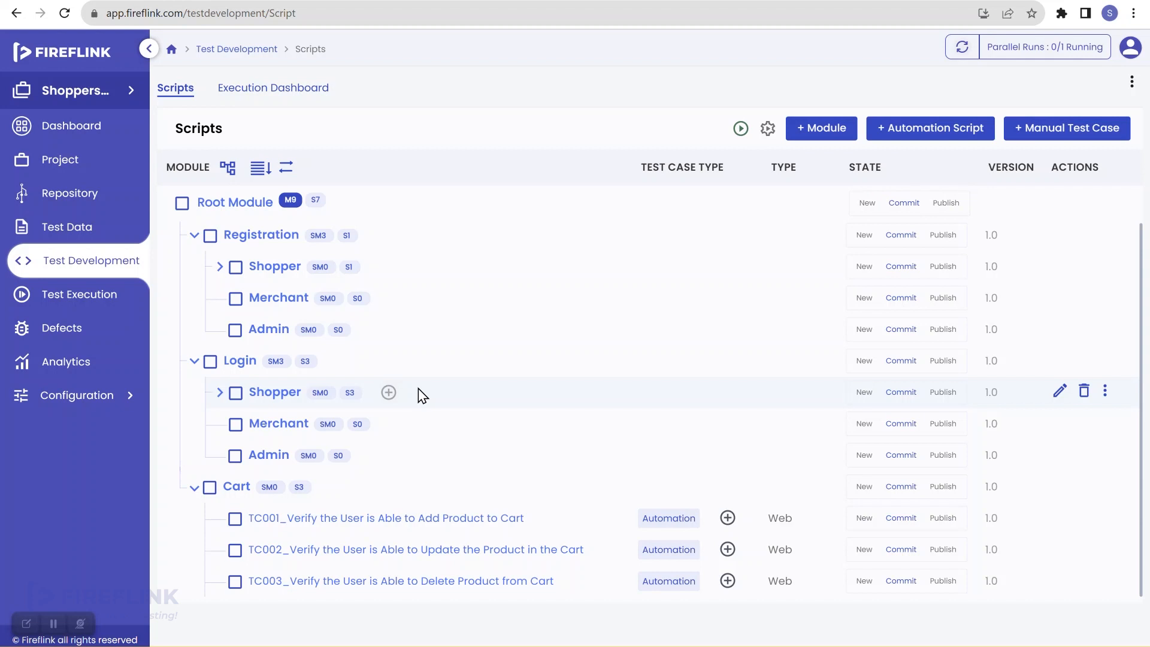
# Review Credentials.xlsx in Test Data, then return to the Test Development scripts
pyautogui.click(90, 227)
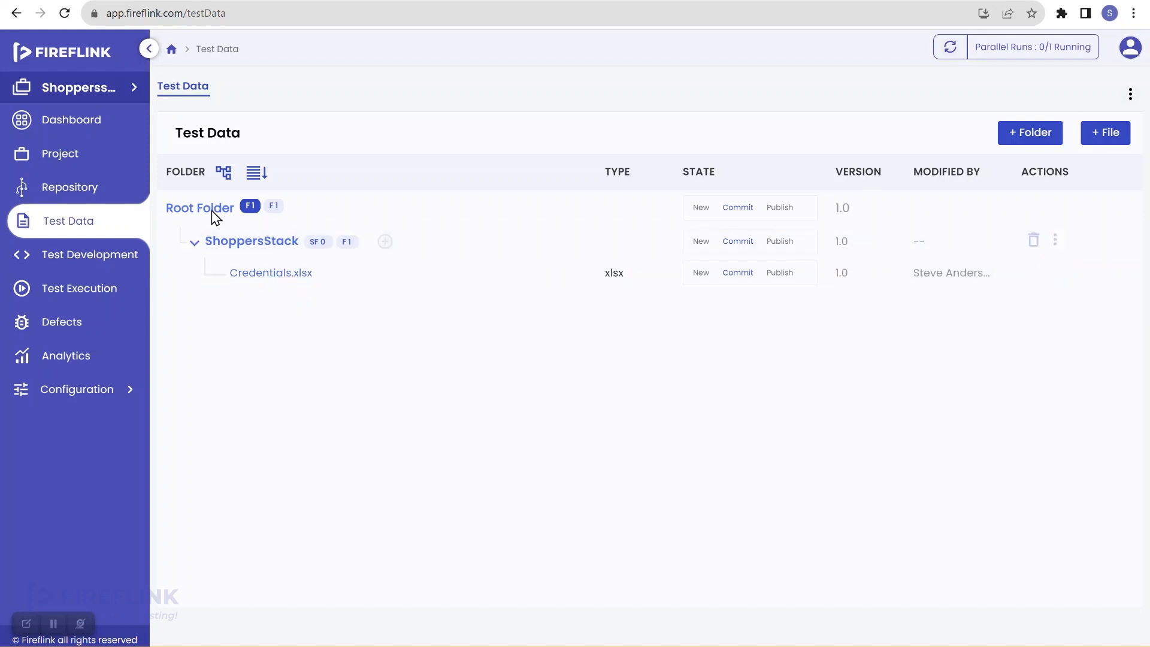
pyautogui.click(109, 258)
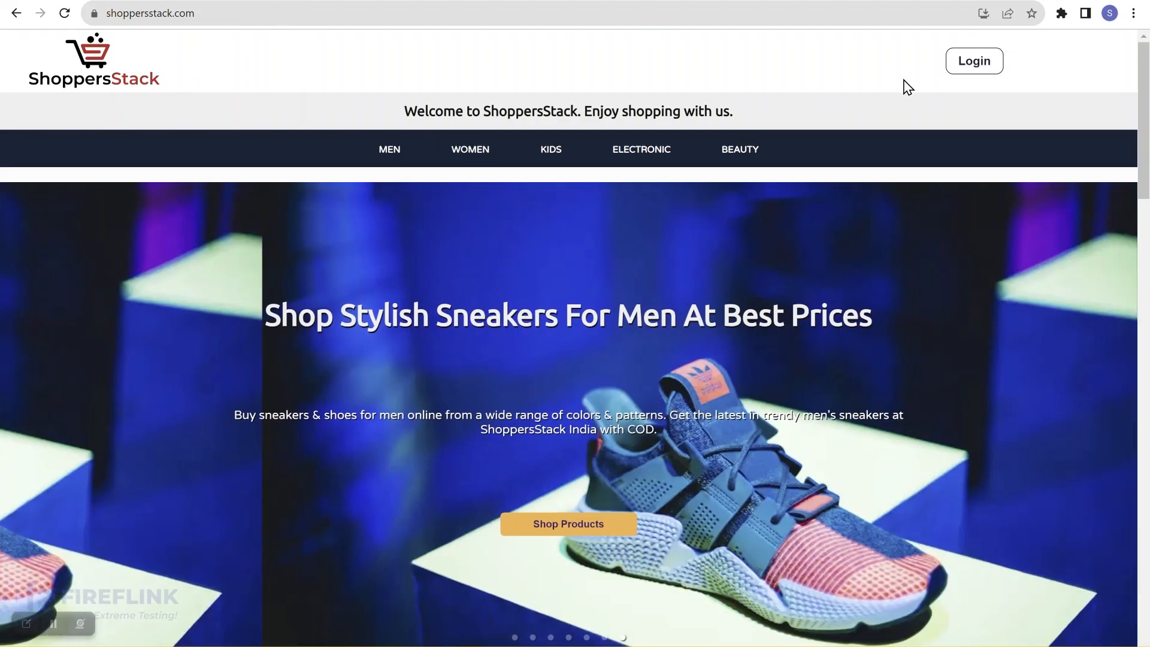
# Sign in as the saved shopper and open the Help Center from the footer
pyautogui.click(989, 63)
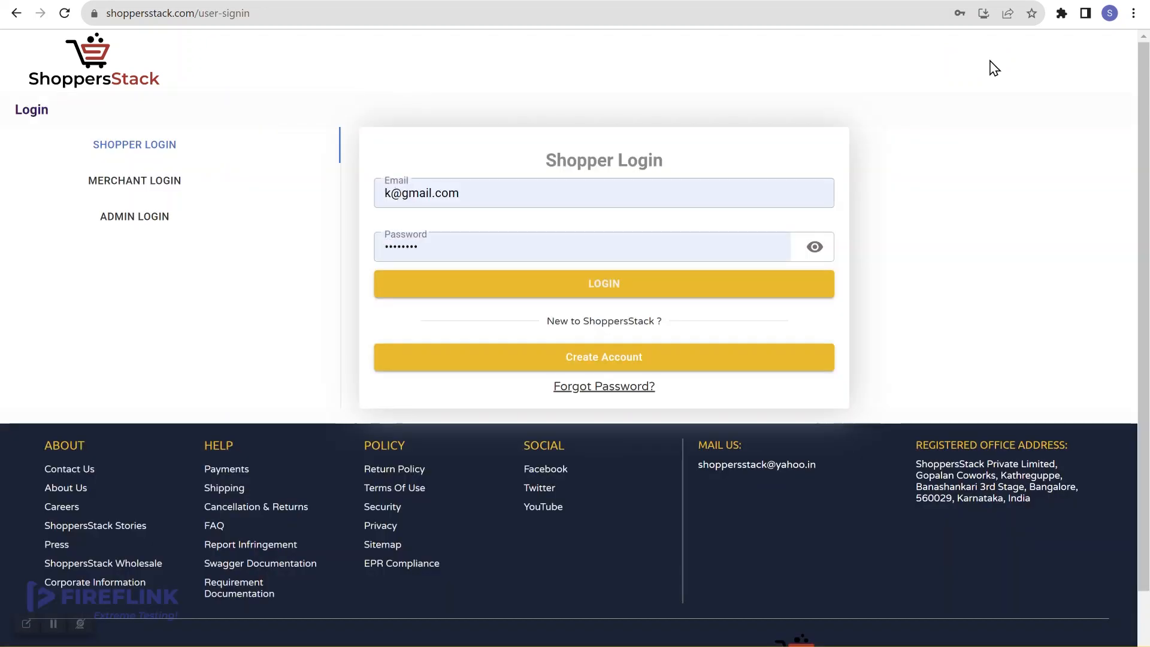
pyautogui.click(562, 284)
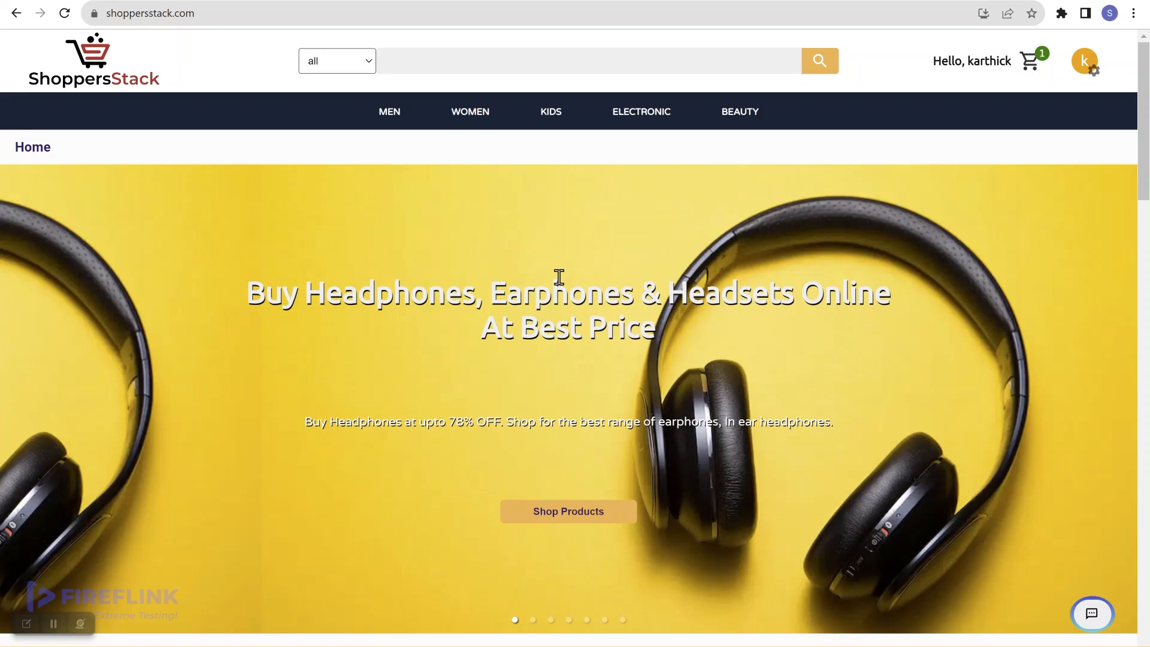
pyautogui.scroll(-20, 559, 276)
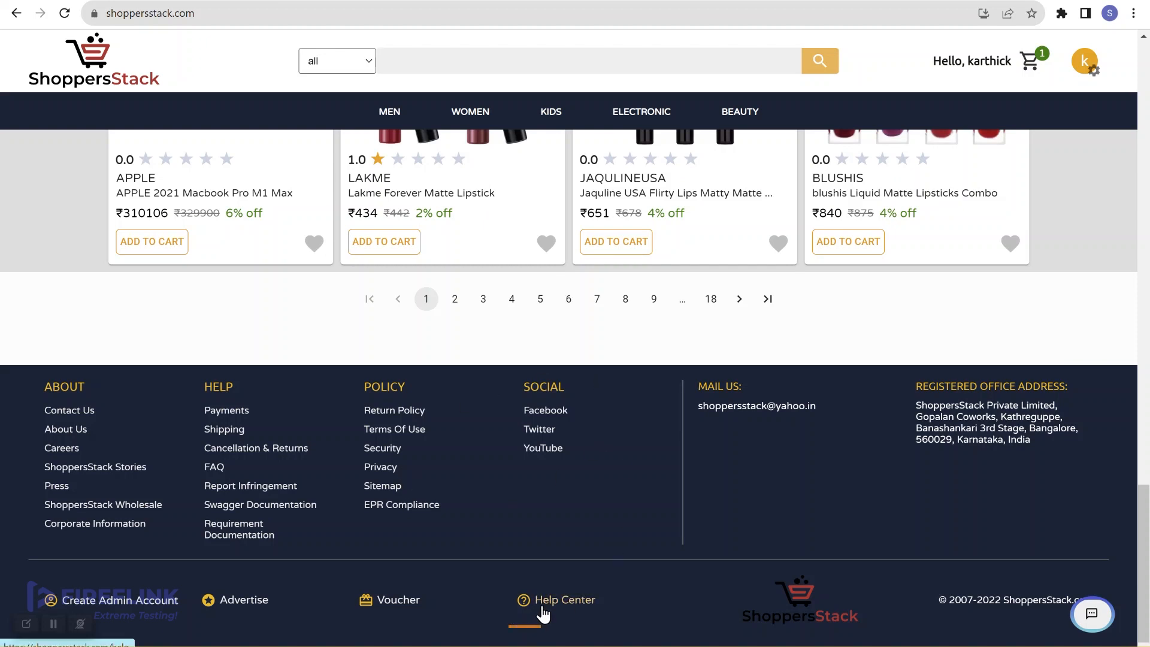
pyautogui.click(577, 602)
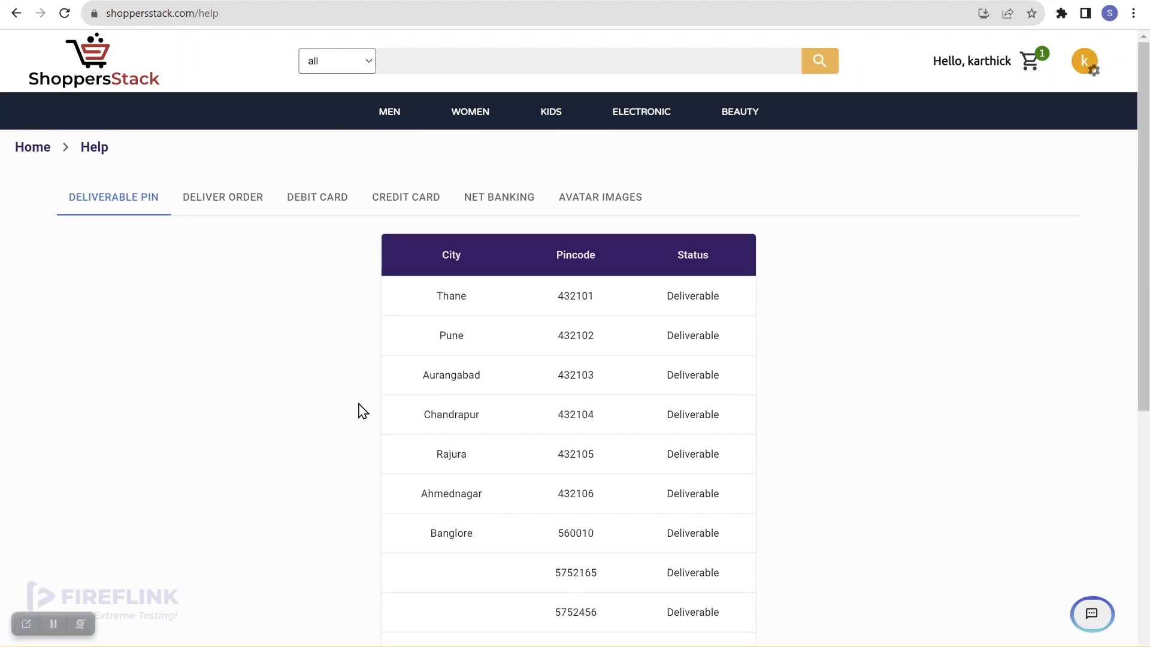
# Browse the deliver order, credit card, net banking and avatar sections, ending on Debit Card
pyautogui.click(202, 208)
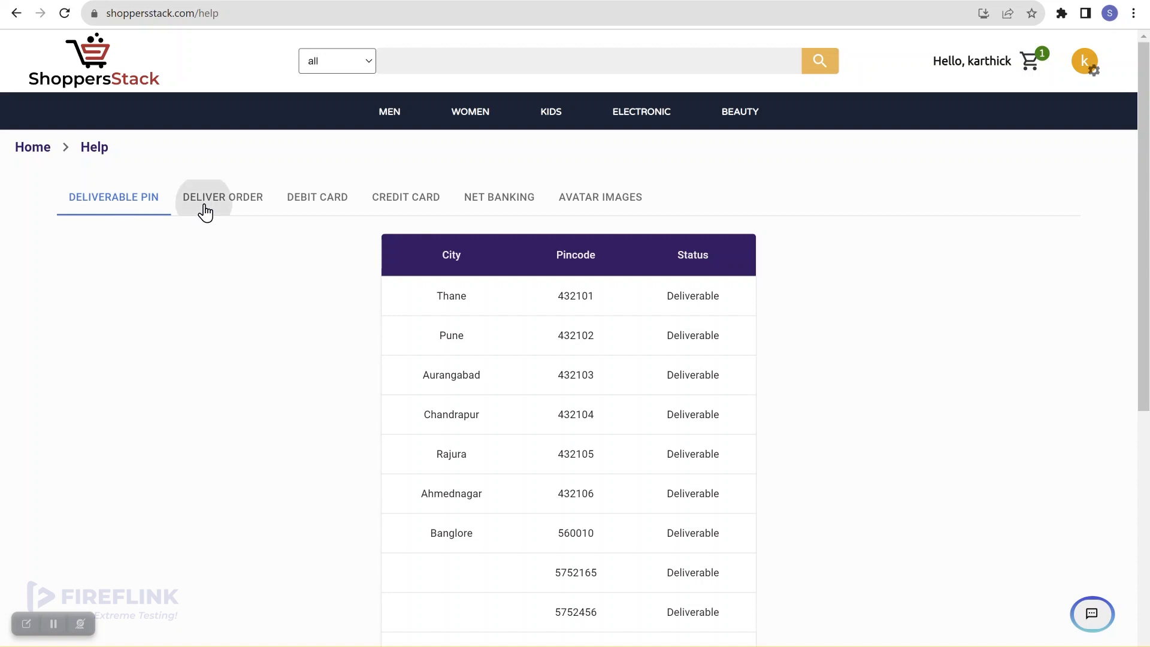
pyautogui.click(326, 204)
pyautogui.click(380, 207)
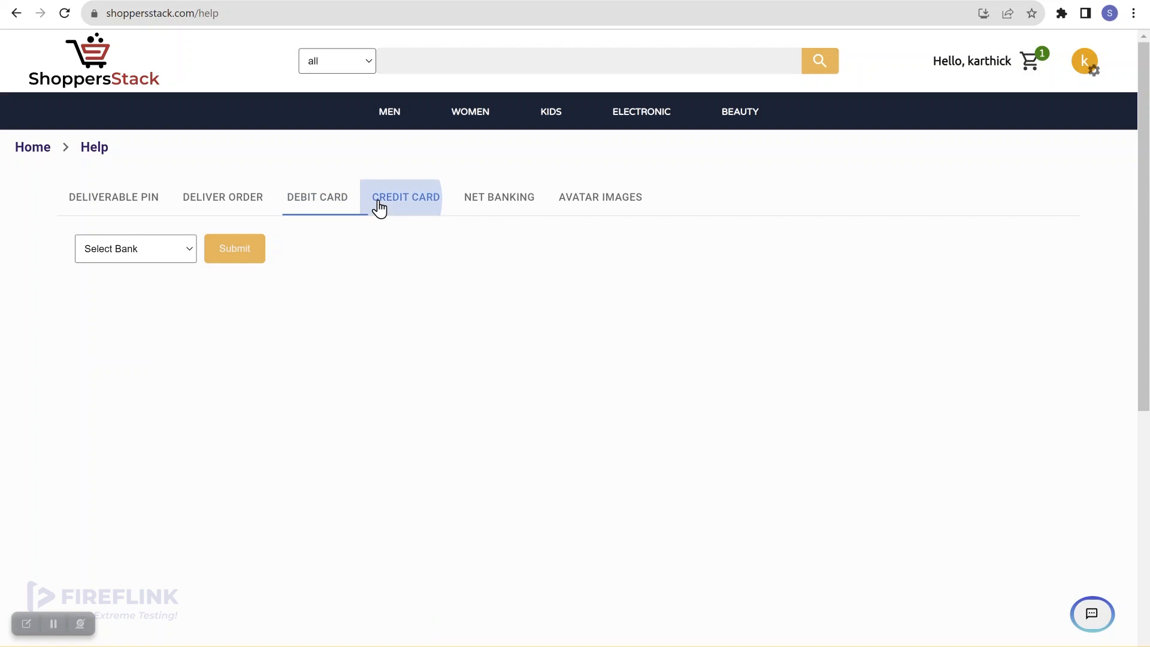
pyautogui.click(487, 214)
pyautogui.click(607, 205)
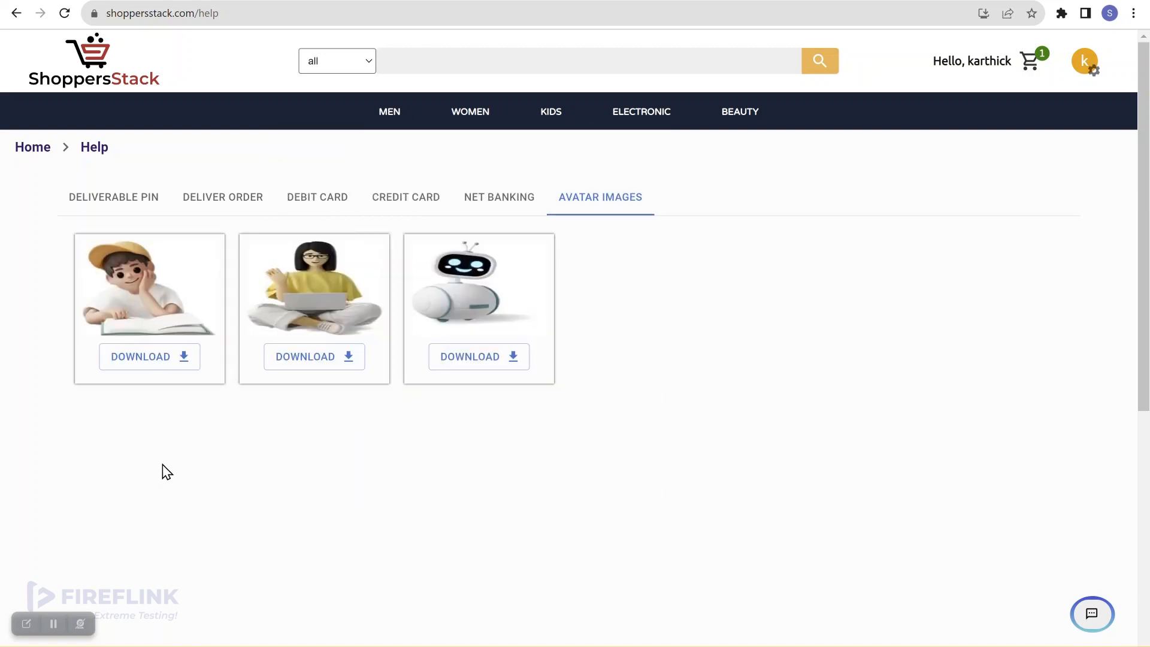
pyautogui.click(321, 213)
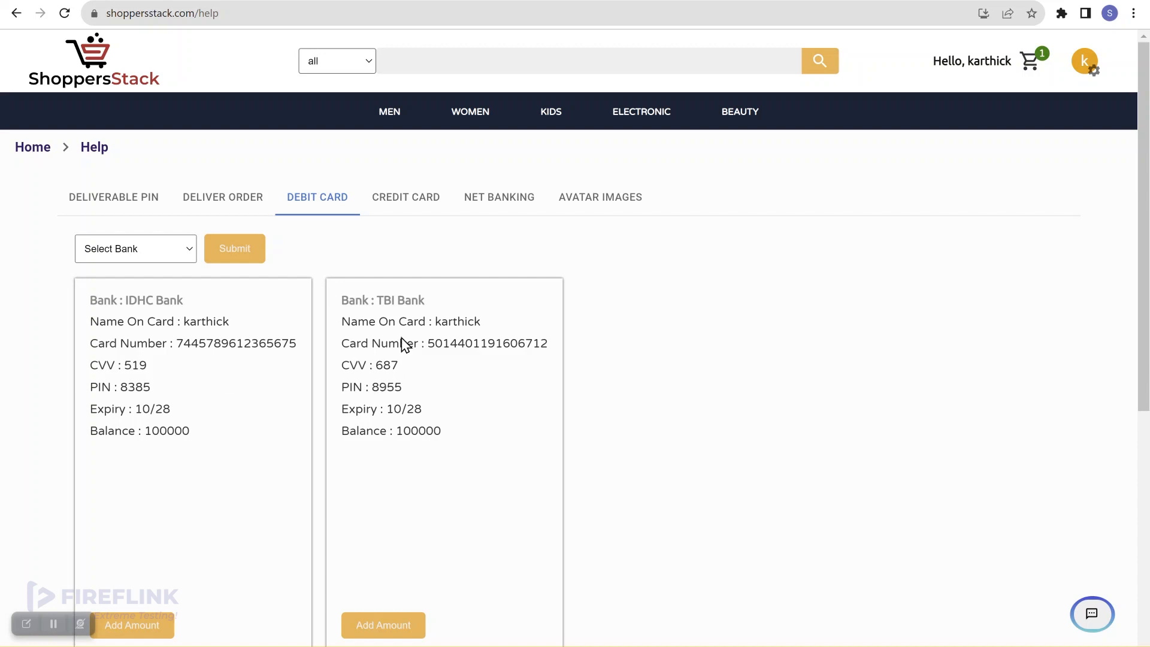
# Choose TBI as the bank, select the TBI card number, then return Home
pyautogui.click(178, 255)
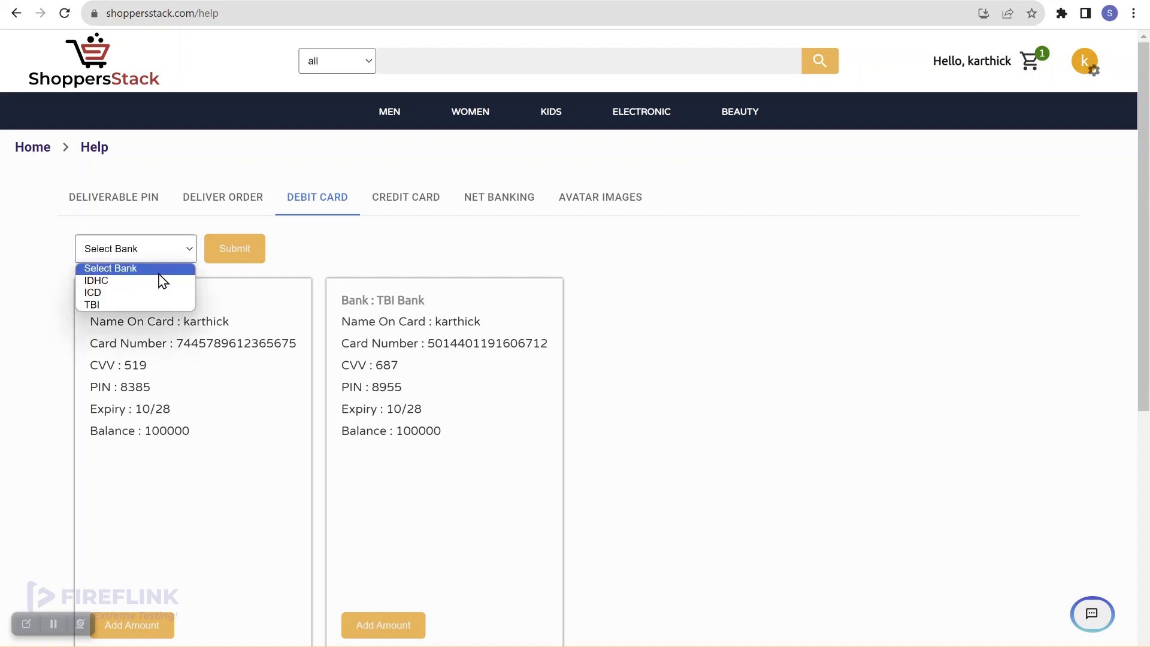
pyautogui.click(120, 305)
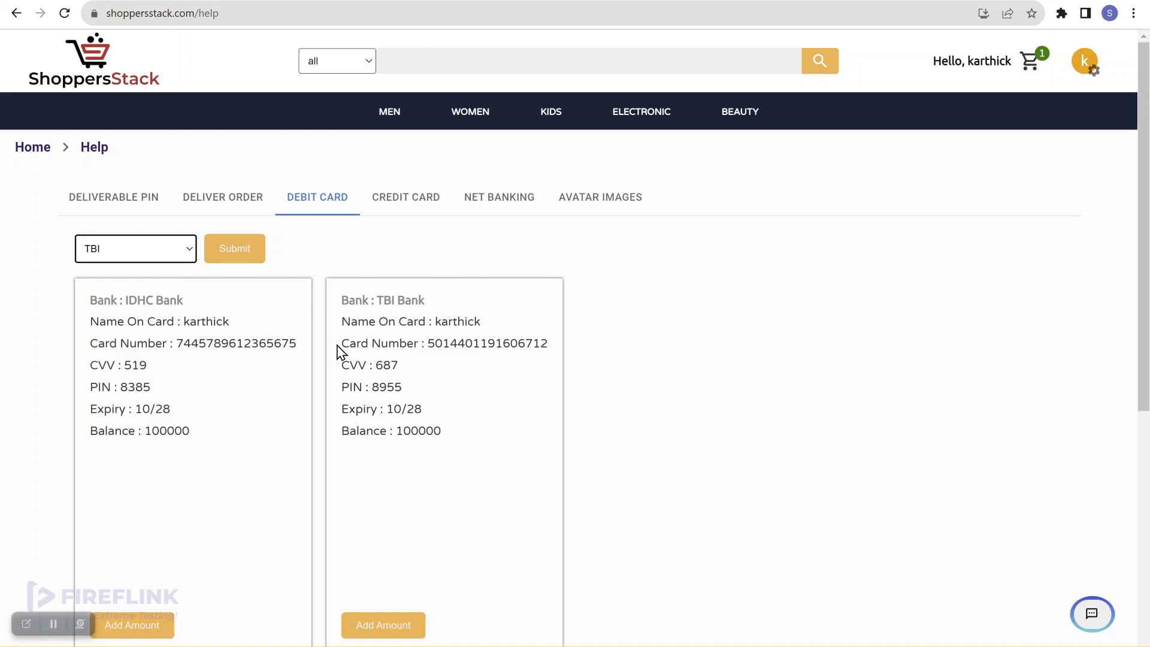
pyautogui.moveTo(341, 346); pyautogui.dragTo(548, 340)
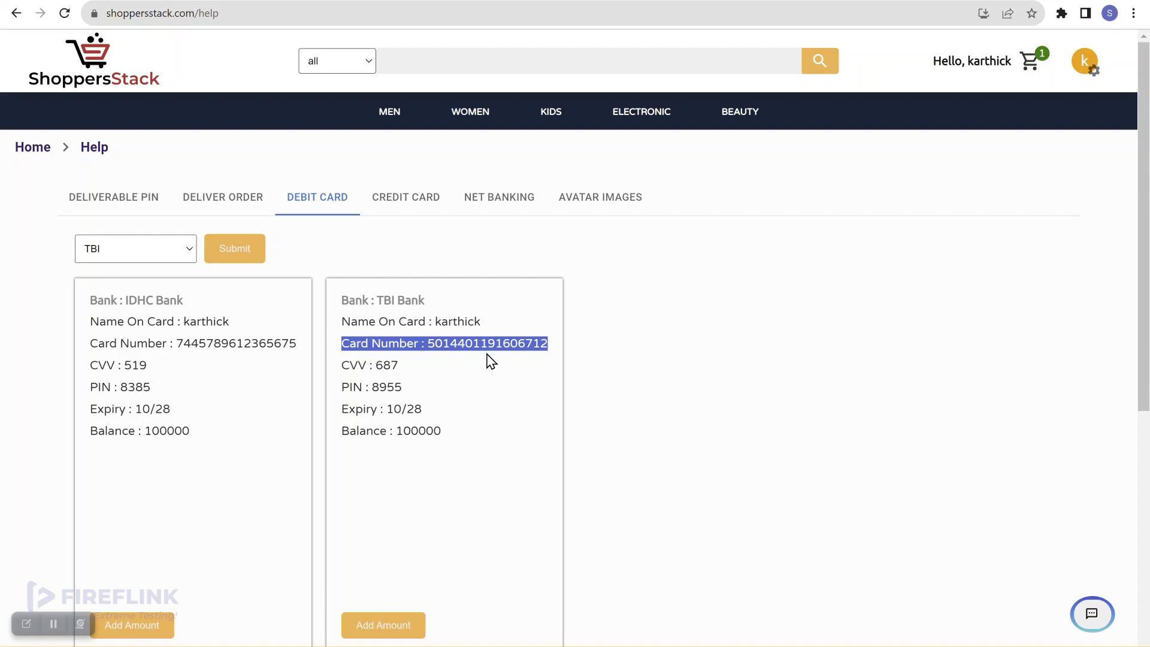
pyautogui.click(641, 372)
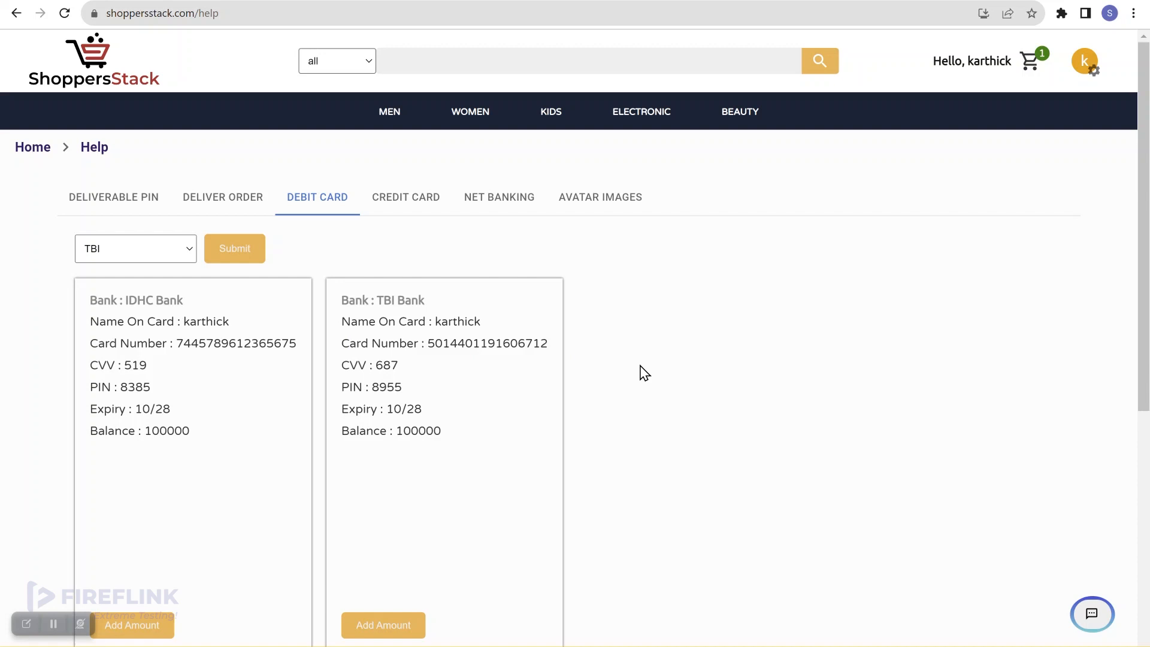
pyautogui.click(17, 153)
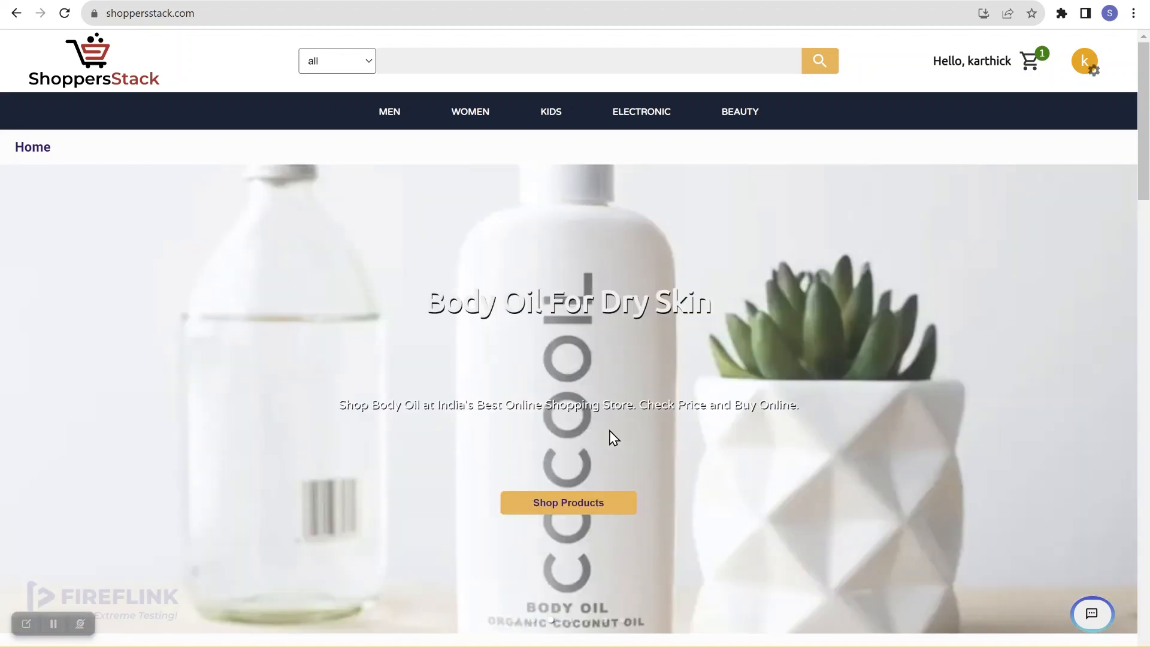
# Reopen the Help Center's Debit Card section and select the TBI card number line
pyautogui.scroll(-8, 609, 430)
pyautogui.scroll(-10, 612, 437)
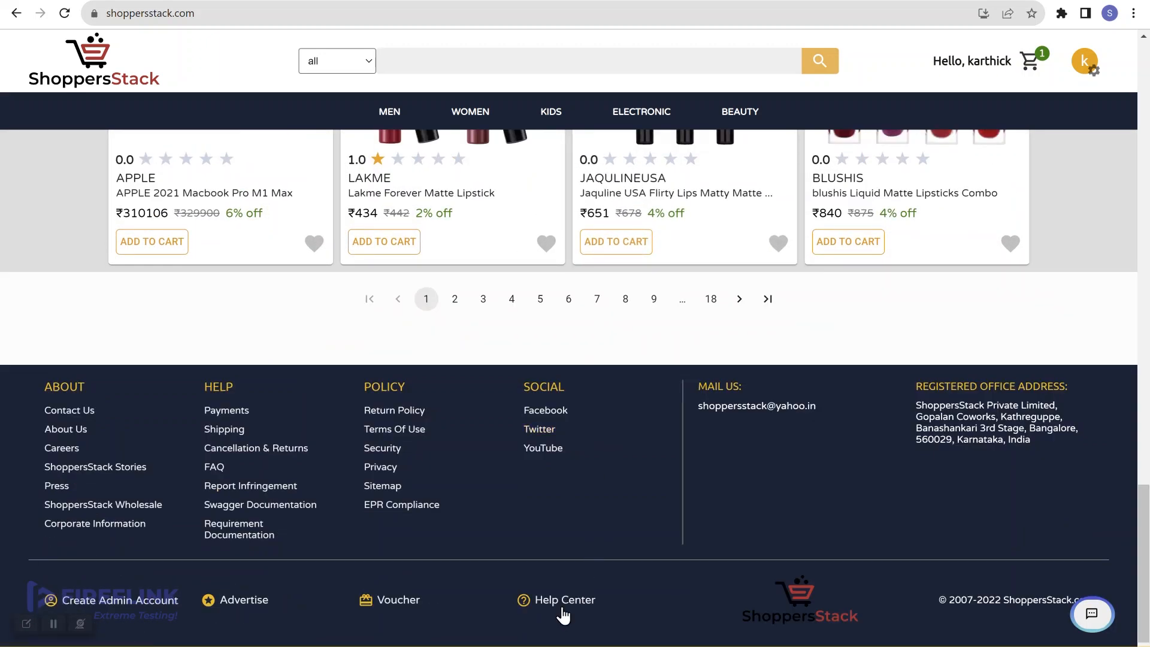
pyautogui.click(564, 606)
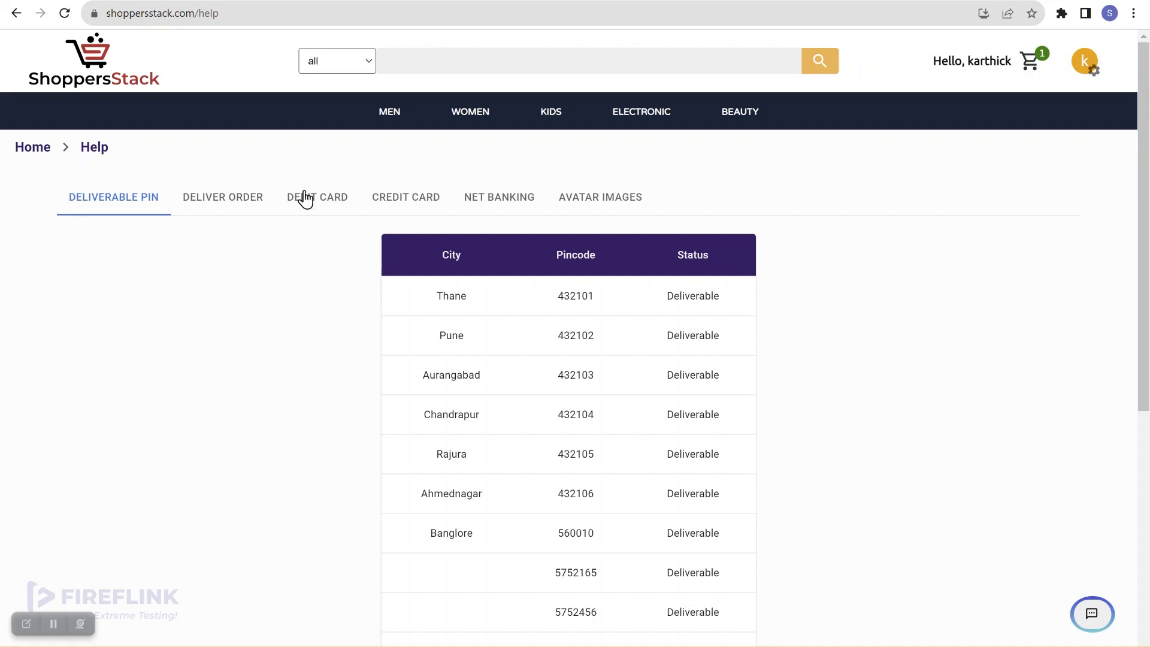
pyautogui.click(340, 205)
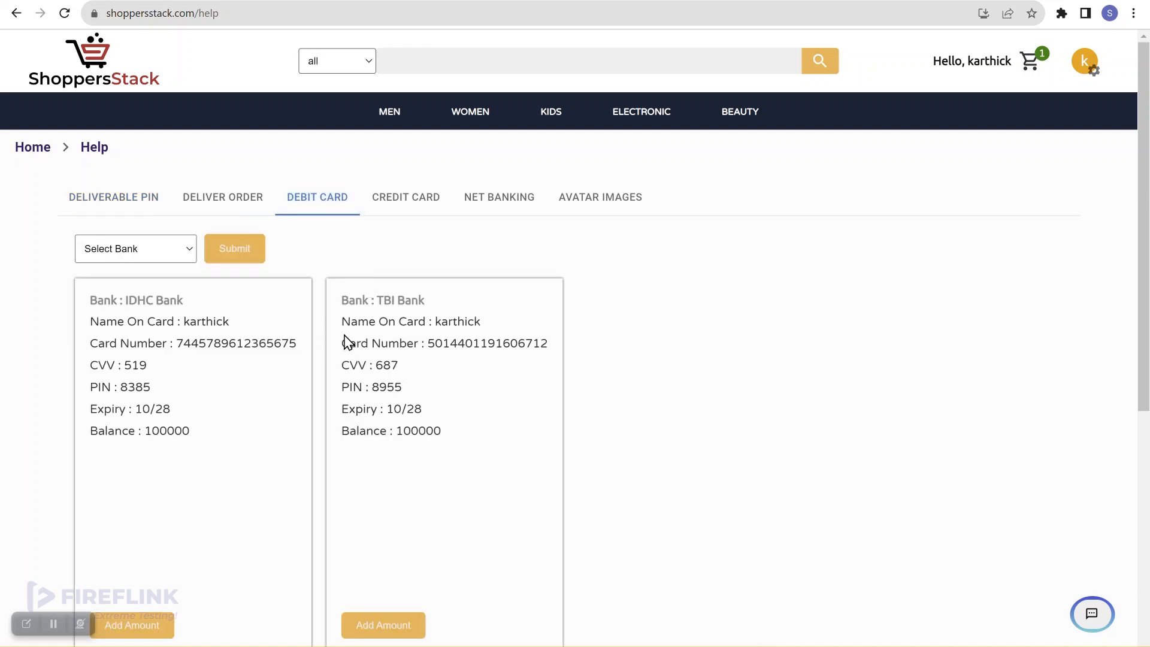
pyautogui.moveTo(342, 343); pyautogui.dragTo(548, 343)
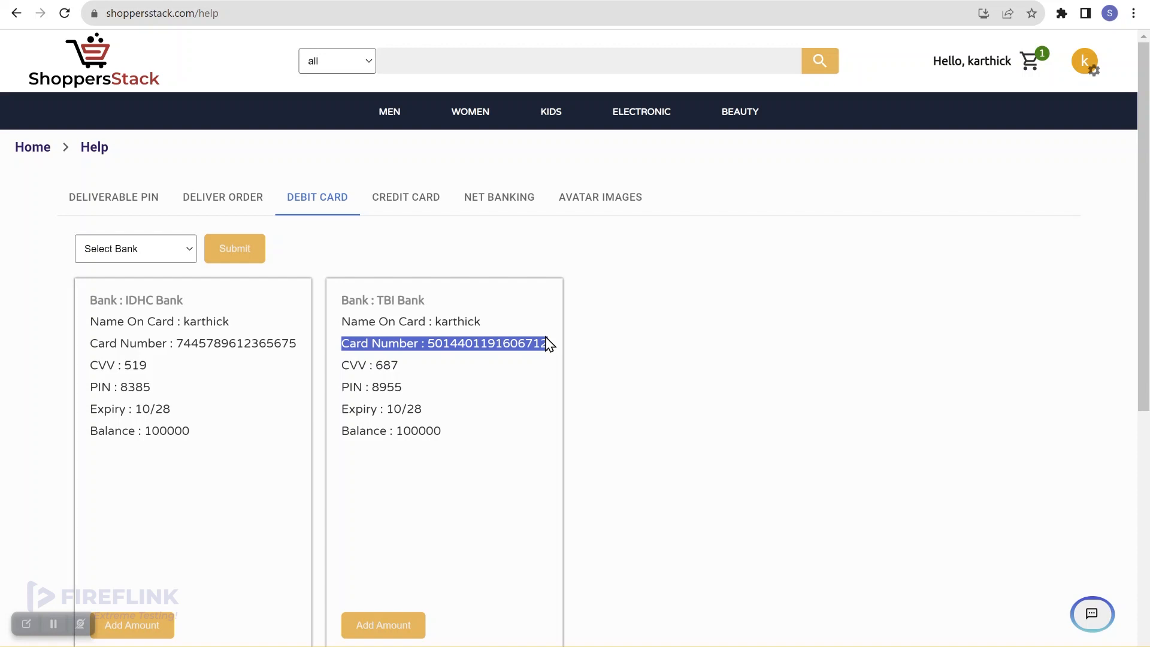
pyautogui.click(652, 375)
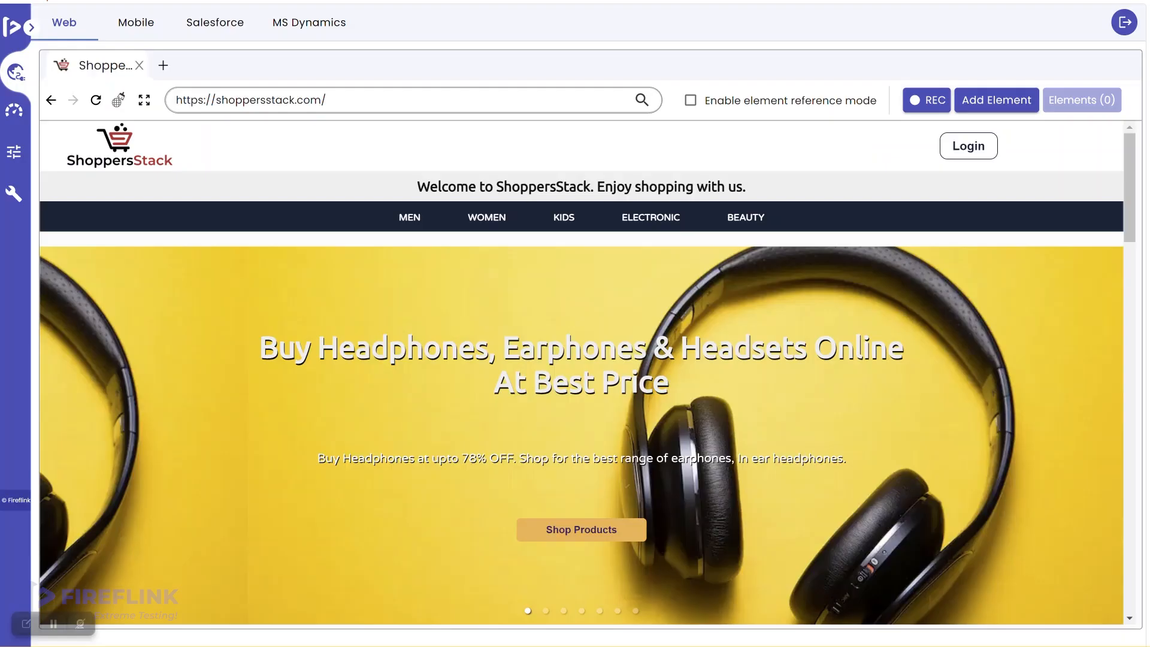
# Log in to ShoppersStack in the web recorder with the shopper's email and password
pyautogui.moveTo(313, 246)
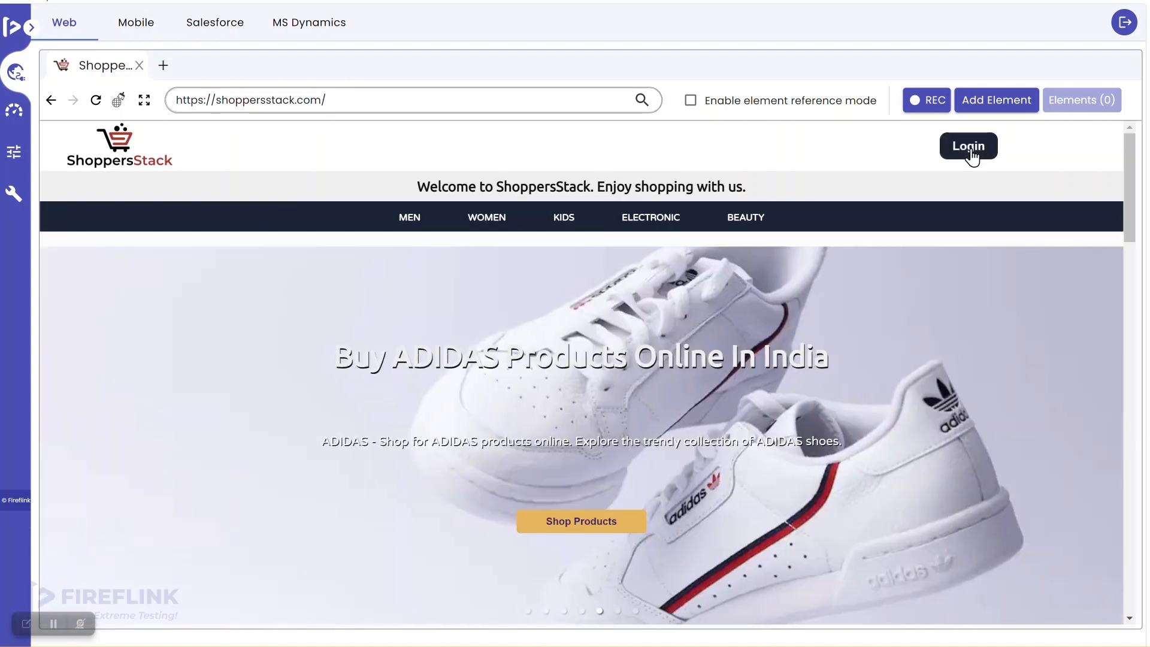
pyautogui.click(972, 156)
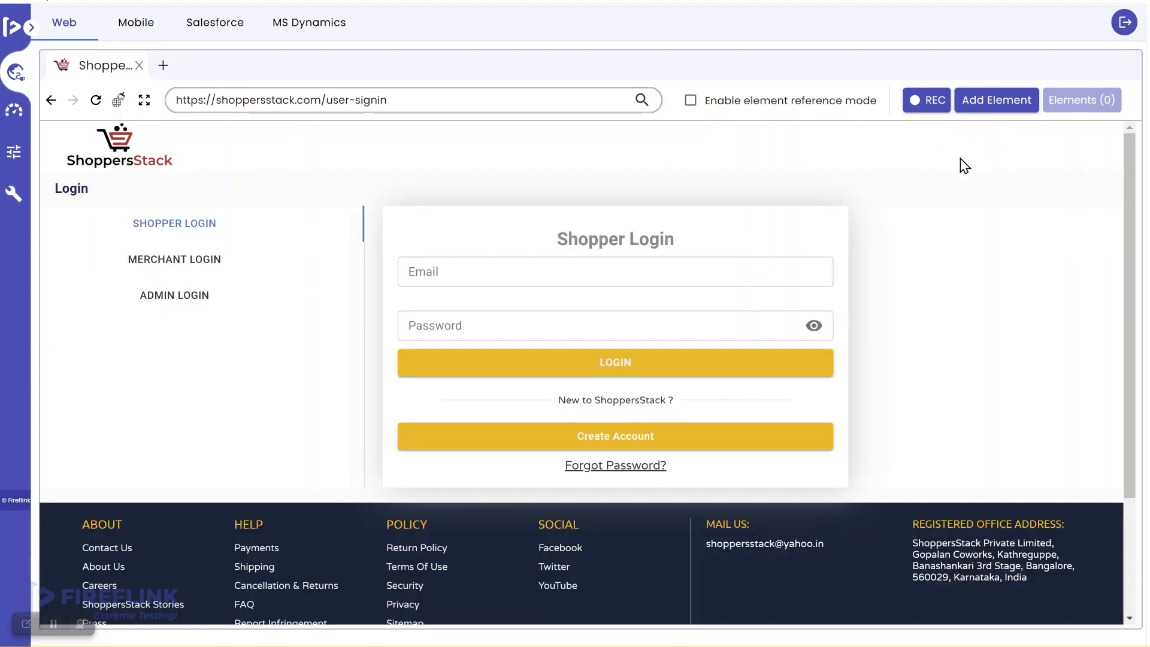
pyautogui.click(539, 274)
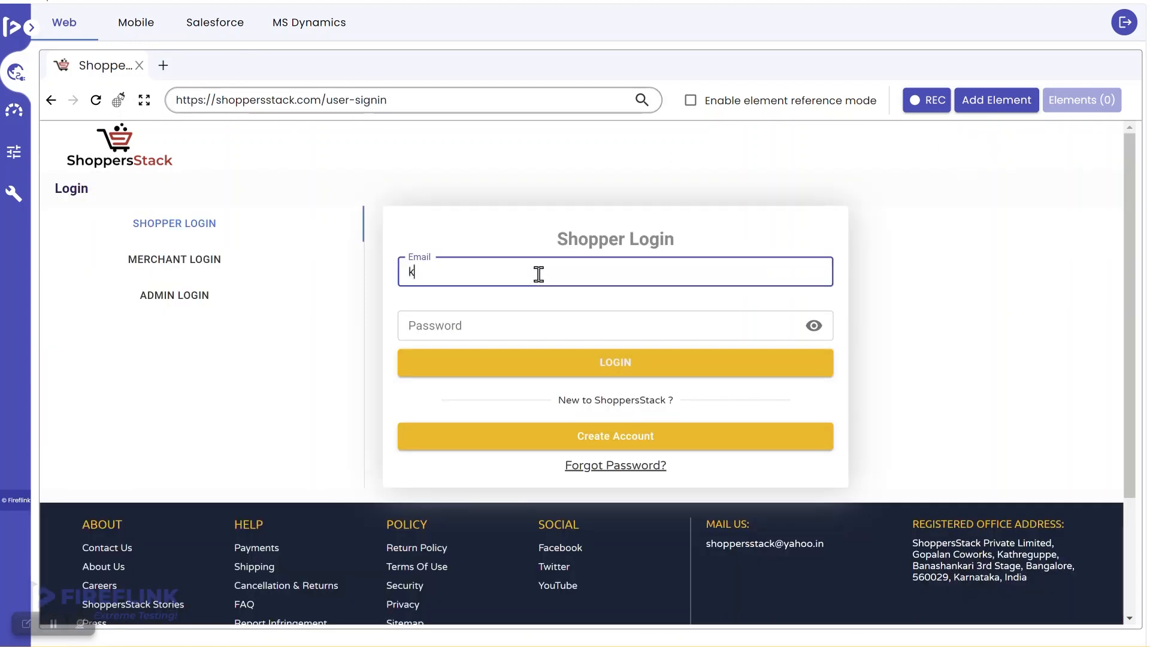
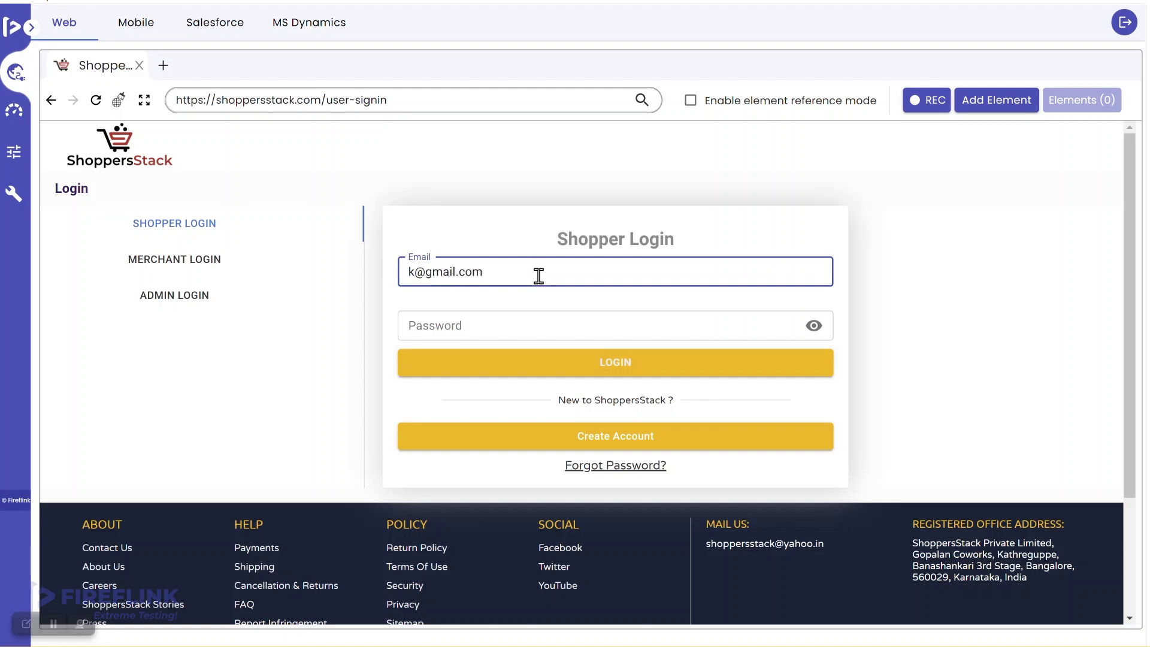
pyautogui.click(534, 323)
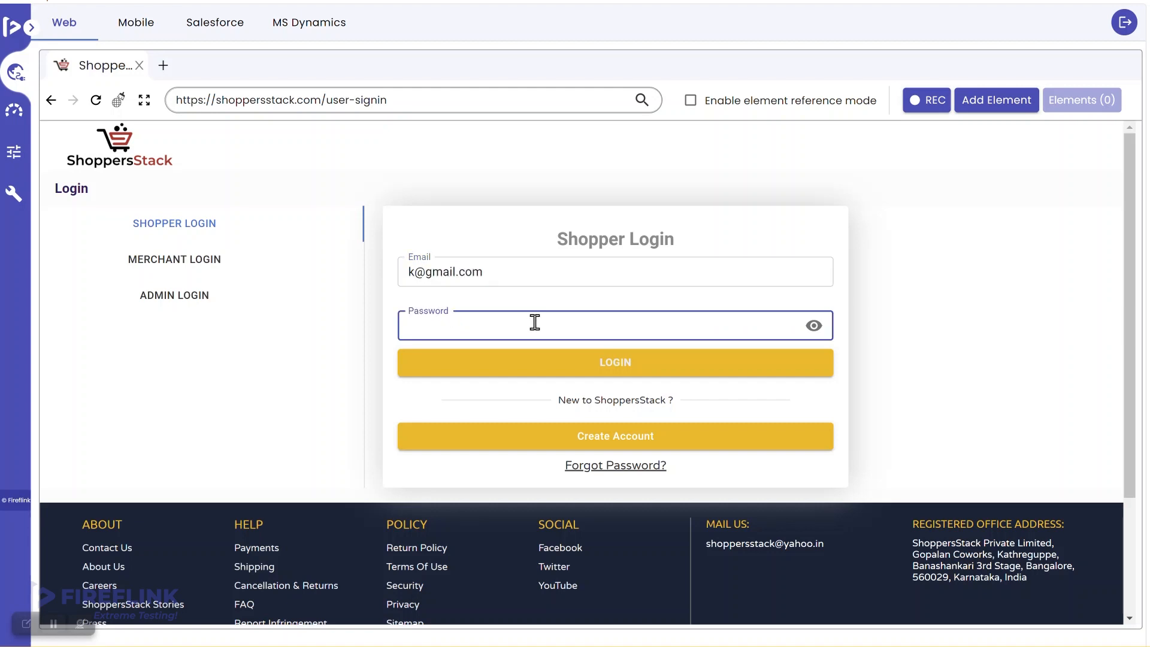
pyautogui.write('••••••••')
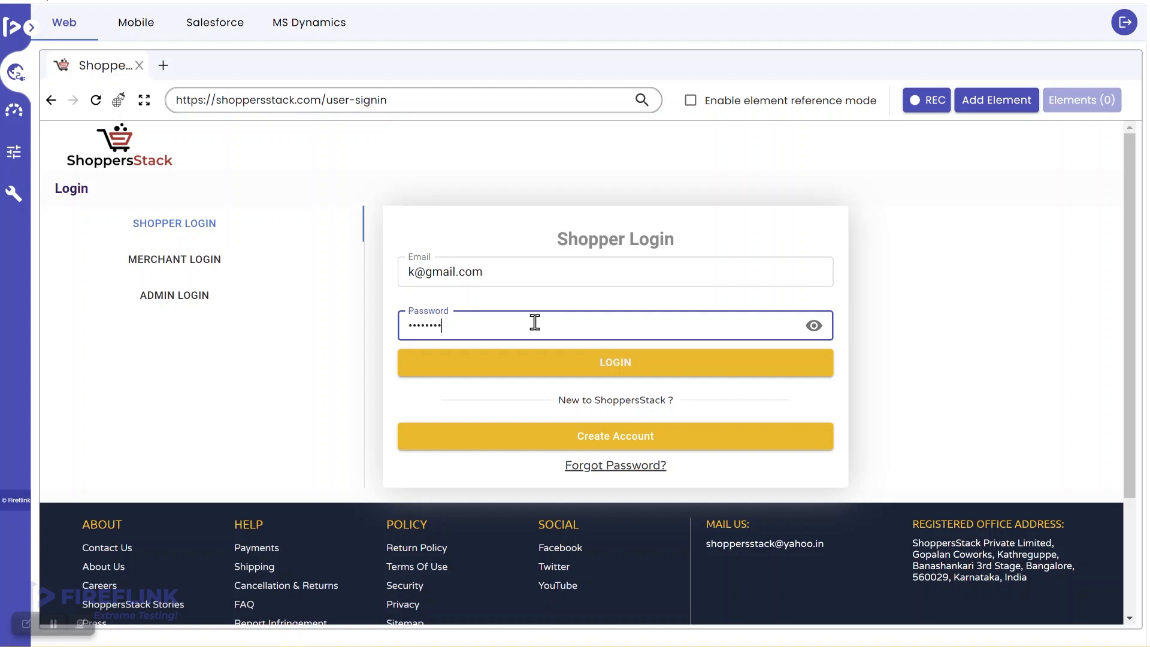
pyautogui.click(604, 364)
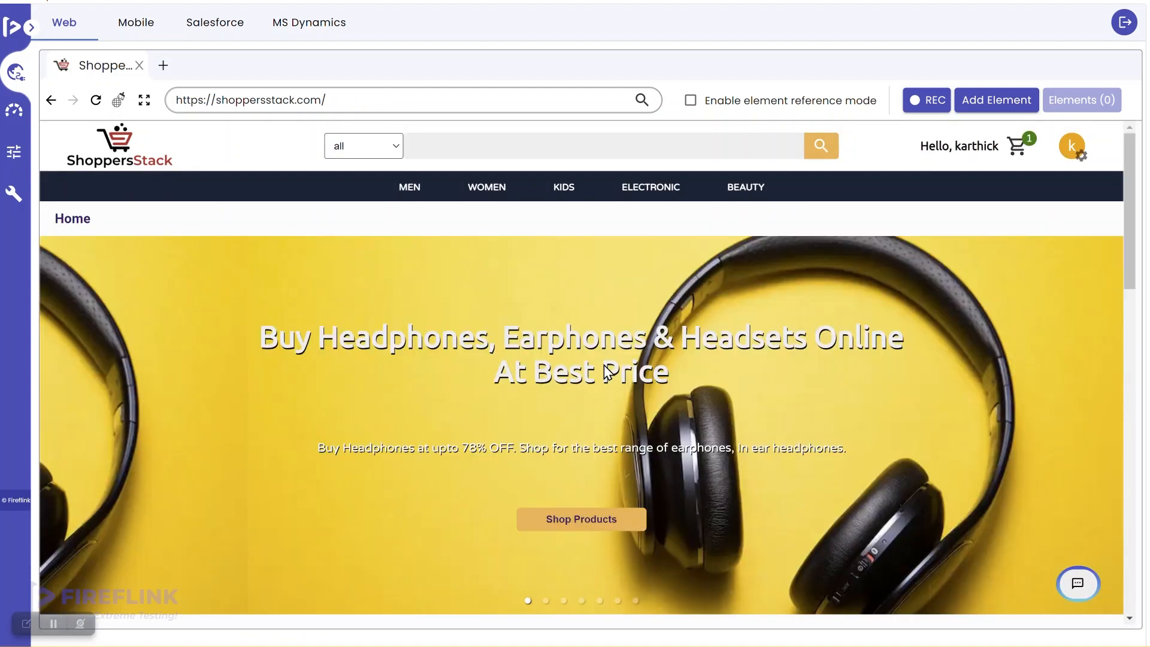
# Scroll down to the store footer and turn on element recording
pyautogui.scroll(-15, 837, 429)
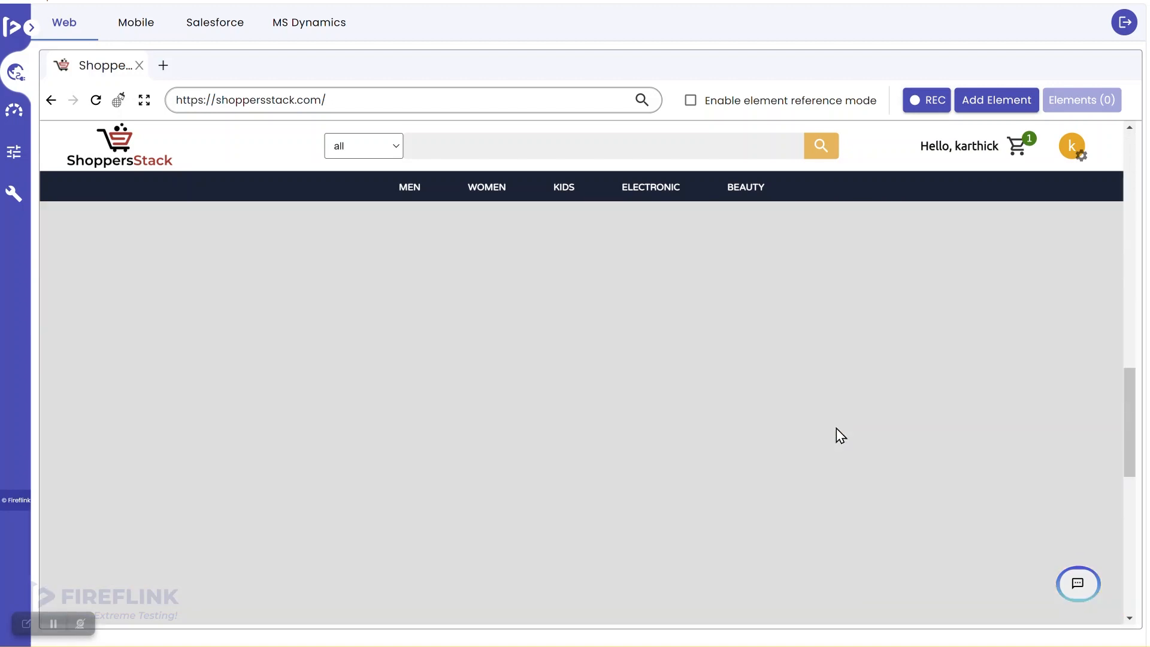
pyautogui.scroll(-4, 836, 429)
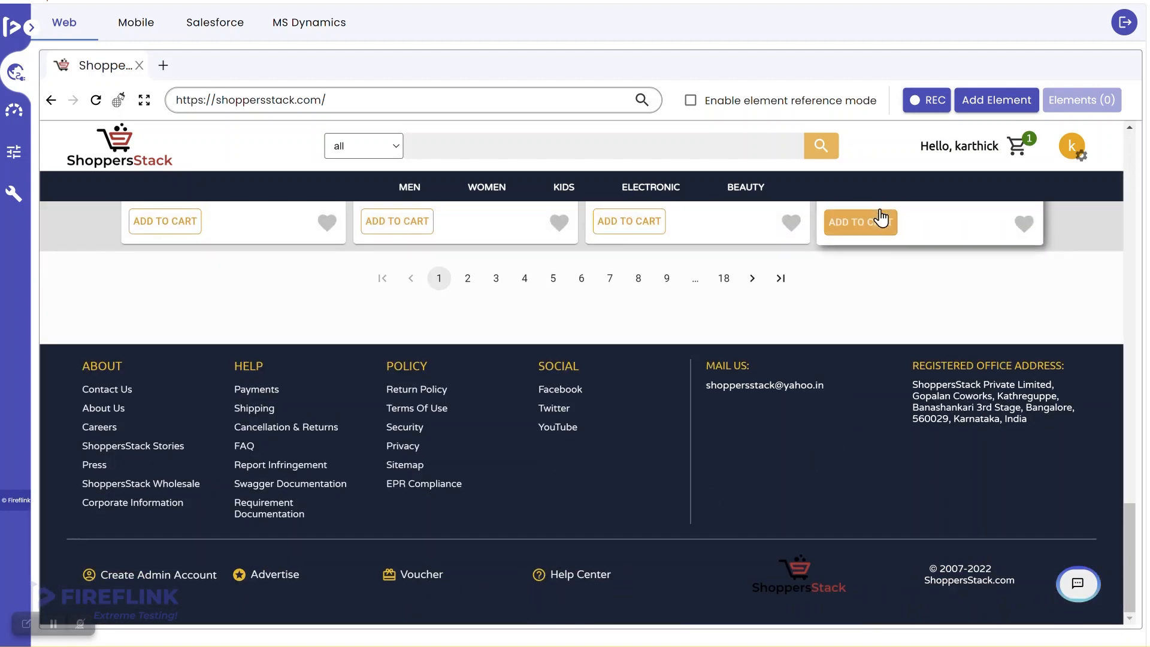
pyautogui.click(916, 103)
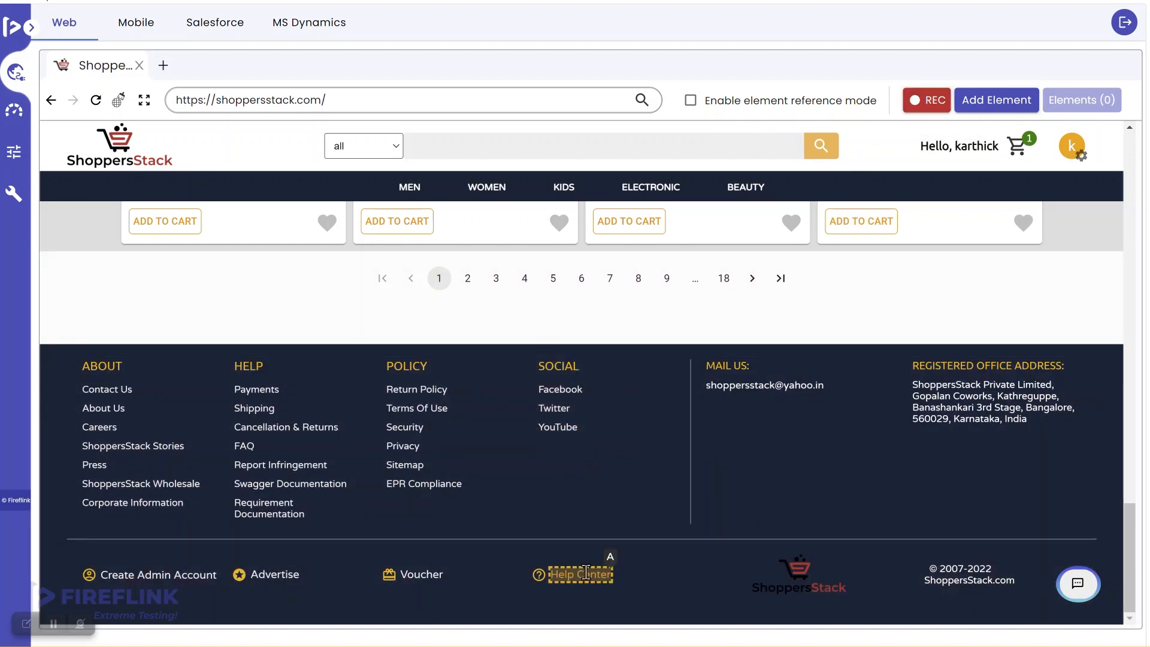
# Record the Help Center link, then the Help breadcrumb and Debit Card tab
pyautogui.click(585, 575)
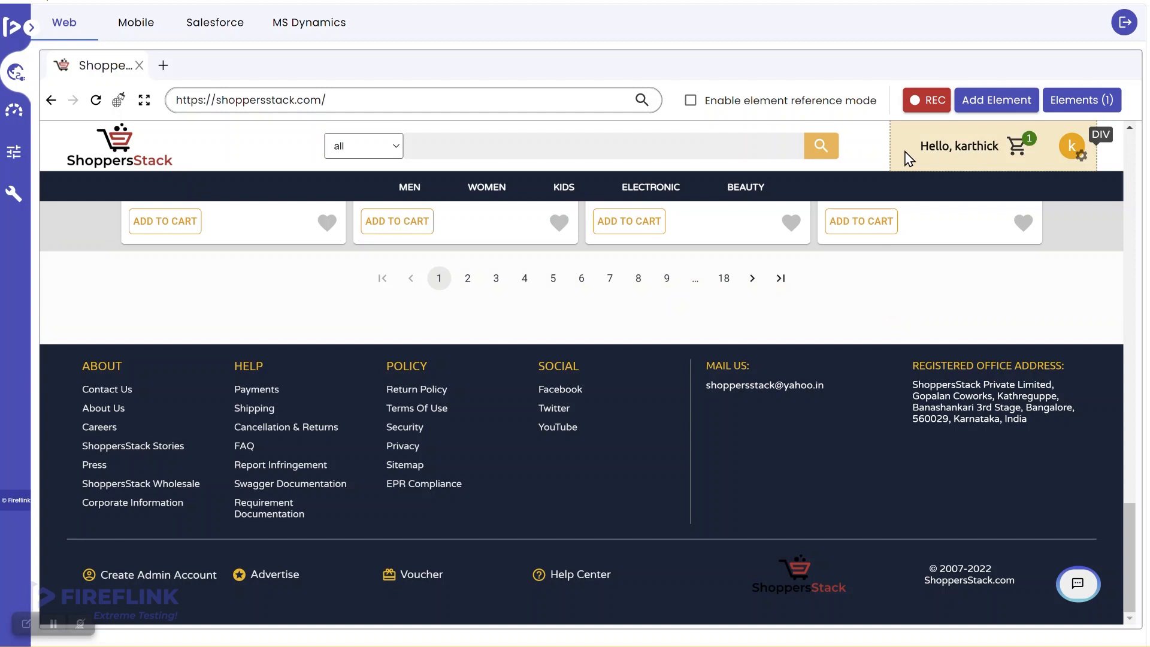
pyautogui.click(923, 100)
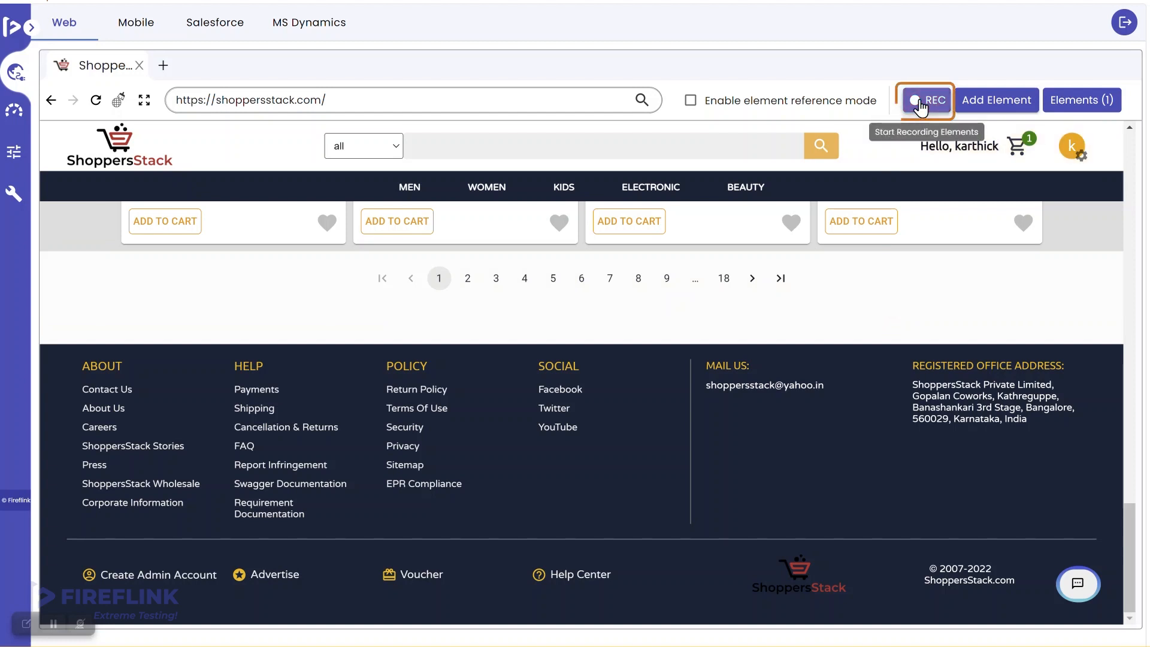
pyautogui.click(584, 576)
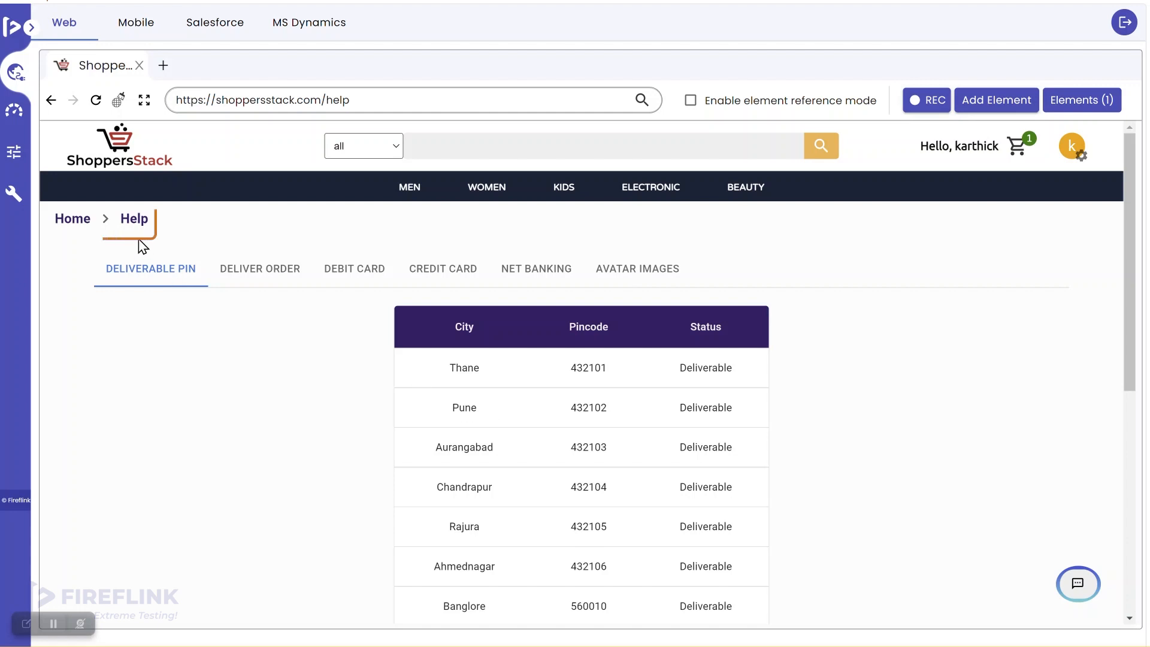
pyautogui.click(936, 111)
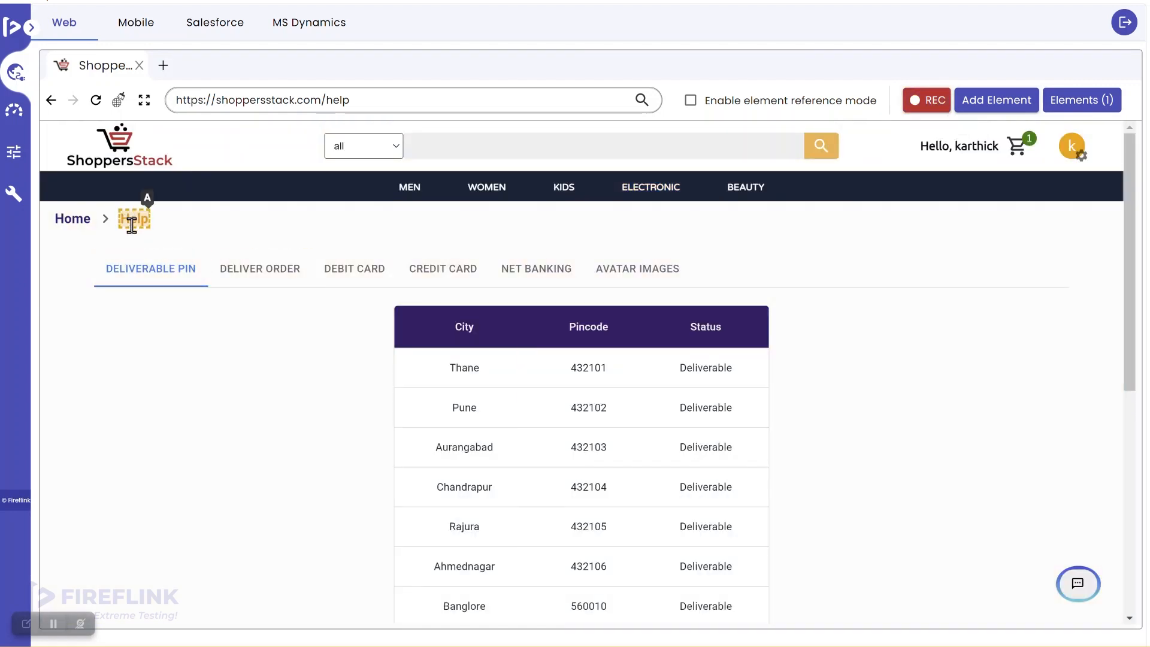
pyautogui.click(132, 225)
pyautogui.moveTo(486, 188)
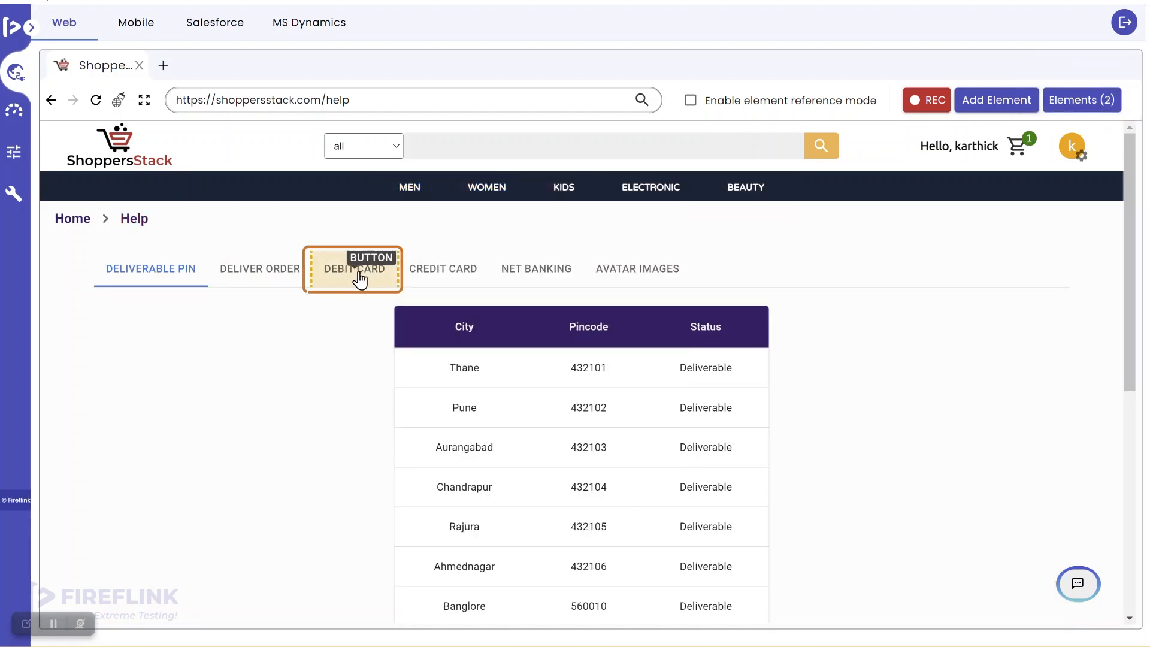
pyautogui.click(360, 278)
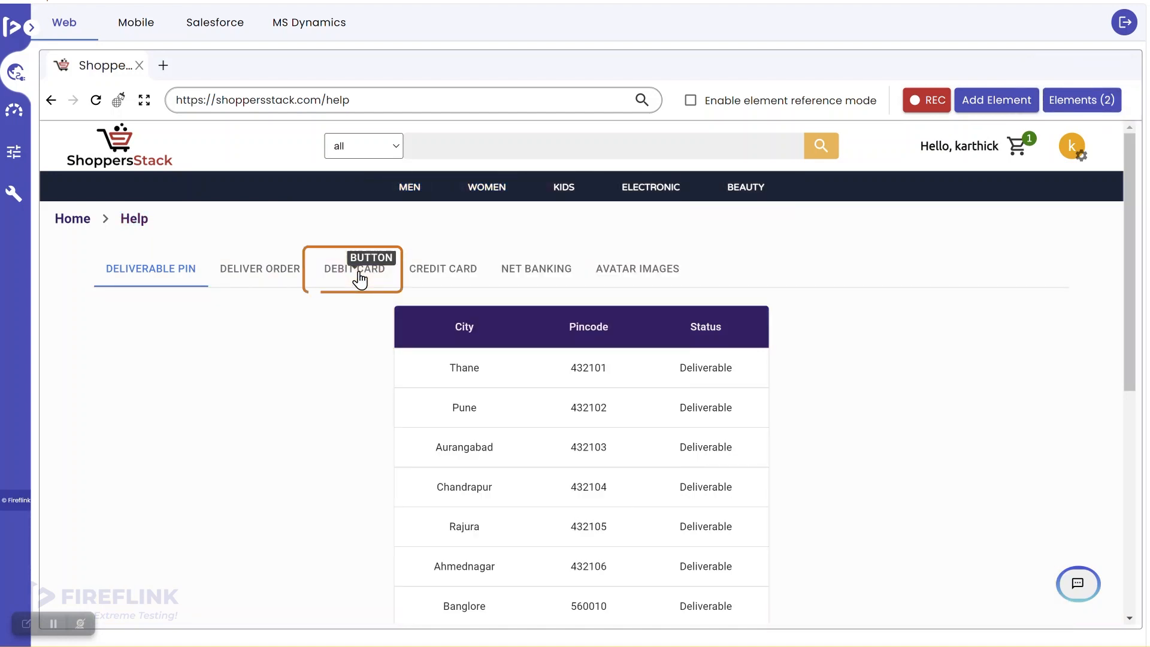
pyautogui.click(929, 108)
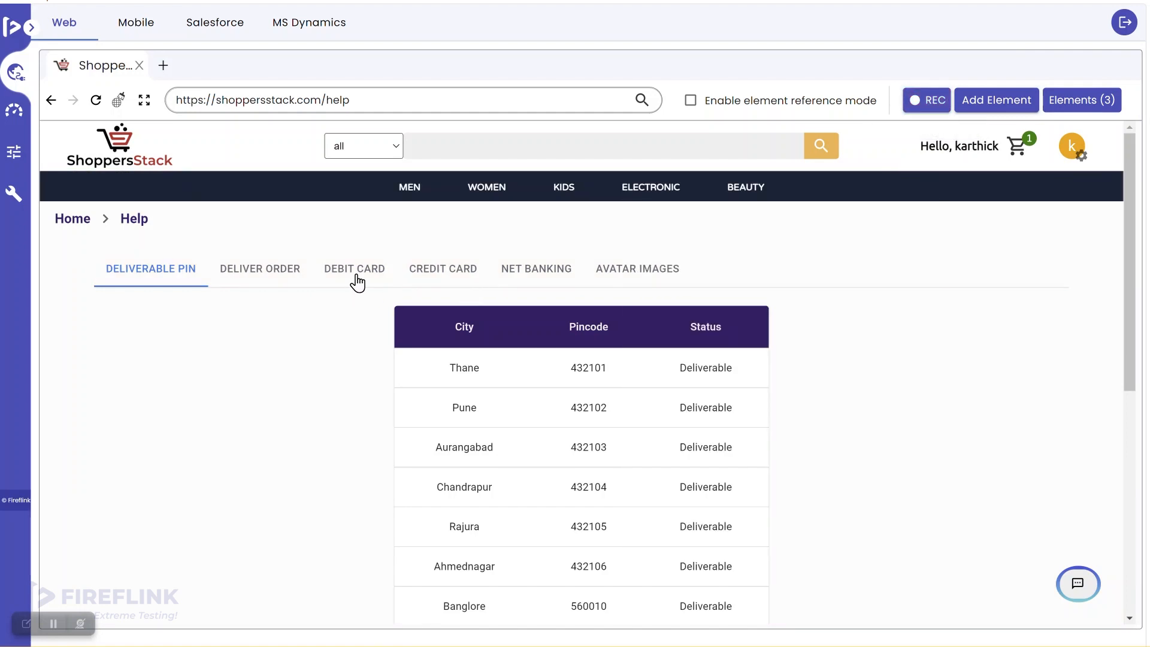
# Record the TBI Bank card number line from the Debit Card section
pyautogui.click(358, 279)
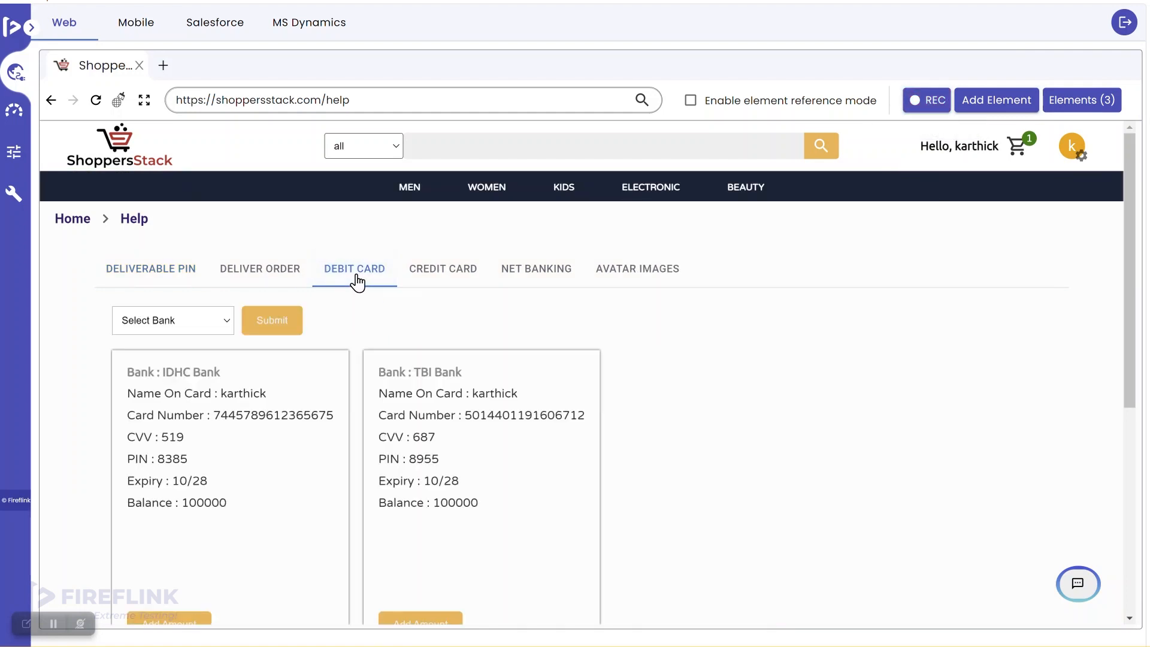
pyautogui.click(925, 100)
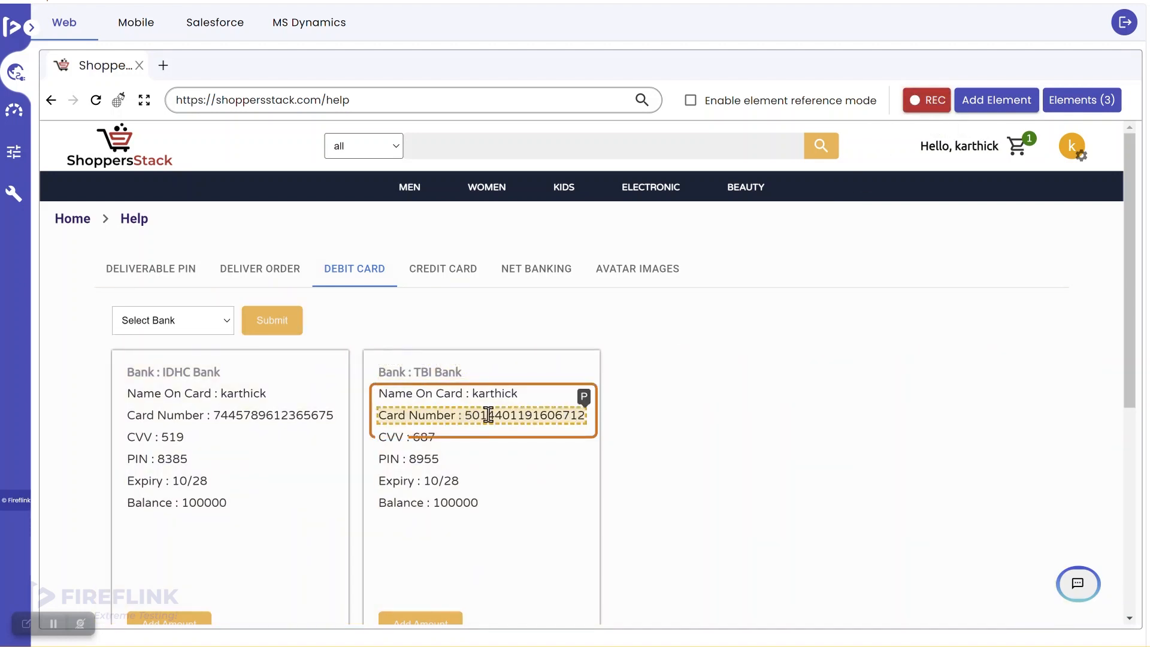
pyautogui.click(488, 416)
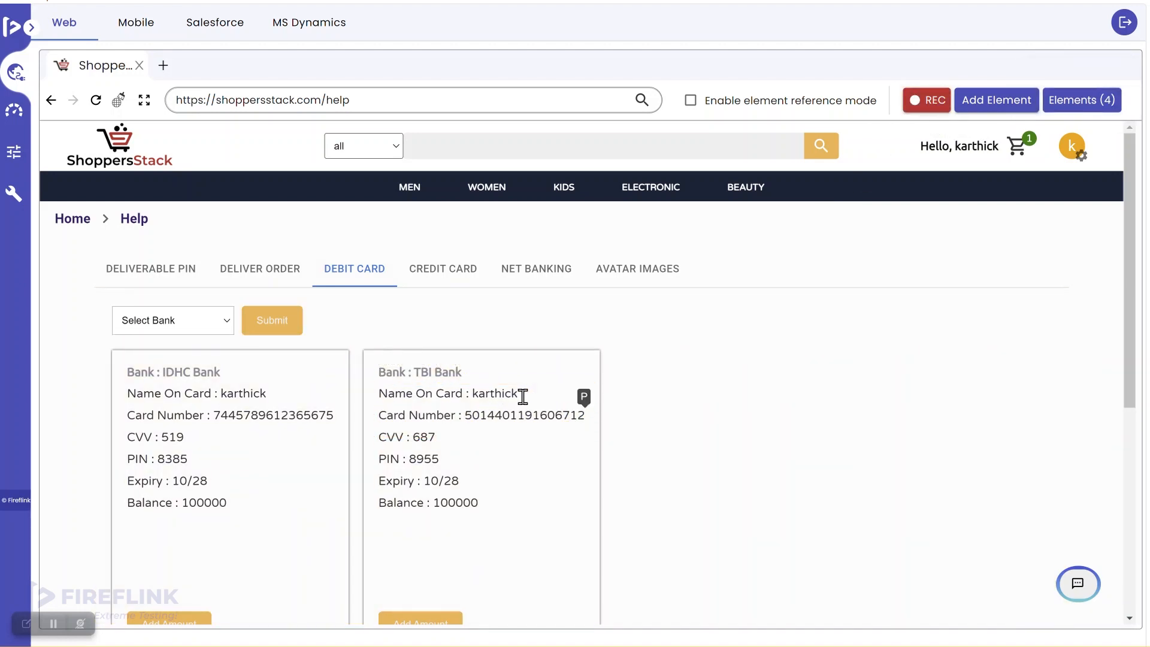
pyautogui.click(924, 107)
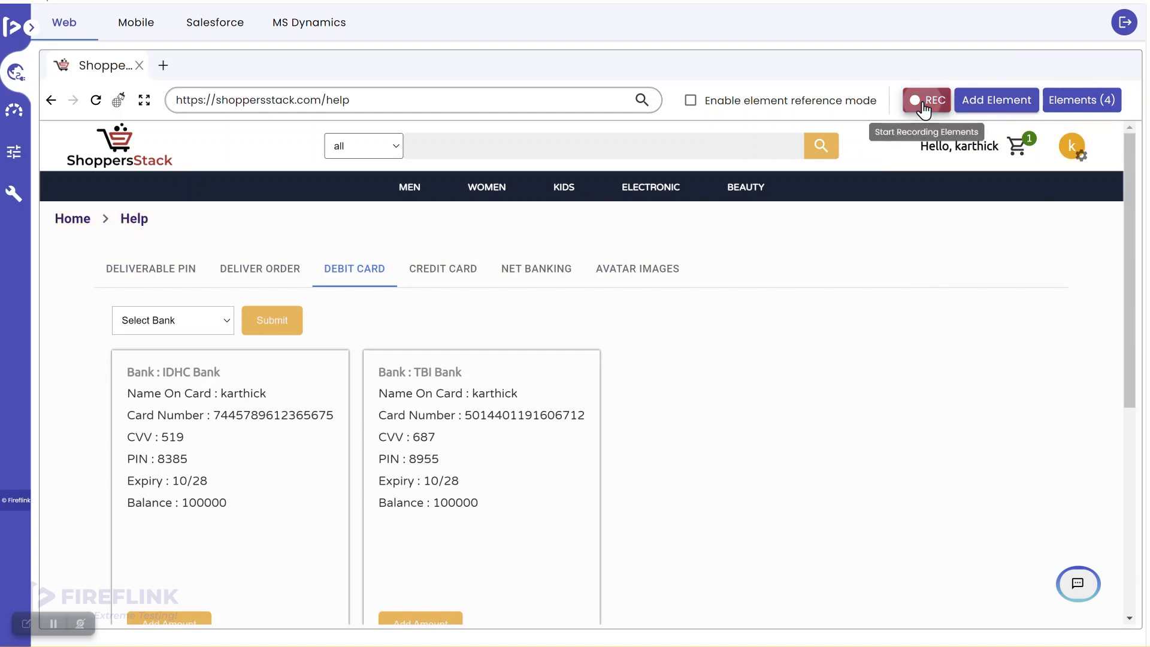
pyautogui.click(1089, 107)
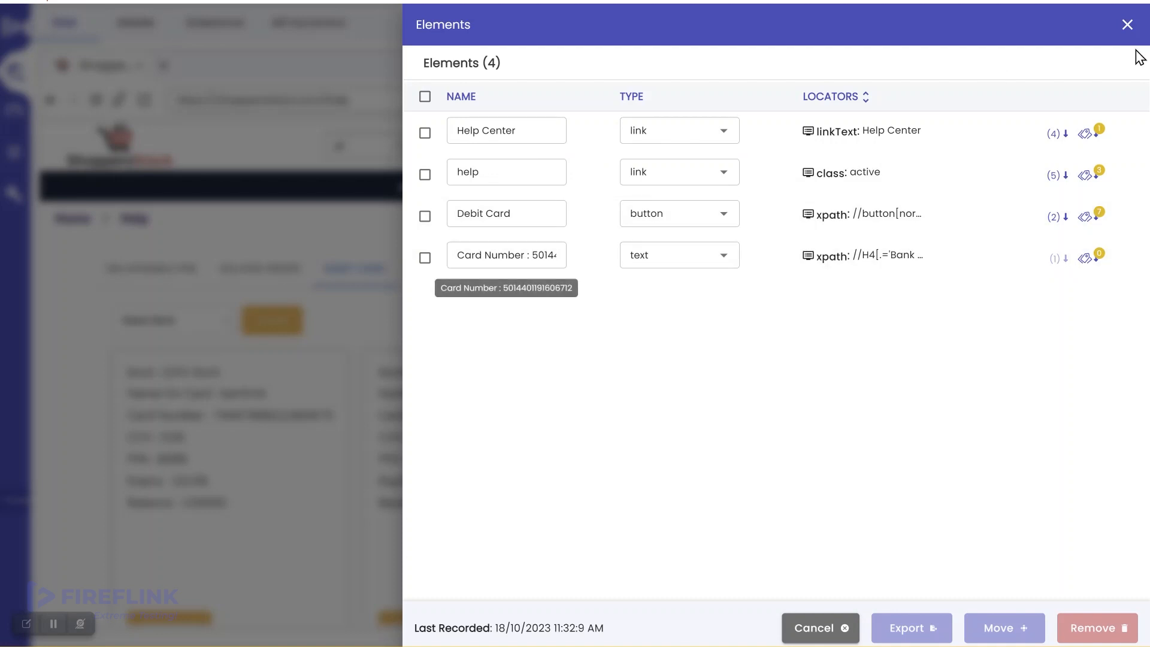
# Close the recorded elements list and bring up the Chrome window with the Help page
pyautogui.click(1125, 28)
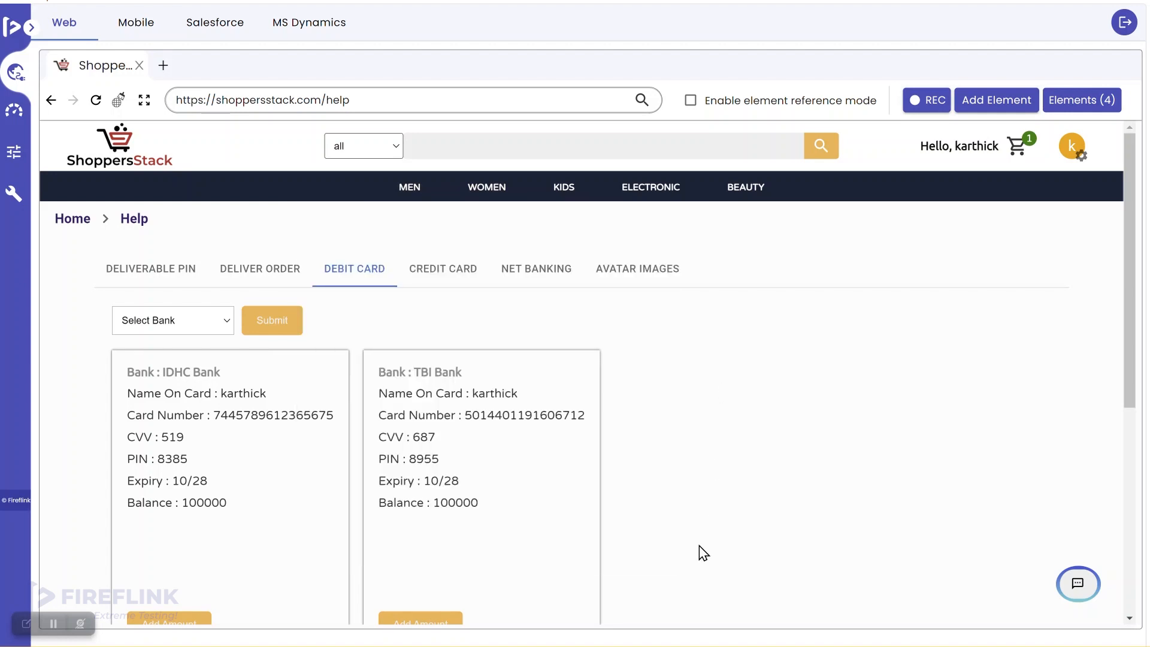
pyautogui.click(757, 646)
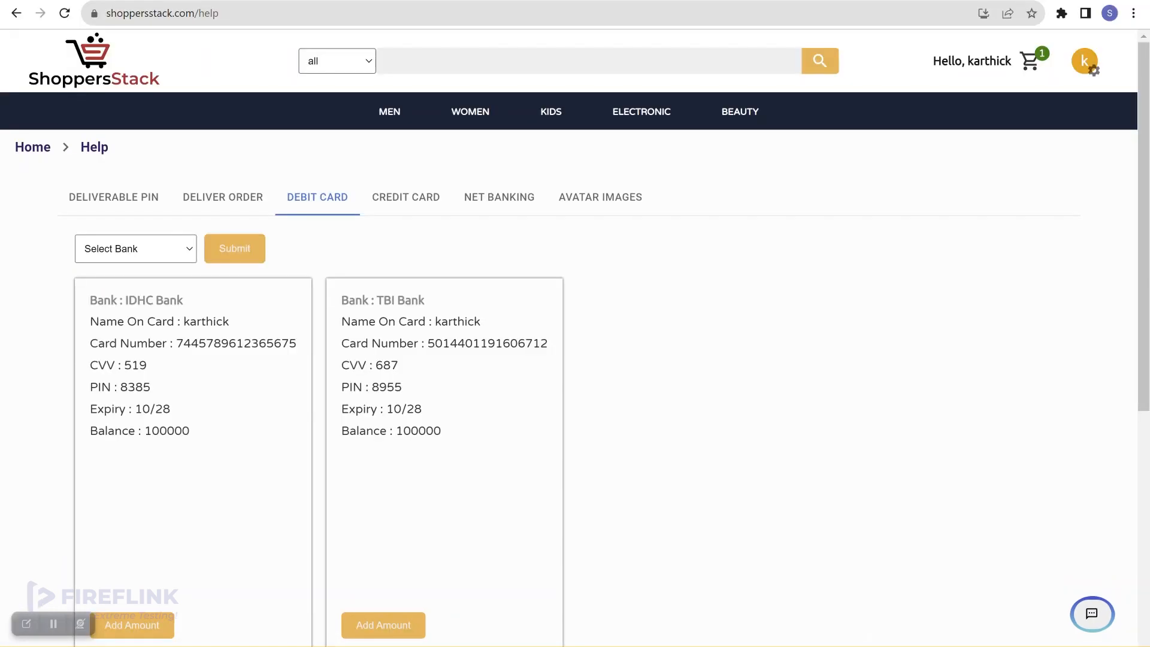
# Go to the project's element Repository and expand the full page tree
pyautogui.hotkey('alt', 'Tab')
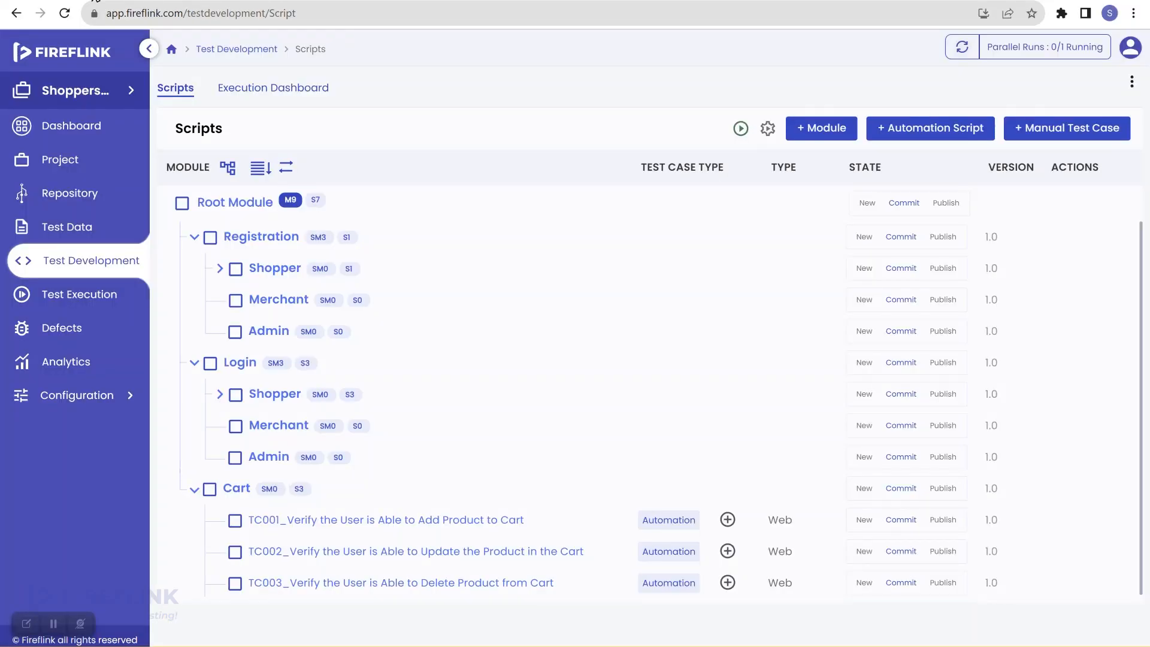
pyautogui.click(96, 193)
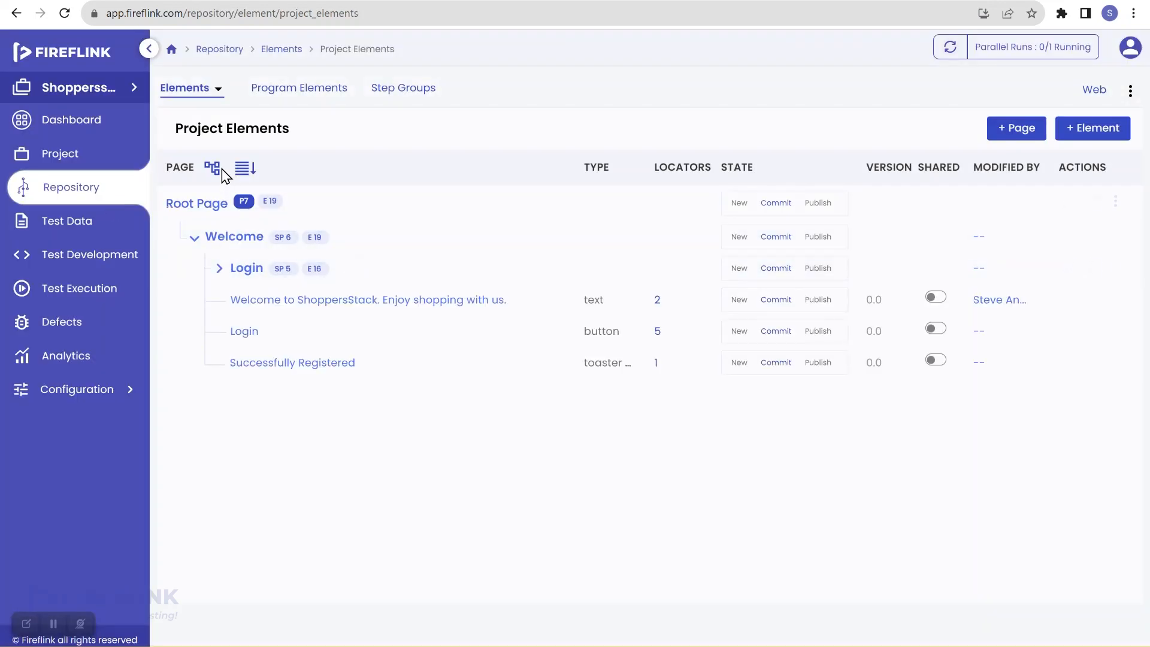
pyautogui.click(214, 171)
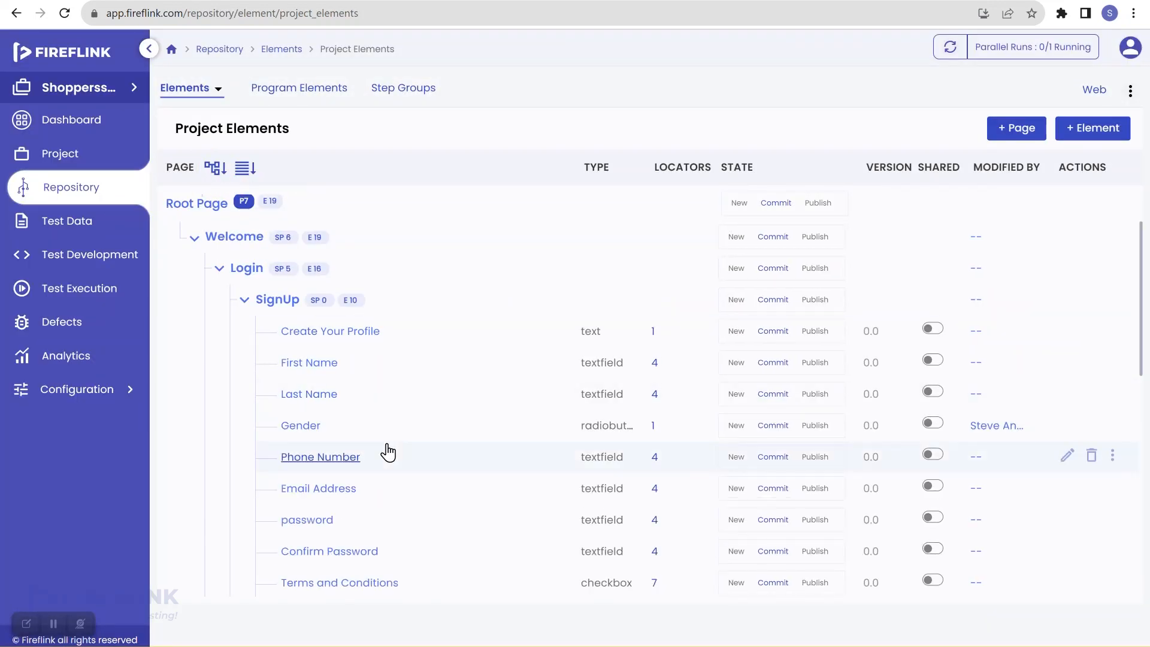
pyautogui.scroll(-3, 389, 452)
pyautogui.scroll(-1, 389, 452)
pyautogui.moveTo(259, 375)
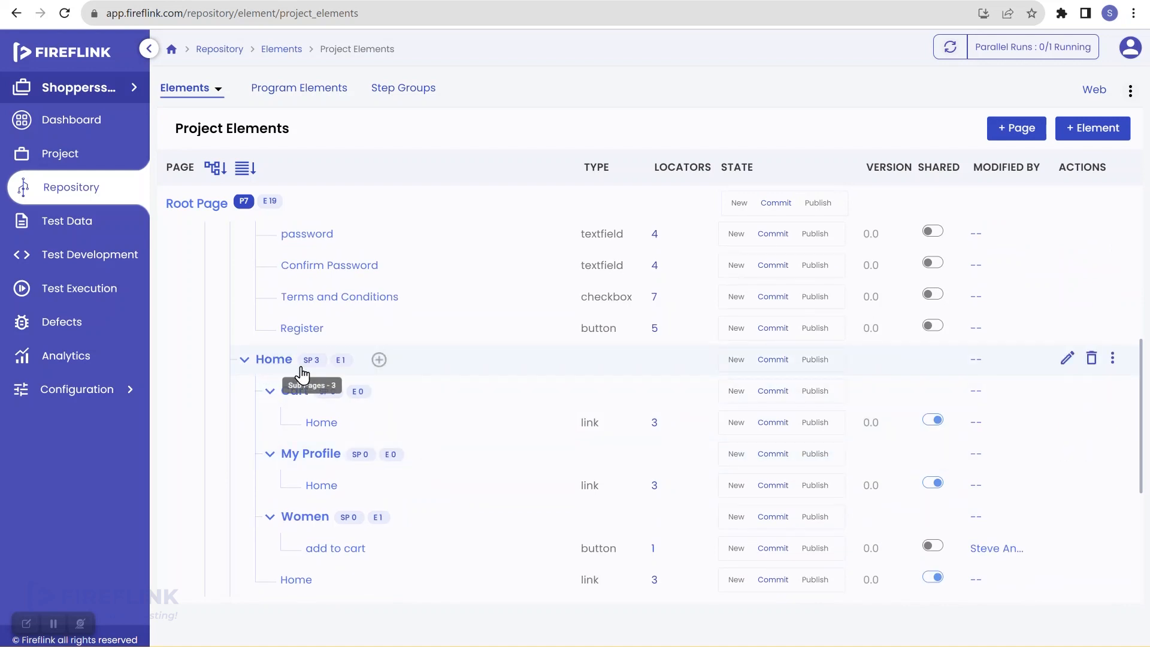
# Add a page named Help under Home and re-expand the tree to confirm it
pyautogui.click(380, 362)
pyautogui.click(404, 394)
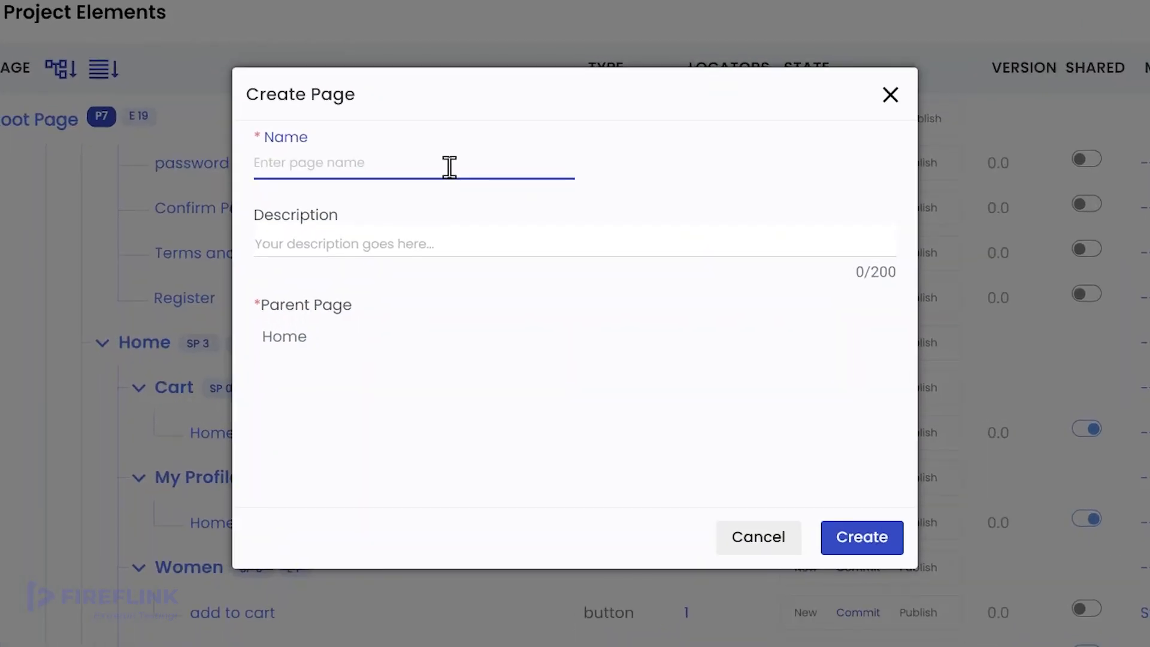
pyautogui.write('Help')
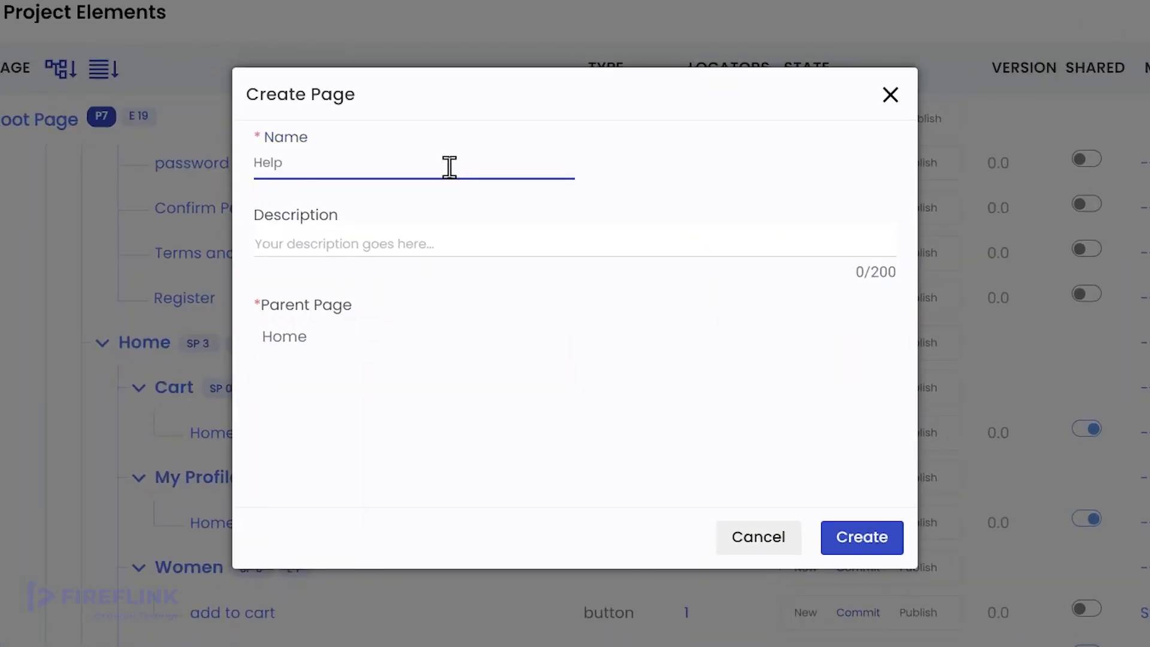
pyautogui.click(849, 542)
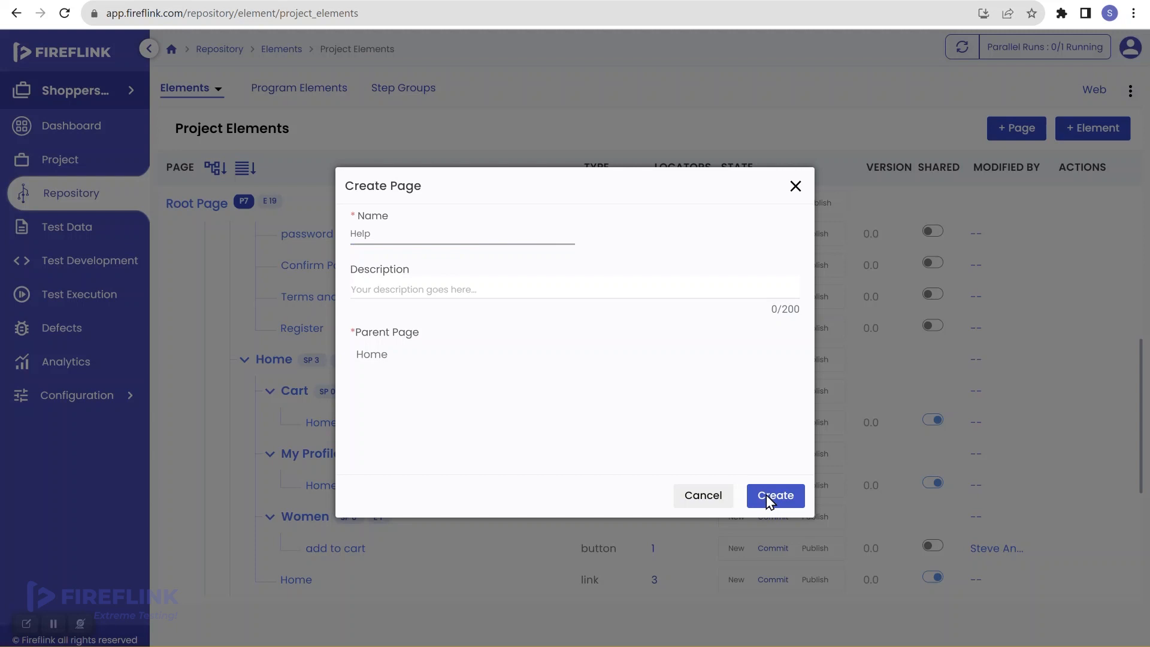
pyautogui.click(768, 498)
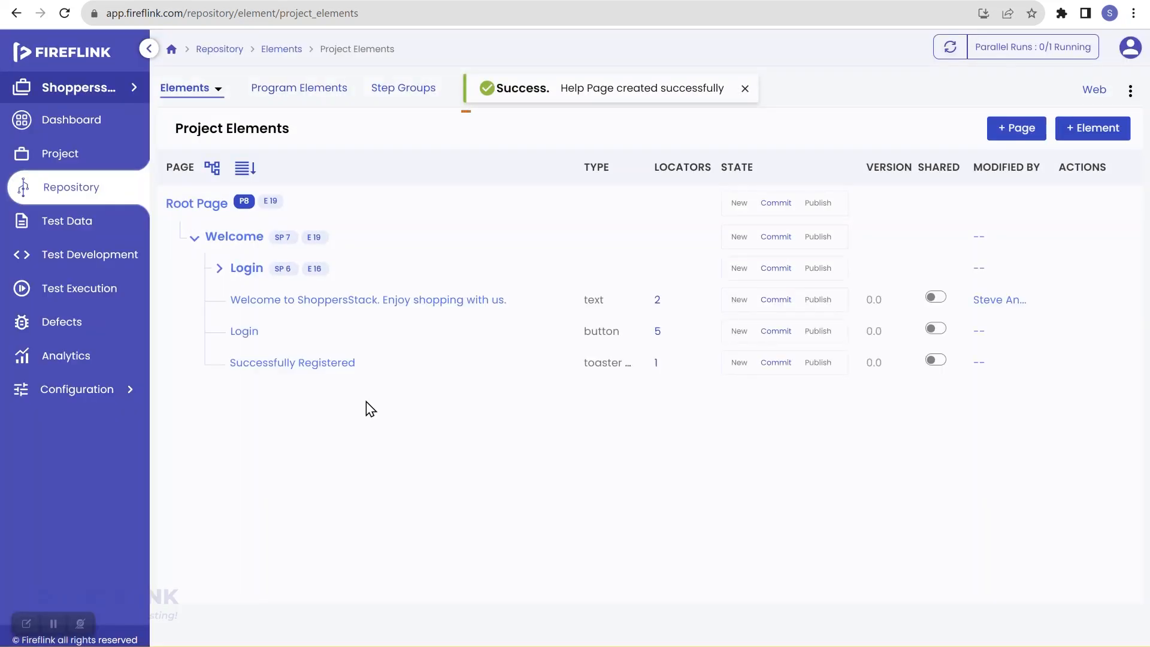
pyautogui.click(211, 170)
pyautogui.scroll(-10, 339, 462)
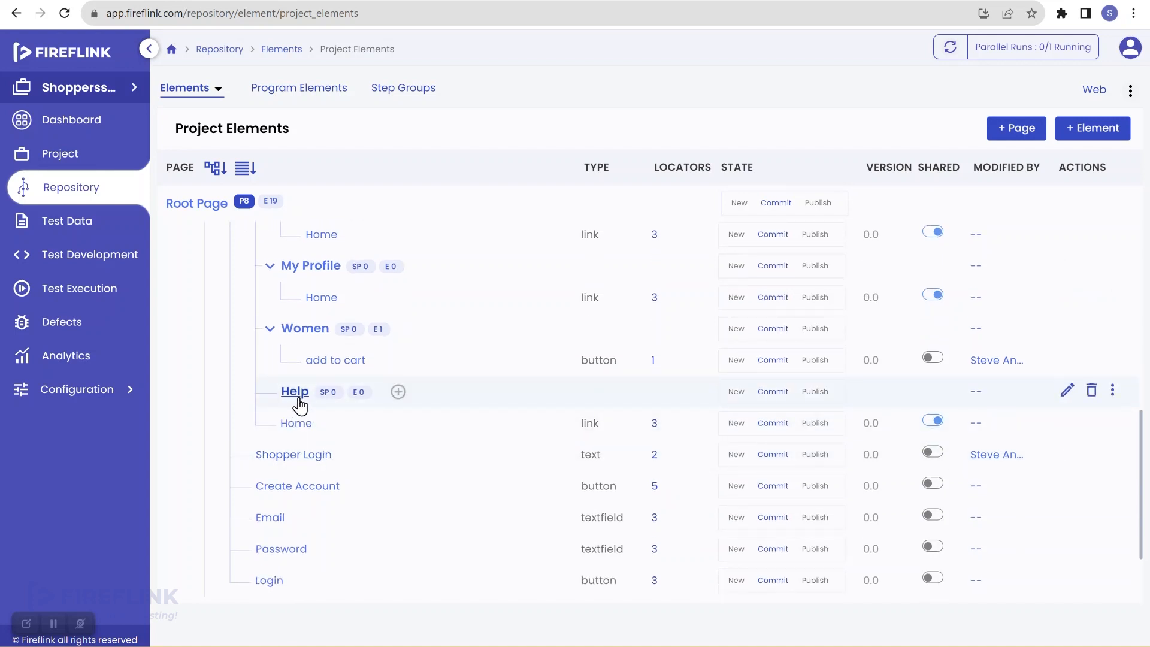
pyautogui.scroll(3, 298, 403)
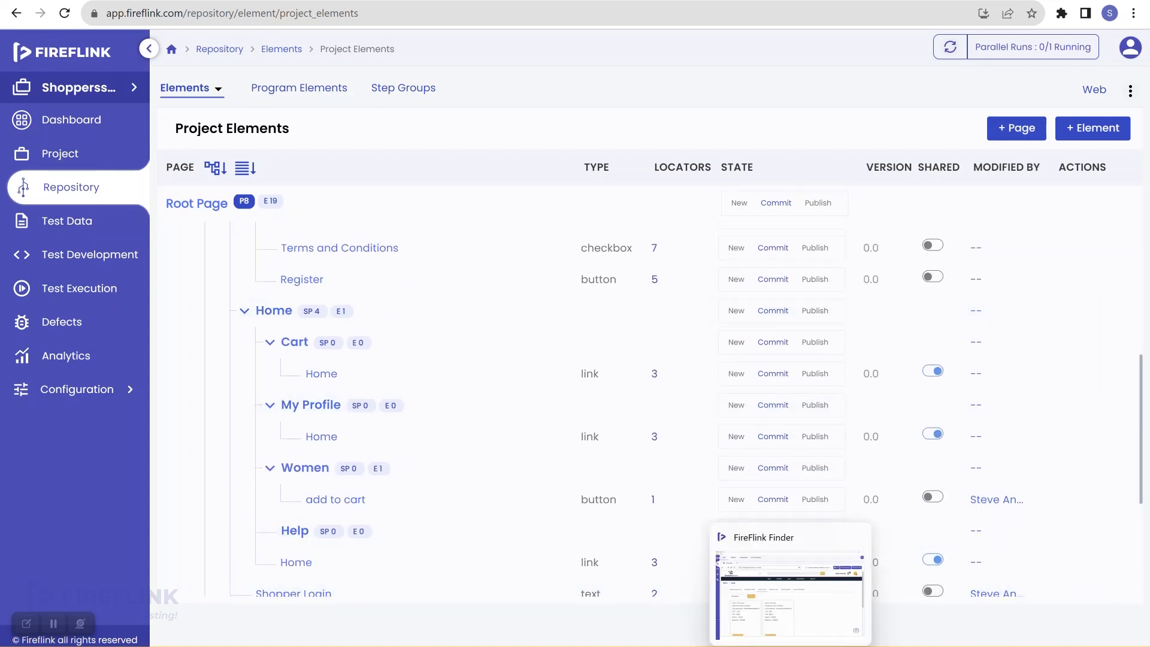
# Open the recorded elements list in Finder and select only the Help Center element
pyautogui.click(791, 646)
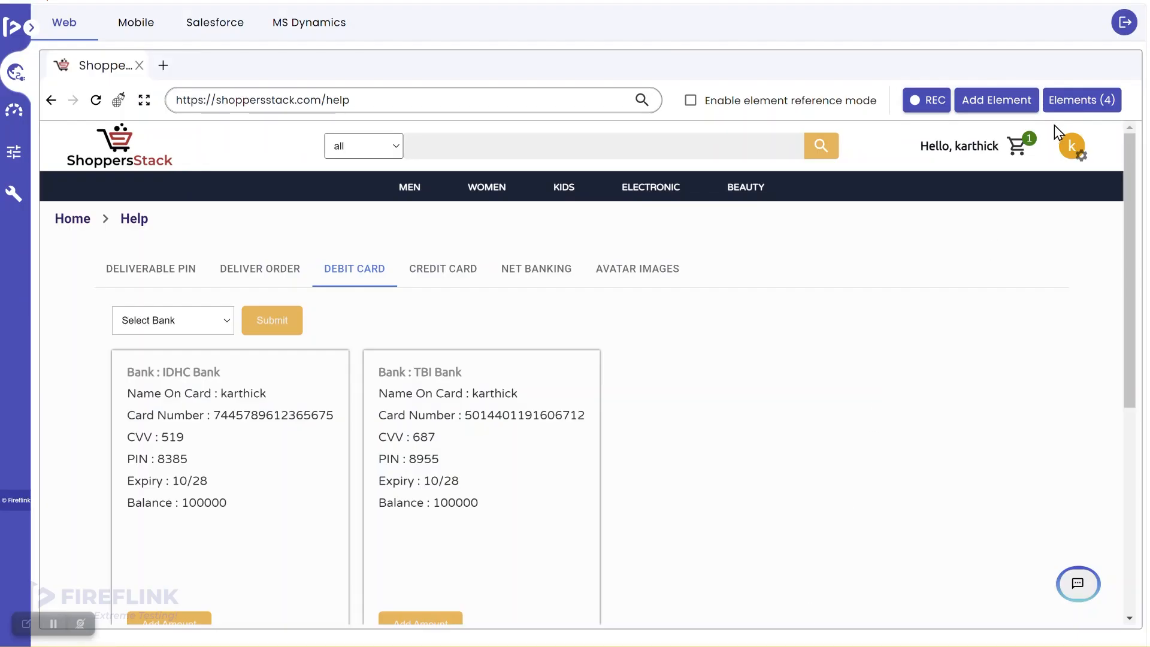
pyautogui.click(1069, 102)
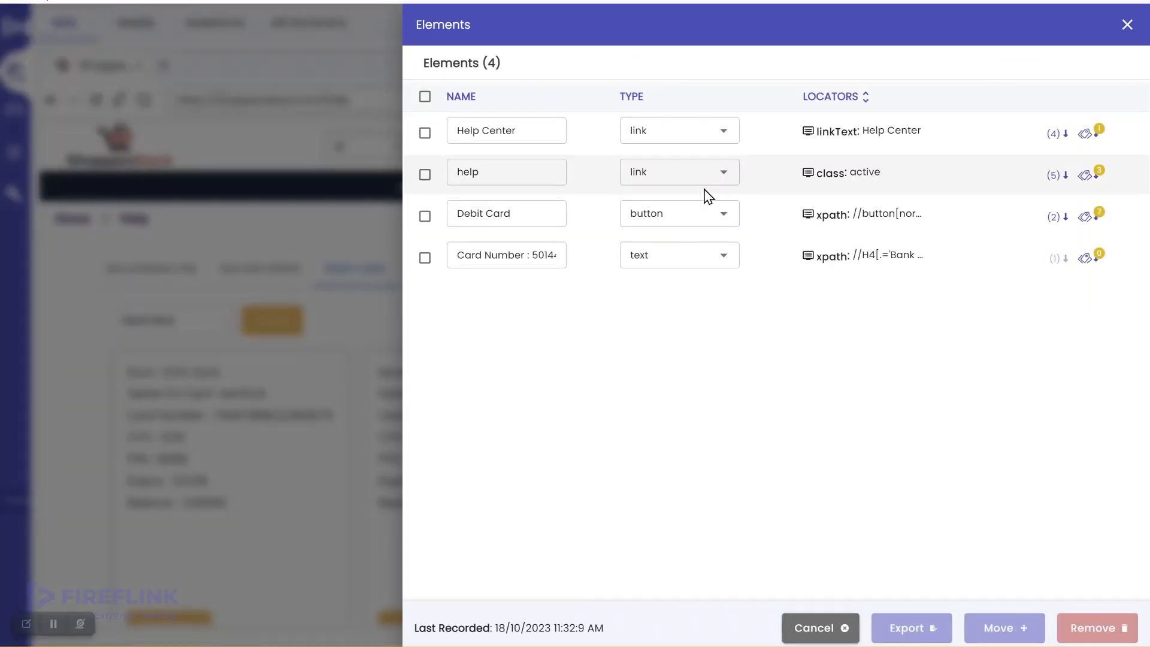
pyautogui.click(425, 97)
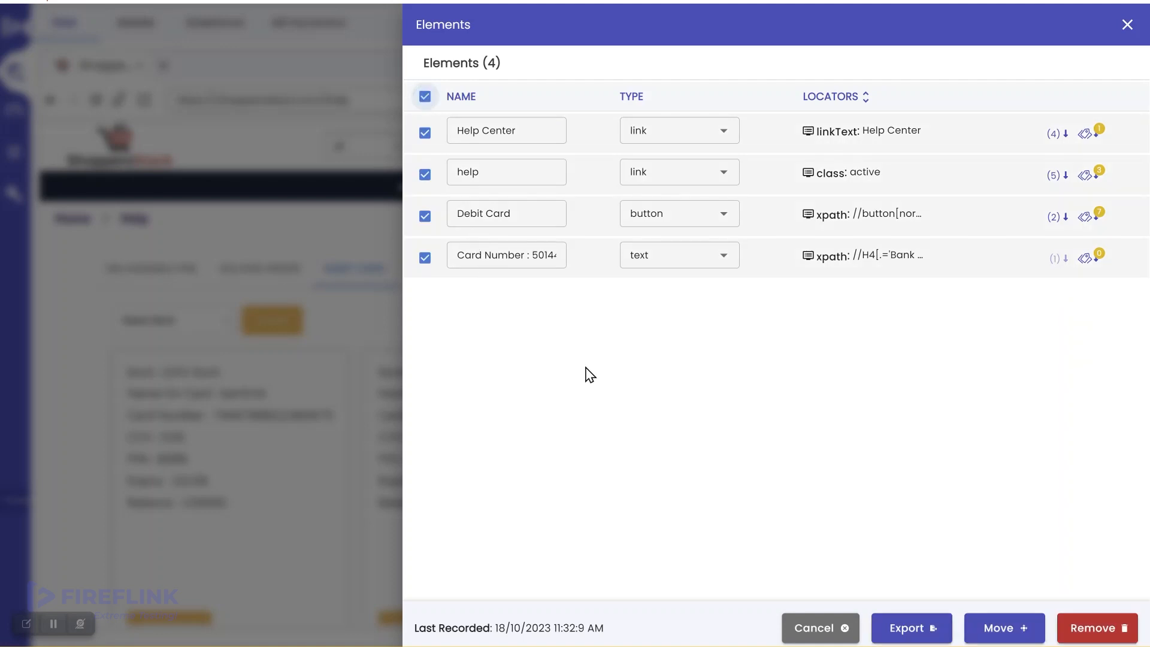
pyautogui.click(1004, 629)
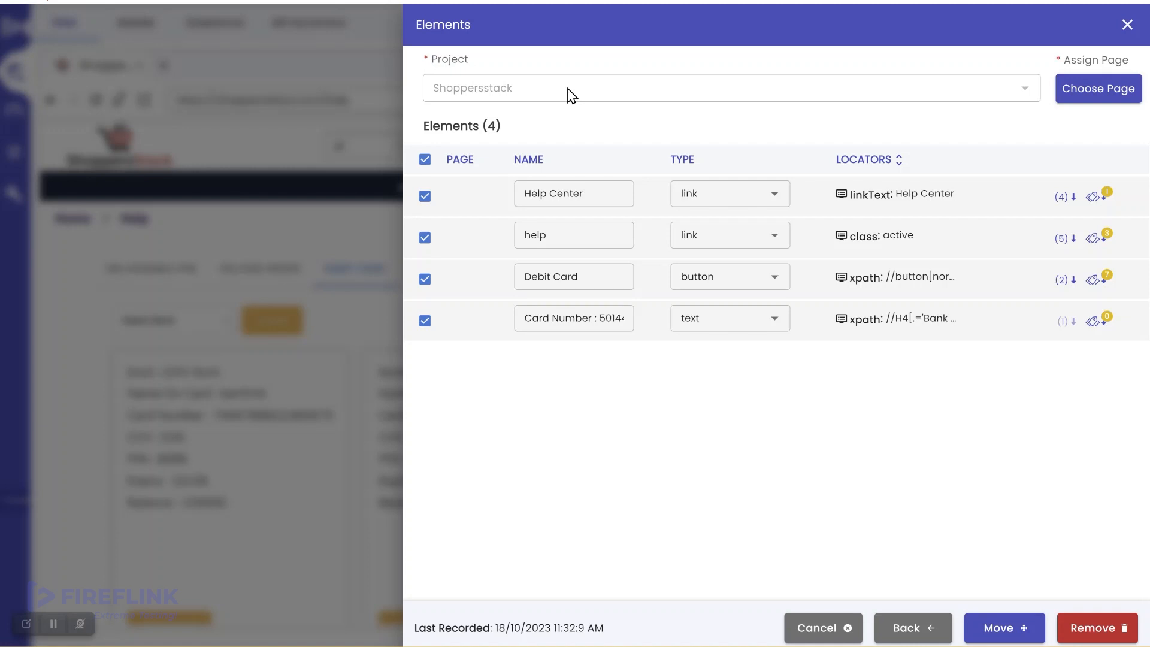
pyautogui.click(425, 161)
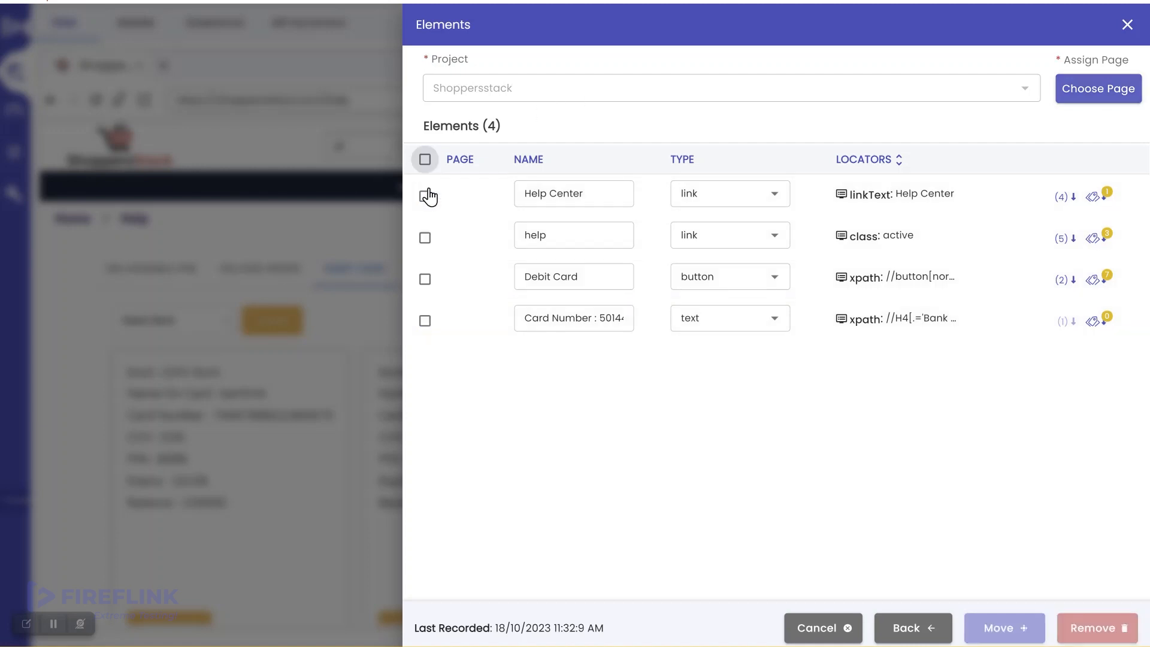
pyautogui.click(425, 196)
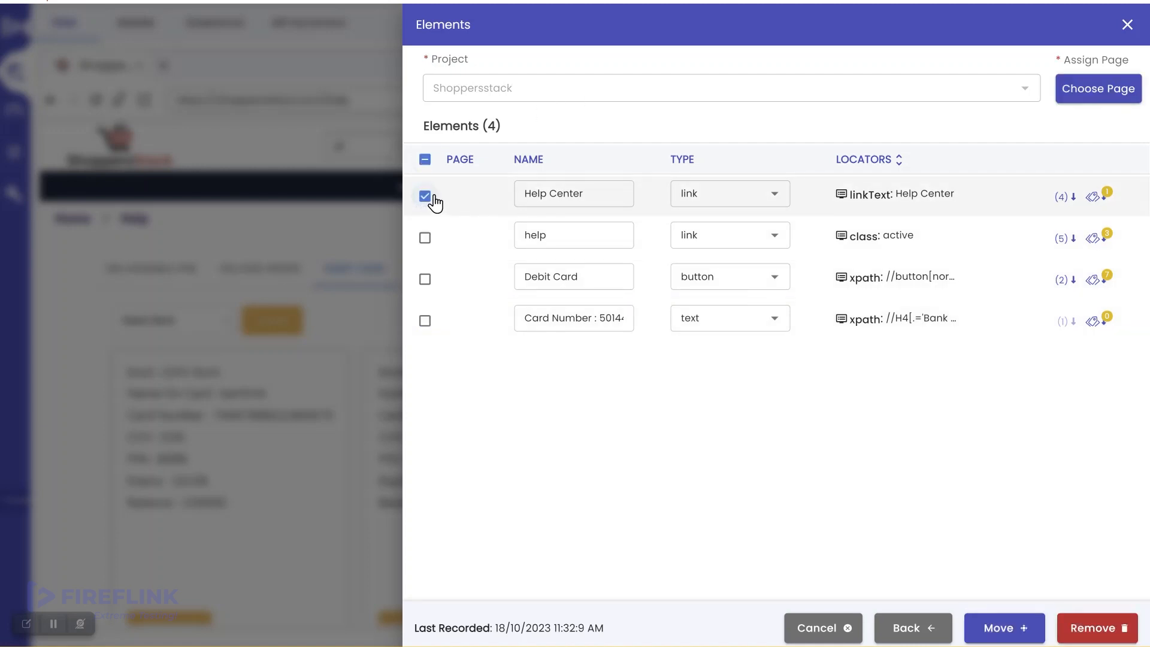
# Assign the Help Center element to the Home page and move it to project elements
pyautogui.click(1087, 92)
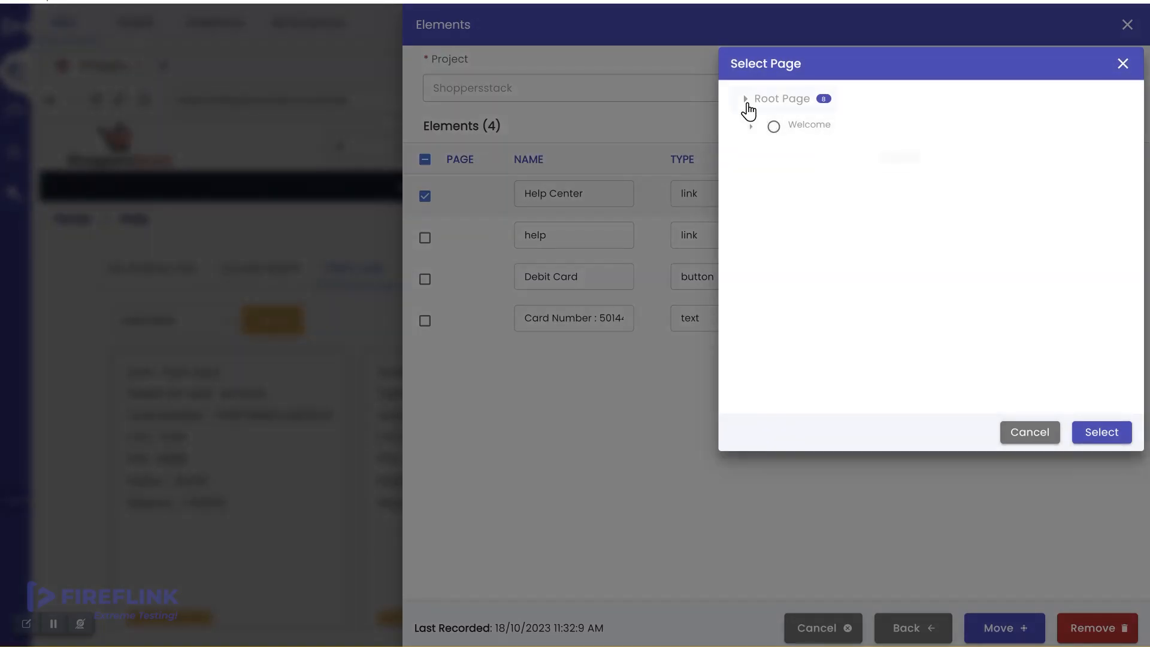
pyautogui.click(746, 99)
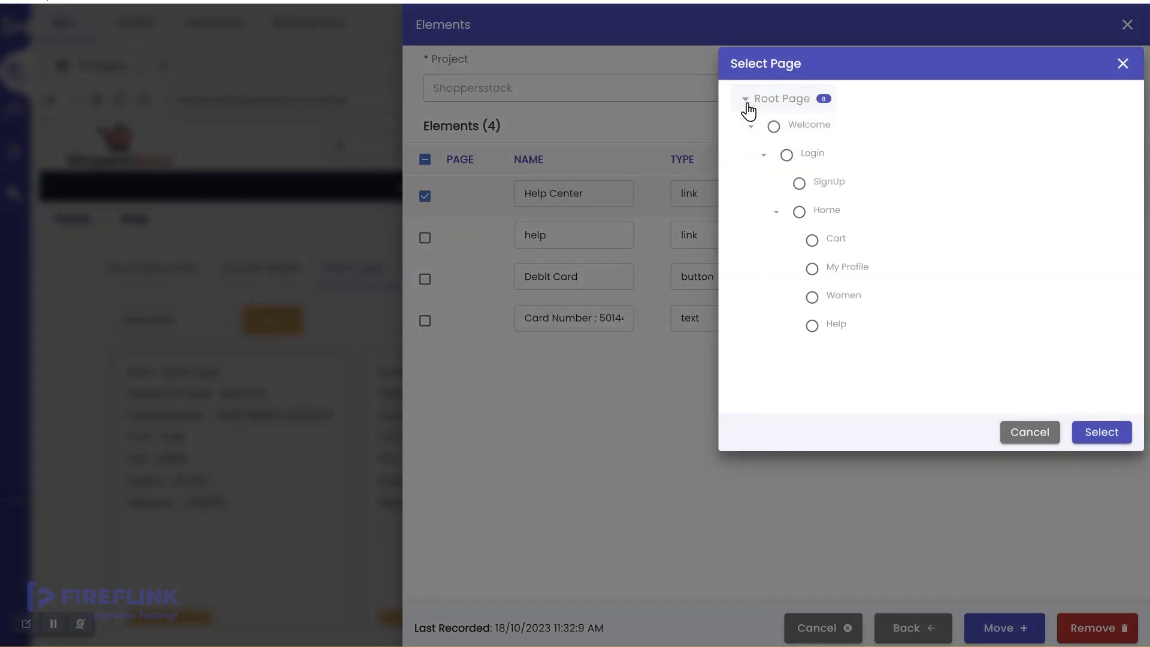
pyautogui.click(799, 214)
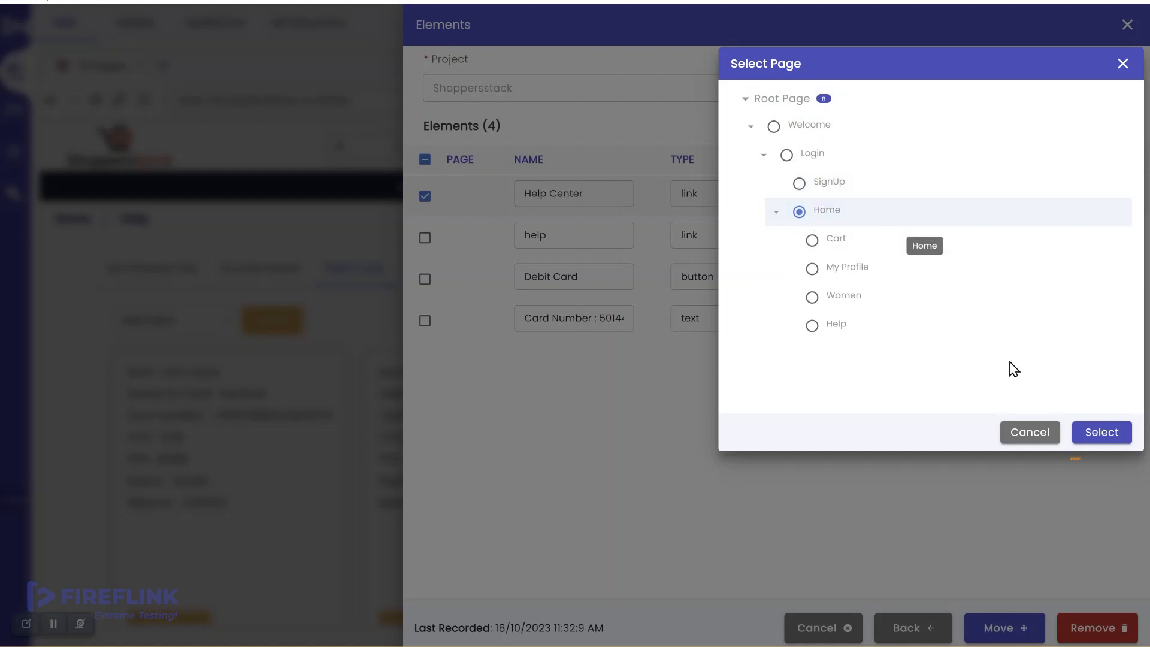
pyautogui.click(1105, 432)
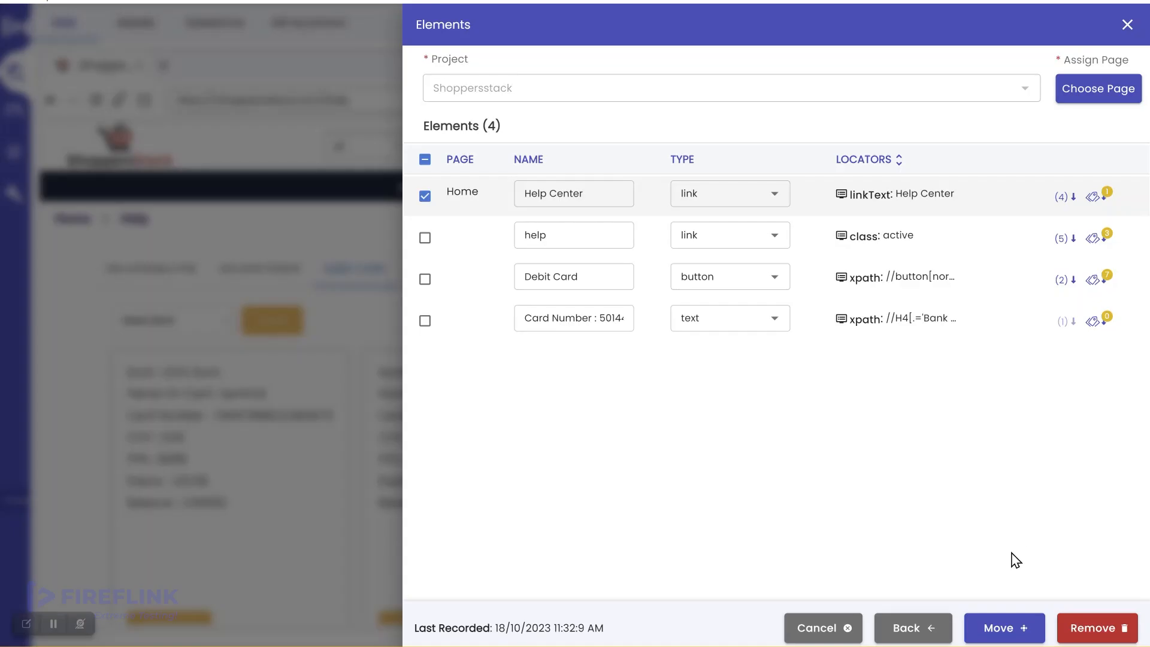
pyautogui.click(1017, 629)
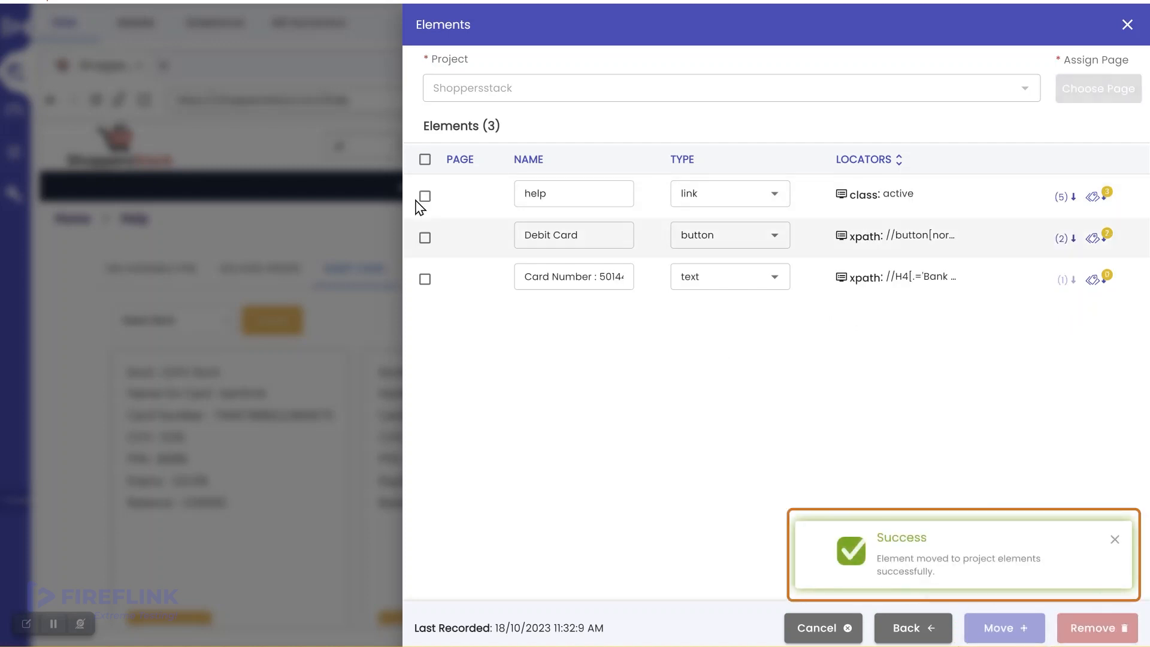
# Assign all three remaining elements to the Help page, move them, and close the panel
pyautogui.click(425, 160)
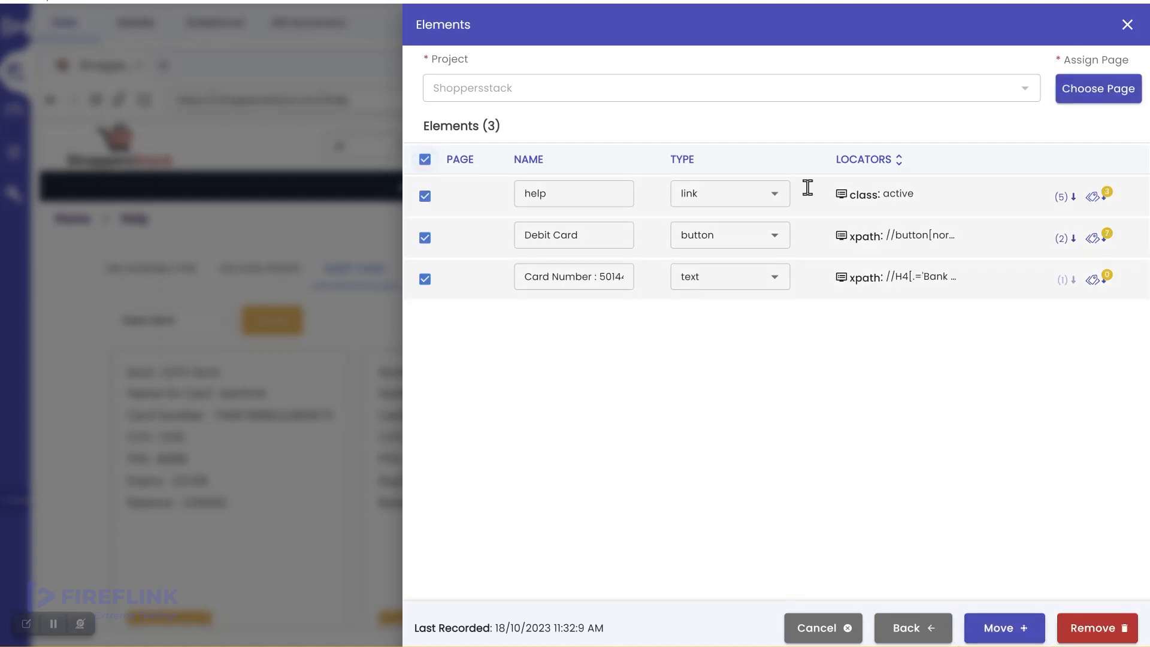
pyautogui.click(1067, 100)
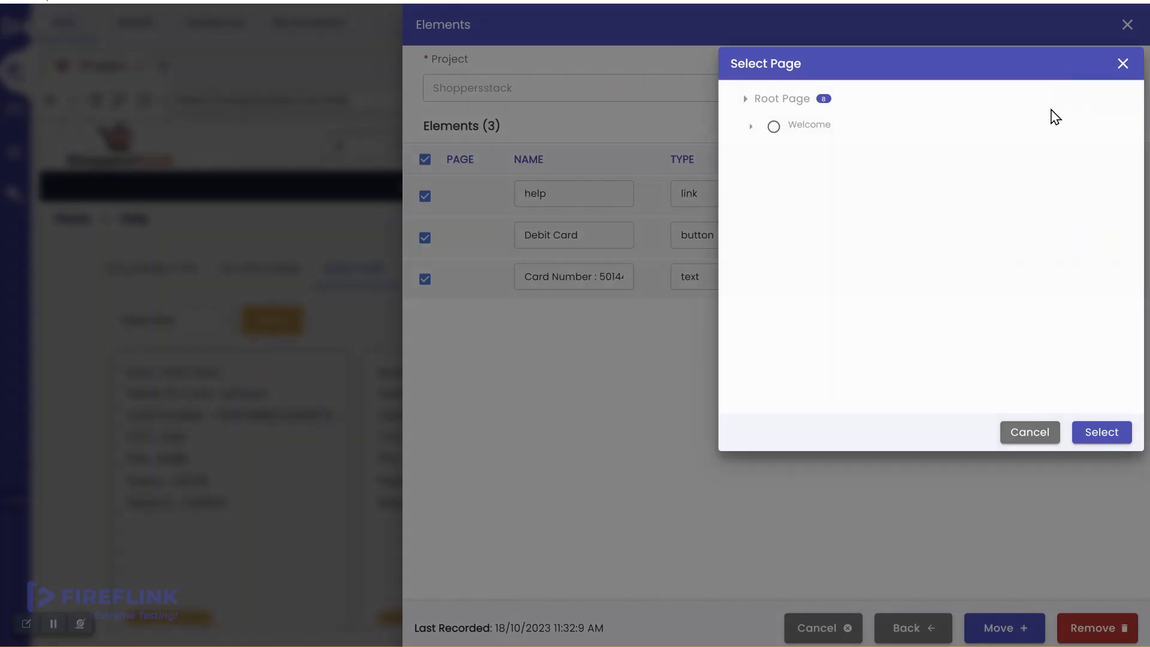
pyautogui.click(747, 100)
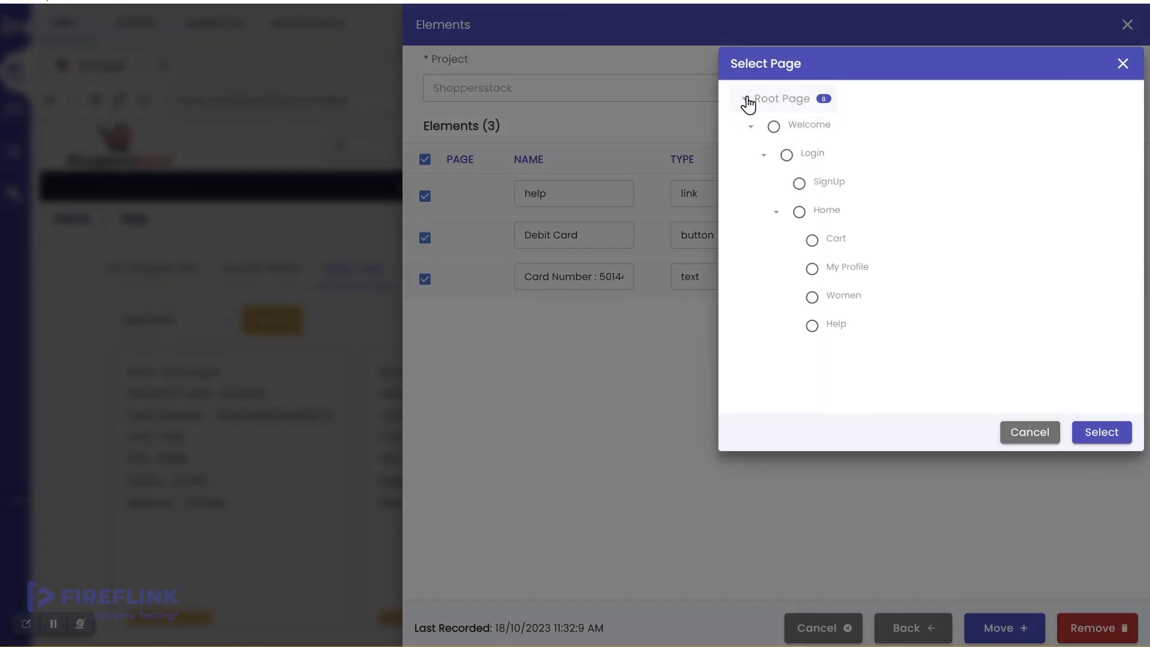
pyautogui.click(813, 327)
pyautogui.click(1101, 442)
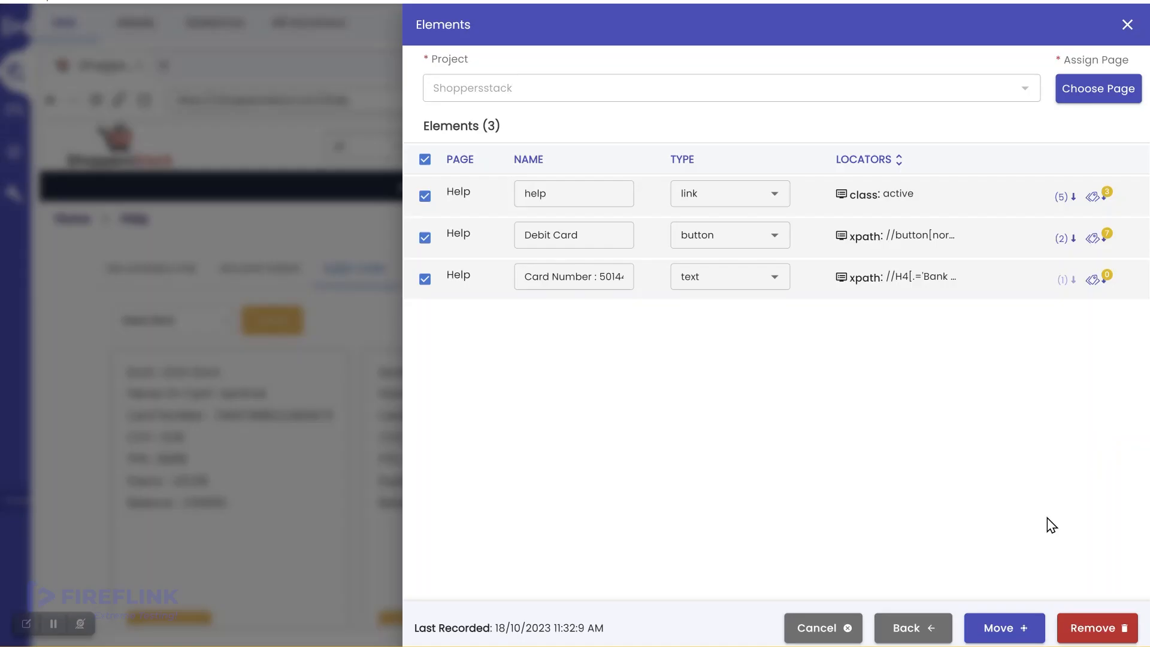
pyautogui.click(1026, 632)
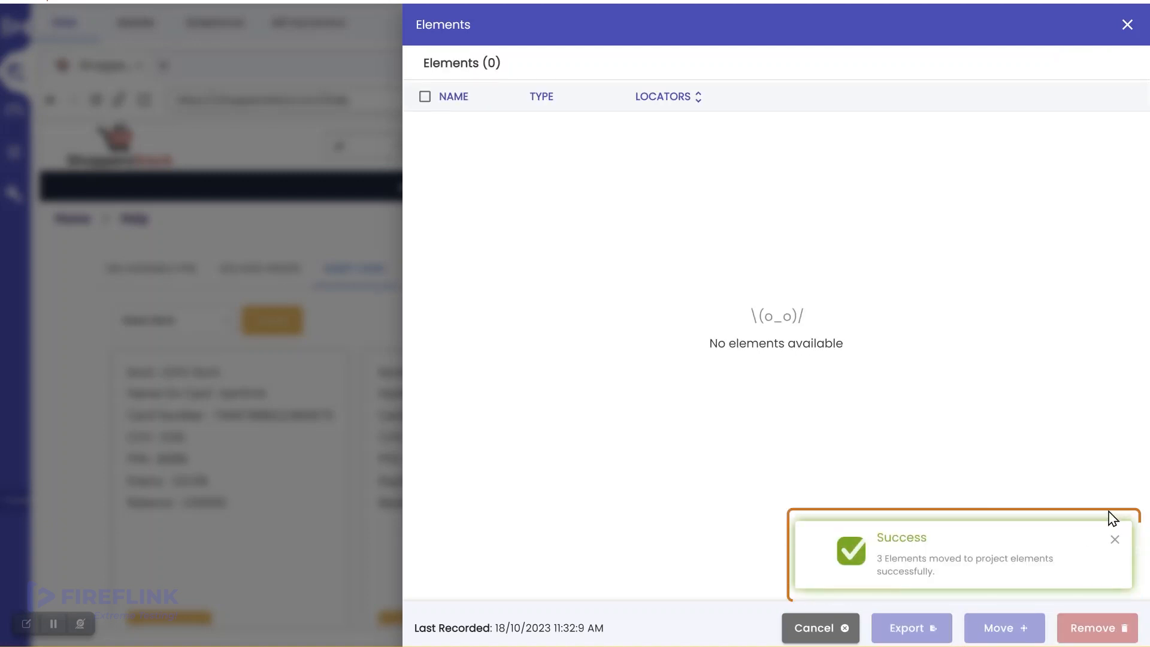
pyautogui.click(1127, 25)
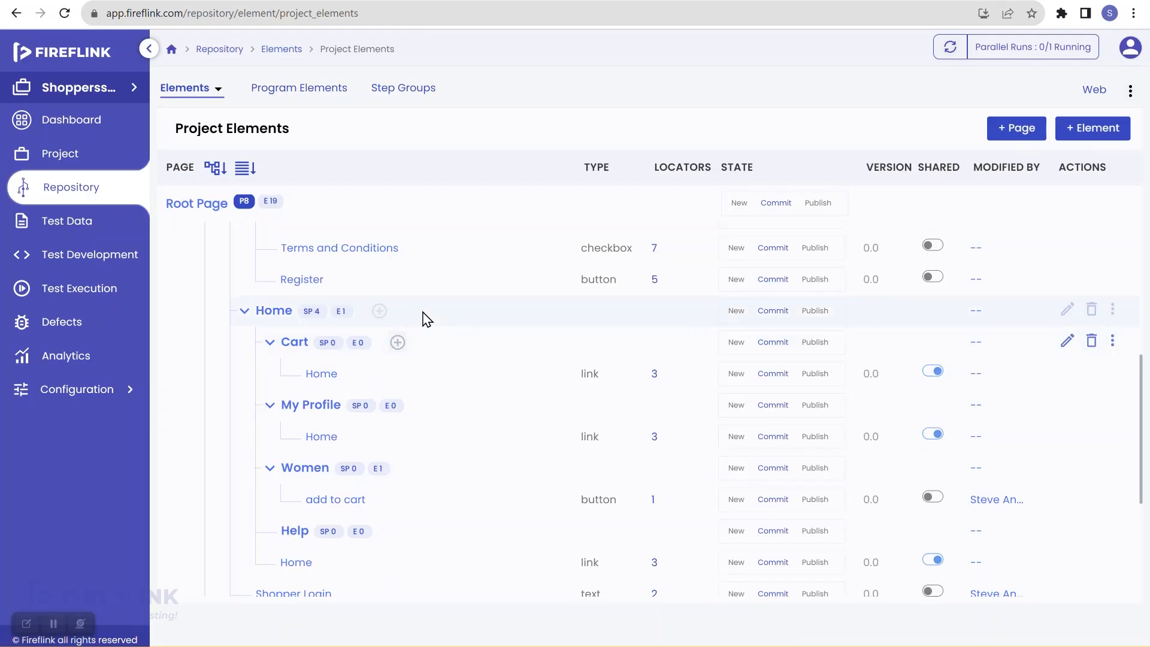
# Reload Project Elements and expand the tree to check Help's three elements, then go to Test Development scripts
pyautogui.click(64, 14)
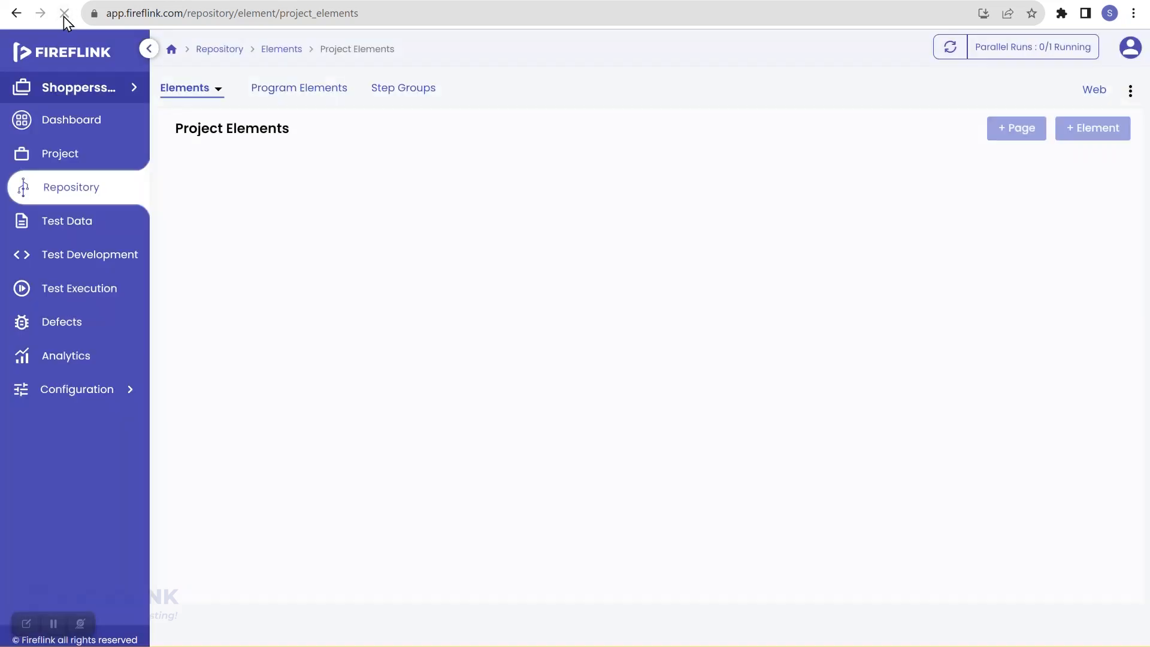
pyautogui.click(215, 171)
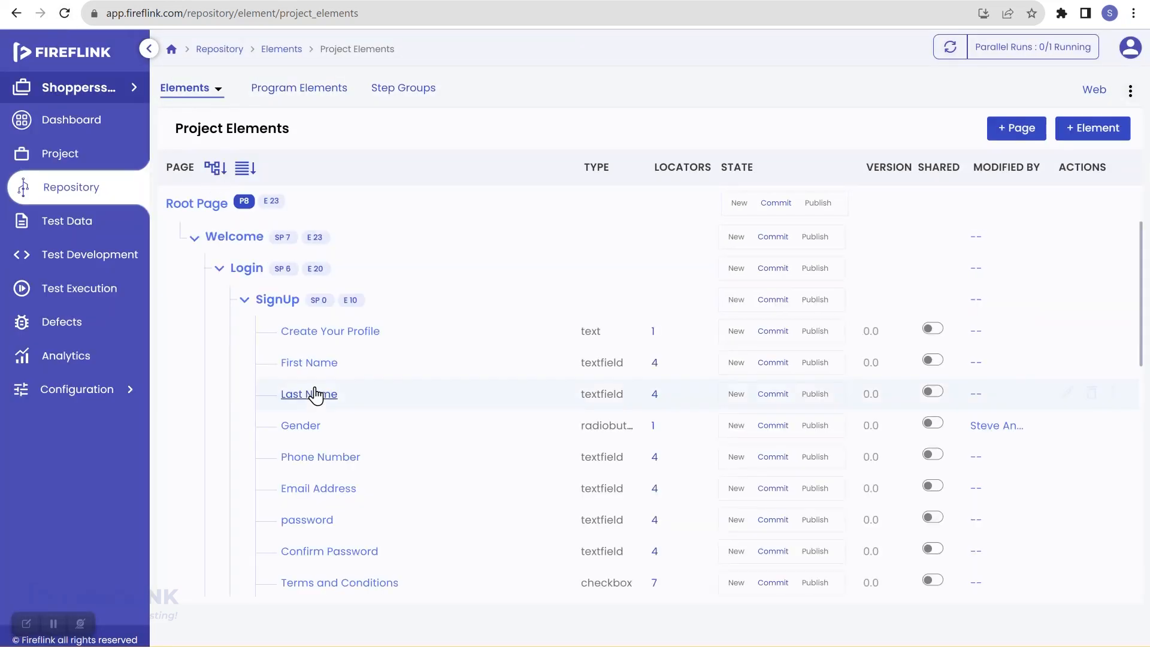
pyautogui.scroll(-3, 365, 437)
pyautogui.scroll(-4, 365, 436)
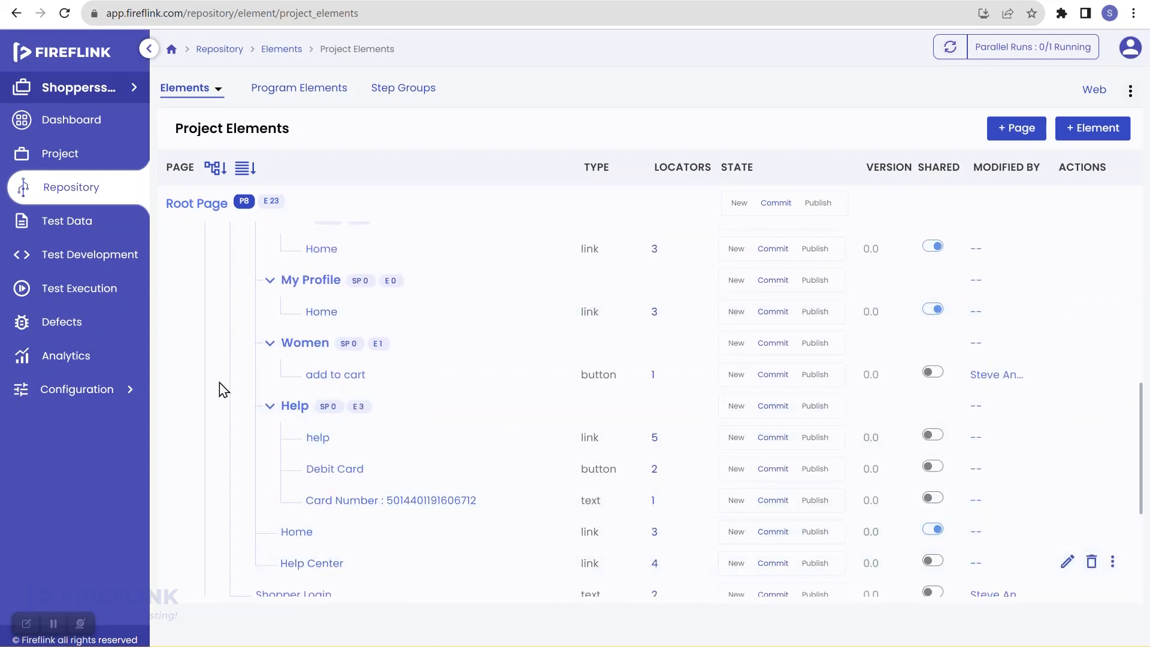
pyautogui.click(101, 257)
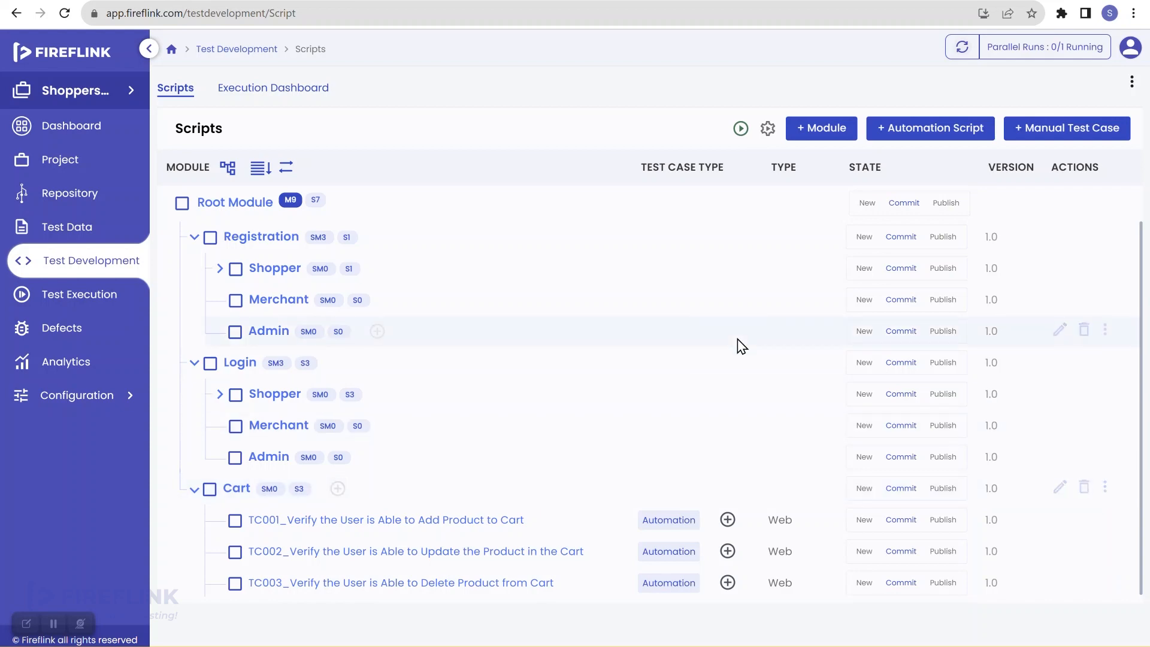
# Create a module named Help Center with Root Module chosen as its parent
pyautogui.click(821, 128)
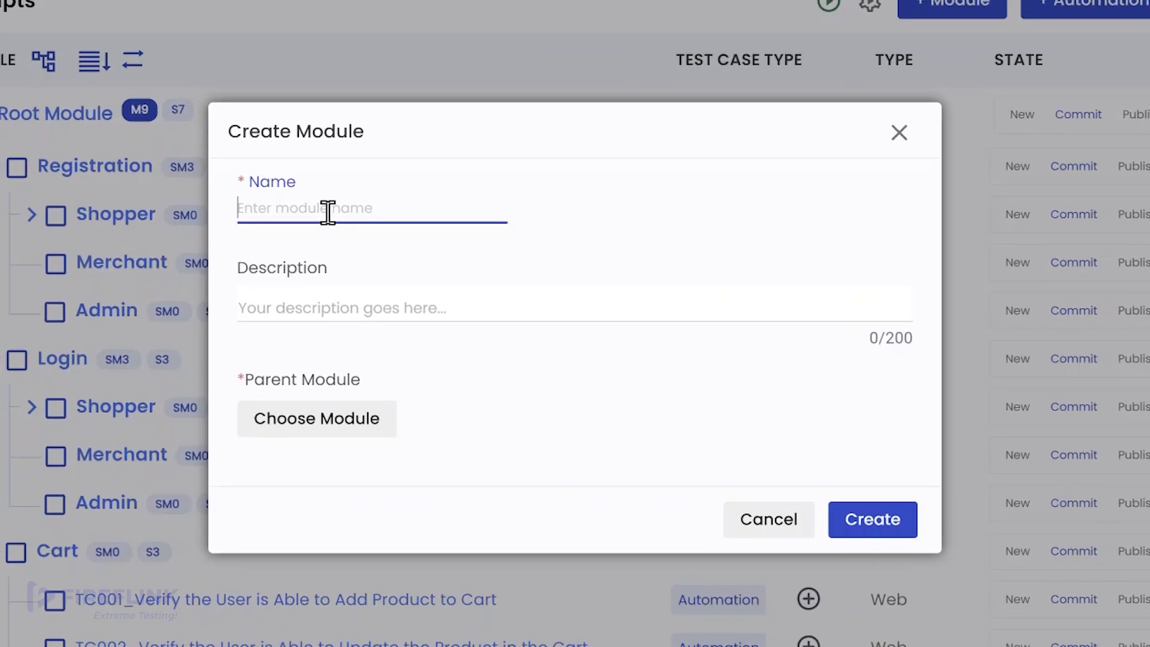
pyautogui.write('Help Center')
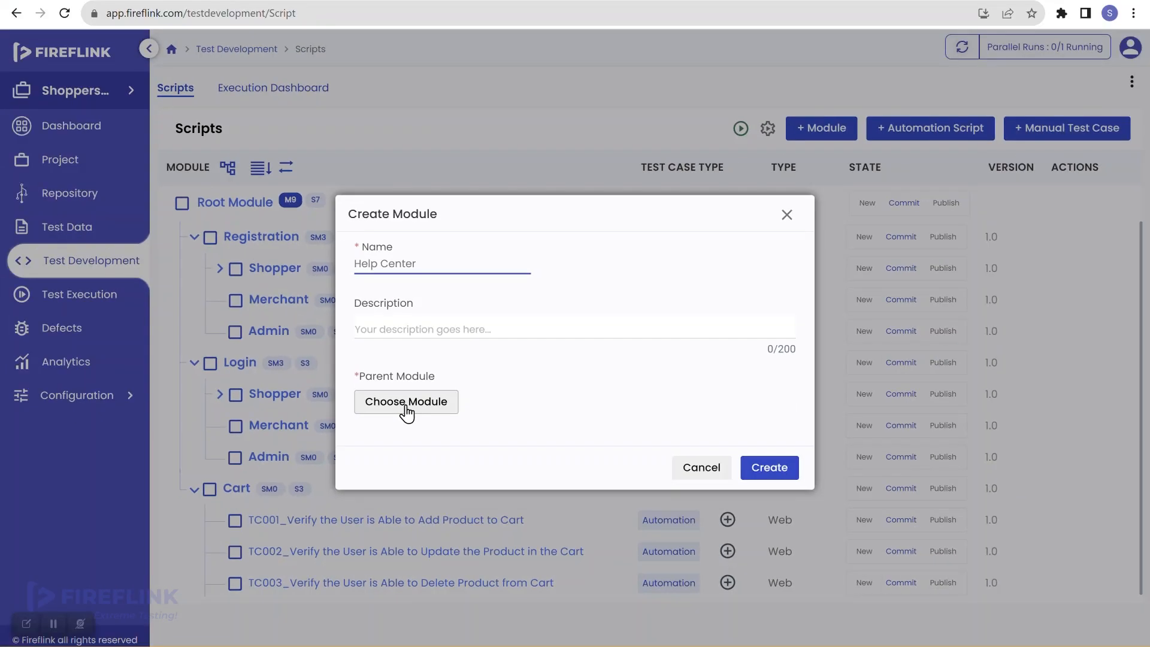
pyautogui.click(328, 430)
pyautogui.click(377, 216)
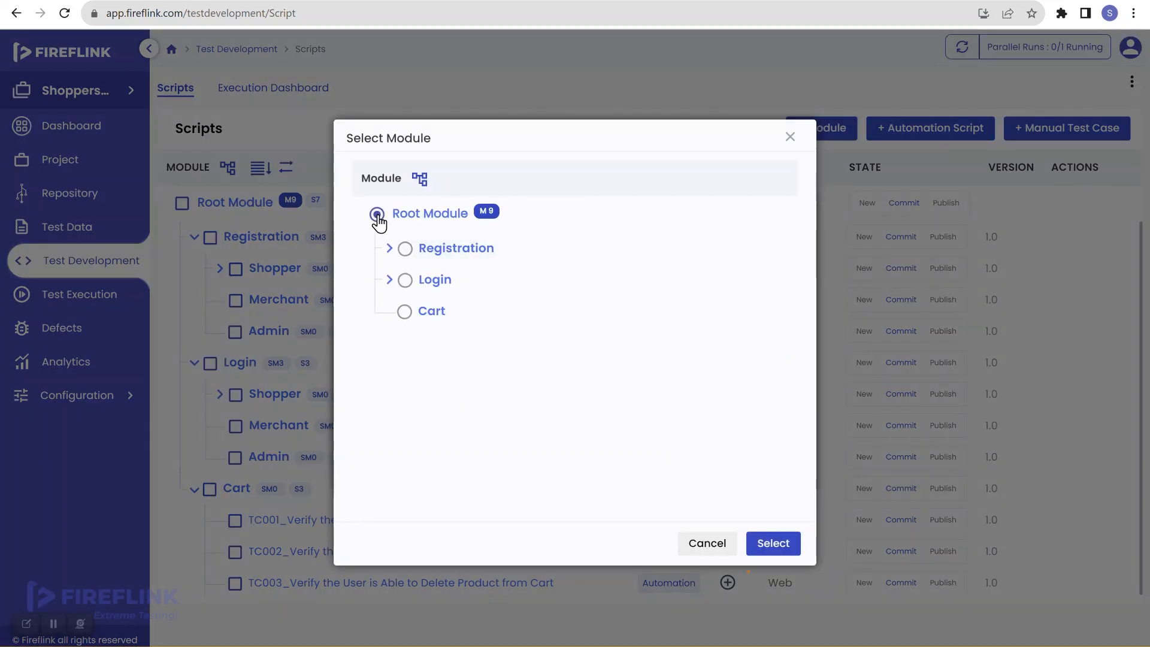
pyautogui.click(789, 550)
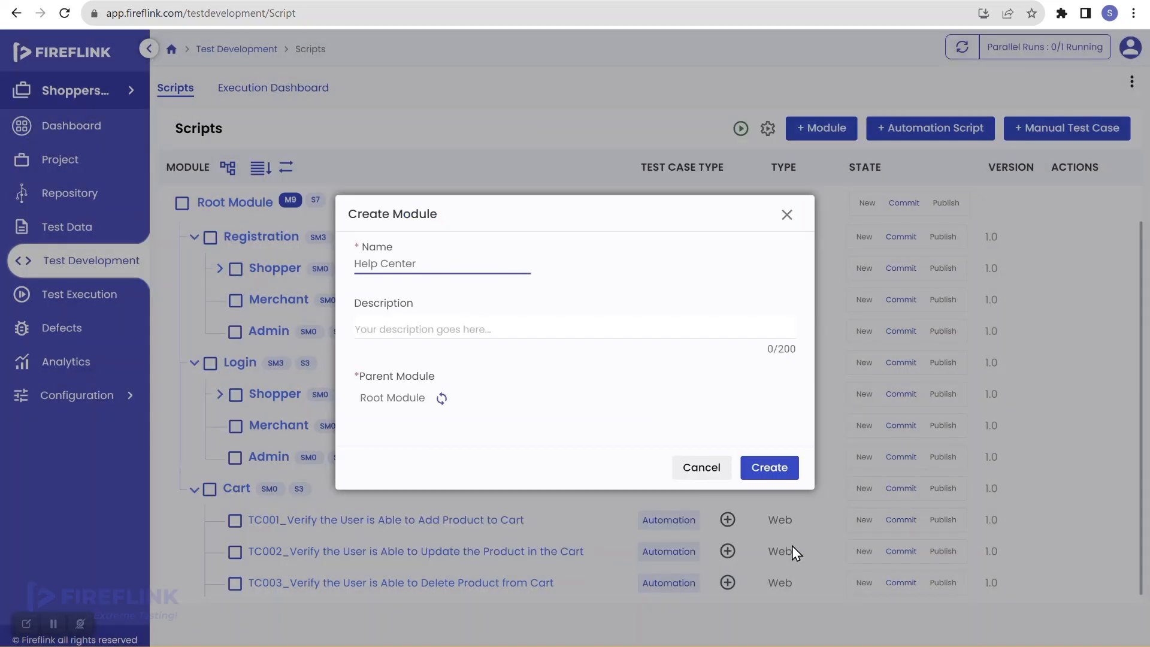
pyautogui.click(779, 468)
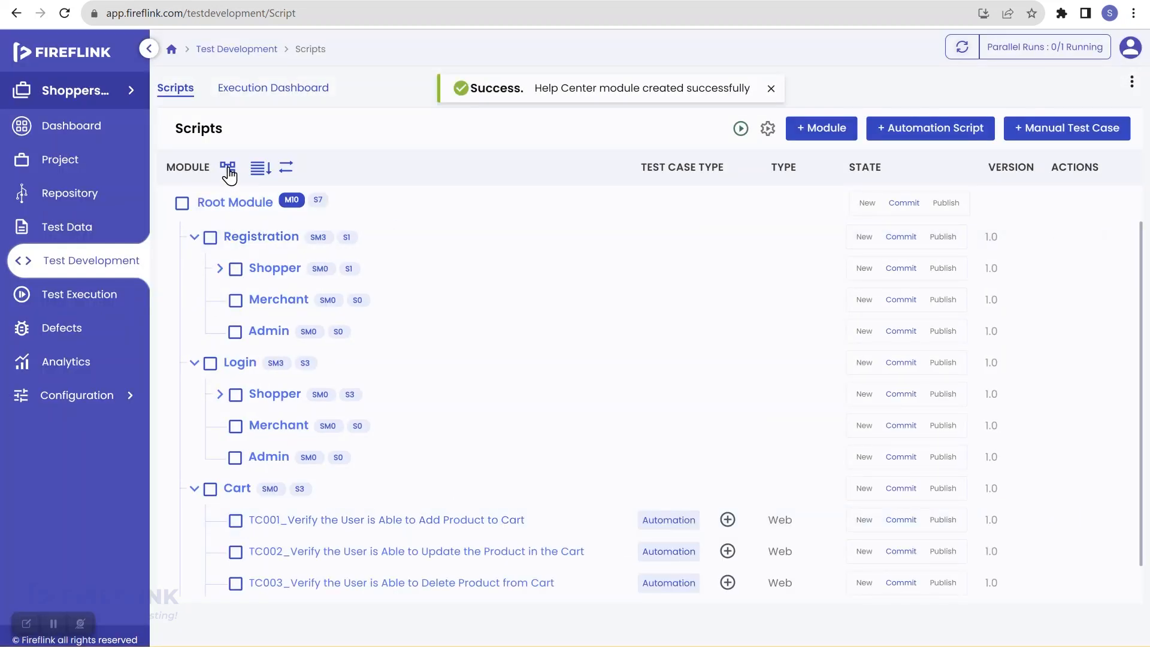
# Collapse the script tree to top-level modules and bring up Help Center's add options
pyautogui.click(228, 170)
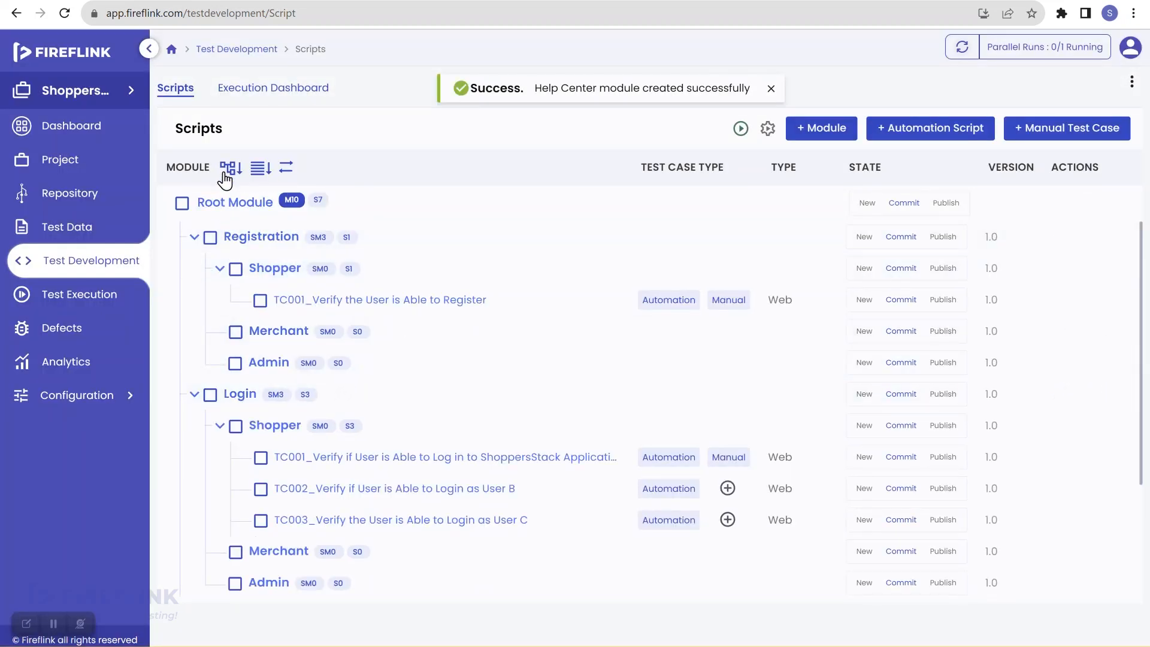
pyautogui.click(227, 172)
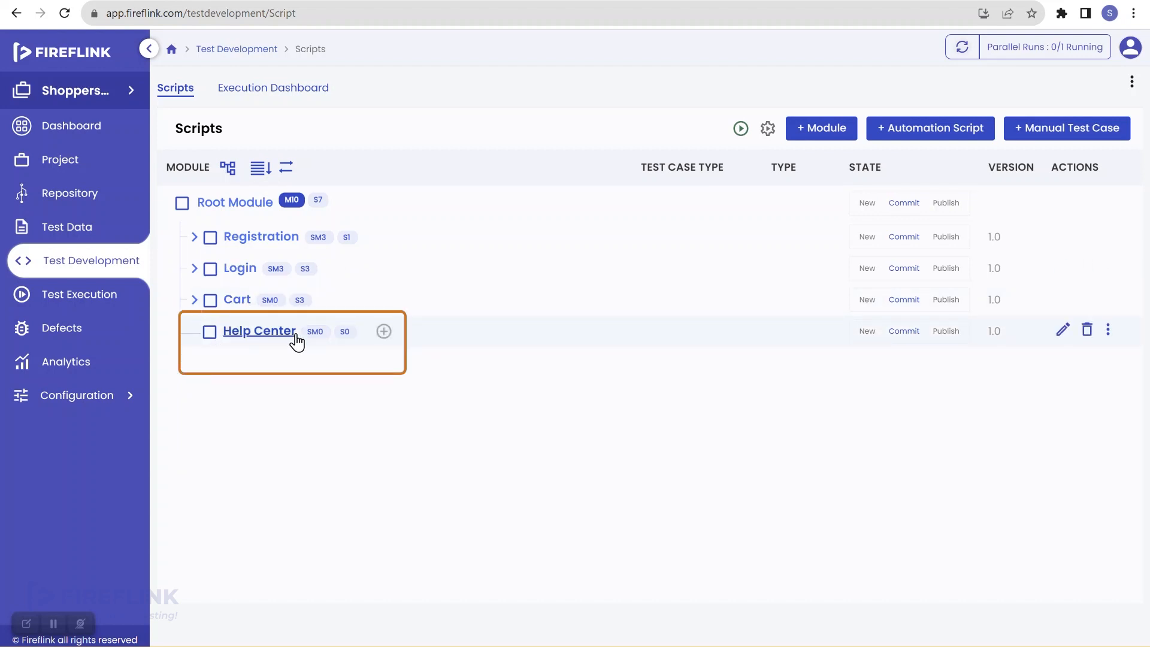
pyautogui.click(384, 333)
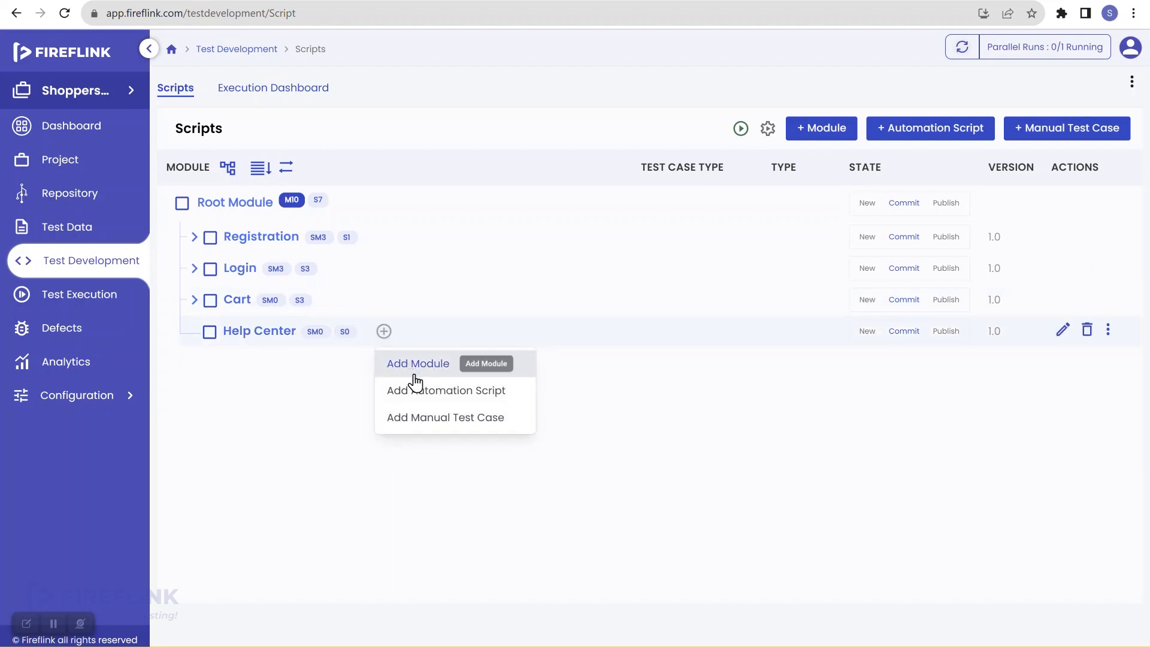
# Create a Web script named 'Get Debit Card Details from Help Center' (TC001) in Help Center
pyautogui.click(486, 390)
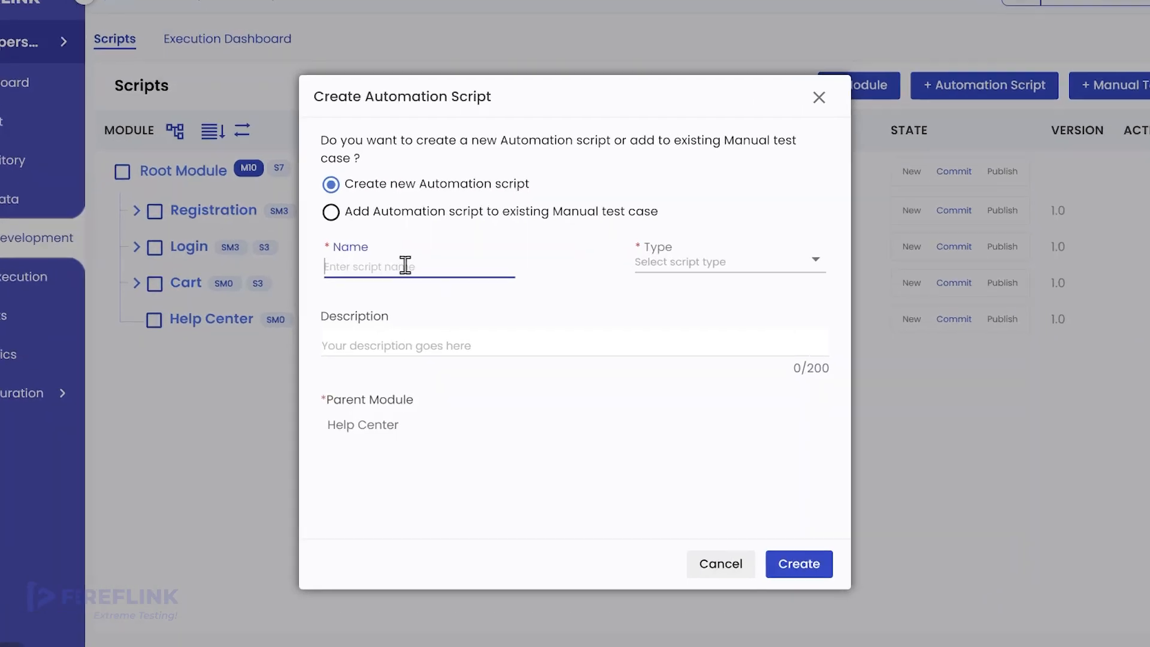
pyautogui.write('T')
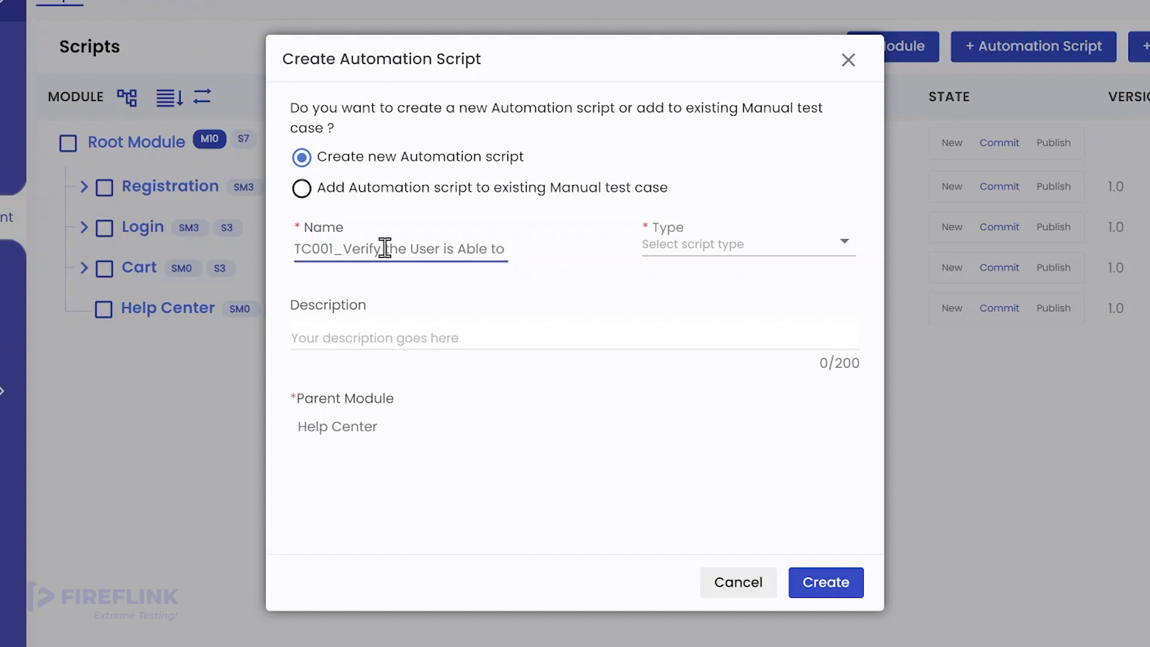
pyautogui.write('Get')
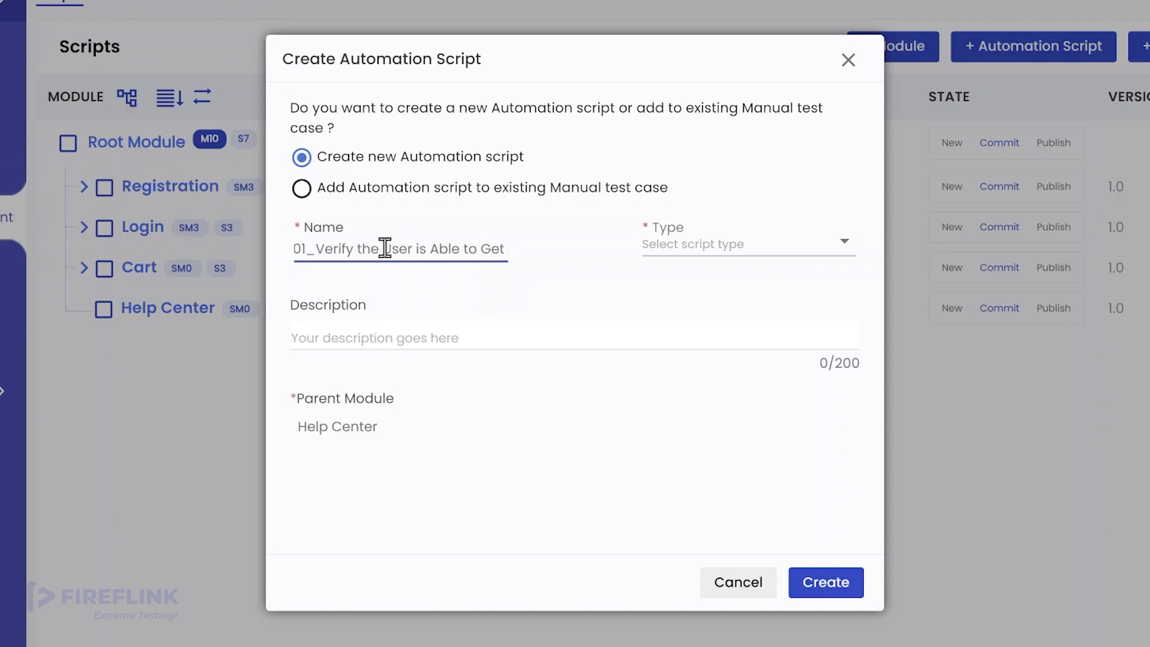
pyautogui.write(' Debi')
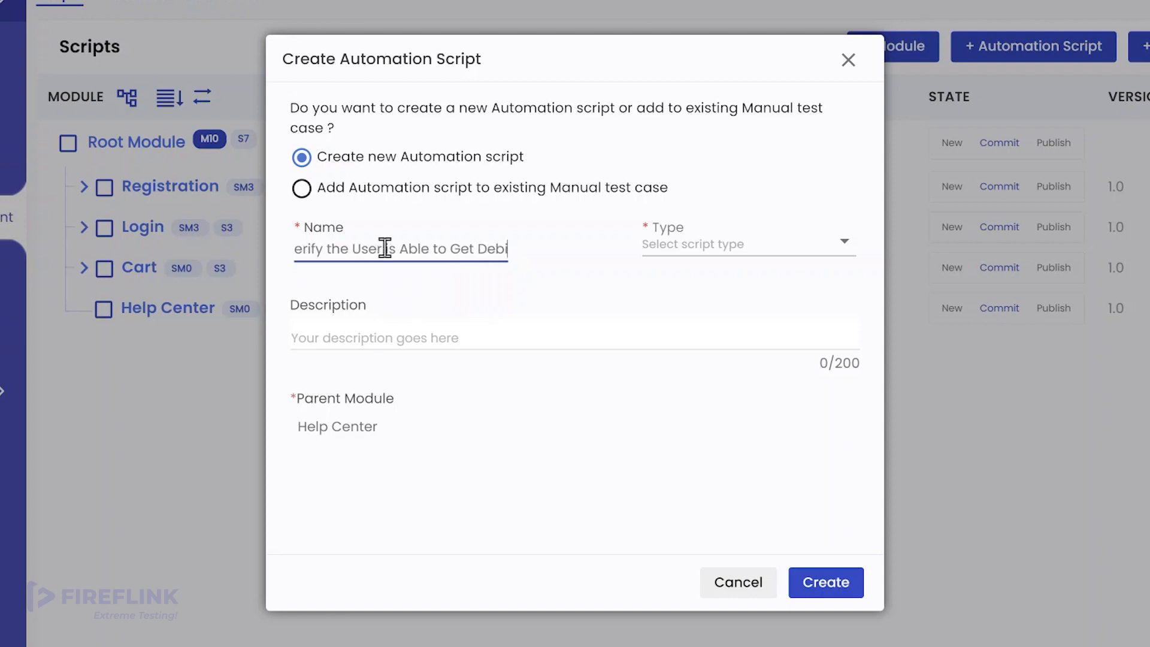
pyautogui.write('t Card Details')
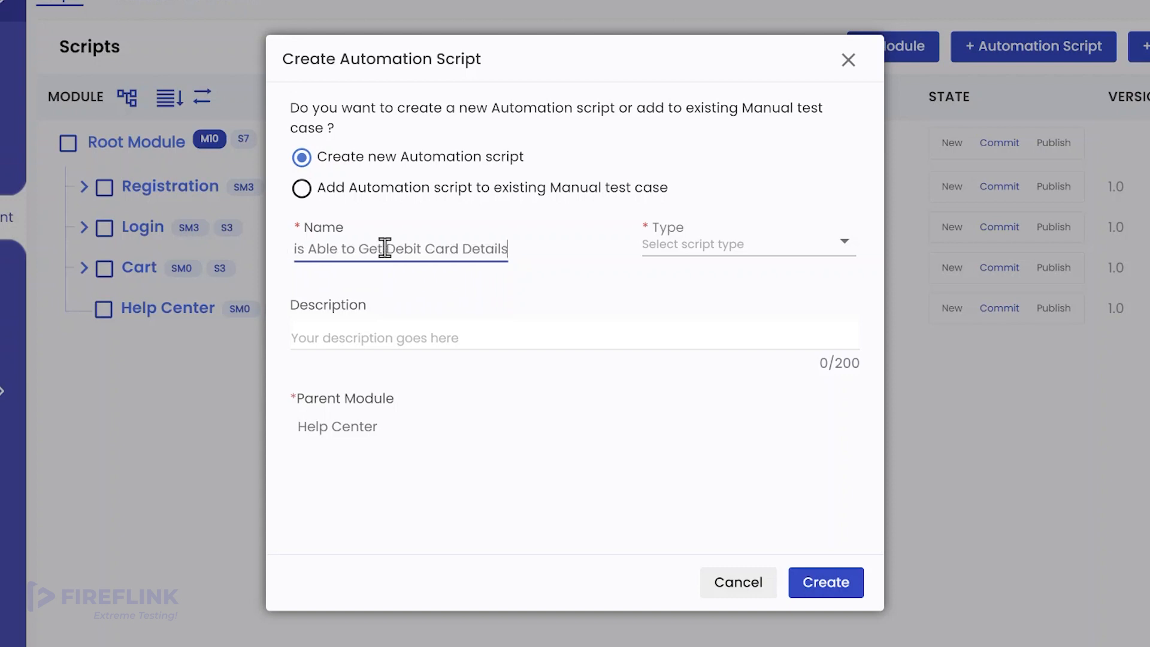
pyautogui.write(' from ')
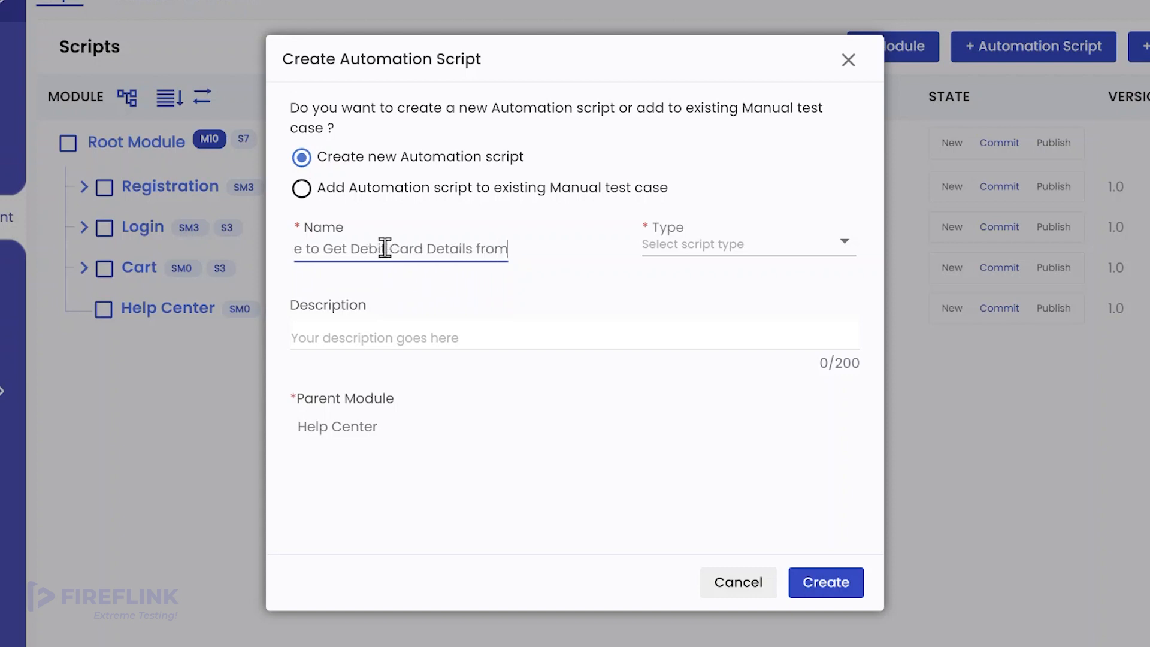
pyautogui.write('Hel')
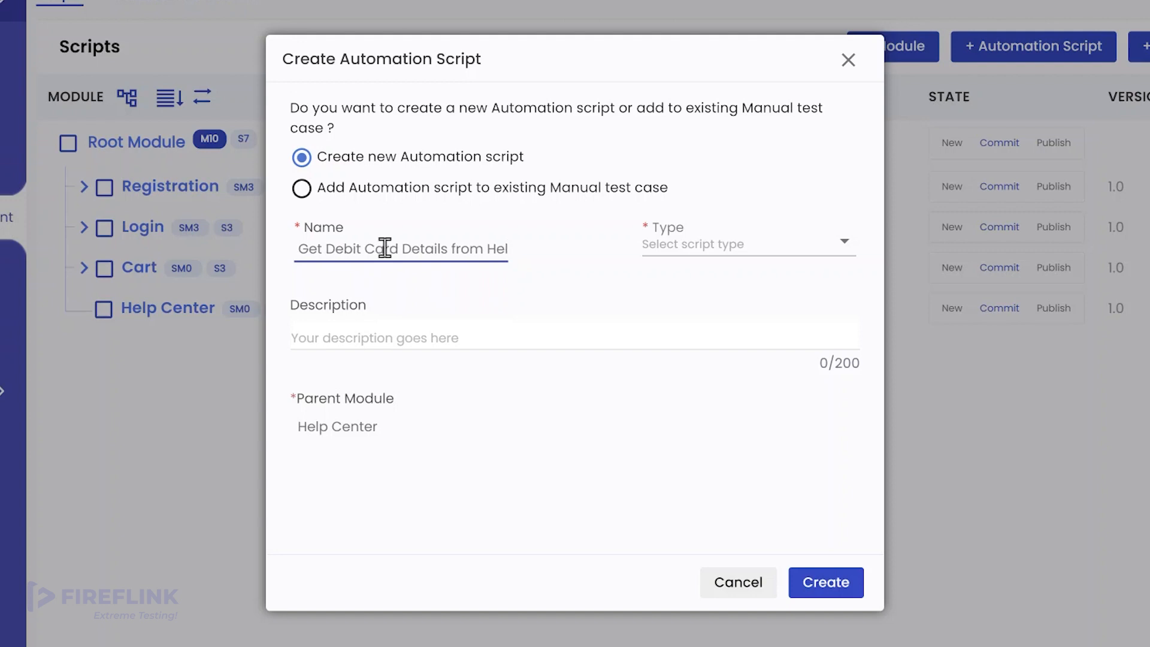
pyautogui.write('p Center')
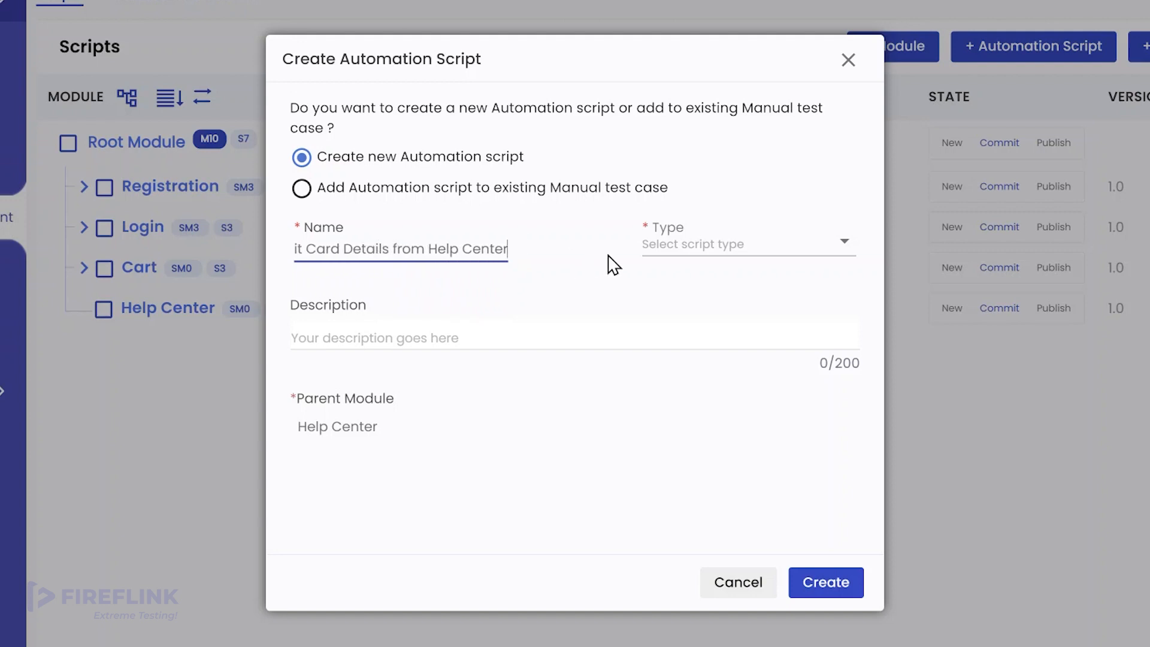
pyautogui.click(650, 249)
pyautogui.click(680, 290)
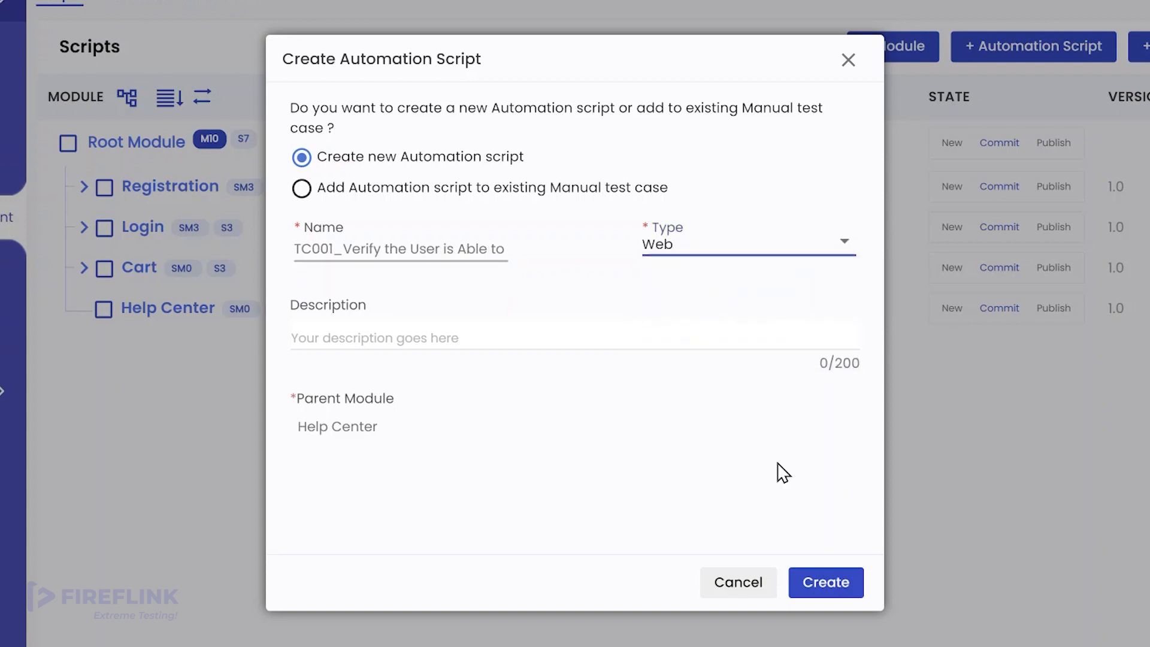
pyautogui.click(824, 586)
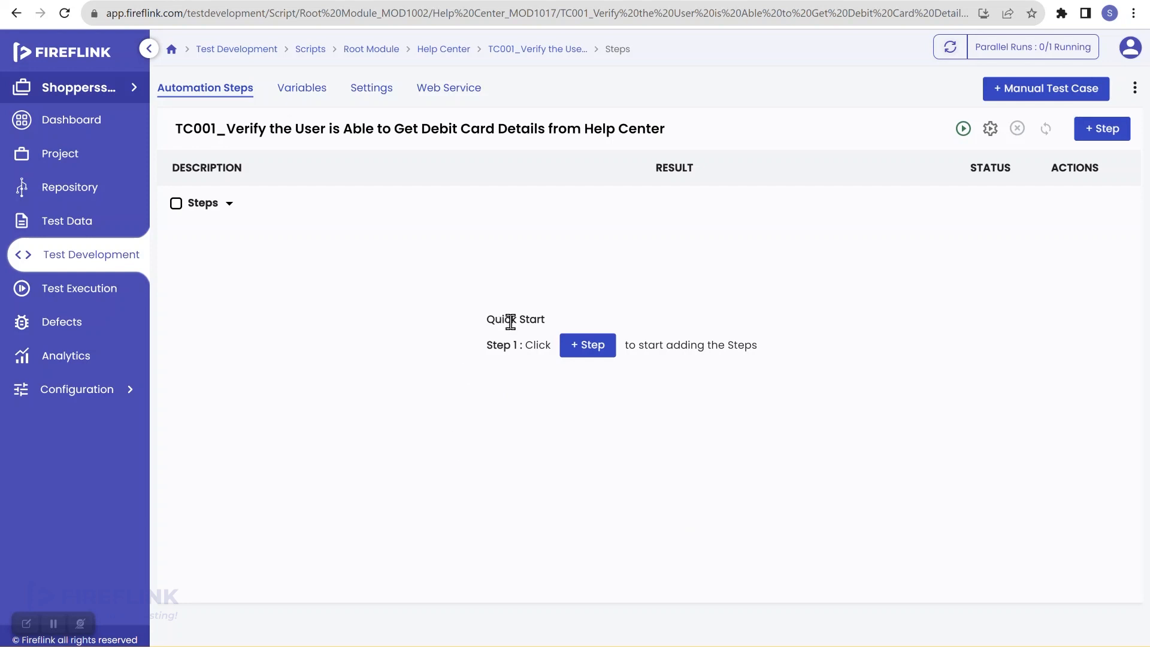
# Add step group 'Open Shoppersstack and Navigate to Home Page' as step 1, with If Failed set to stop the script
pyautogui.click(596, 353)
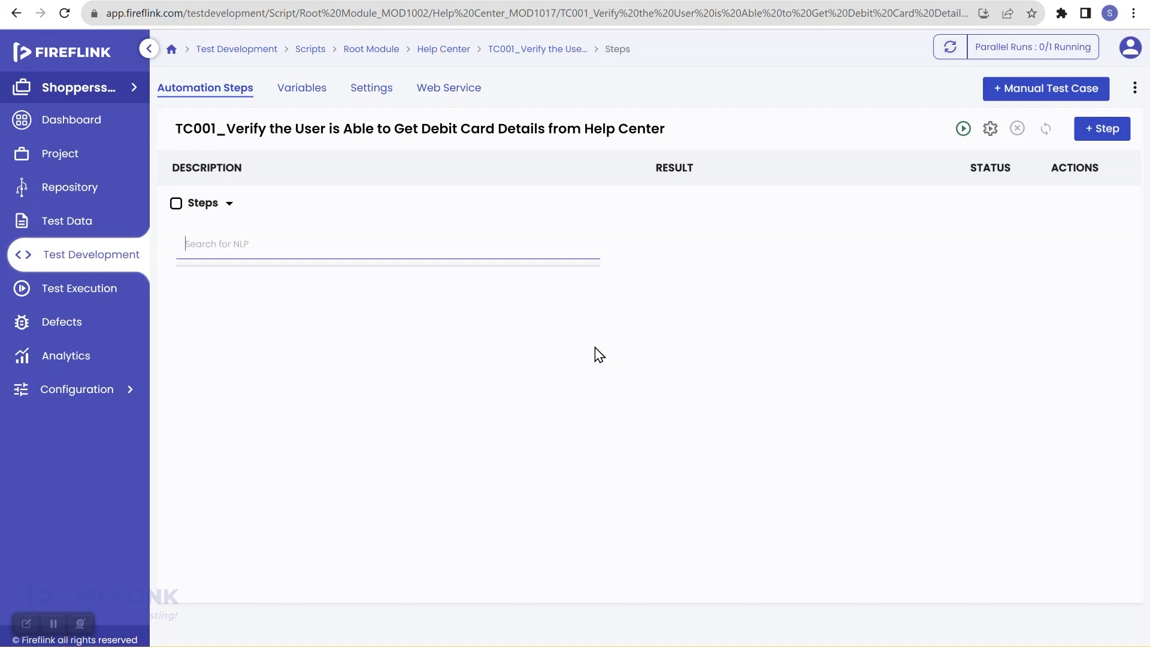
pyautogui.click(366, 245)
pyautogui.write('open sh')
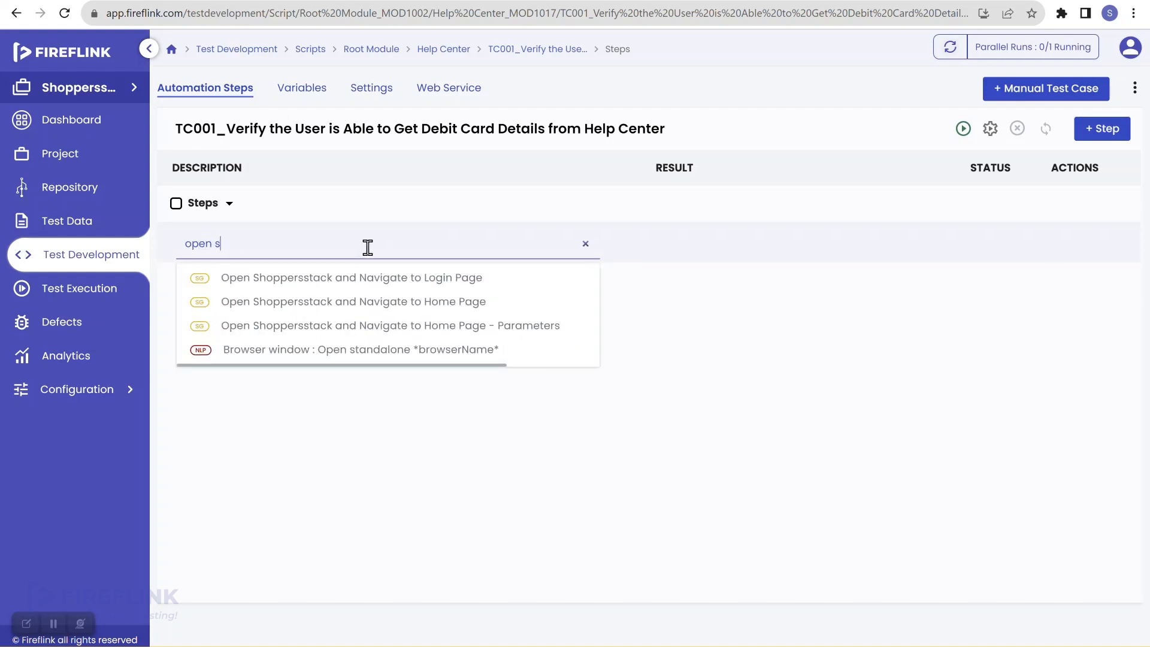
pyautogui.moveTo(372, 305)
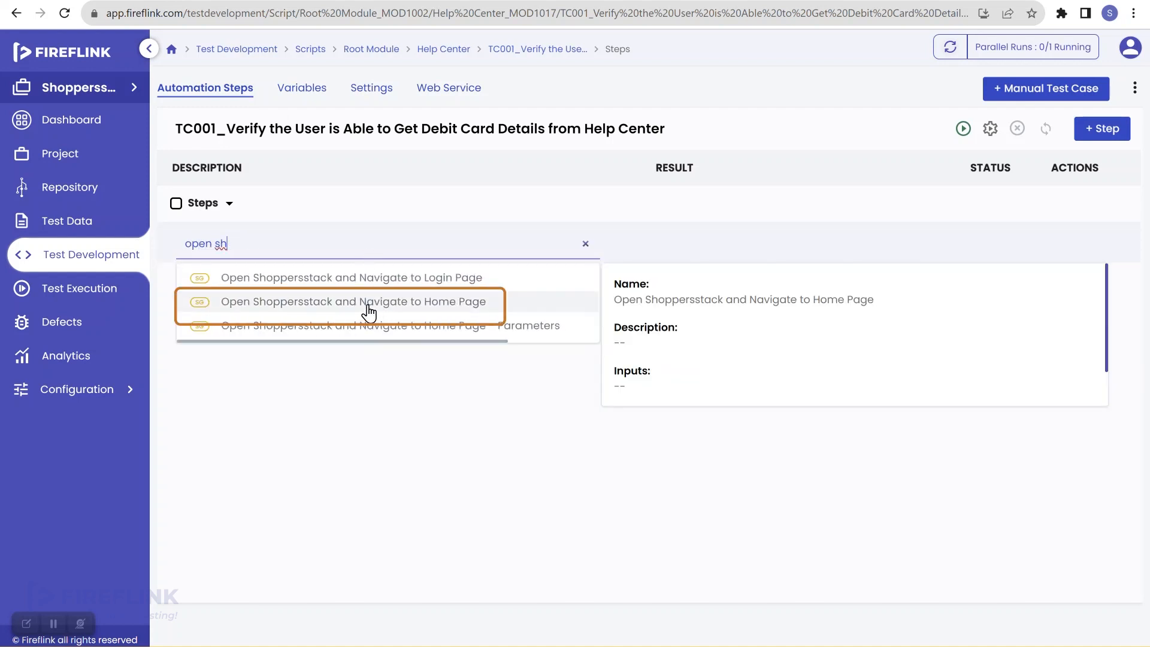
pyautogui.click(454, 306)
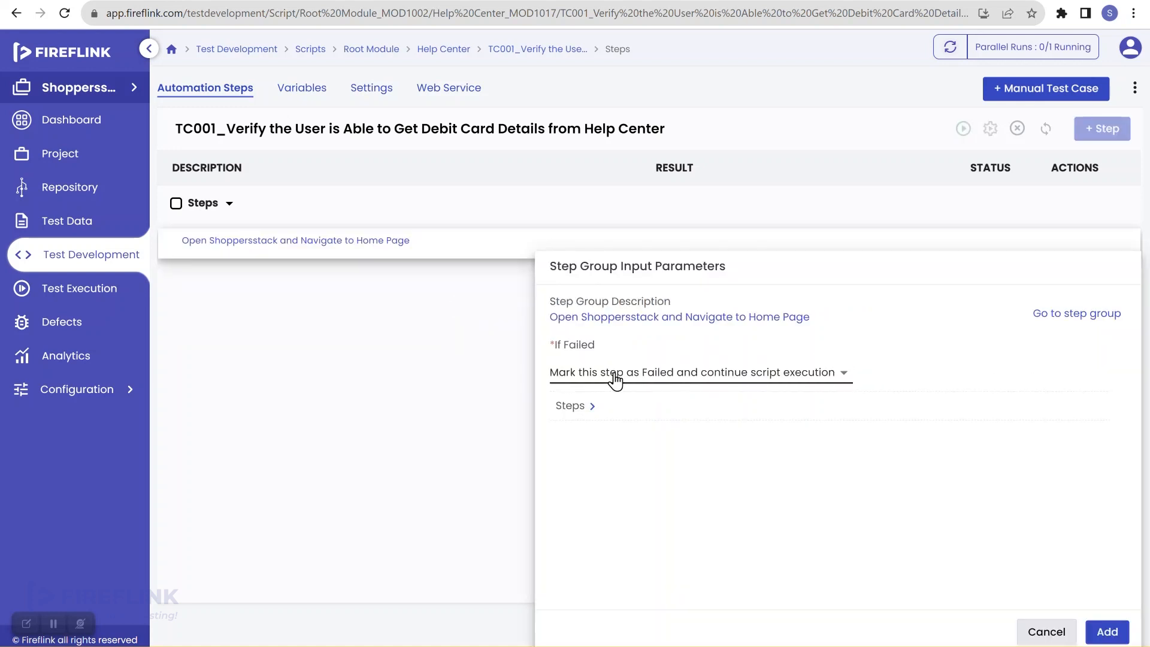
pyautogui.click(652, 387)
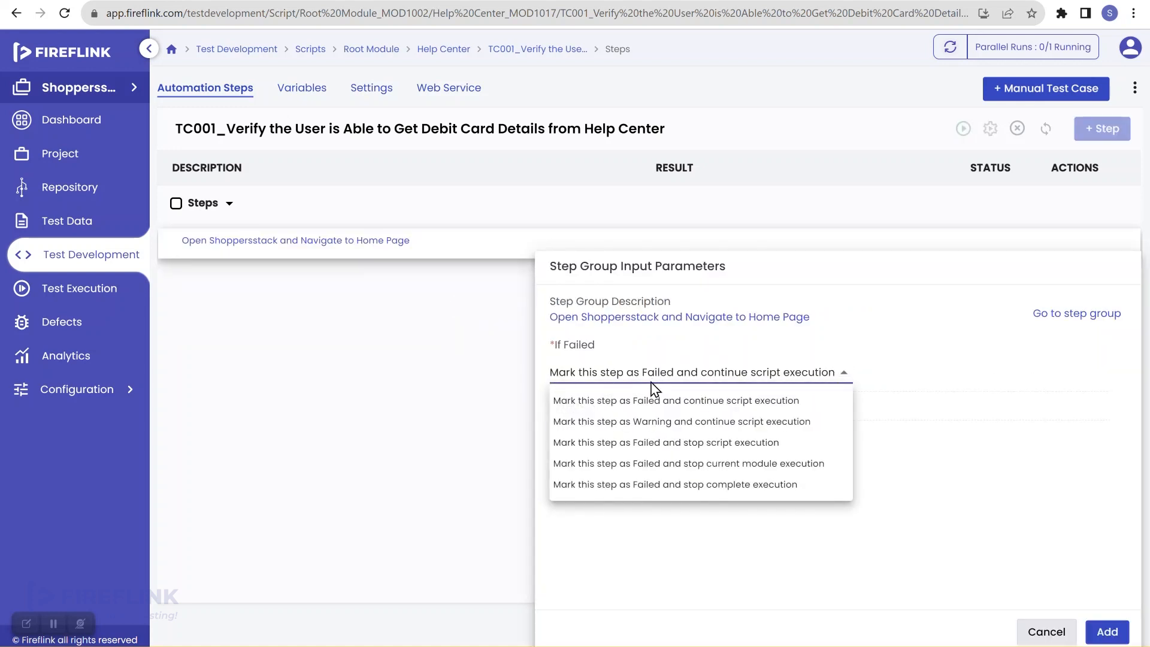
pyautogui.click(664, 448)
pyautogui.click(1108, 633)
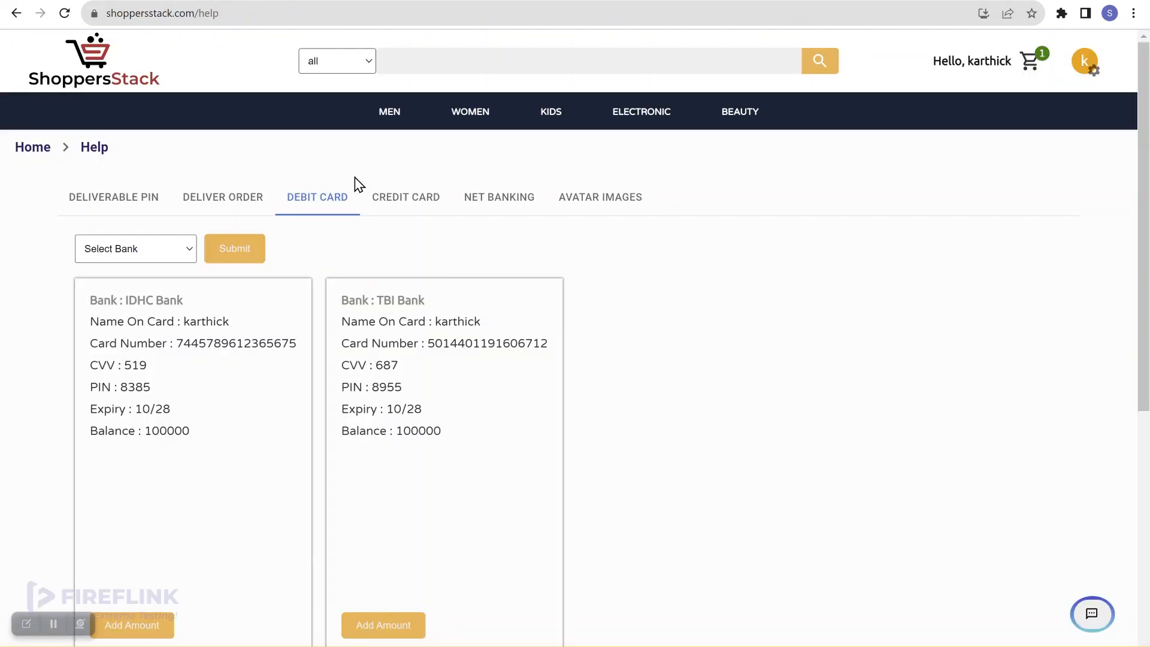
# Go back from the Help page to the ShoppersStack home page and scroll to its footer
pyautogui.hscroll(-5, 379, 250)
pyautogui.scroll(-15, 588, 431)
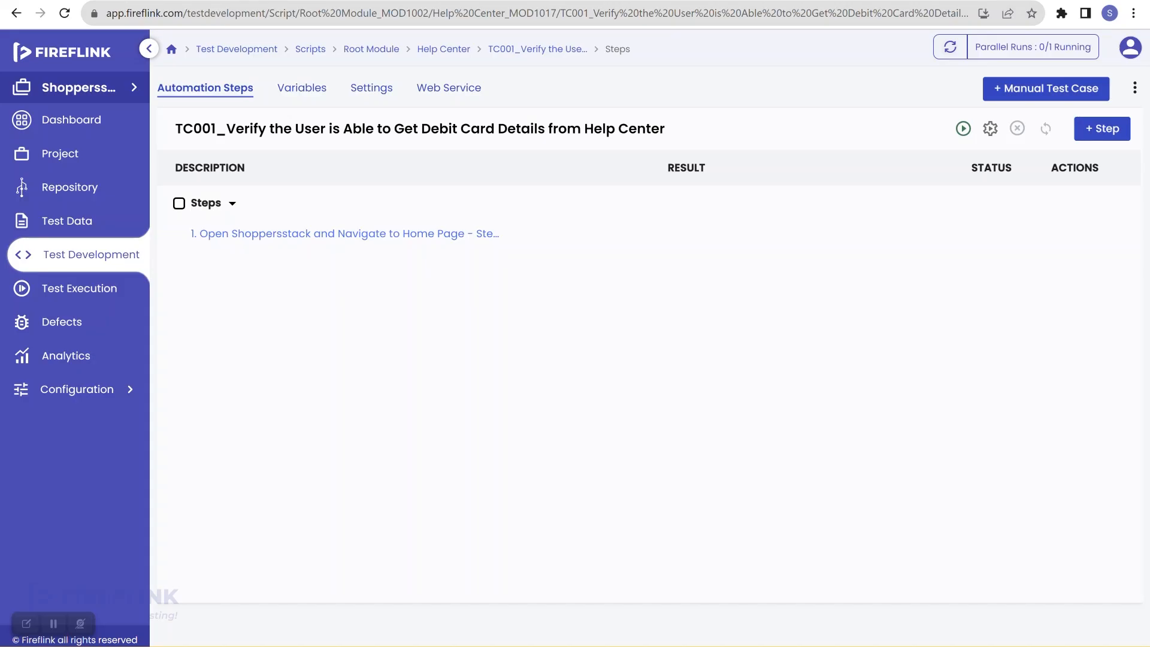
# Insert 'Scroll page vertically until visibility' on the Home Page Help Center link as step 2, stopping on failure
pyautogui.click(510, 235)
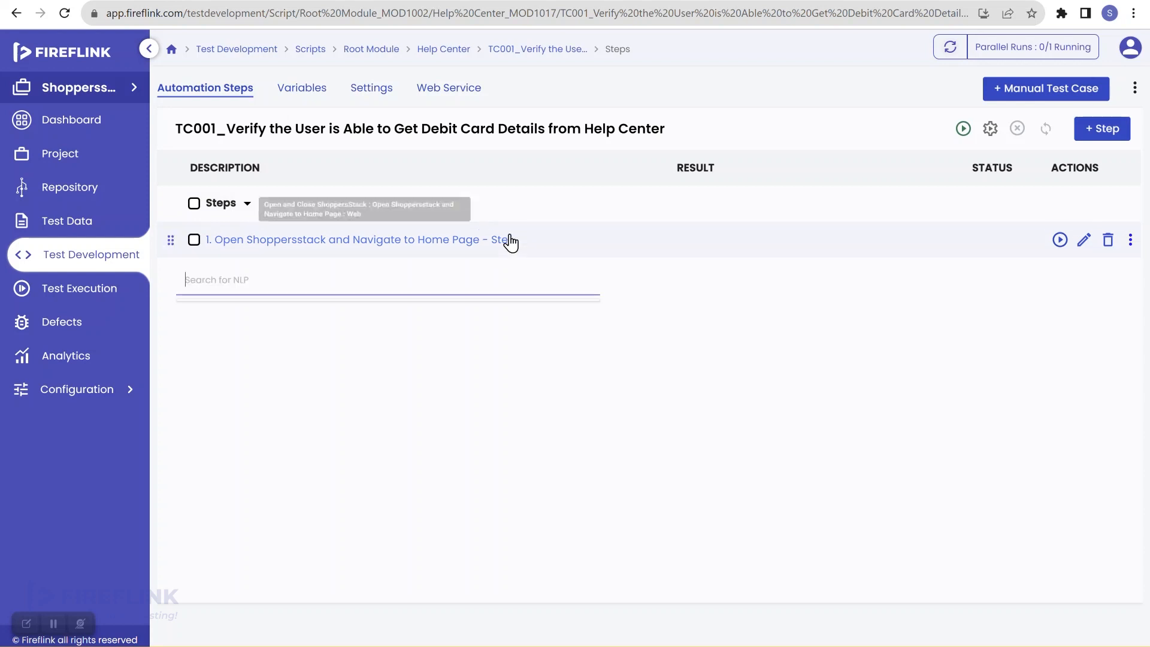
pyautogui.write('scroll')
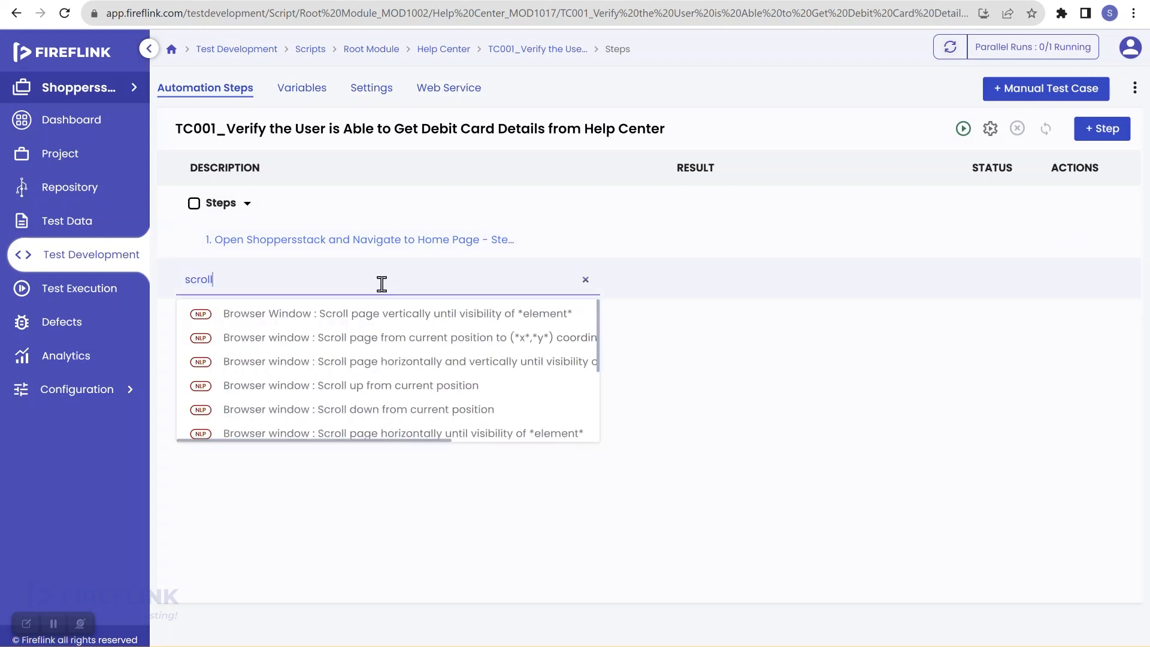
pyautogui.moveTo(280, 323)
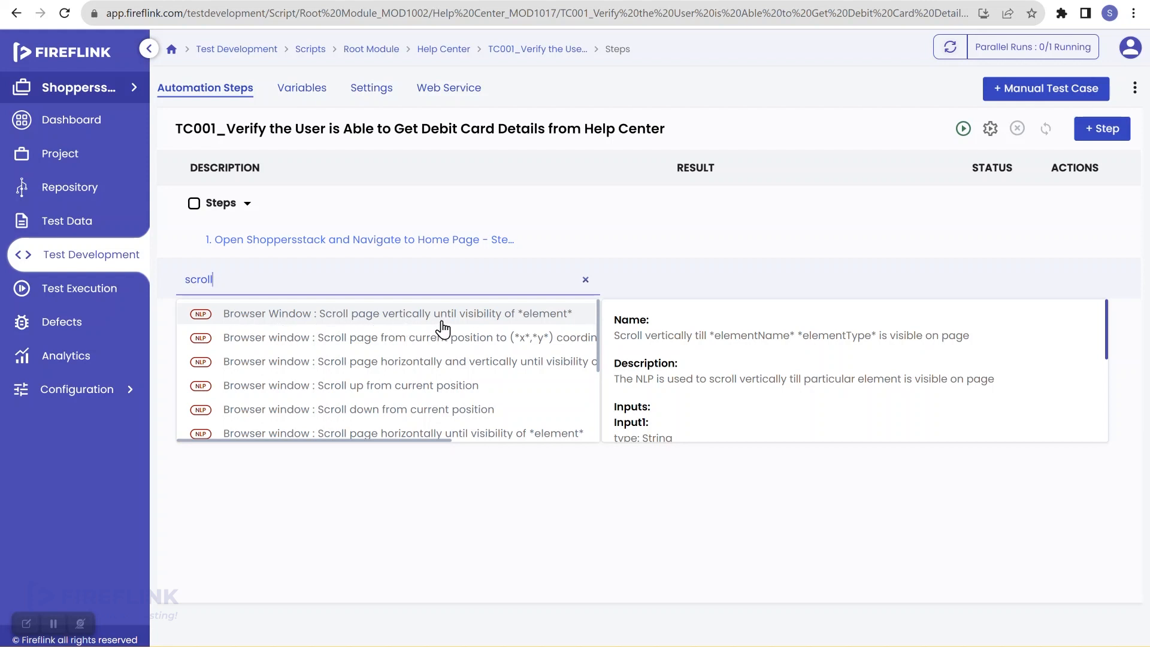
pyautogui.click(546, 323)
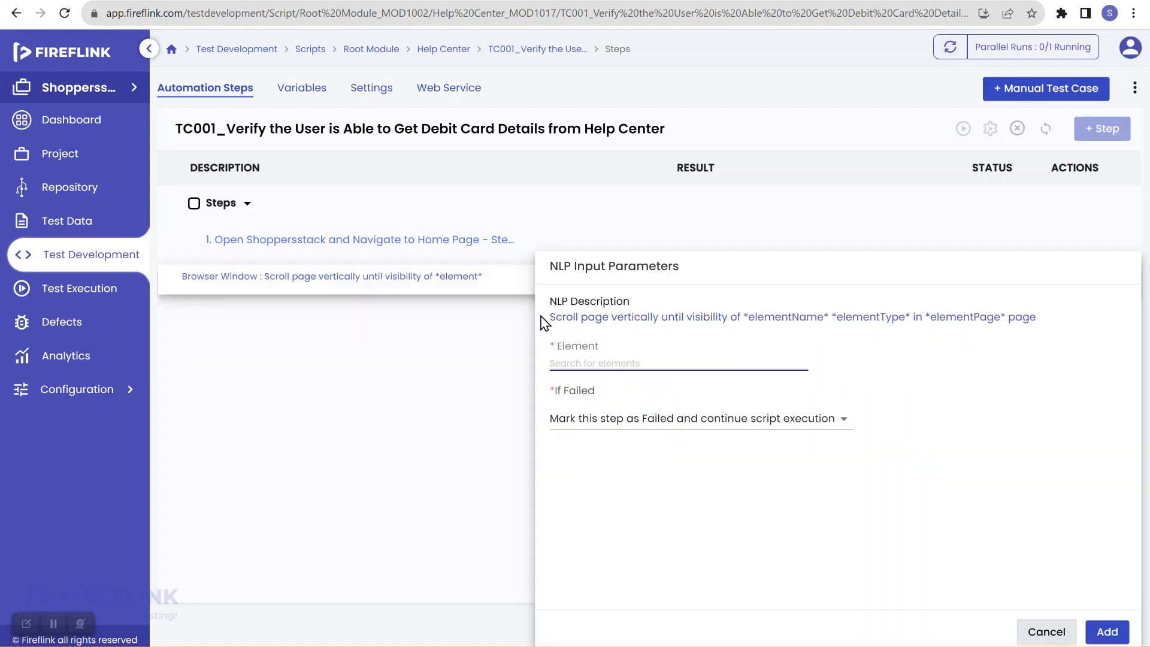
pyautogui.click(597, 362)
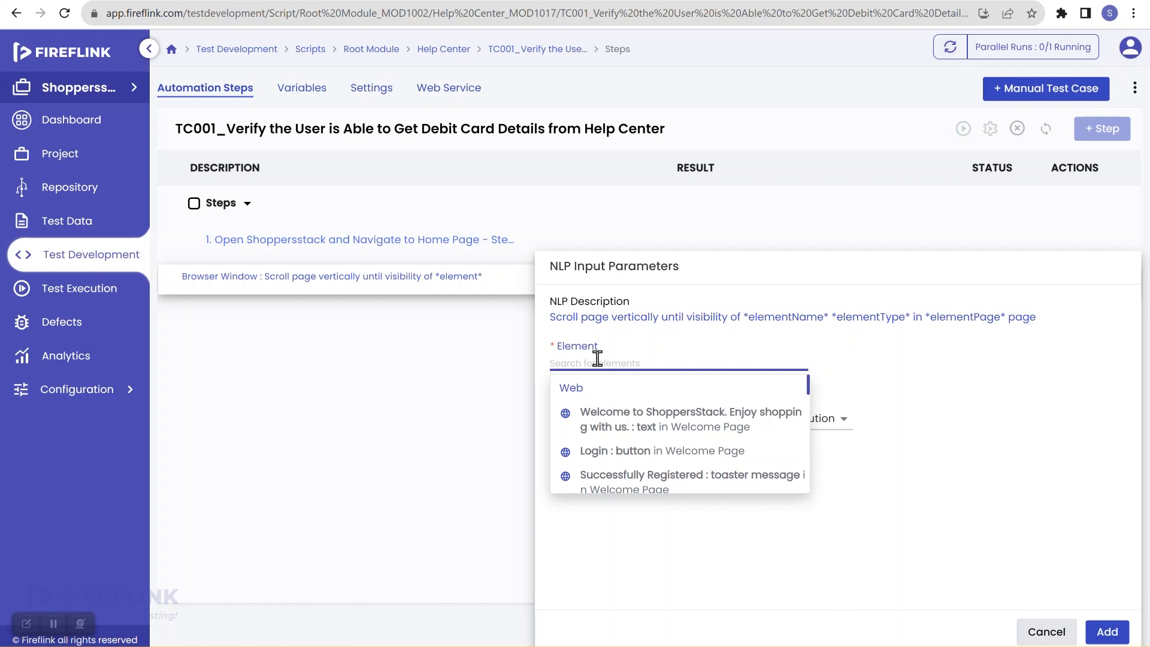
pyautogui.write('help')
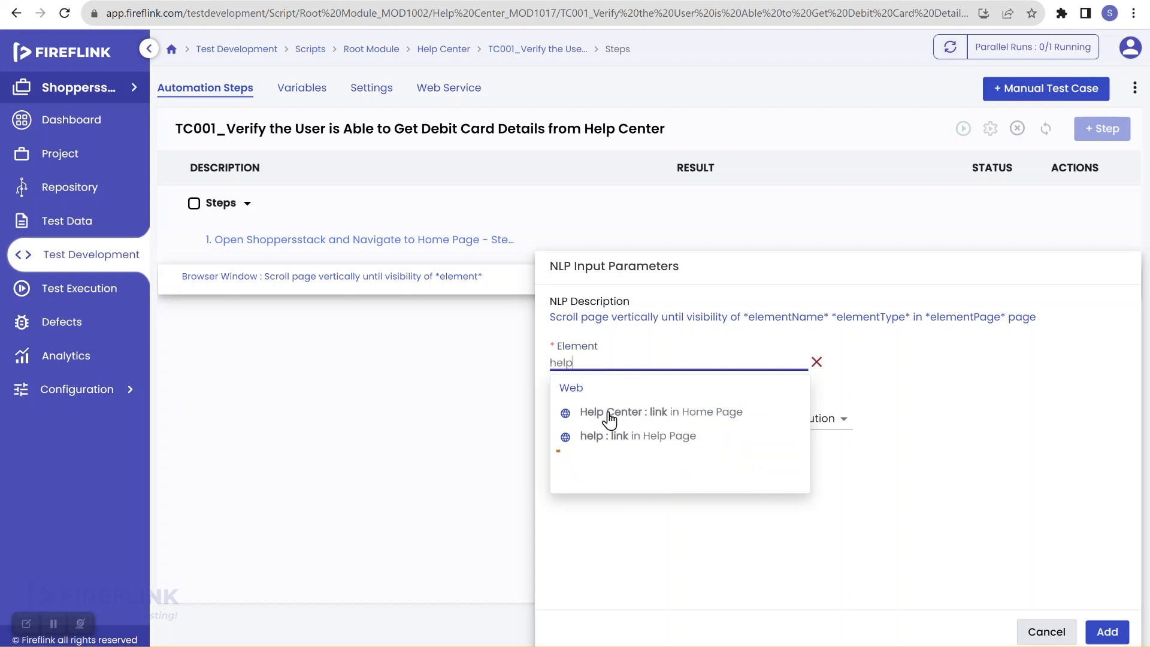
pyautogui.click(669, 414)
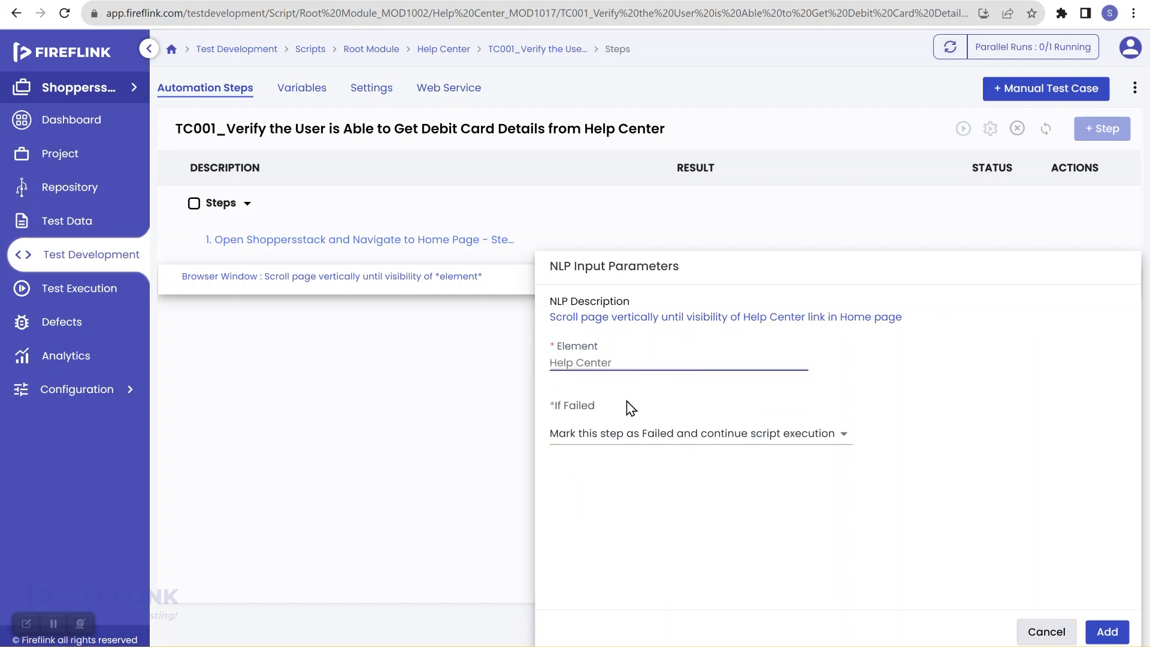
pyautogui.click(628, 435)
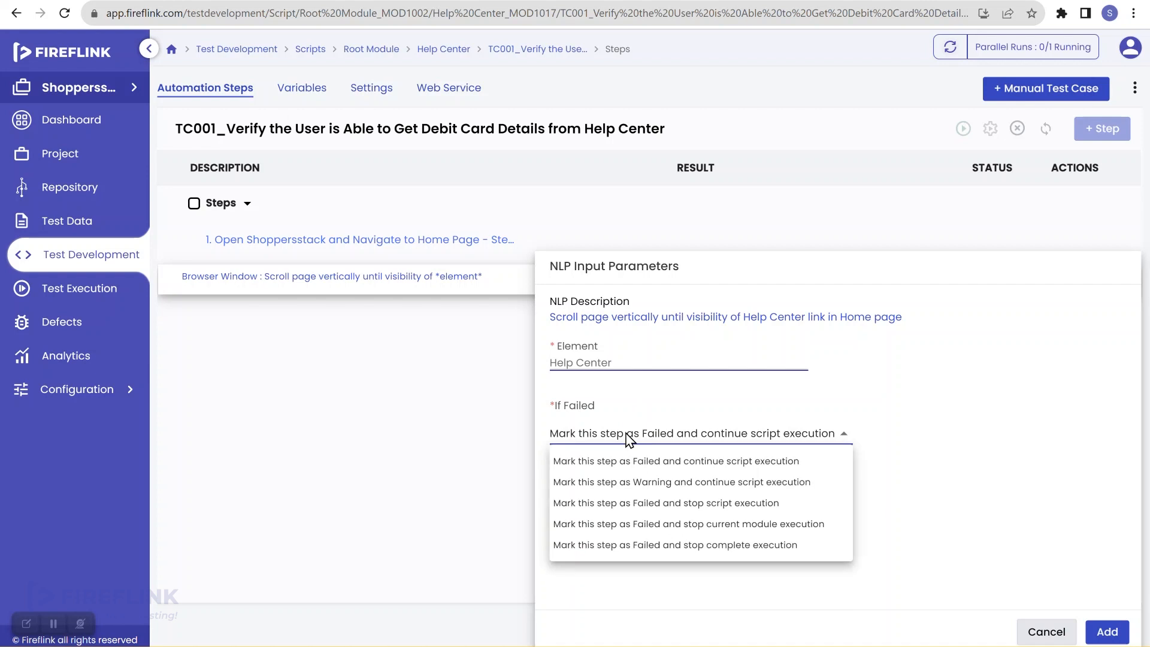
pyautogui.click(646, 503)
pyautogui.click(1107, 635)
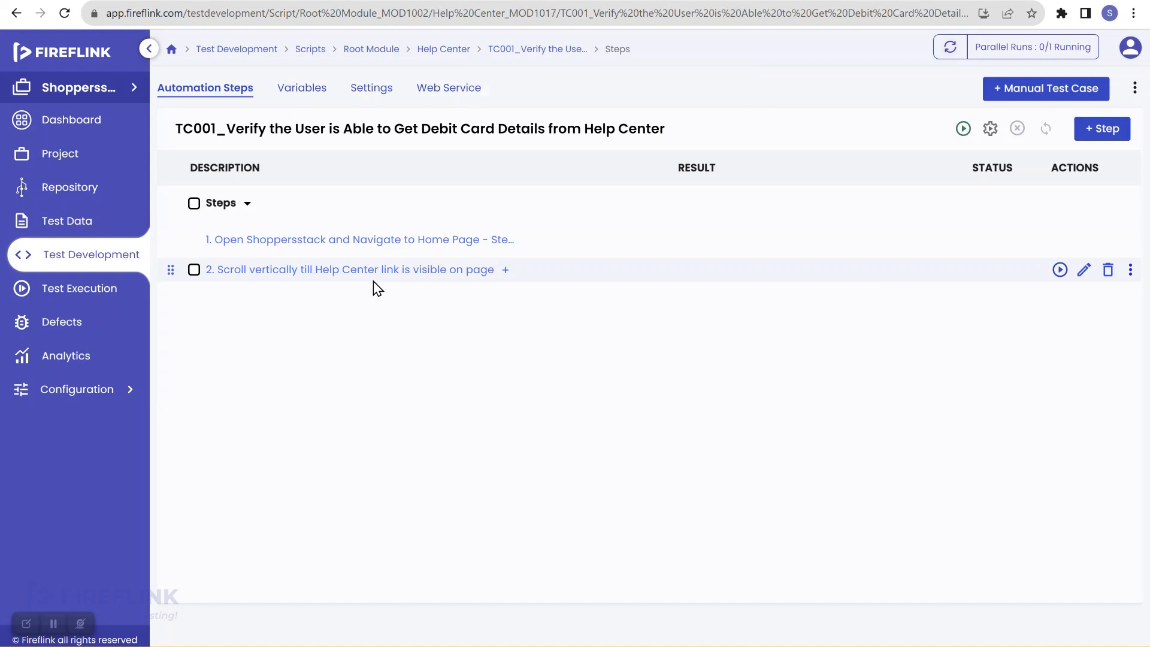
# Insert 'Click on *element*' targeting the Help Center link as step 3, stopping the script on failure
pyautogui.click(506, 270)
pyautogui.click(383, 318)
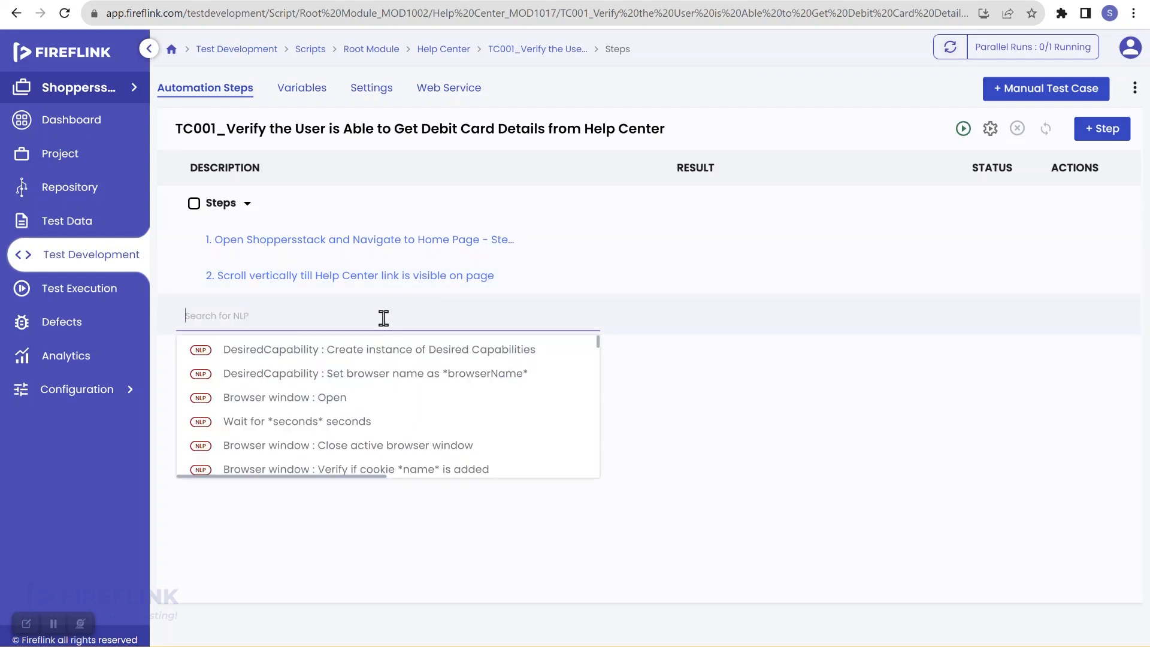
pyautogui.write('click')
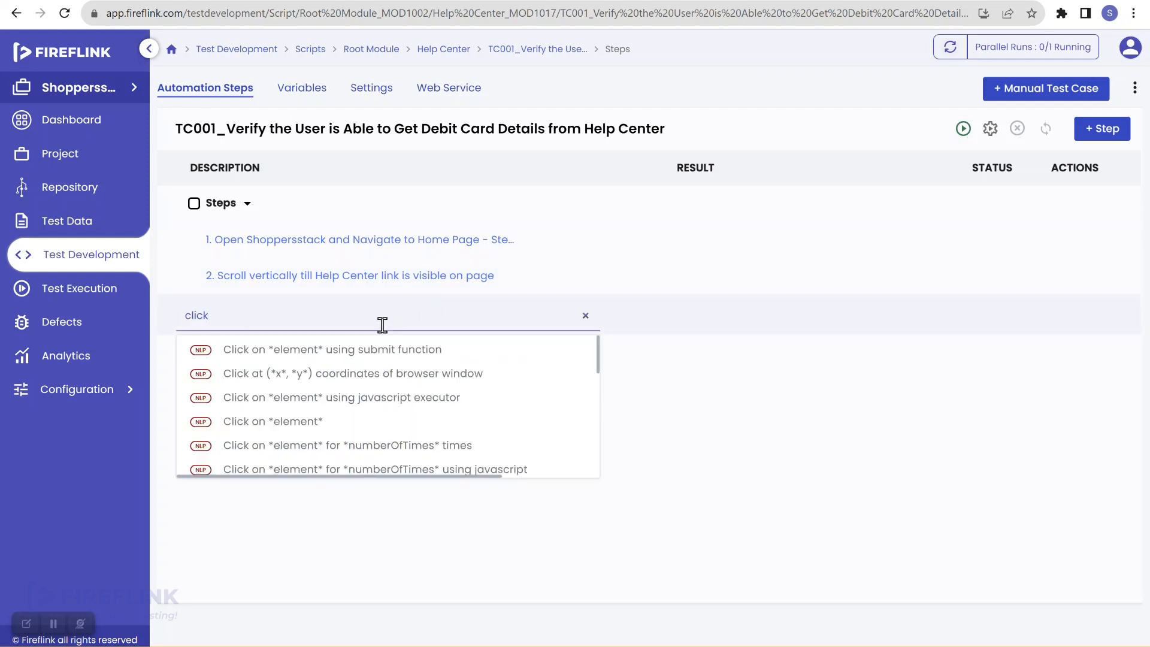
pyautogui.click(359, 422)
pyautogui.click(584, 367)
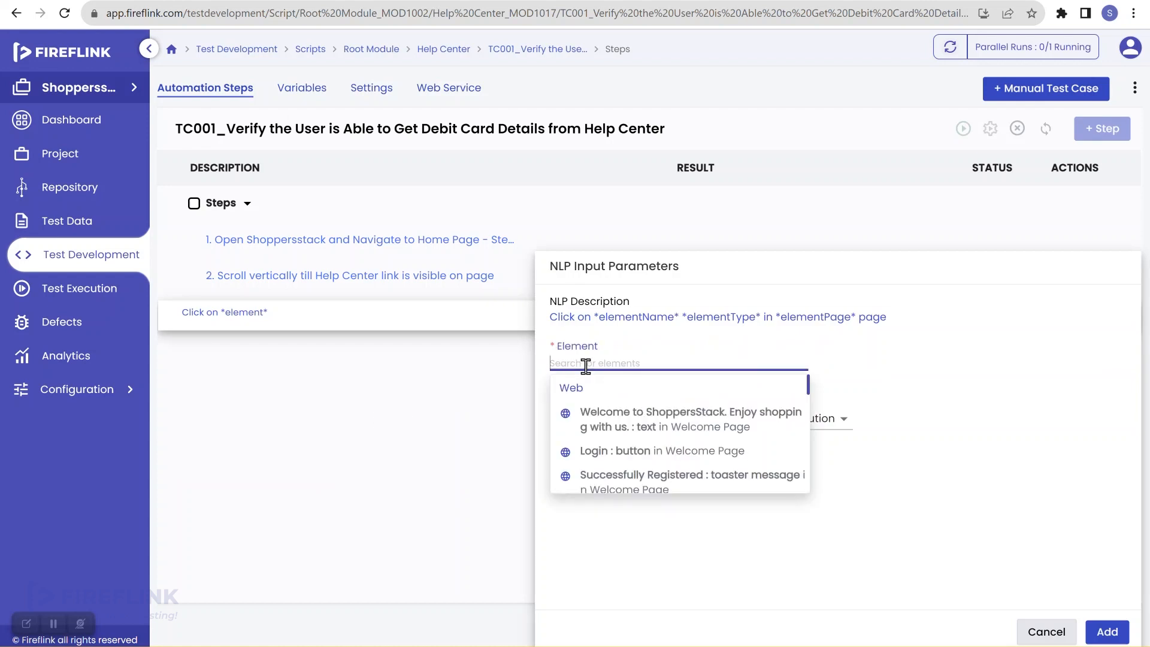
pyautogui.write('help')
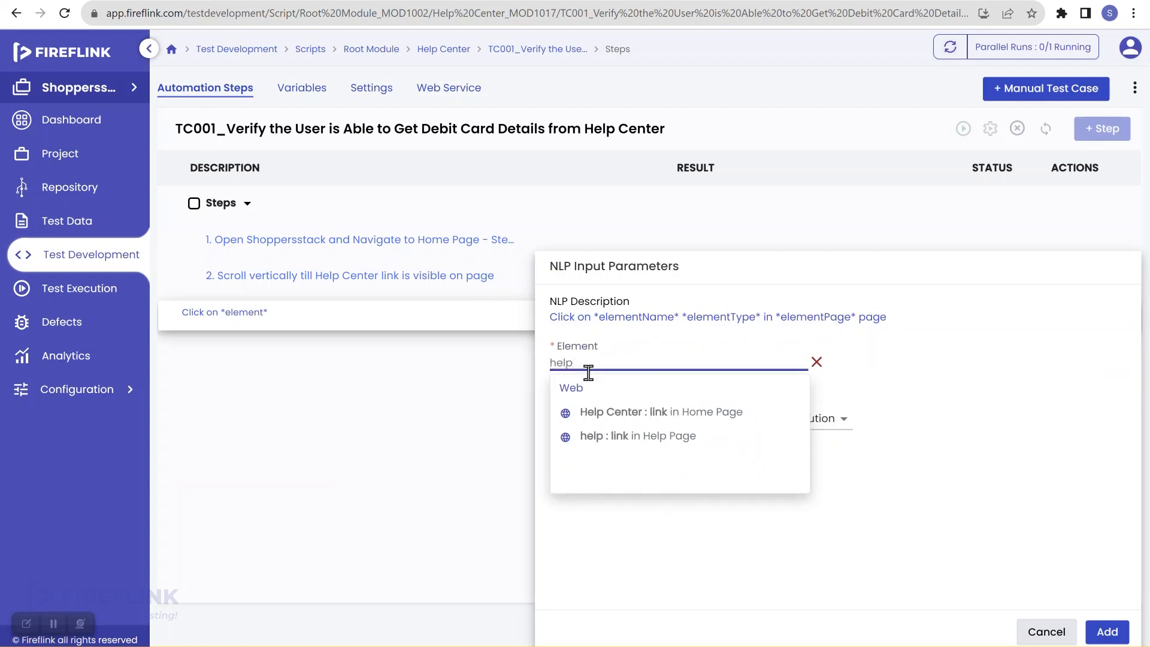
pyautogui.click(616, 417)
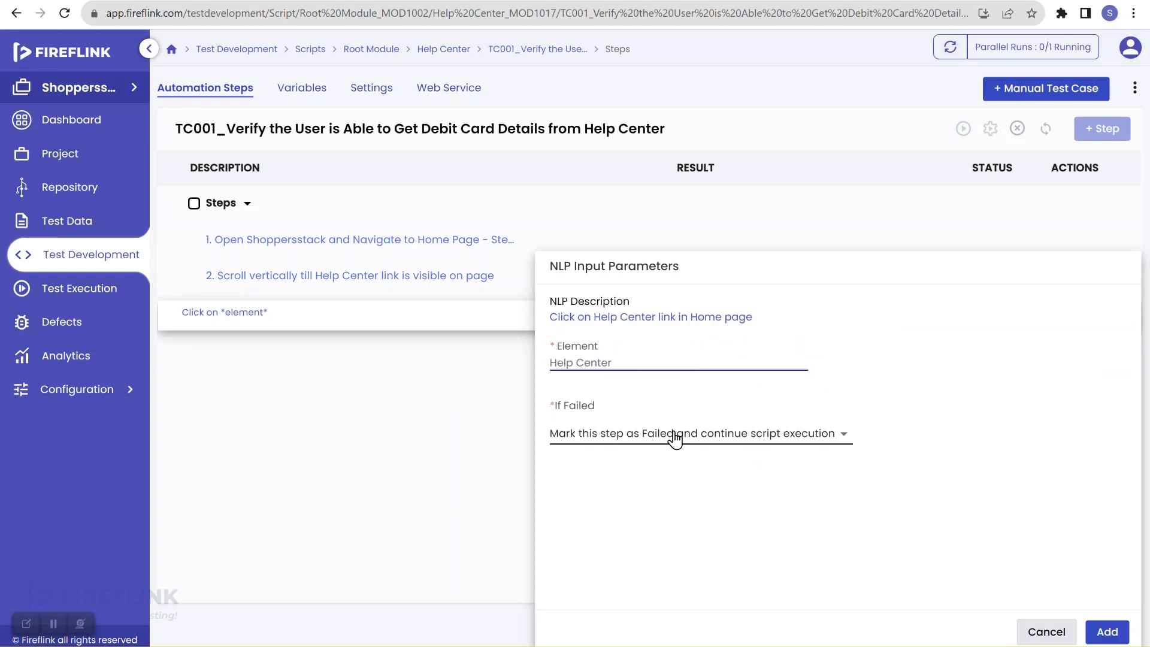
pyautogui.click(676, 440)
pyautogui.click(698, 507)
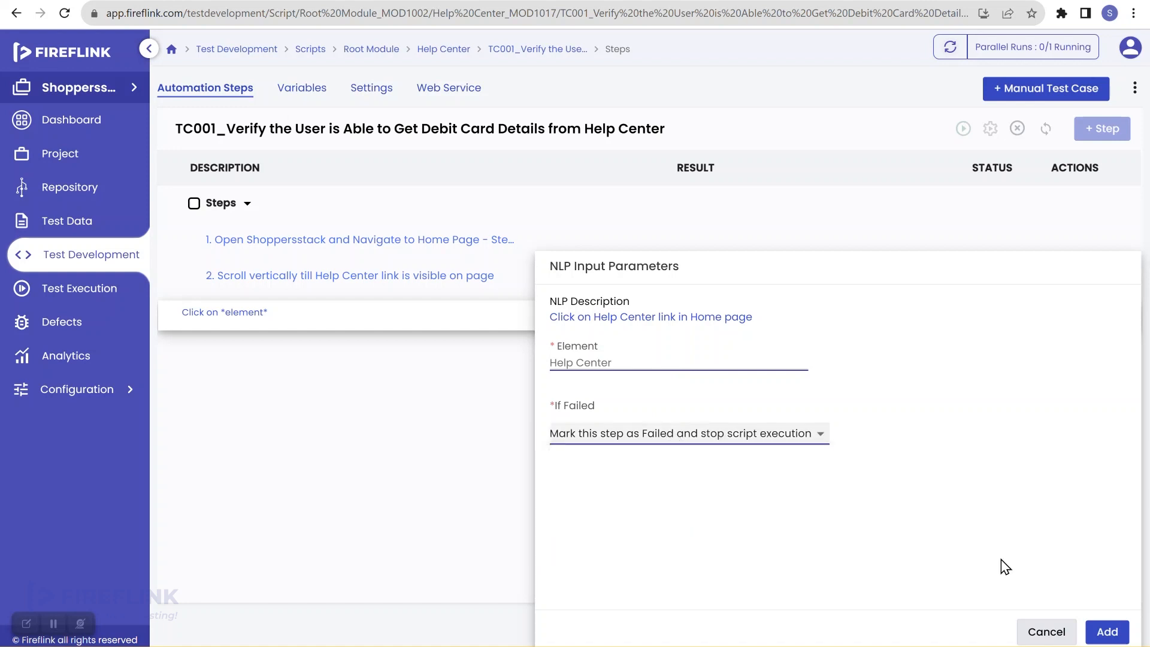
pyautogui.click(1104, 633)
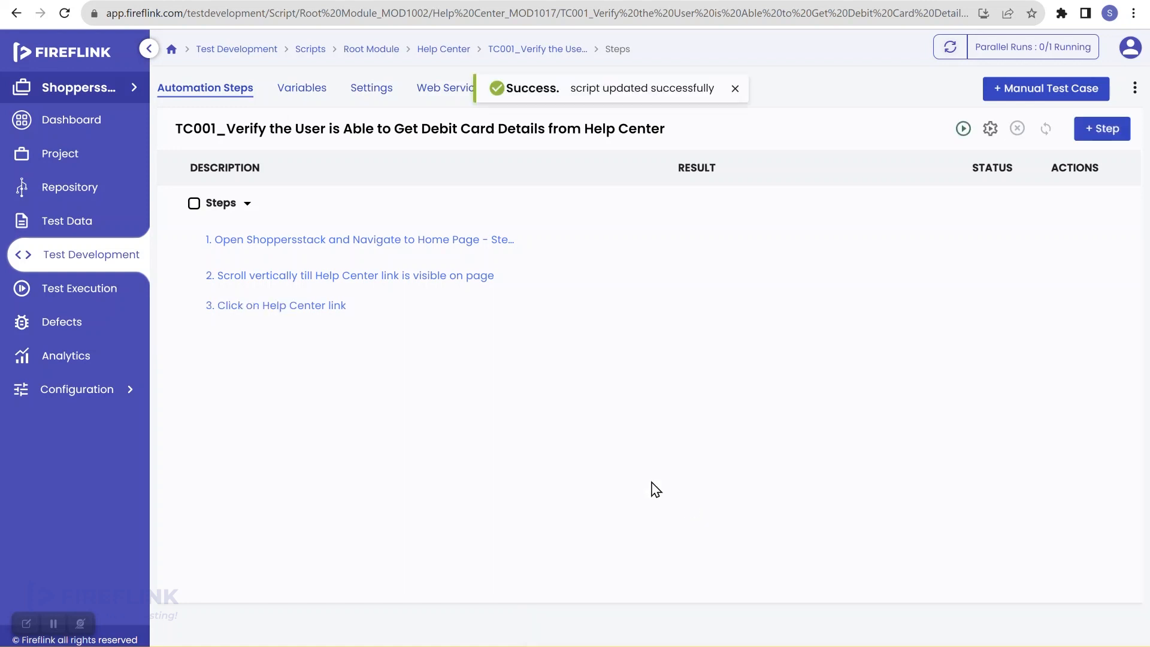
pyautogui.click(359, 307)
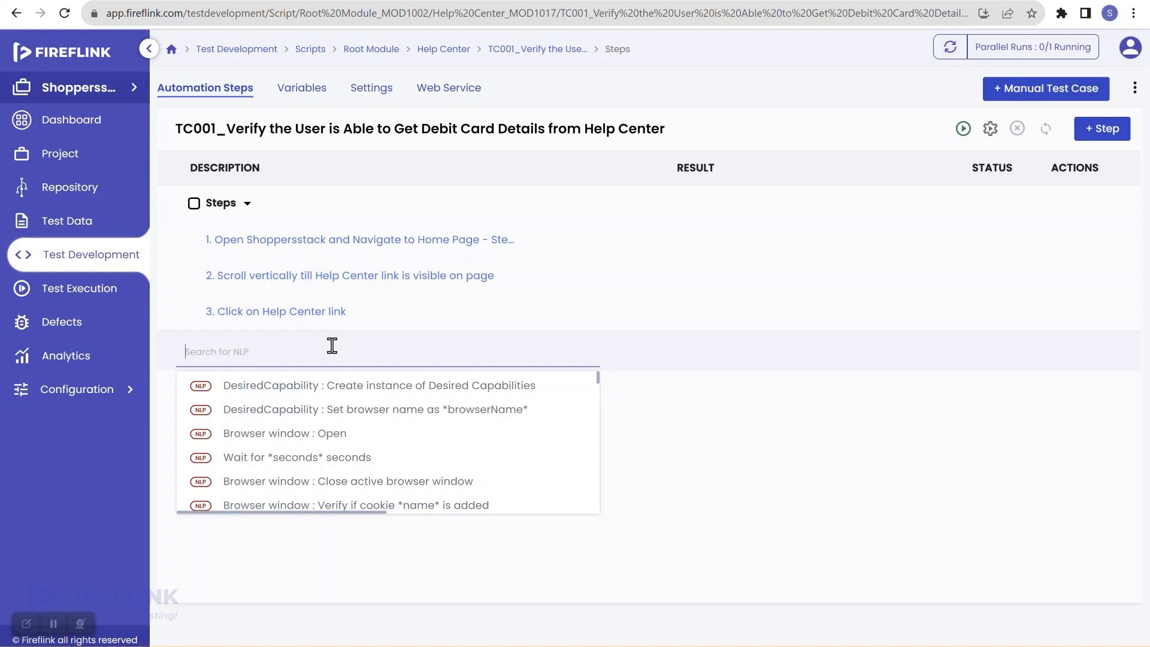
# Choose 'Verify if *element* is displayed' and target the Help Page help link
pyautogui.write('displ')
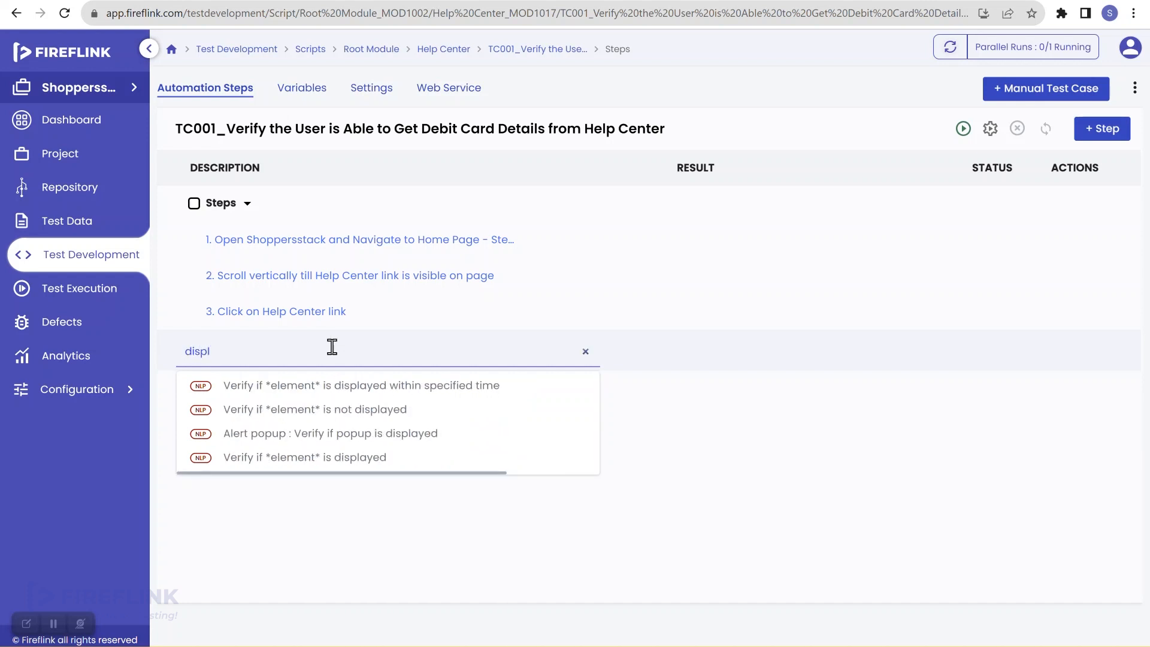
pyautogui.moveTo(262, 469)
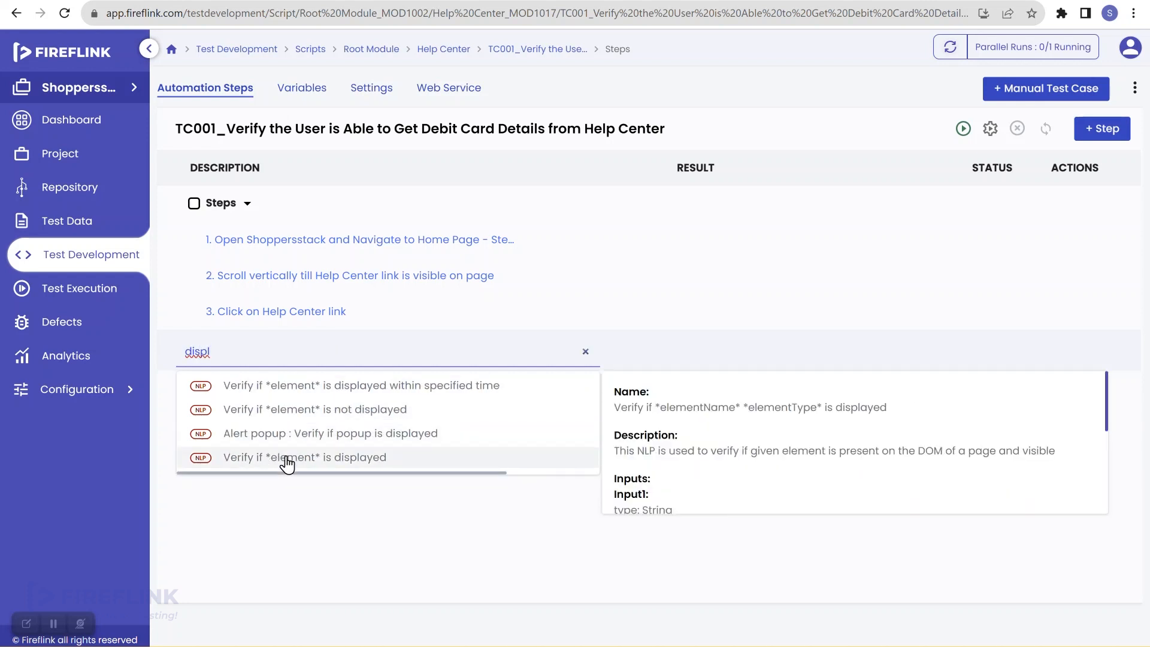
pyautogui.click(364, 464)
pyautogui.click(577, 361)
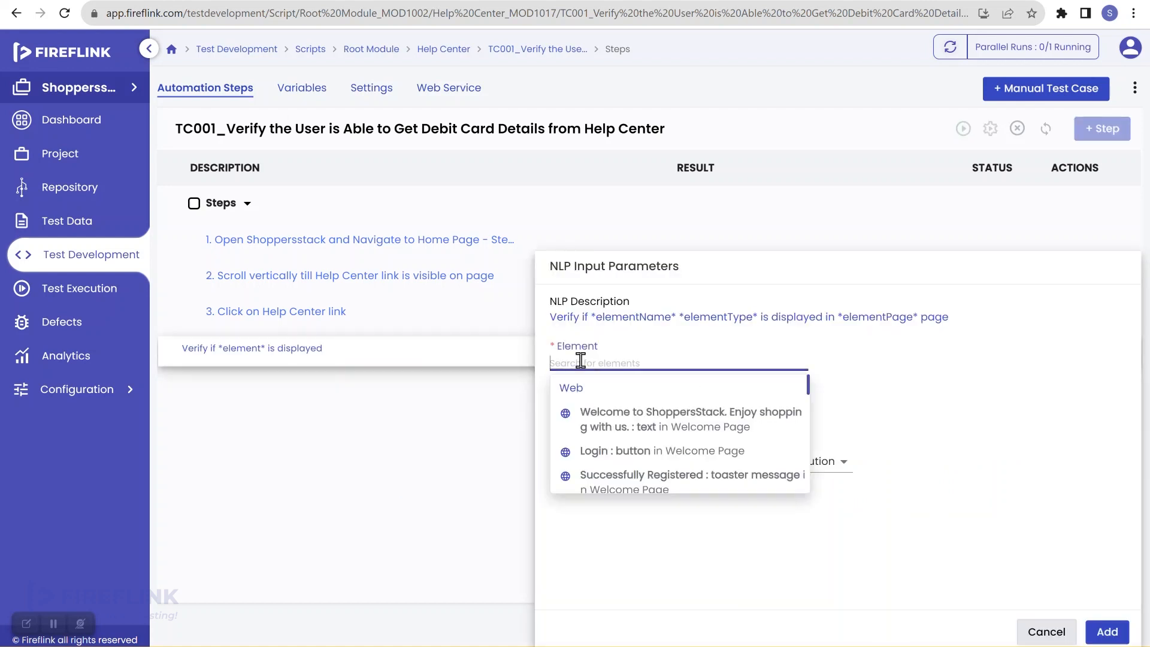
pyautogui.write('help')
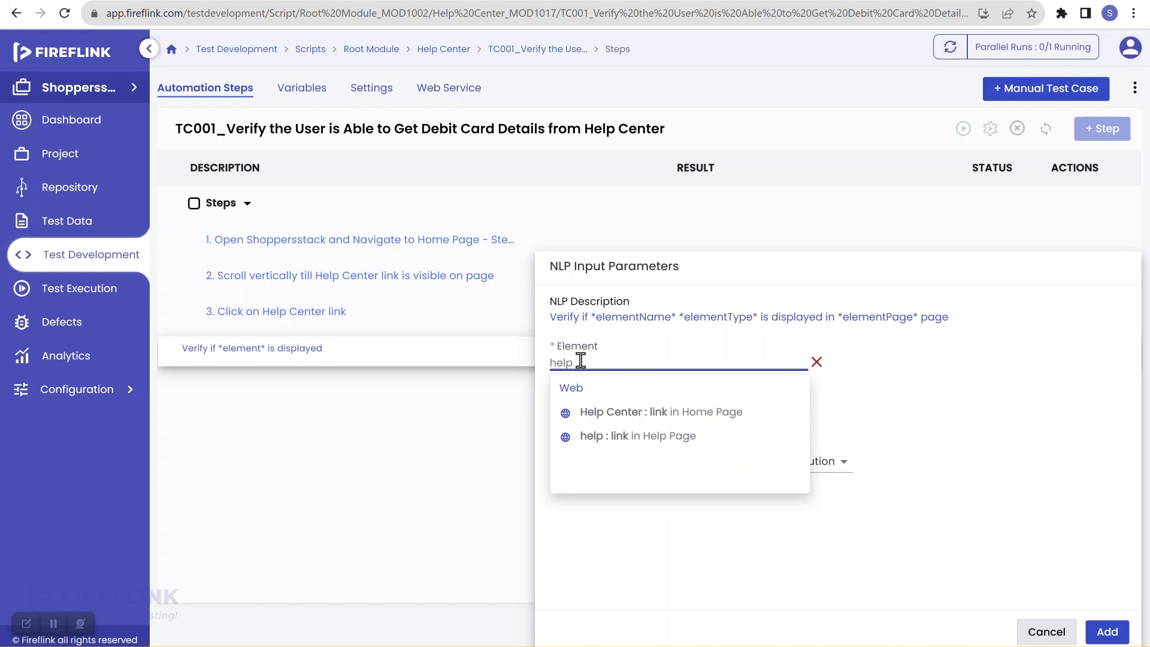
pyautogui.click(634, 441)
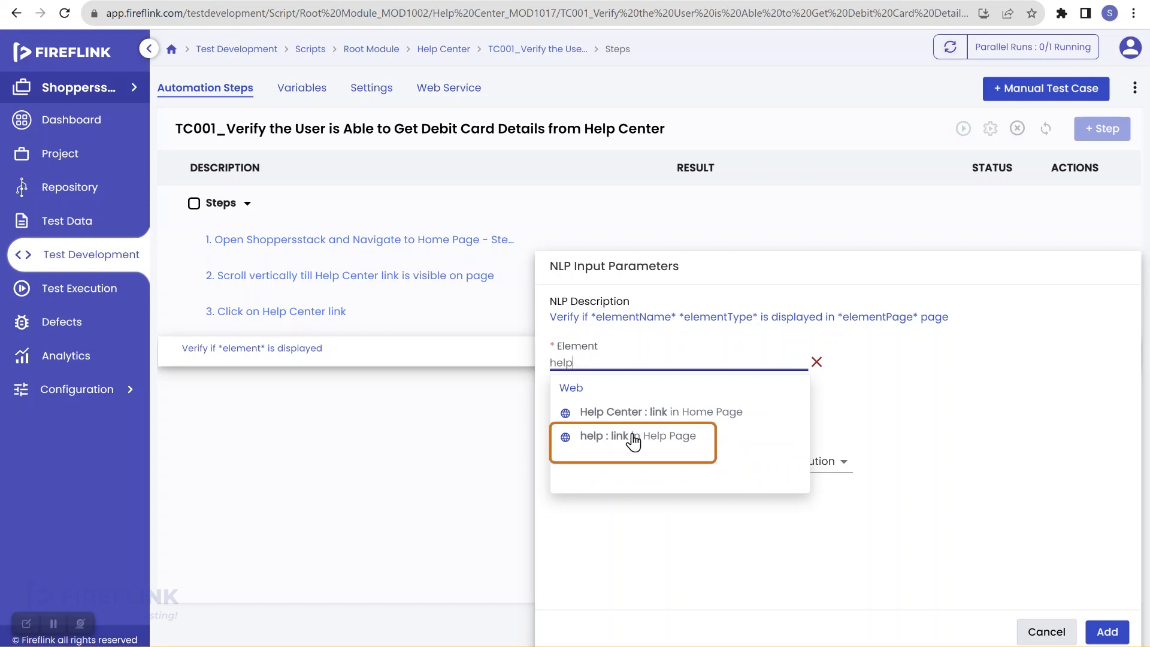
pyautogui.click(669, 441)
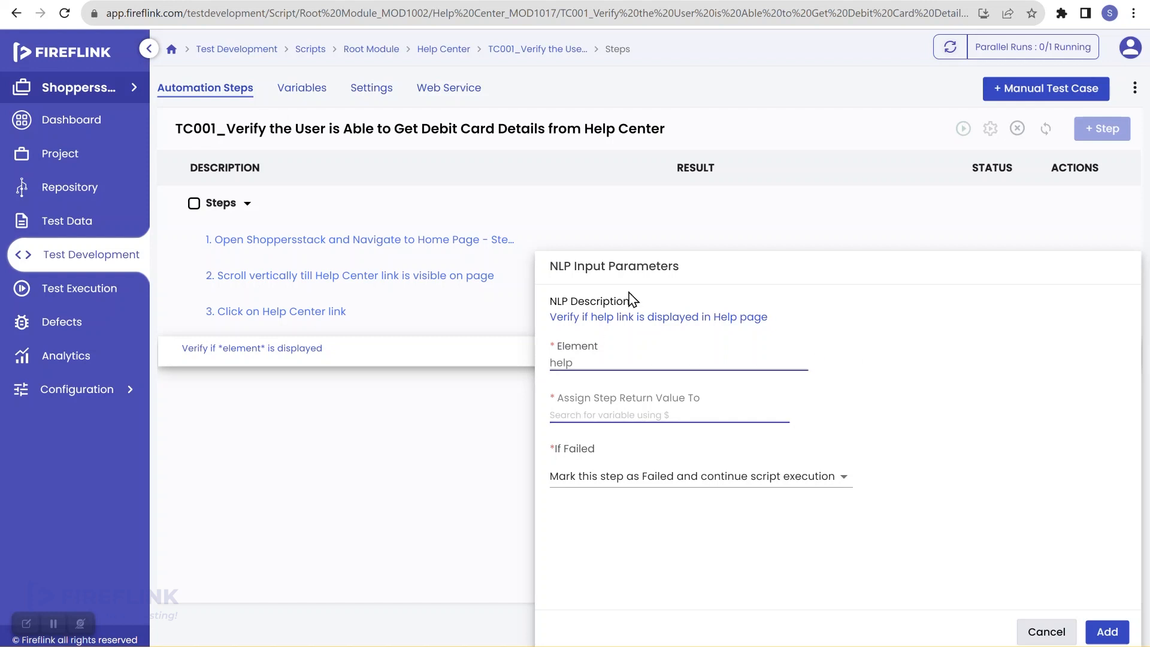
# Store the result in $isDisplayed, stop the script on failure, and save it as step 4
pyautogui.click(605, 414)
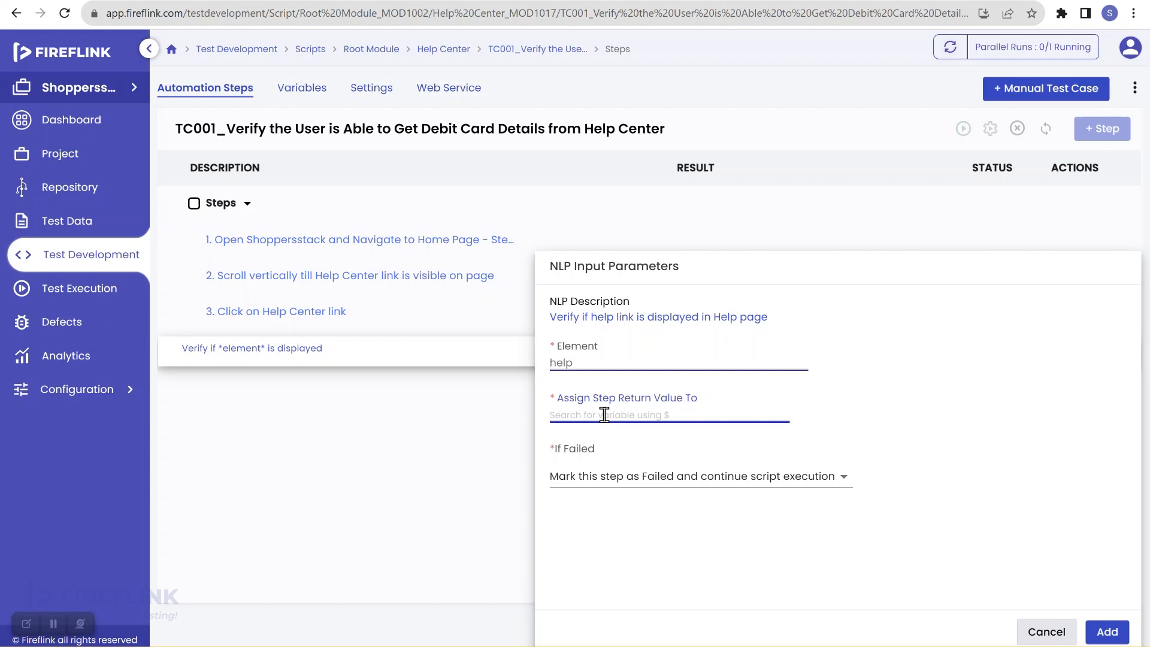
pyautogui.write('$isd')
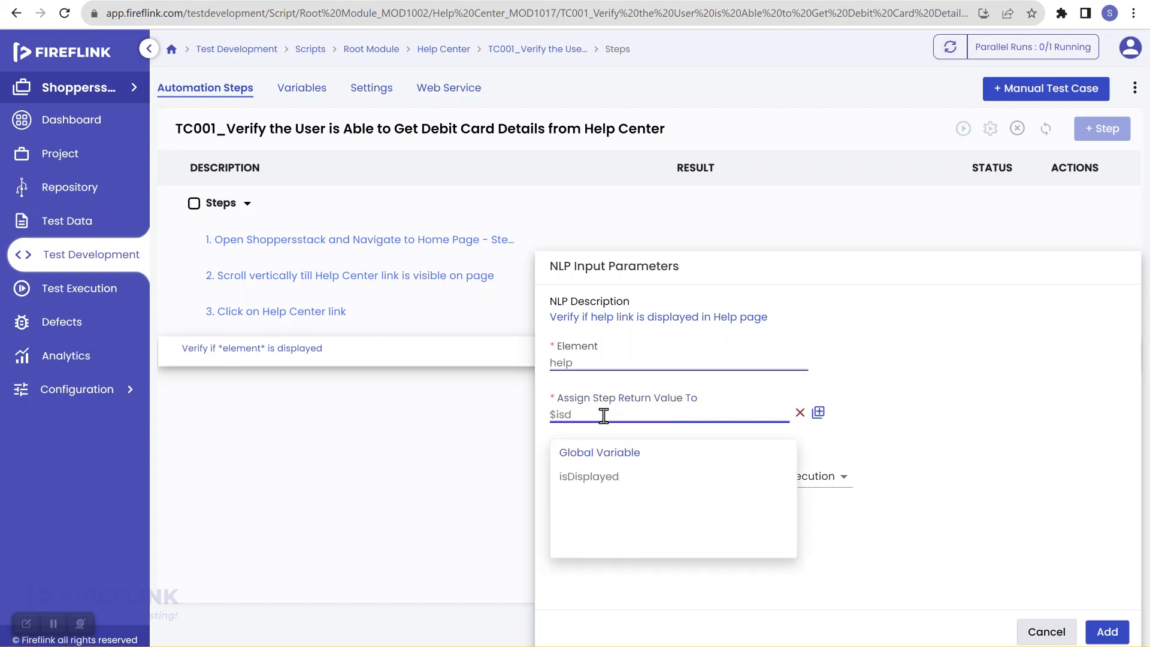
pyautogui.click(594, 477)
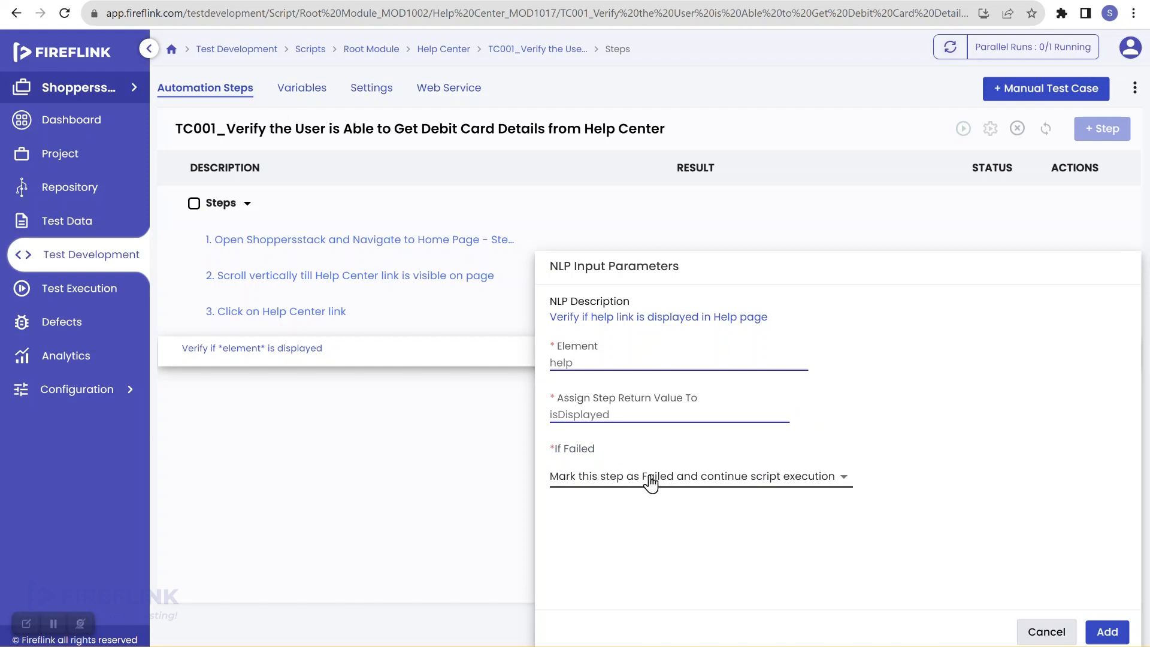
pyautogui.click(651, 481)
pyautogui.click(672, 547)
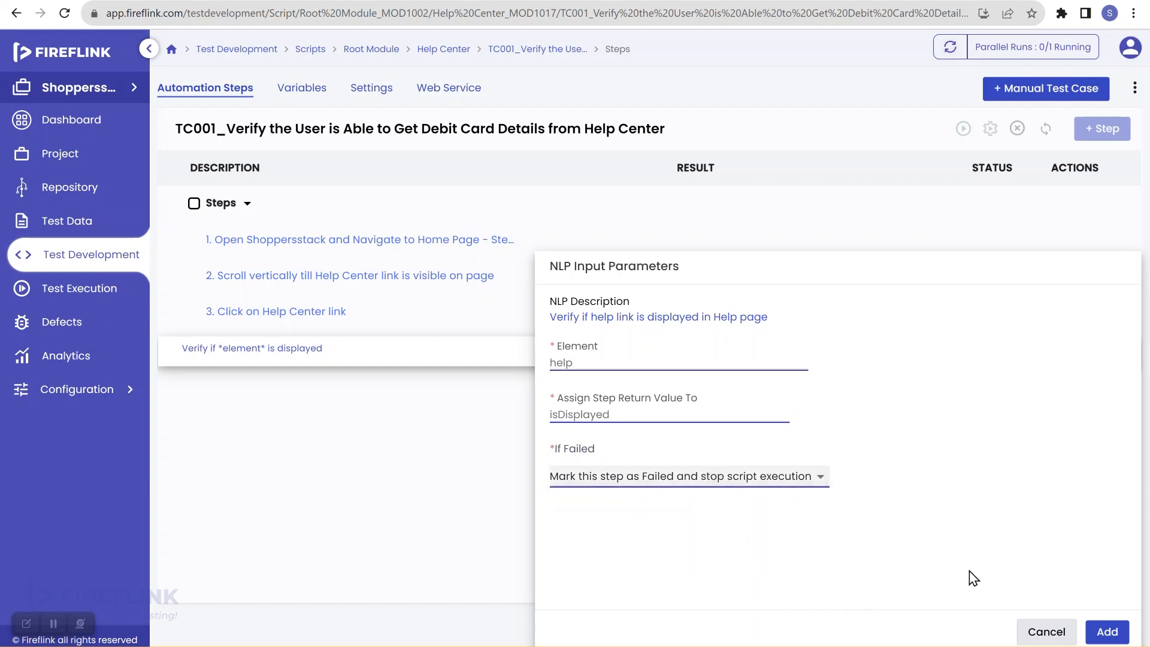
pyautogui.click(1107, 632)
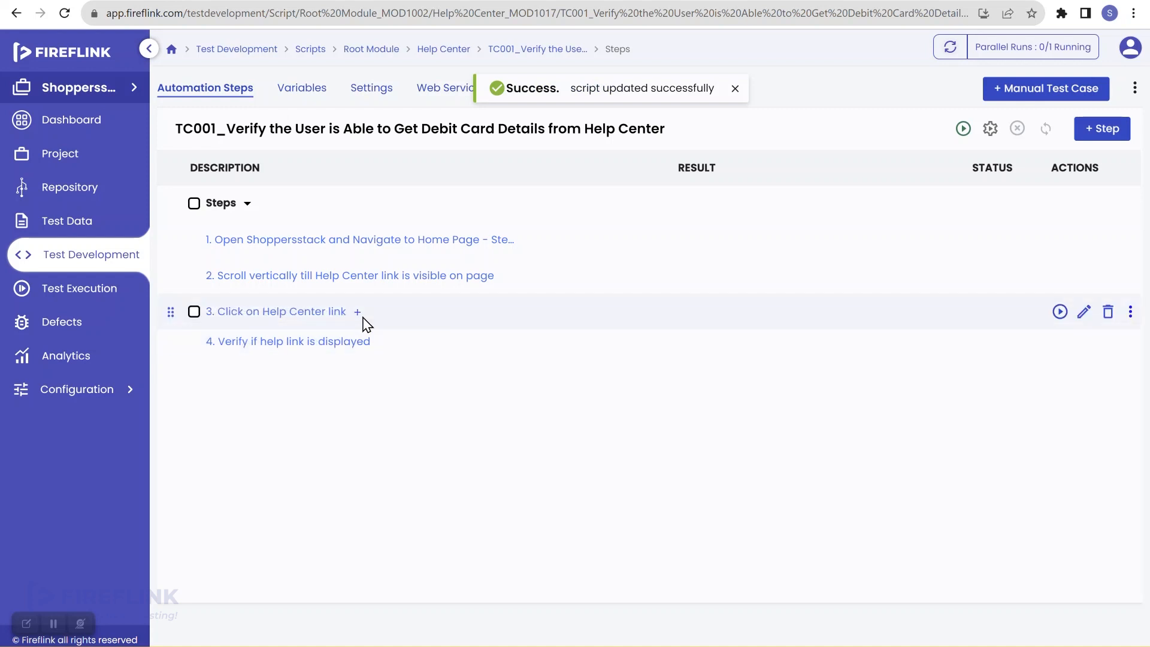
# Insert 'Click on *element*' on the Debit Card button as step 5, stopping the script on failure
pyautogui.click(382, 342)
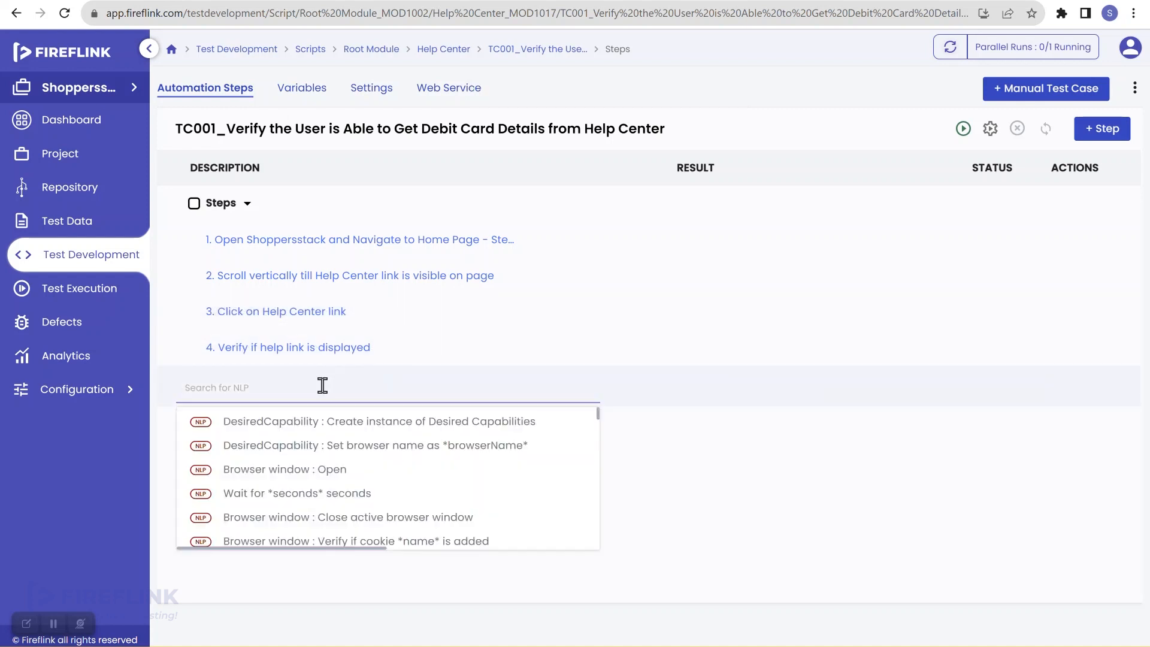
pyautogui.write('click')
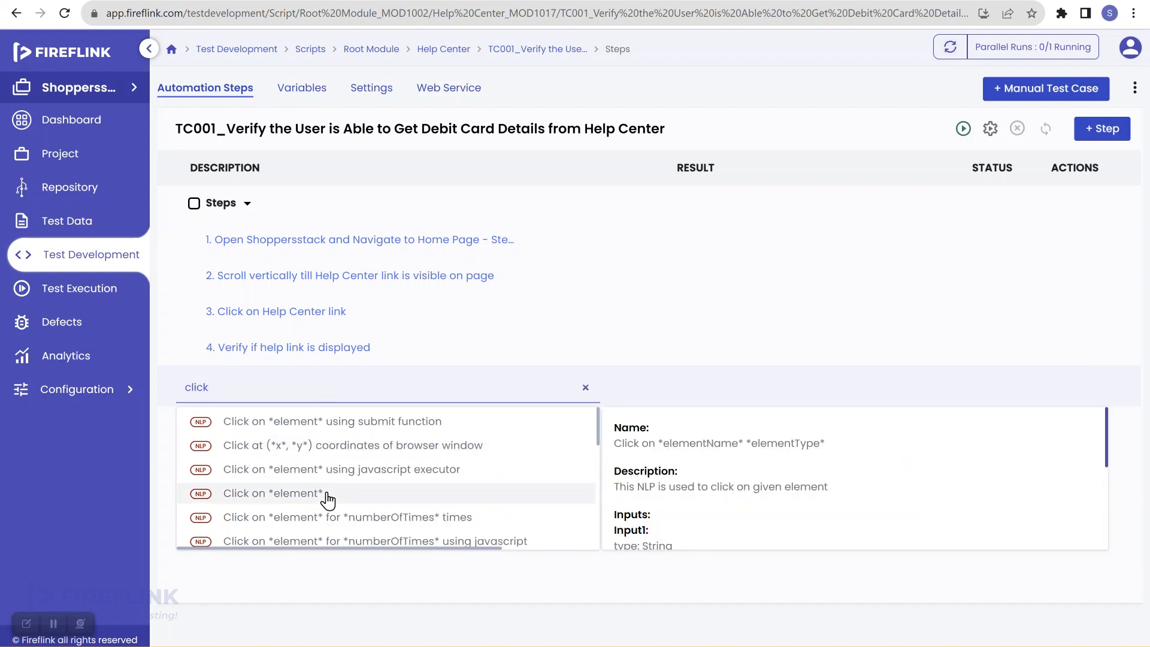
pyautogui.click(327, 496)
pyautogui.click(620, 363)
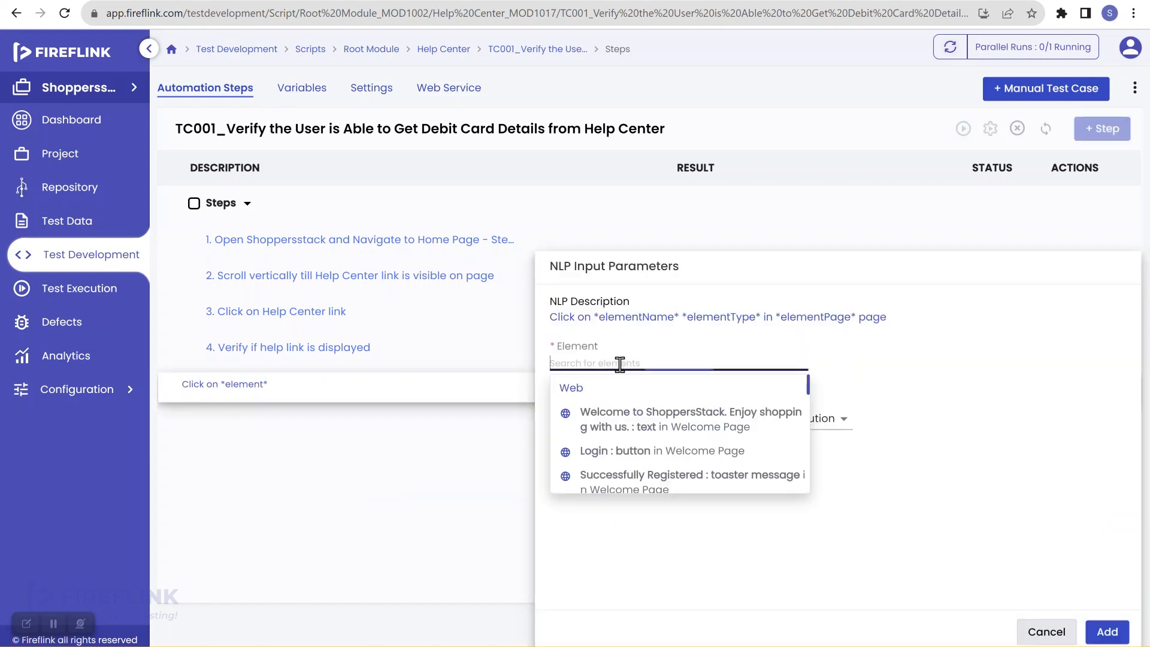
pyautogui.write('debi')
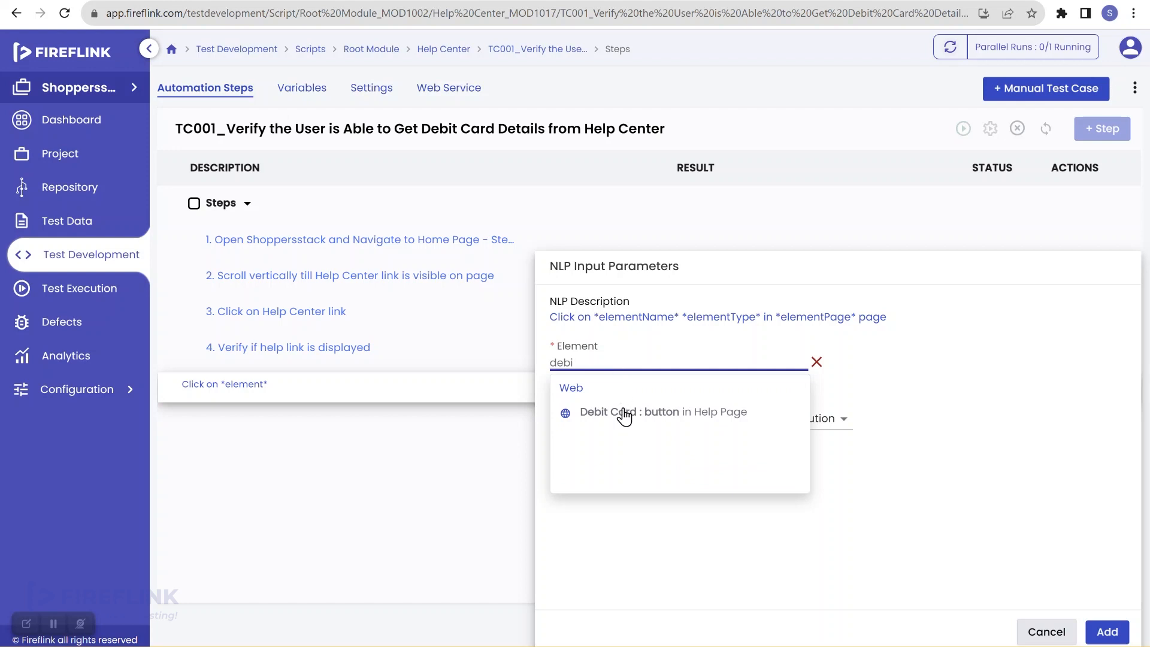
pyautogui.click(623, 413)
pyautogui.click(626, 434)
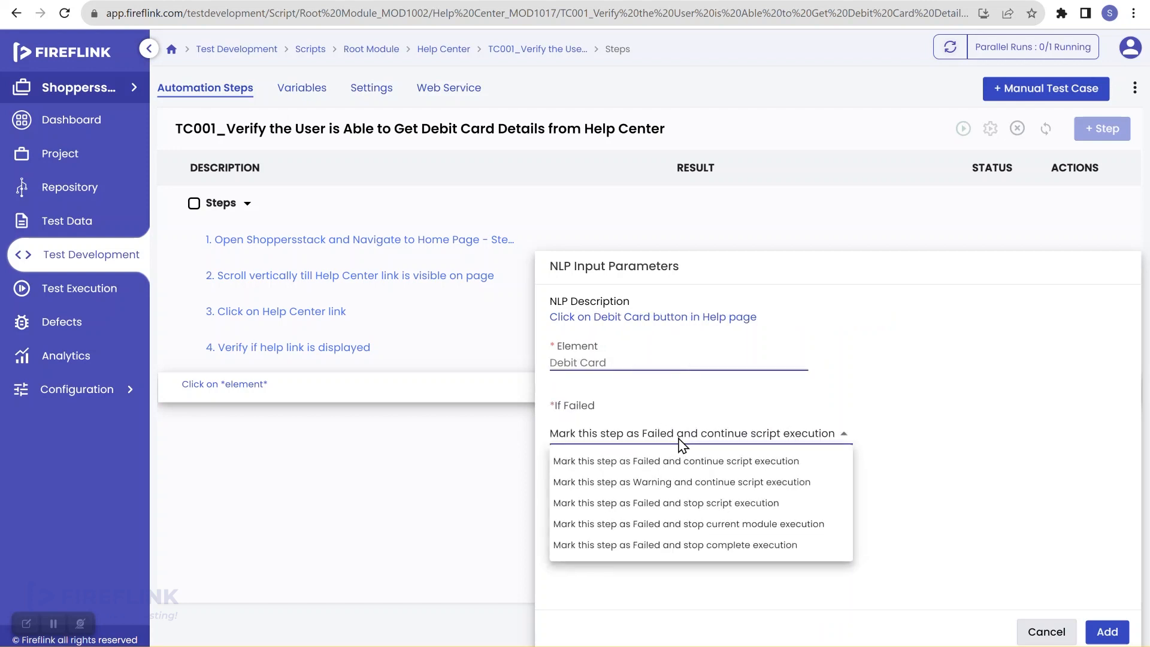
pyautogui.click(700, 507)
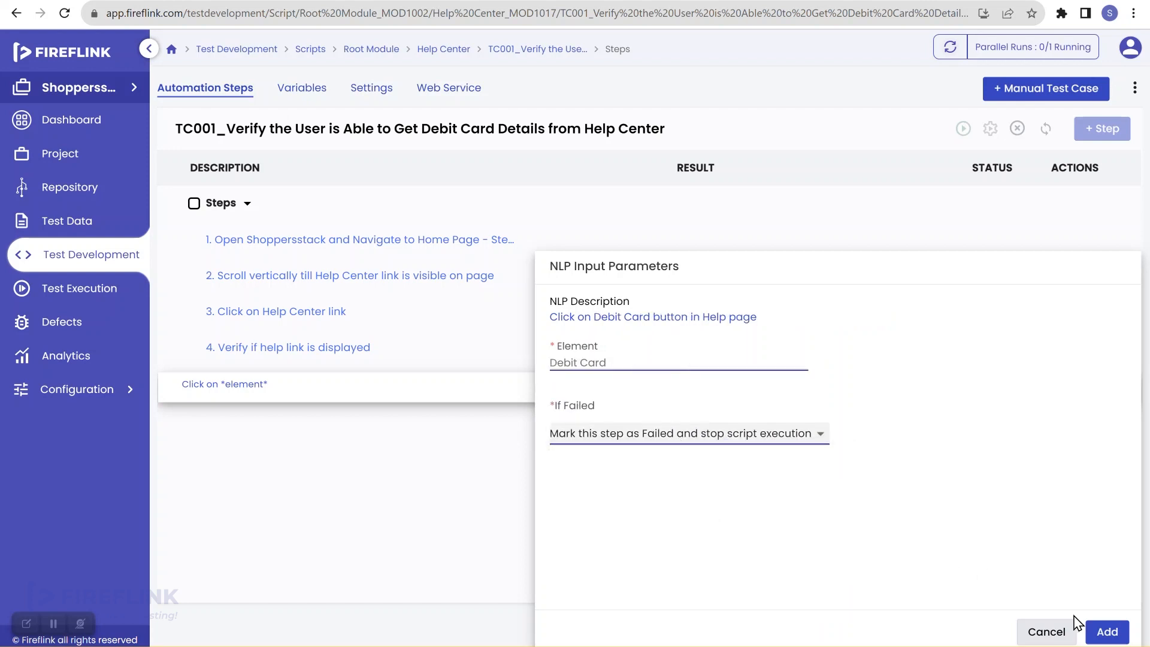
pyautogui.click(1104, 634)
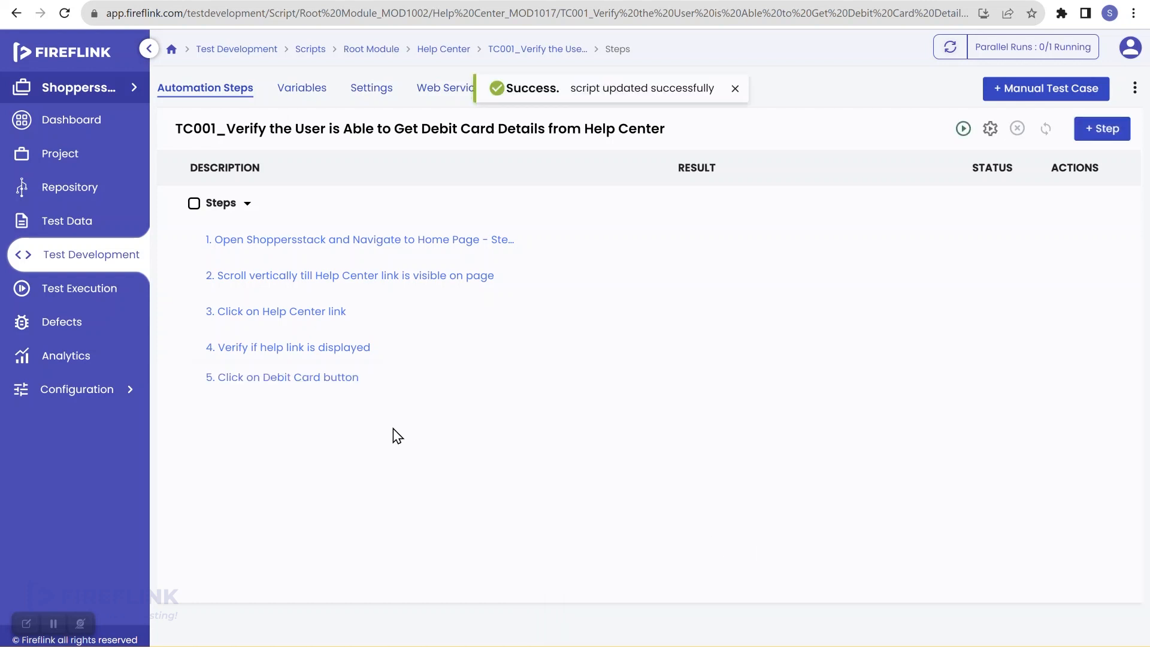
pyautogui.click(370, 380)
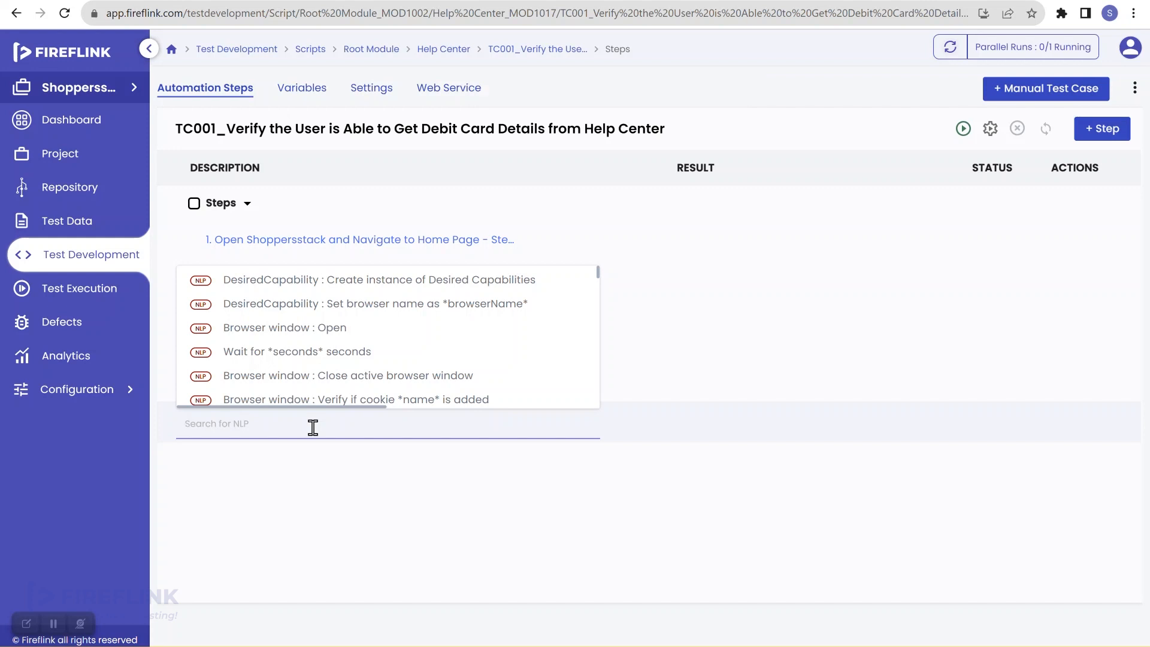
# Add 'Verify if *element* is displayed' on the Card Number text, assigning $isDisplayed and stopping on failure
pyautogui.write('displ')
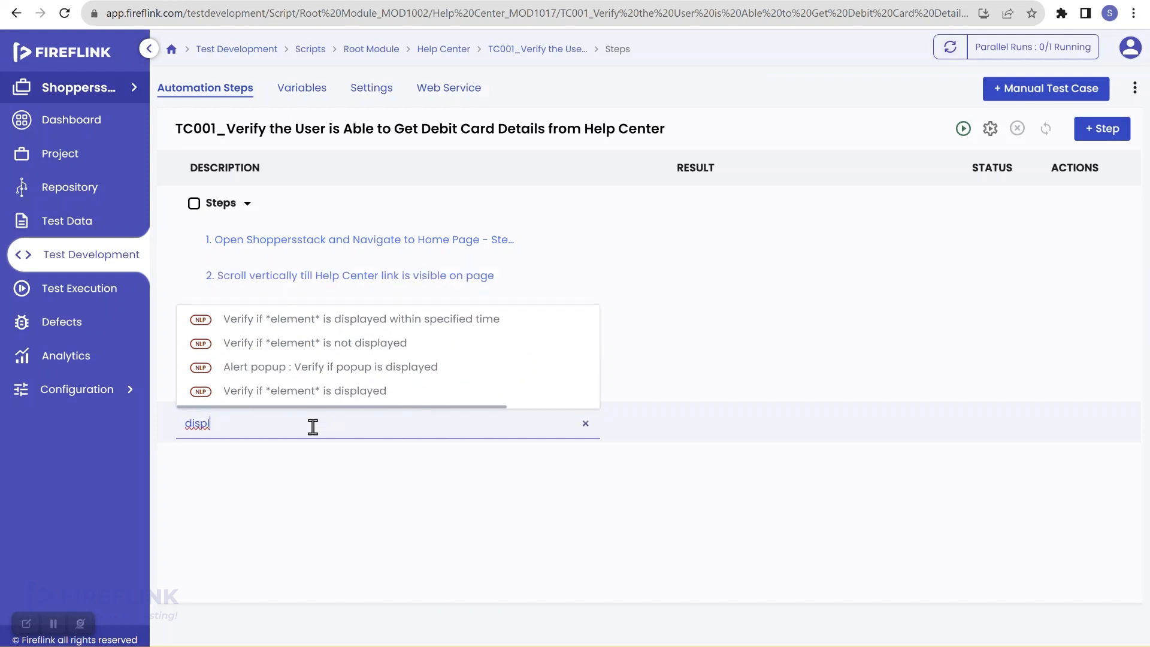
pyautogui.click(334, 393)
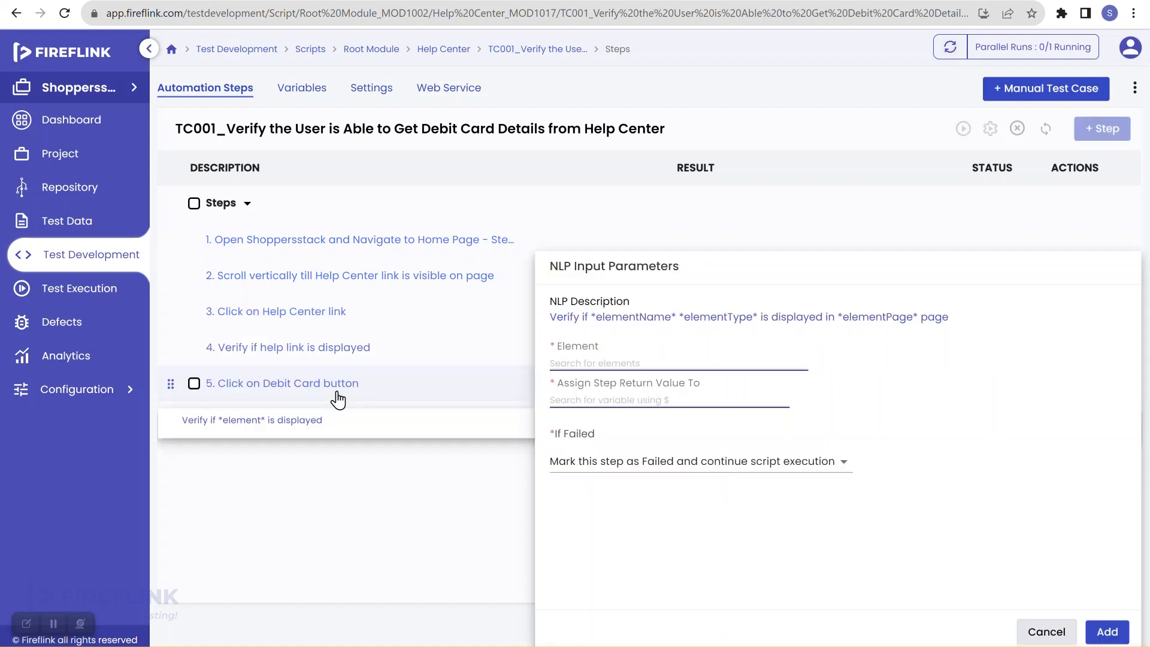
pyautogui.click(589, 359)
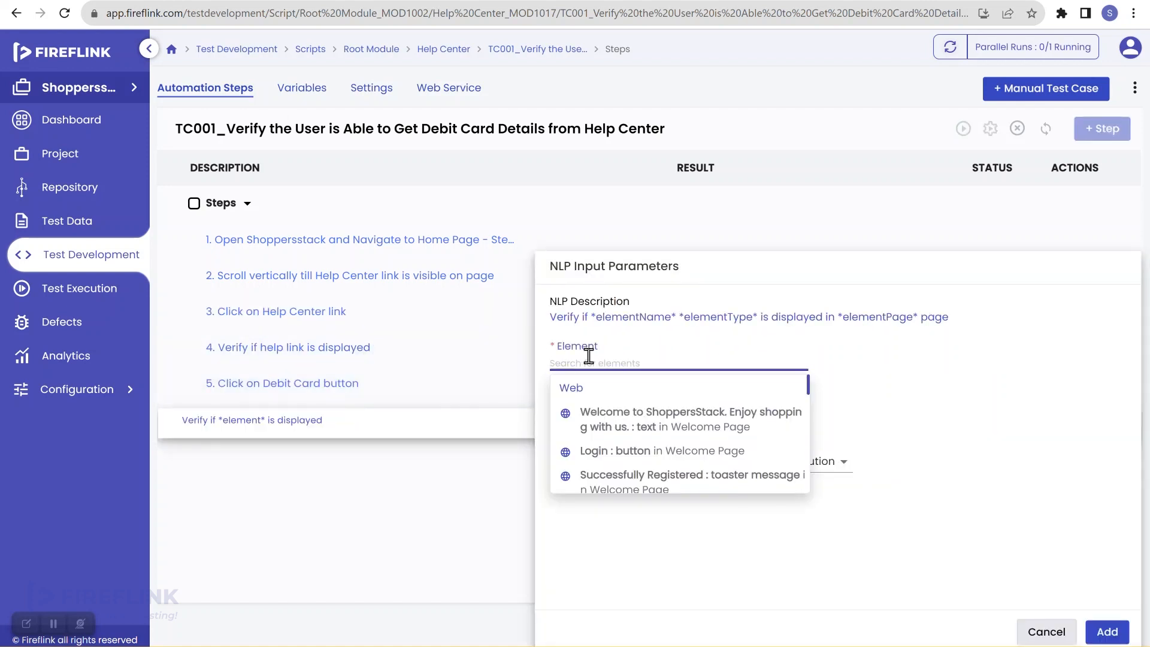
pyautogui.write('card')
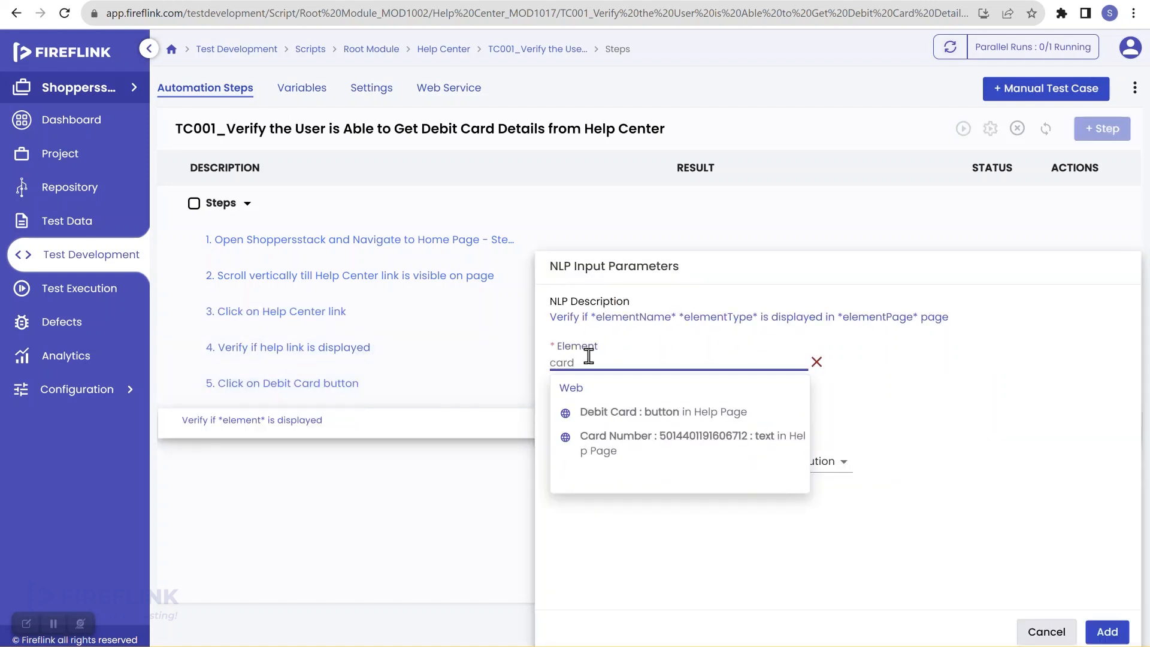
pyautogui.click(614, 443)
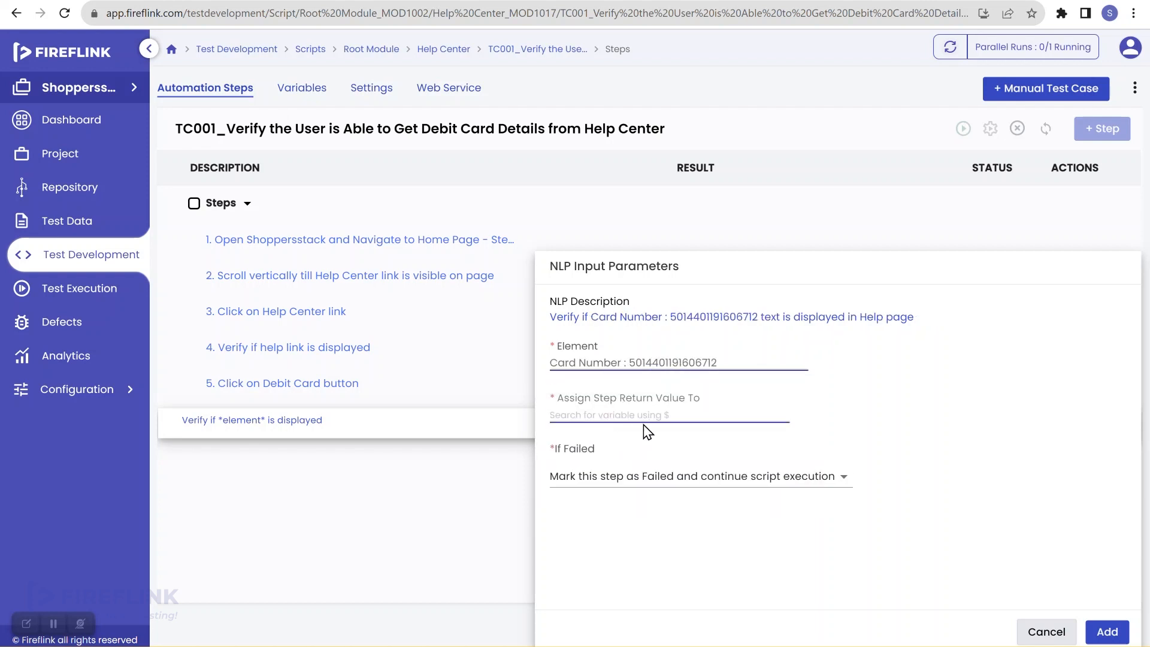
pyautogui.click(642, 414)
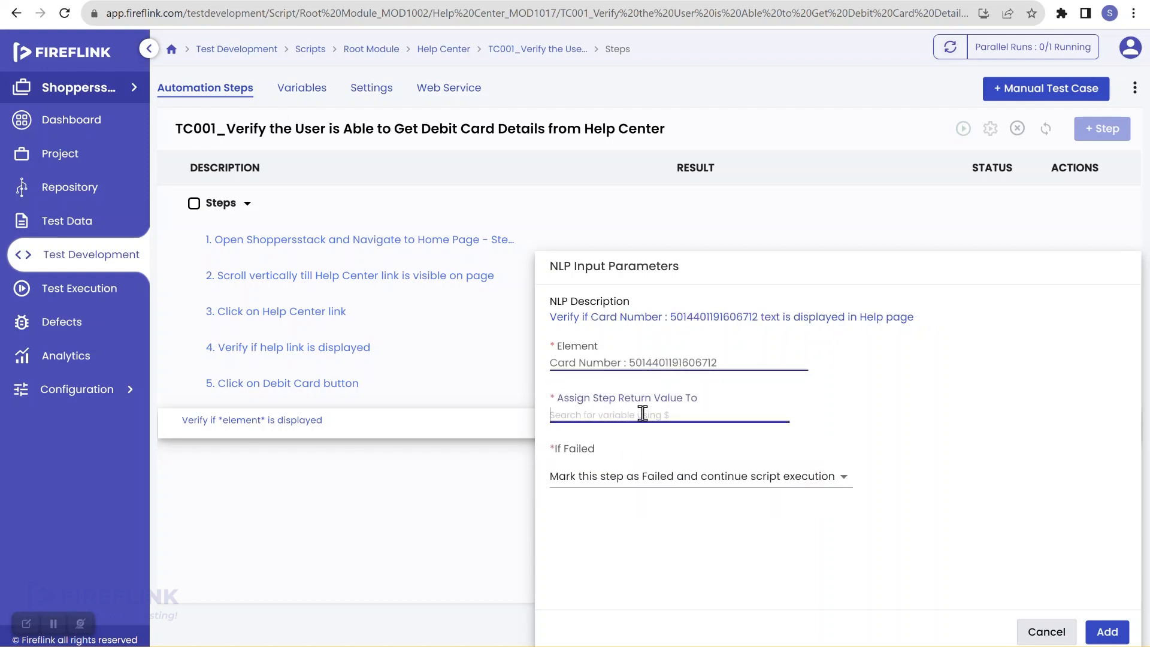
pyautogui.write('$isd')
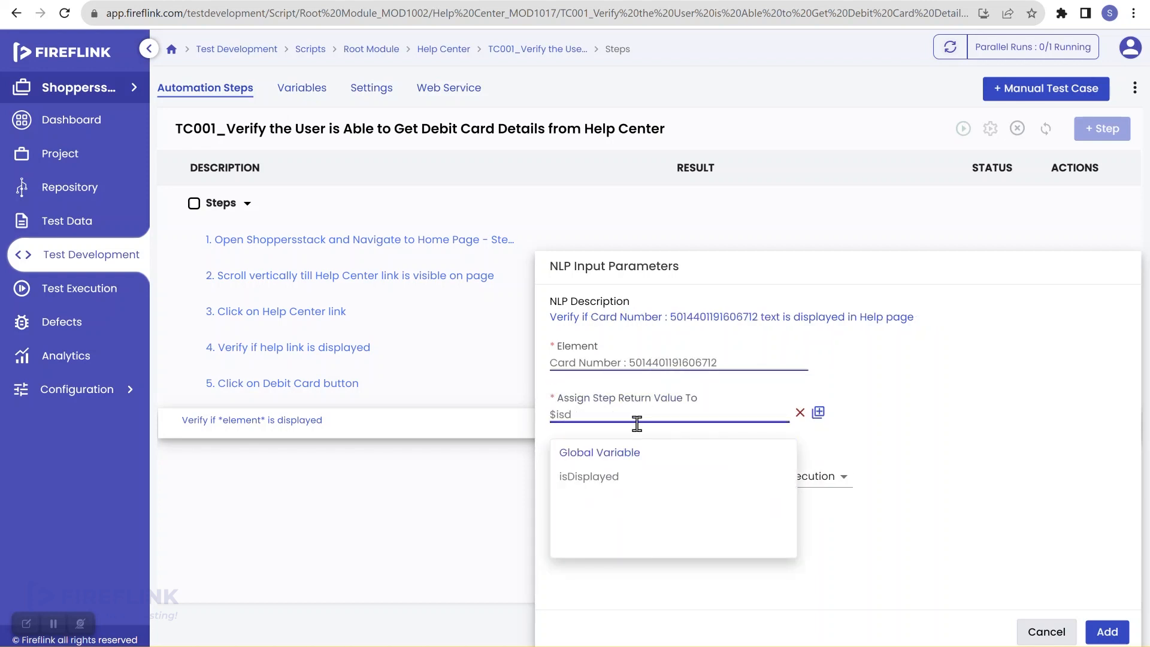
pyautogui.click(600, 477)
pyautogui.click(677, 477)
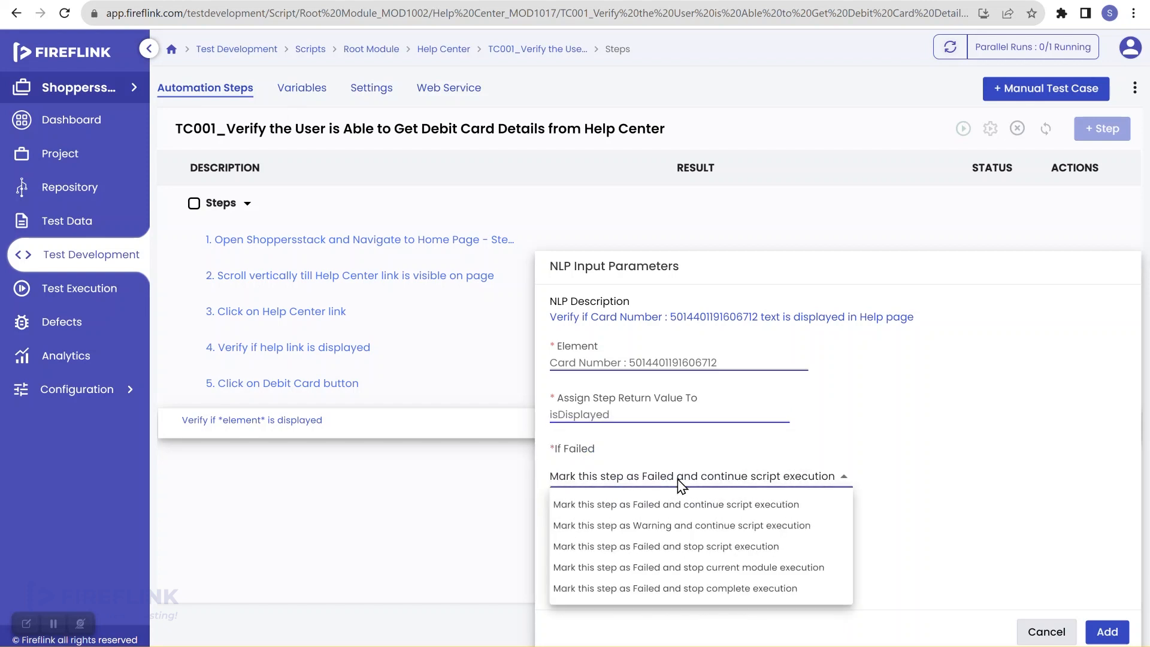
pyautogui.click(700, 557)
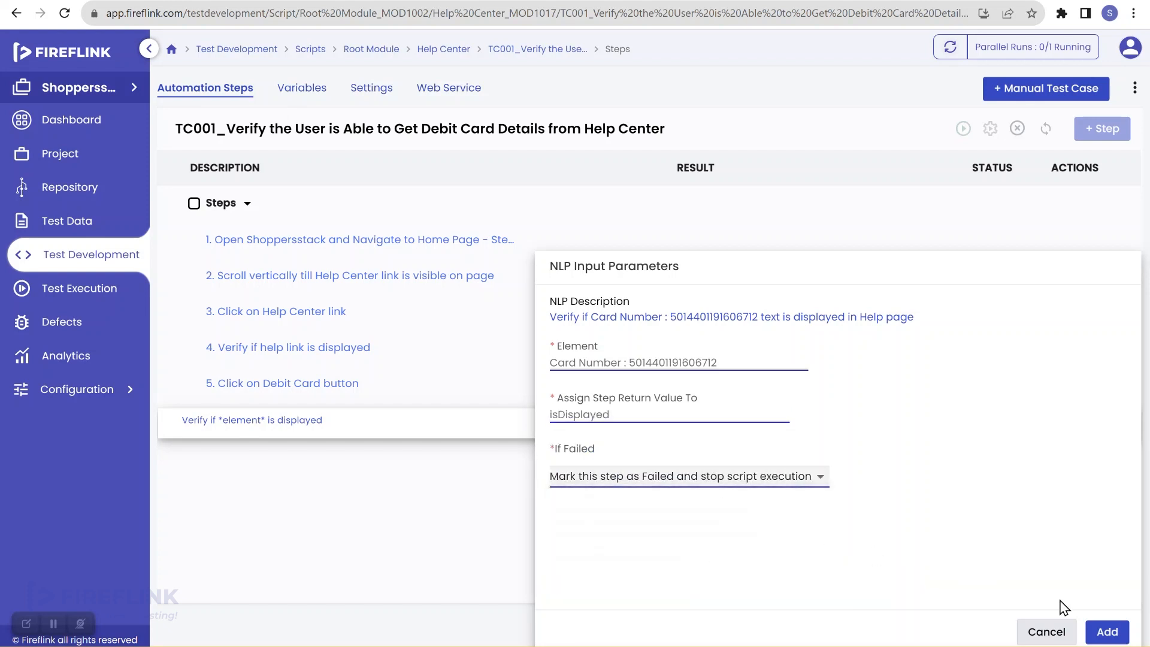
pyautogui.click(1108, 632)
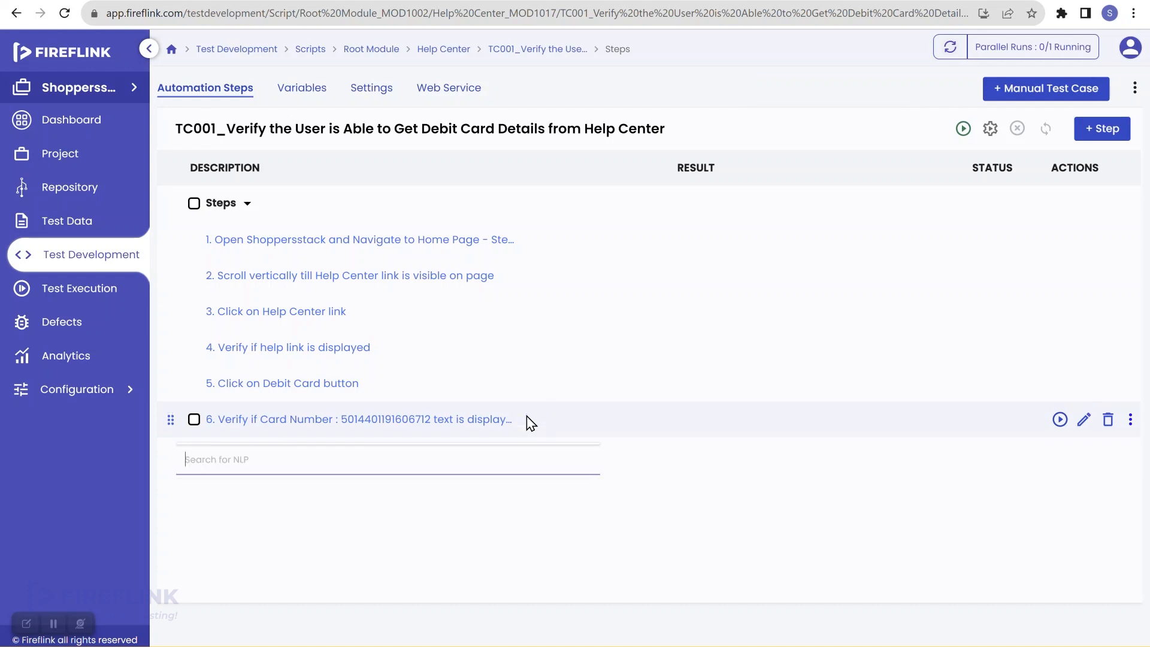
# Start a new 'Get text from element' step targeting the Help page's Card Number element
pyautogui.click(412, 453)
pyautogui.write('get')
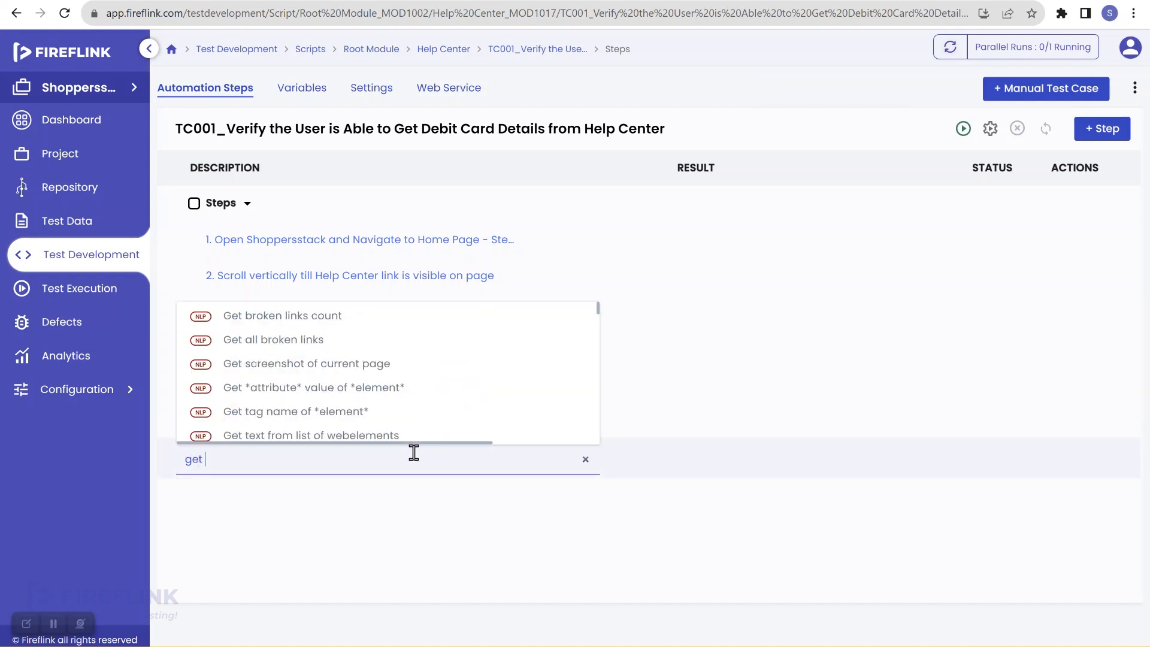
pyautogui.write(' text')
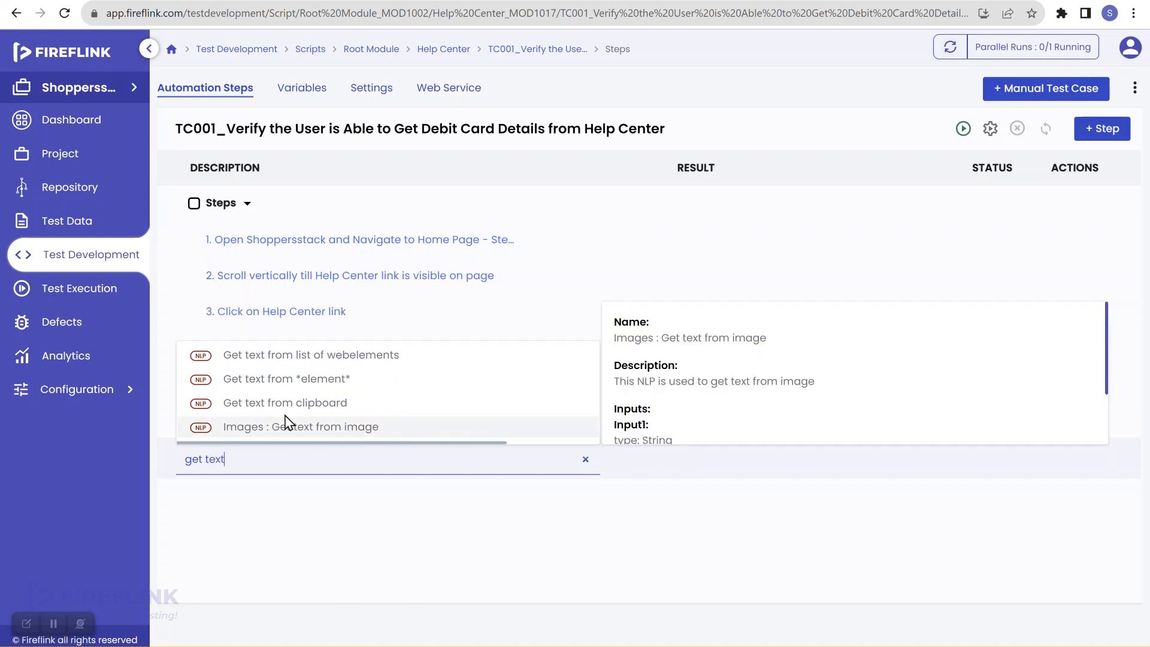
pyautogui.click(315, 390)
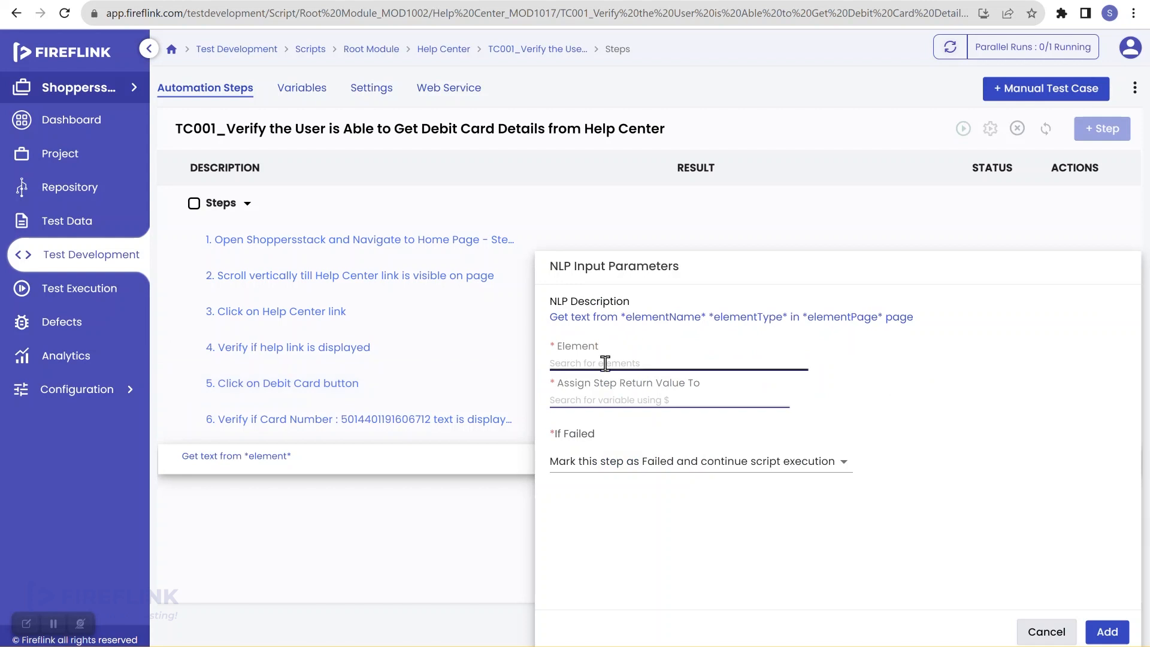
pyautogui.click(605, 363)
pyautogui.write('card')
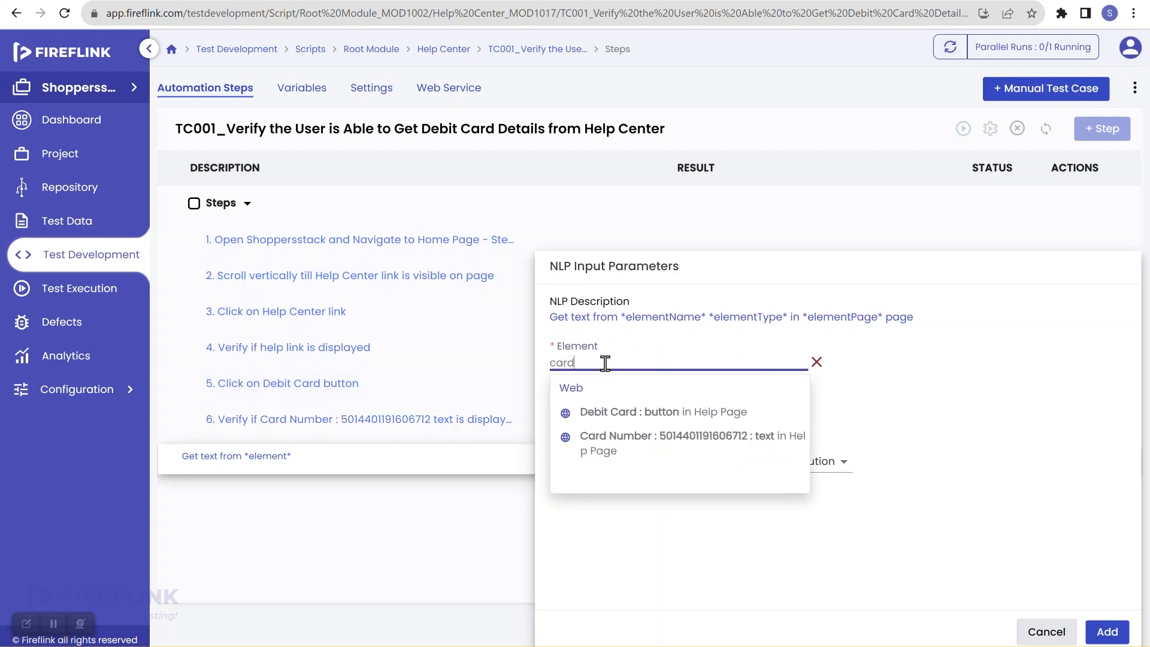
pyautogui.click(616, 442)
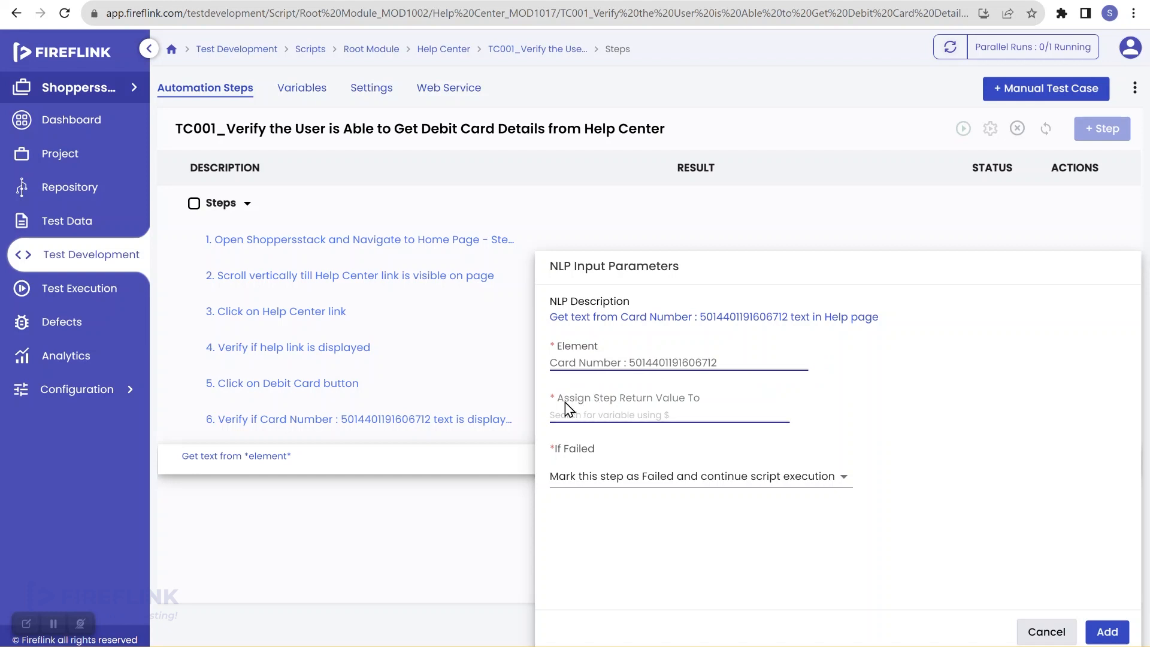
# Enter cardNumber as the step's return variable
pyautogui.moveTo(559, 399); pyautogui.dragTo(707, 406)
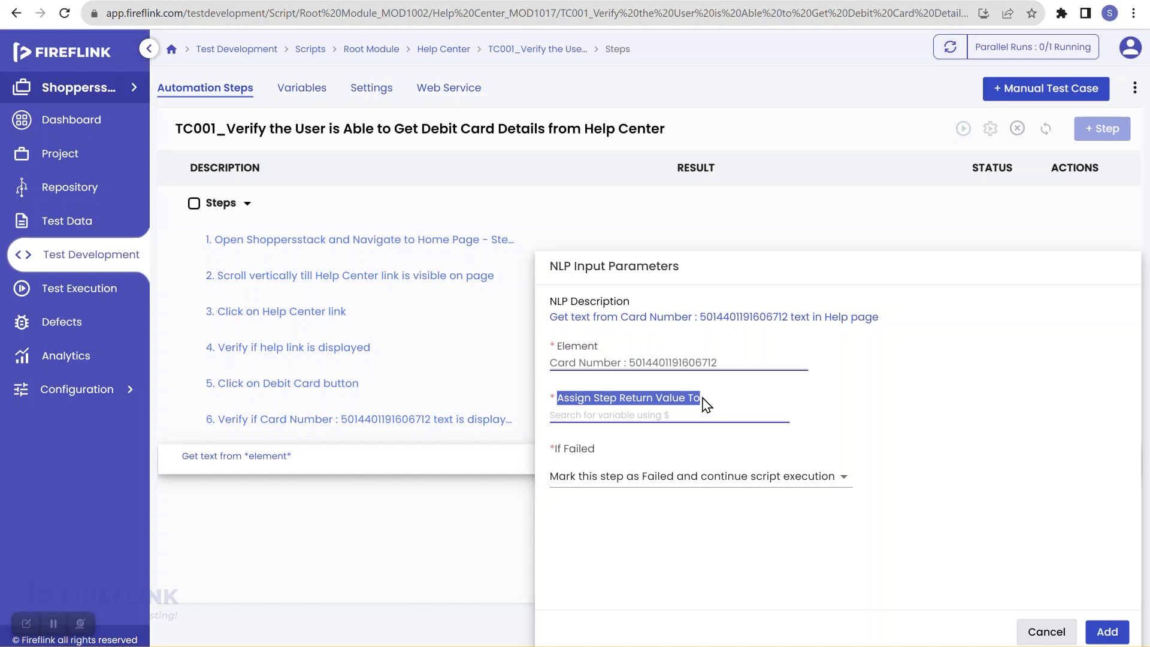
pyautogui.click(683, 412)
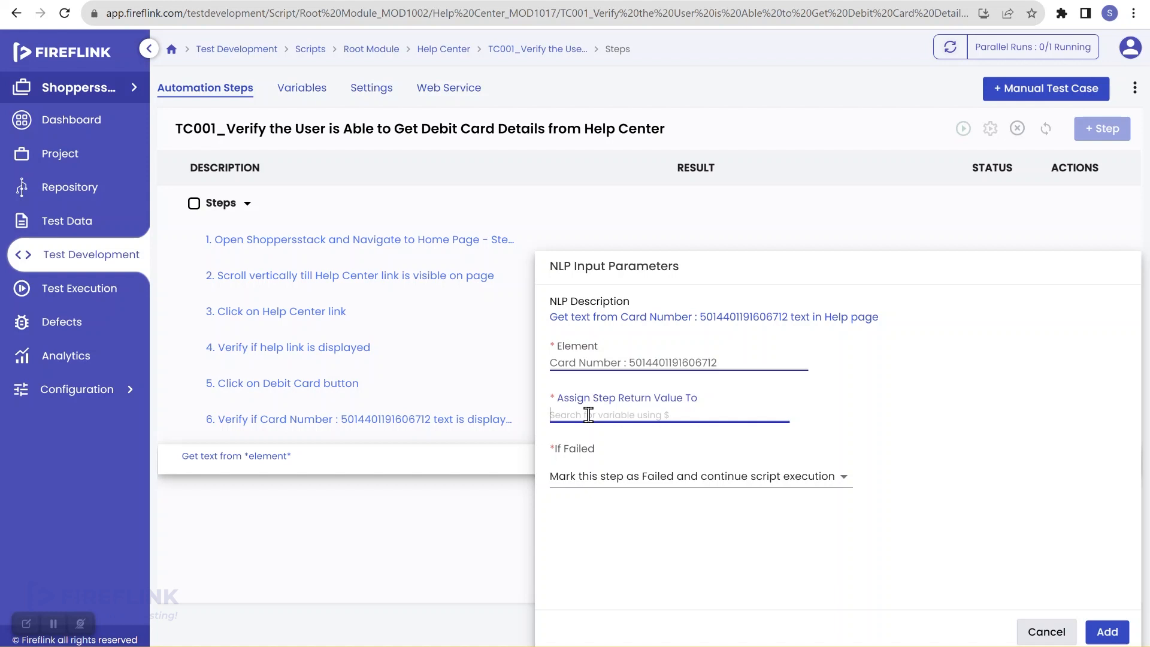
pyautogui.write('cardNumber')
# Create cardNumber as a global variable with its prefilled value cleared
pyautogui.click(818, 413)
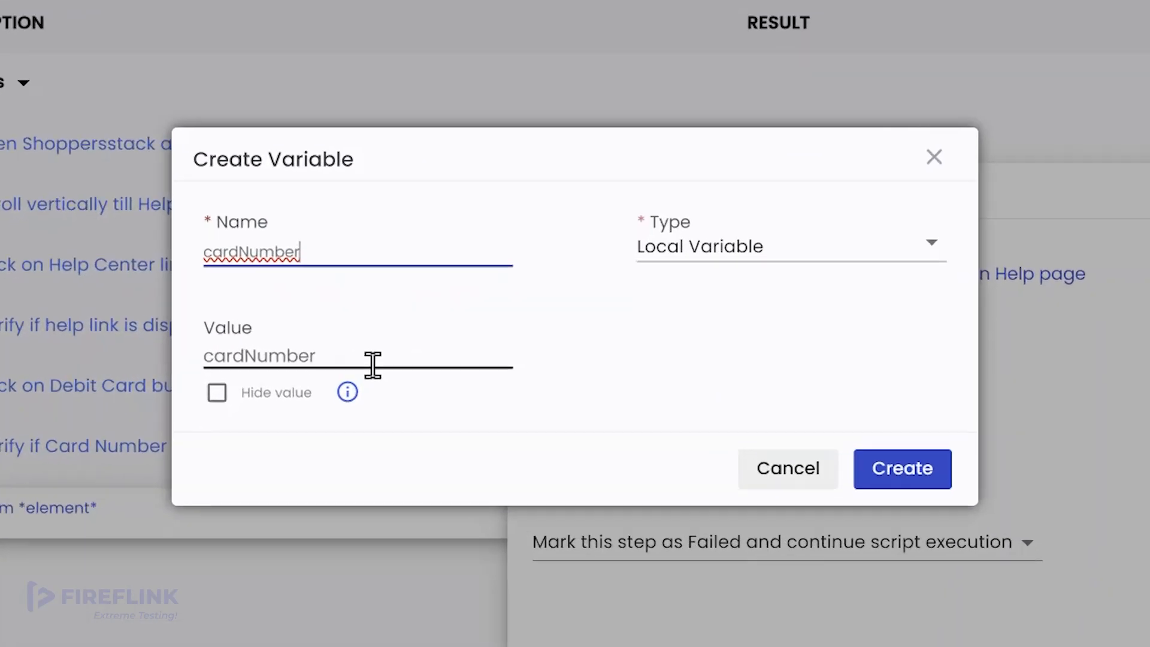
pyautogui.moveTo(372, 366); pyautogui.dragTo(116, 391)
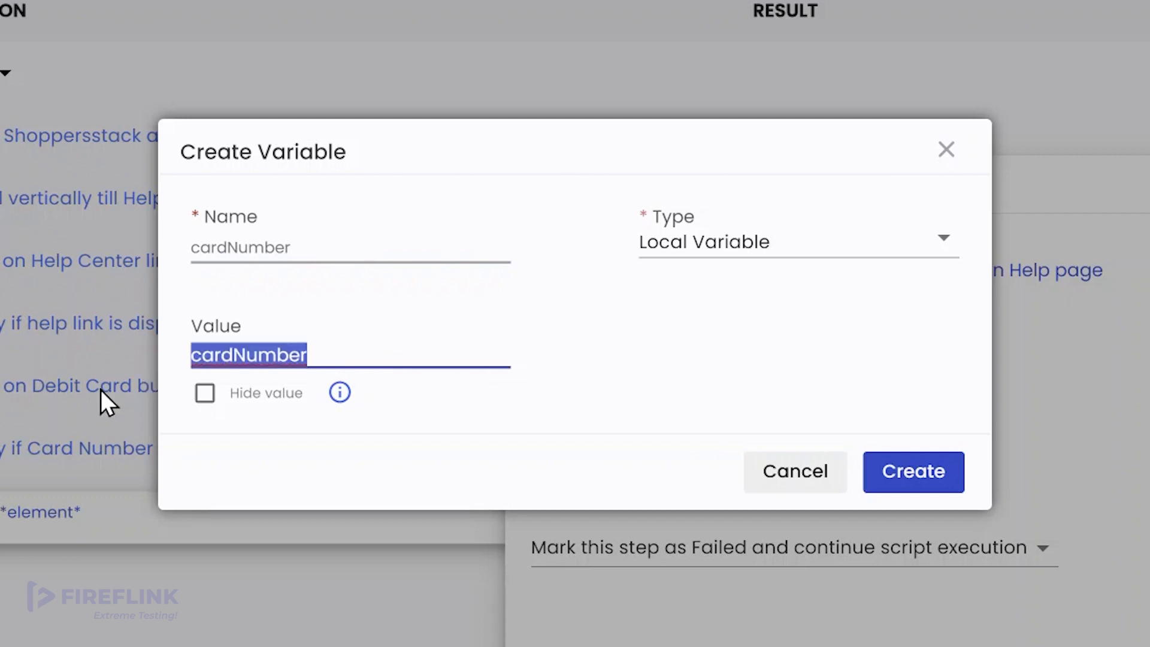
pyautogui.press('BackSpace')
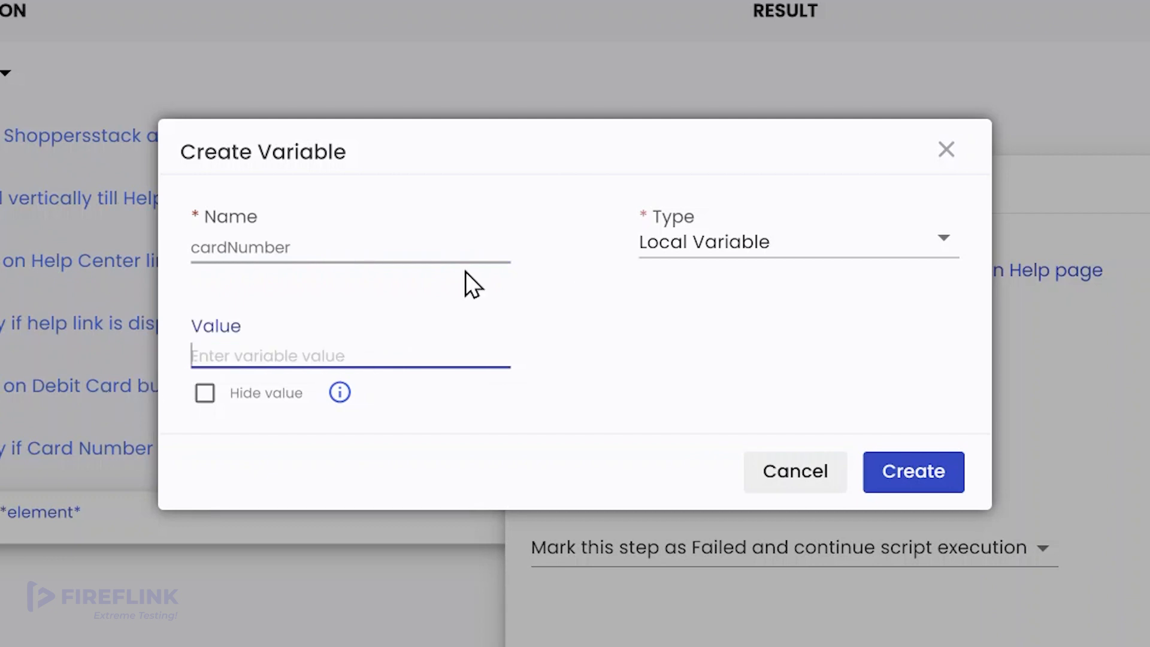
pyautogui.click(683, 256)
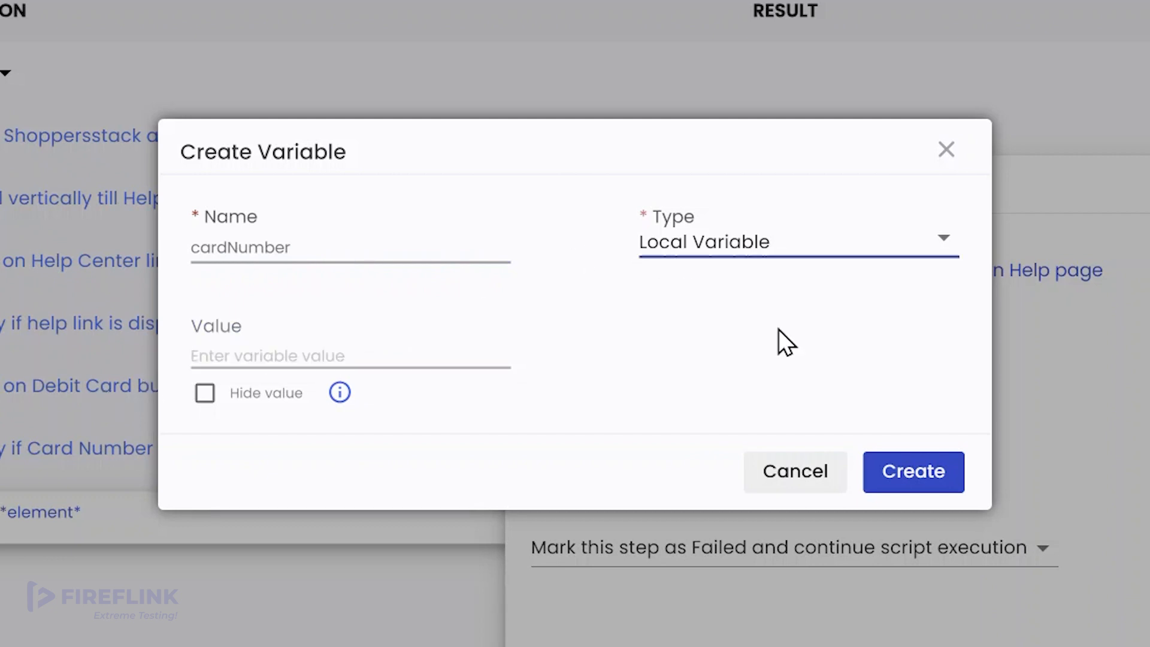
pyautogui.click(709, 256)
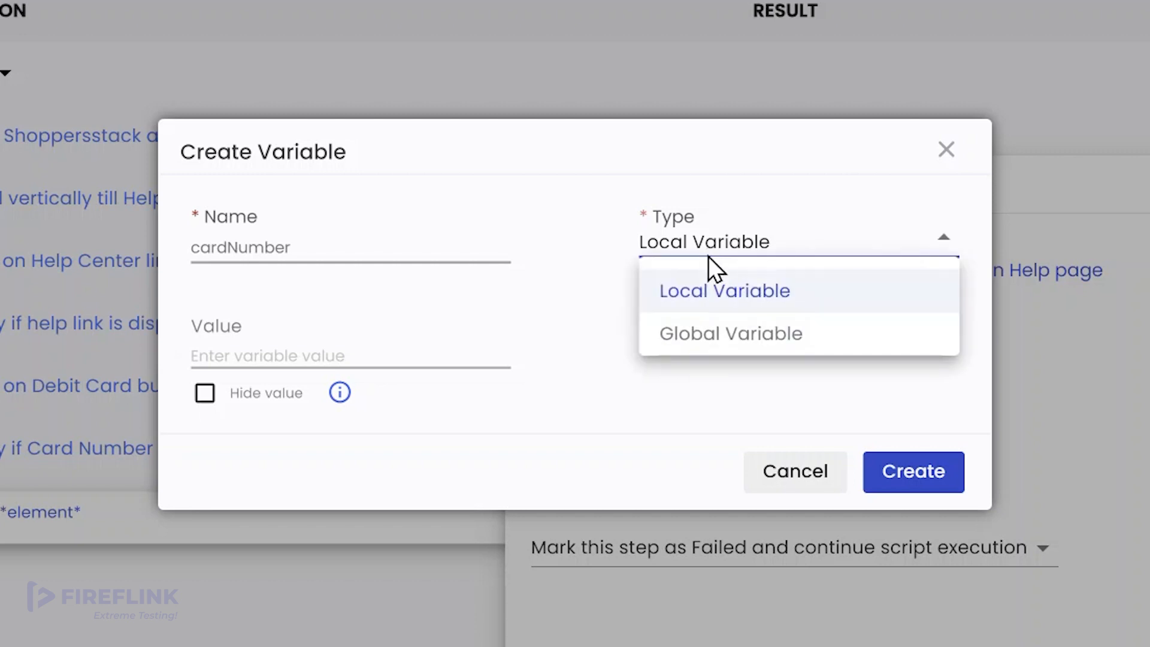
pyautogui.click(719, 335)
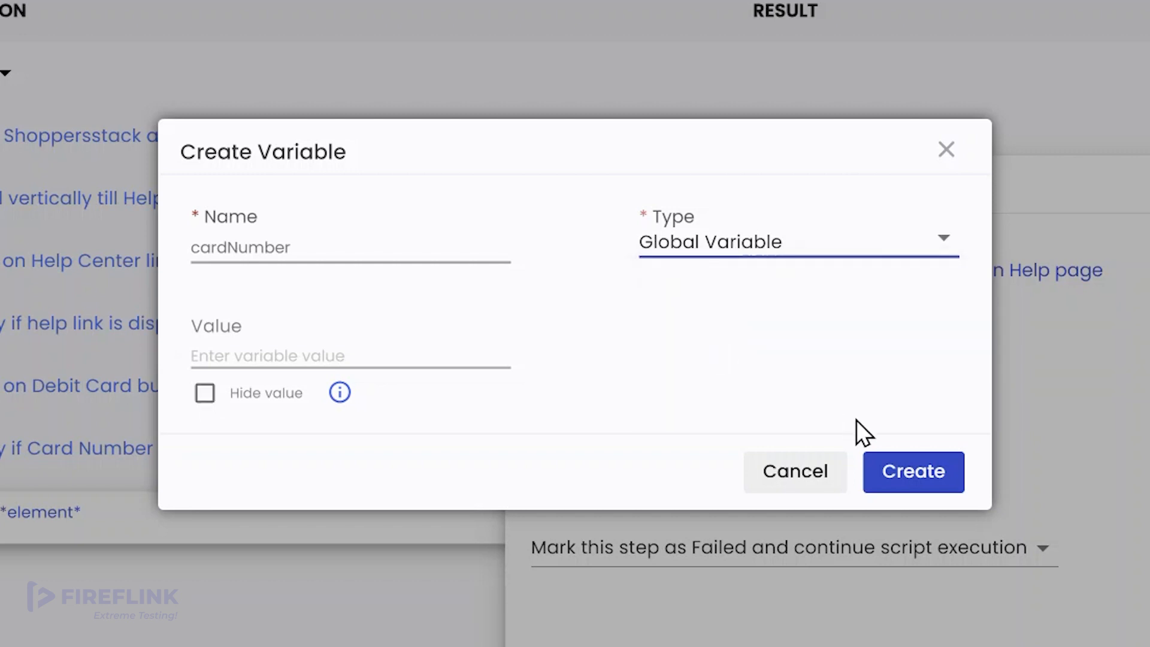
pyautogui.click(928, 484)
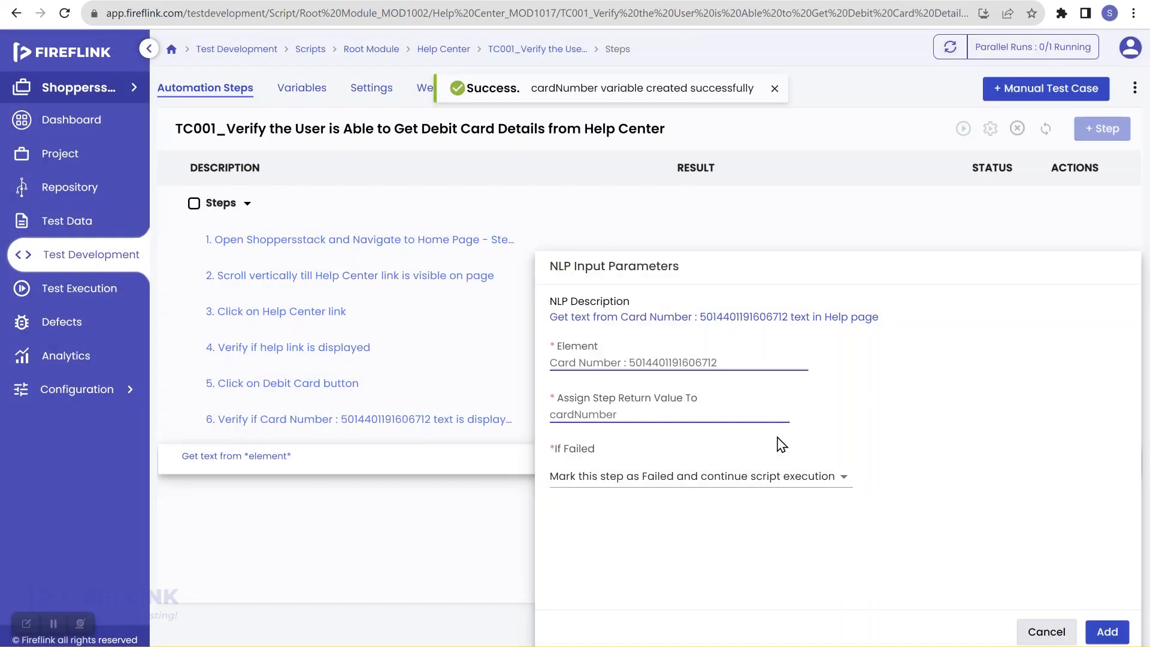
# Make the get-text step stop the script on failure and add it as step 7
pyautogui.click(657, 476)
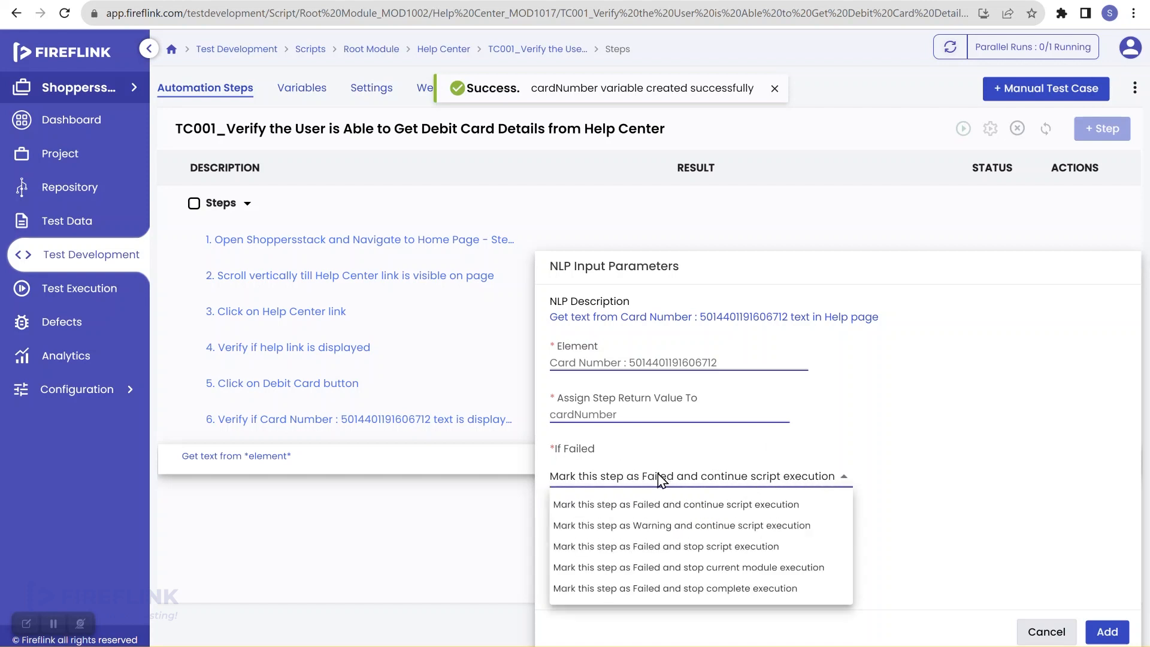
pyautogui.click(678, 547)
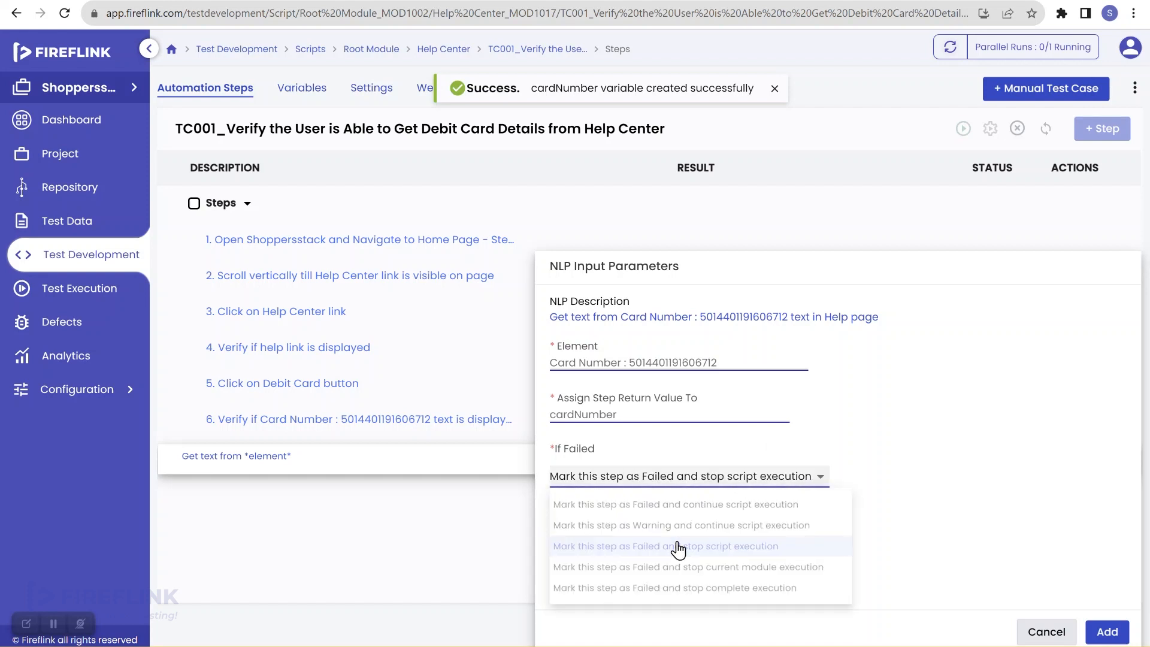
pyautogui.click(1101, 632)
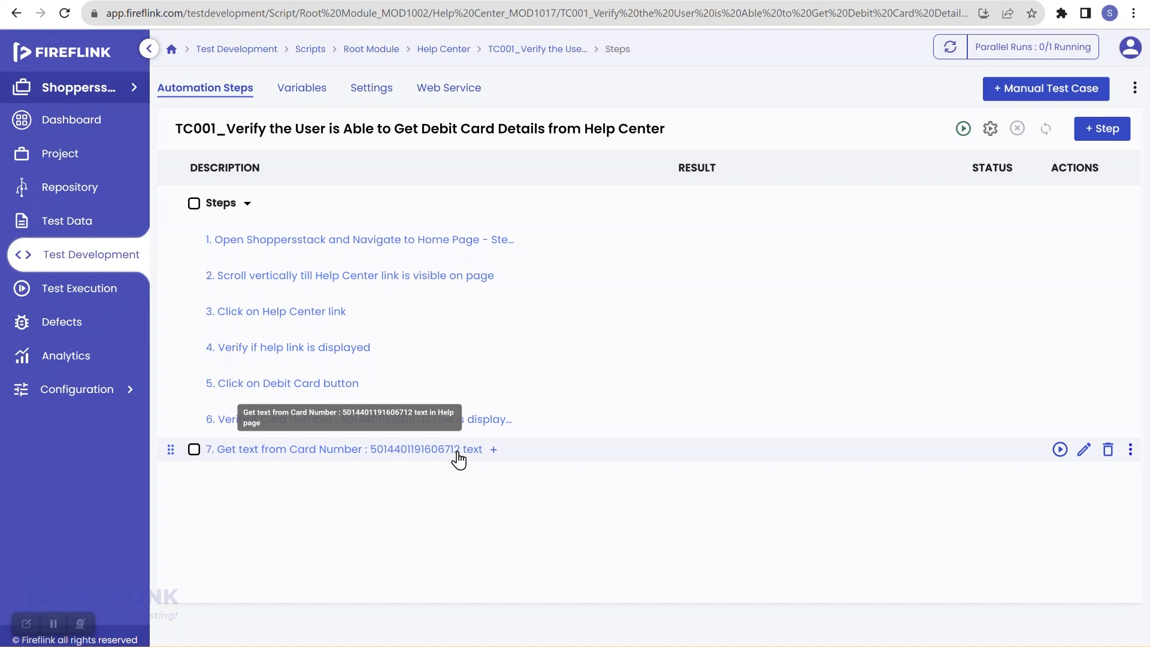
# Insert an 'Excel : Write data to a cell' step after step 7 using ShoppersStack/Credentials.xlsx
pyautogui.click(493, 449)
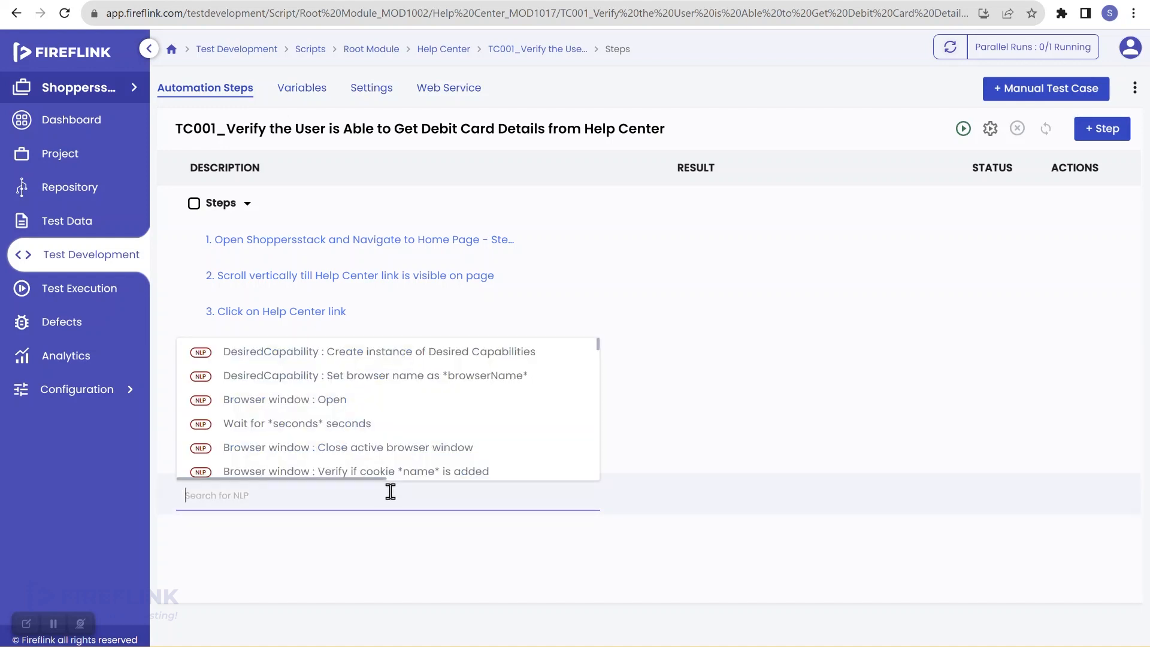
pyautogui.write('write')
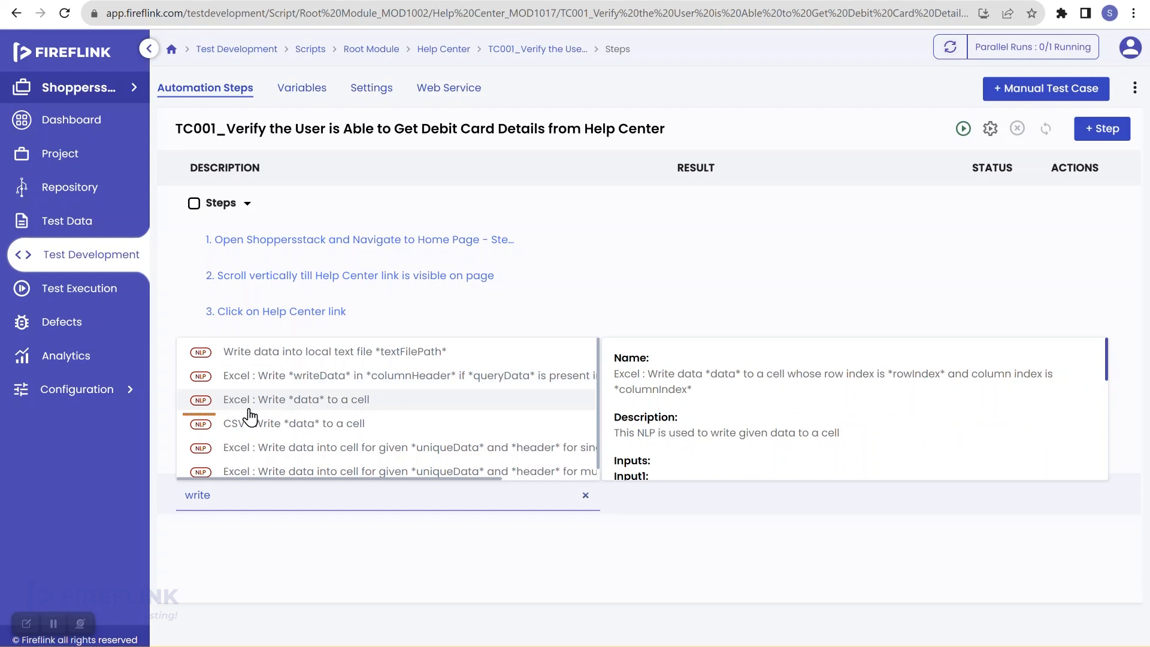
pyautogui.click(344, 400)
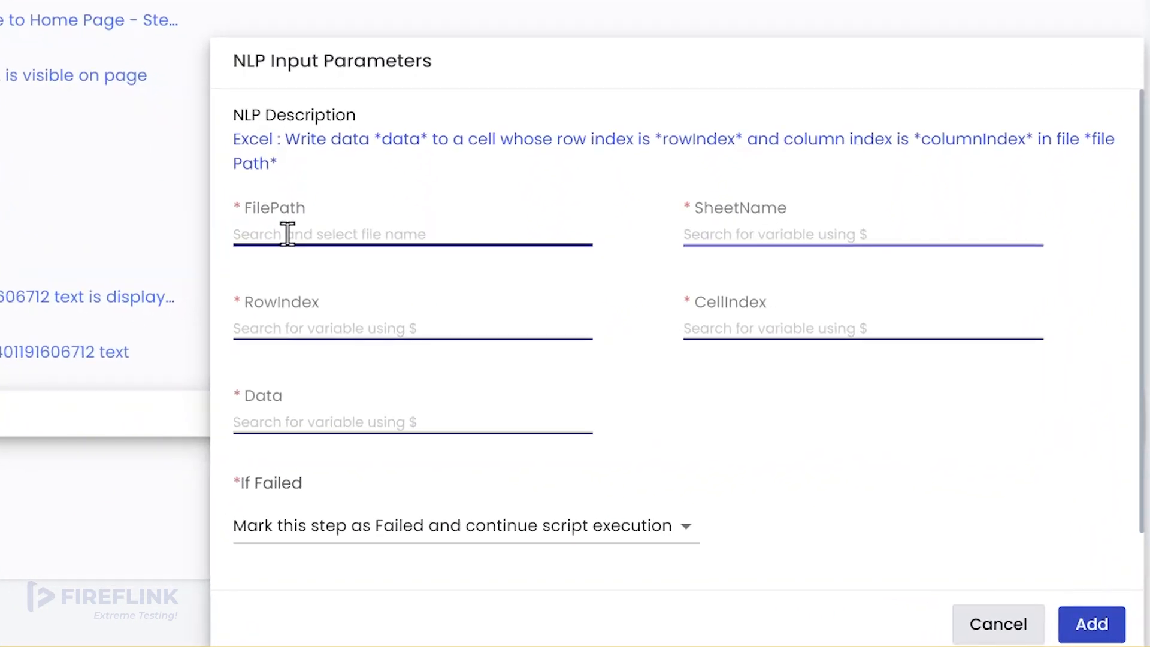
pyautogui.click(287, 234)
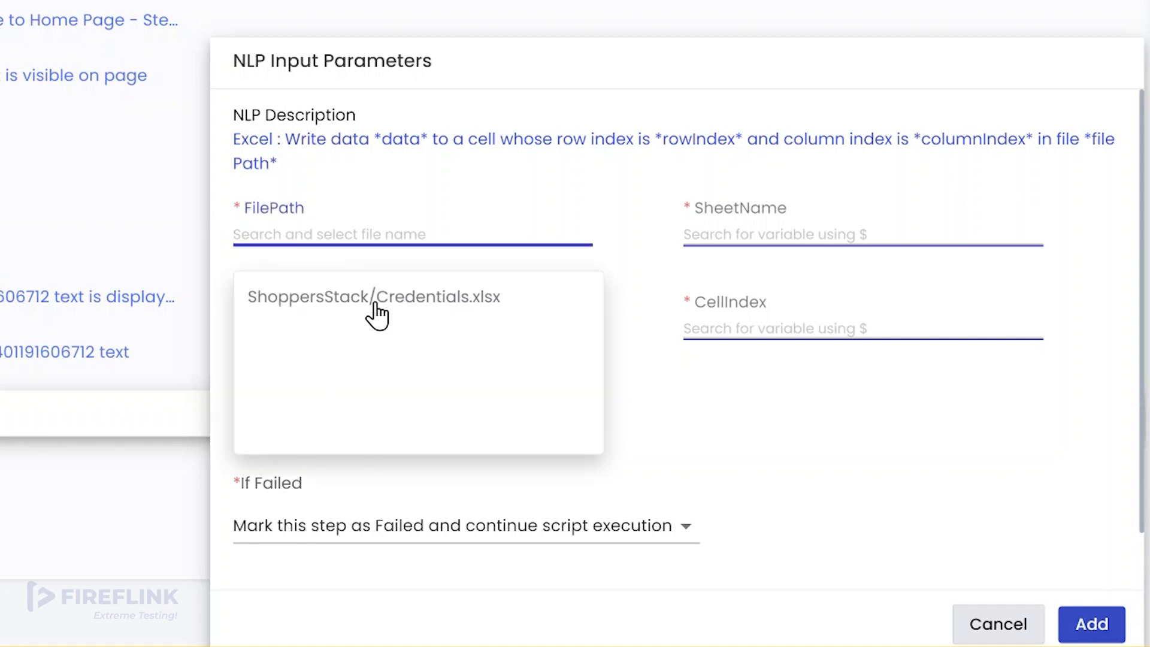
pyautogui.click(311, 317)
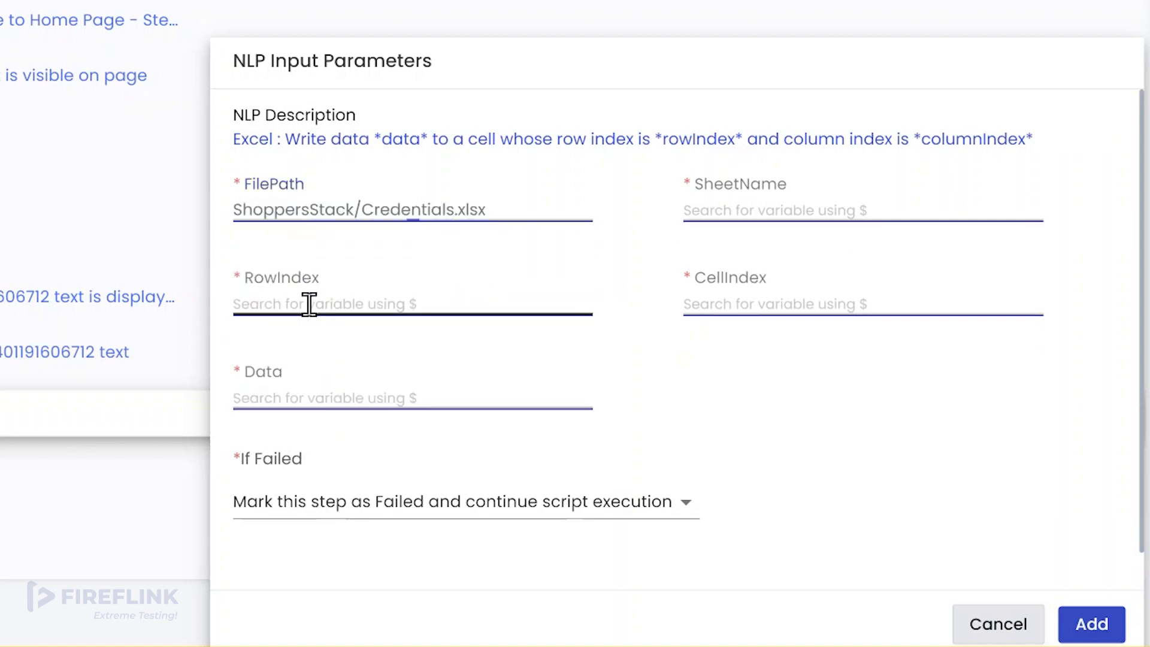
pyautogui.click(704, 209)
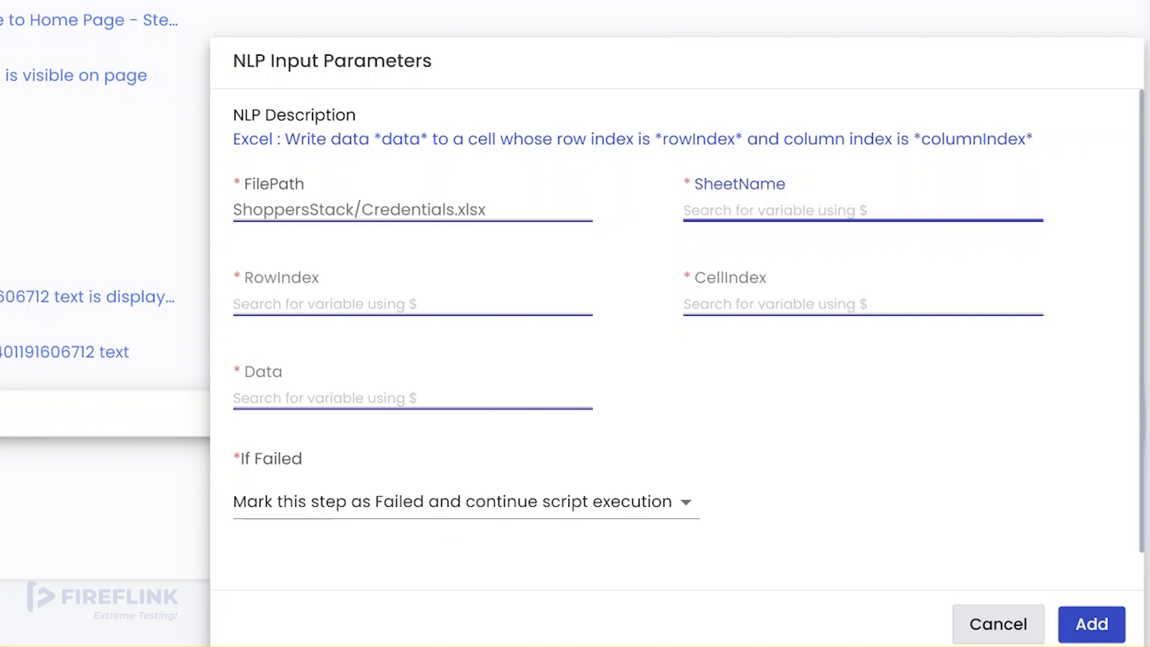
pyautogui.press('super+e')
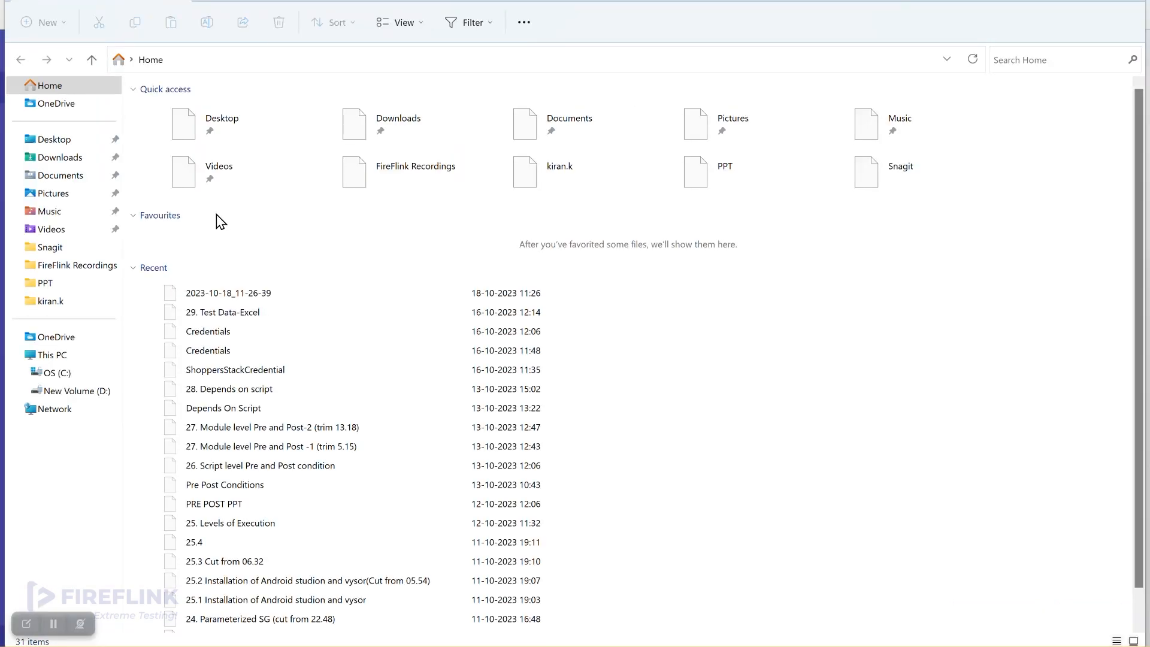
# Open the Credentials workbook from Downloads in Excel, then switch back to Fireflink in Chrome
pyautogui.click(61, 158)
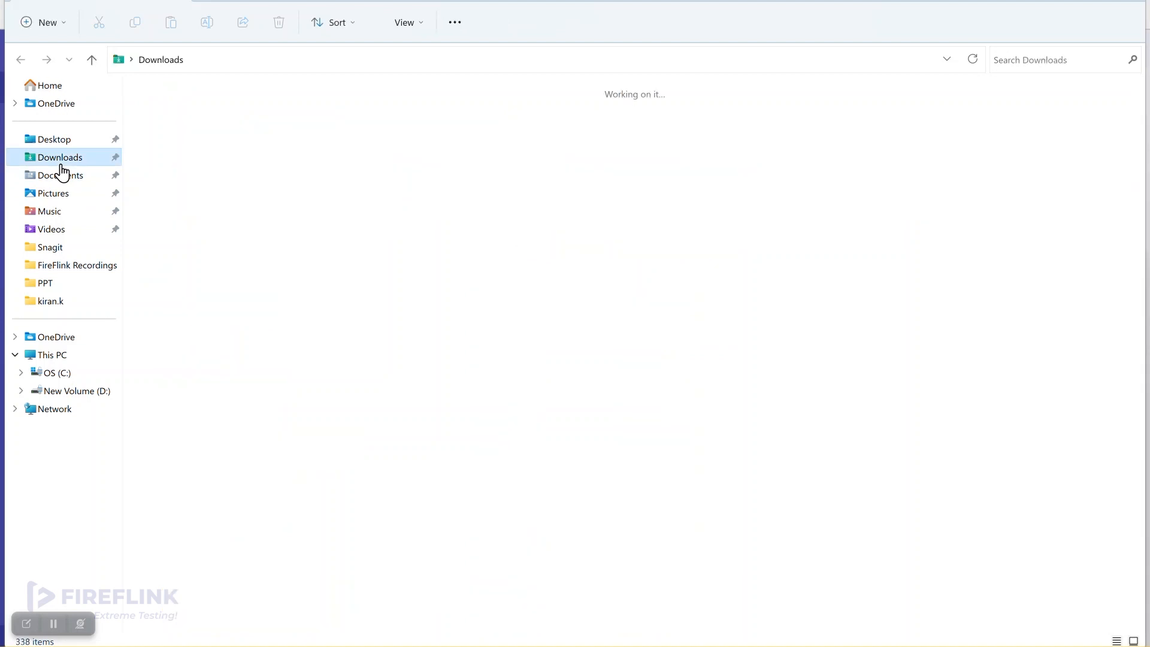
pyautogui.click(191, 168)
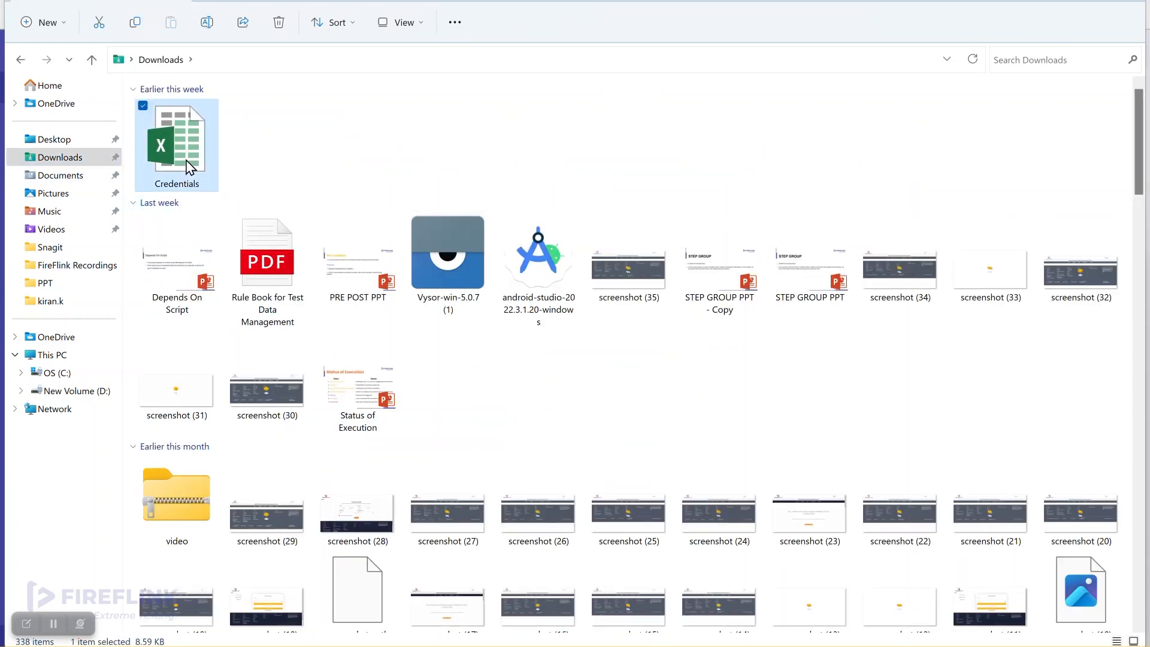
pyautogui.doubleClick(191, 169)
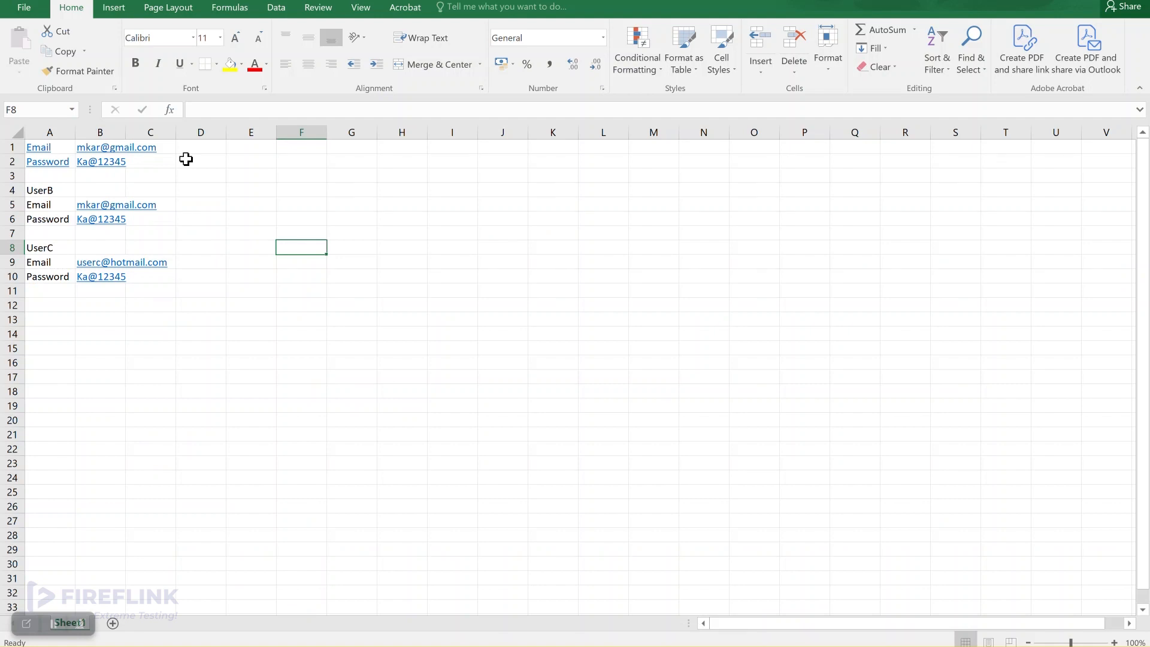
pyautogui.click(54, 623)
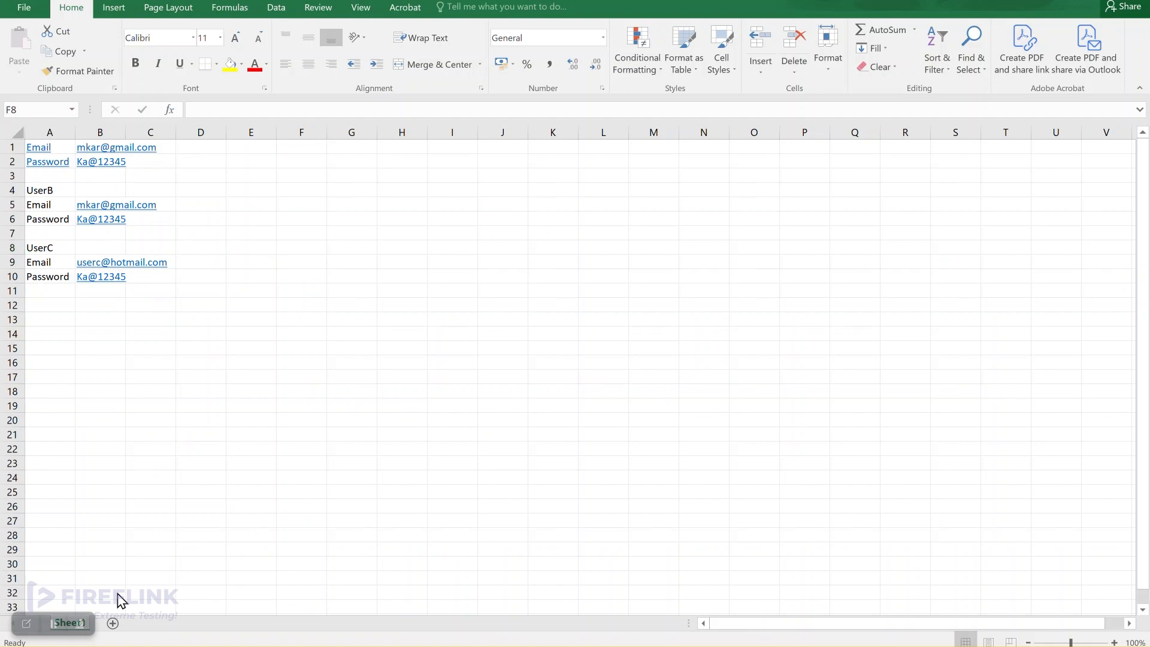
pyautogui.hotkey('alt', 'Tab')
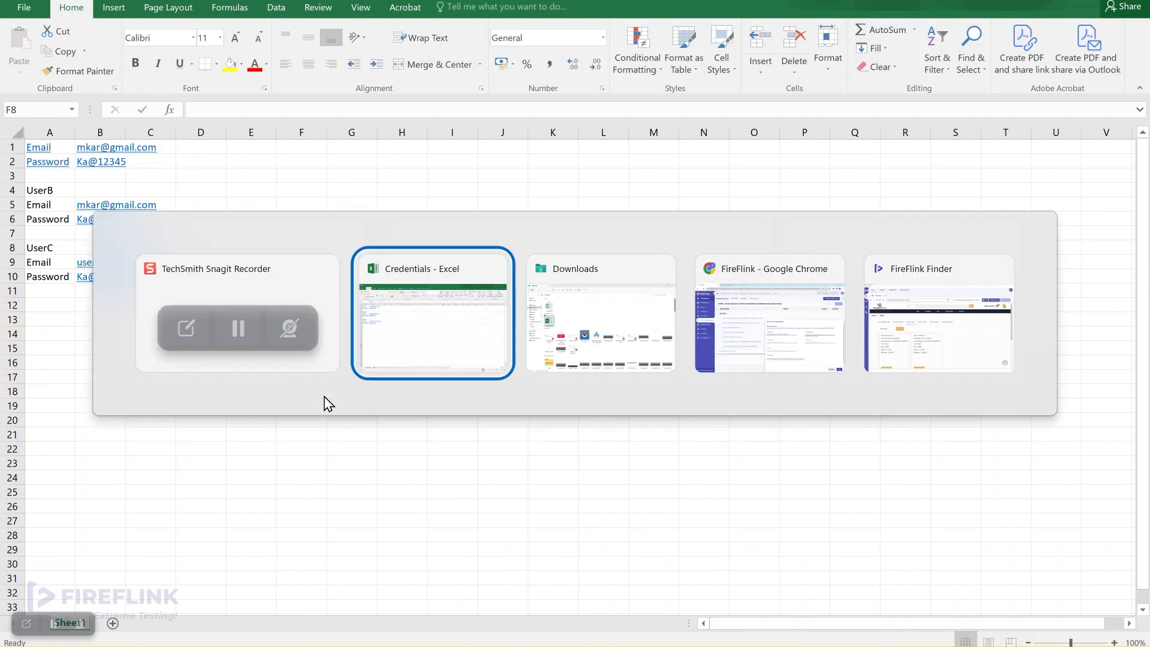
pyautogui.hotkey('alt', 'Tab')
pyautogui.hotkey('alt', 'Tab')
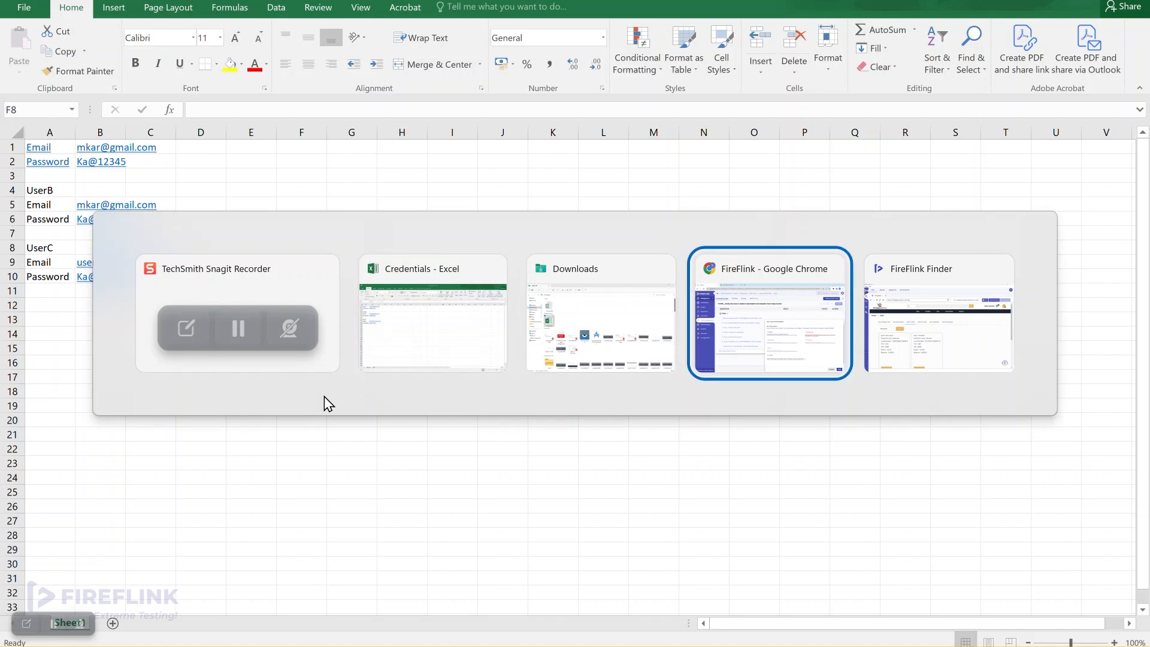
# Enter Sheet1 as the write step's sheet name and return to the Credentials workbook
pyautogui.write('S')
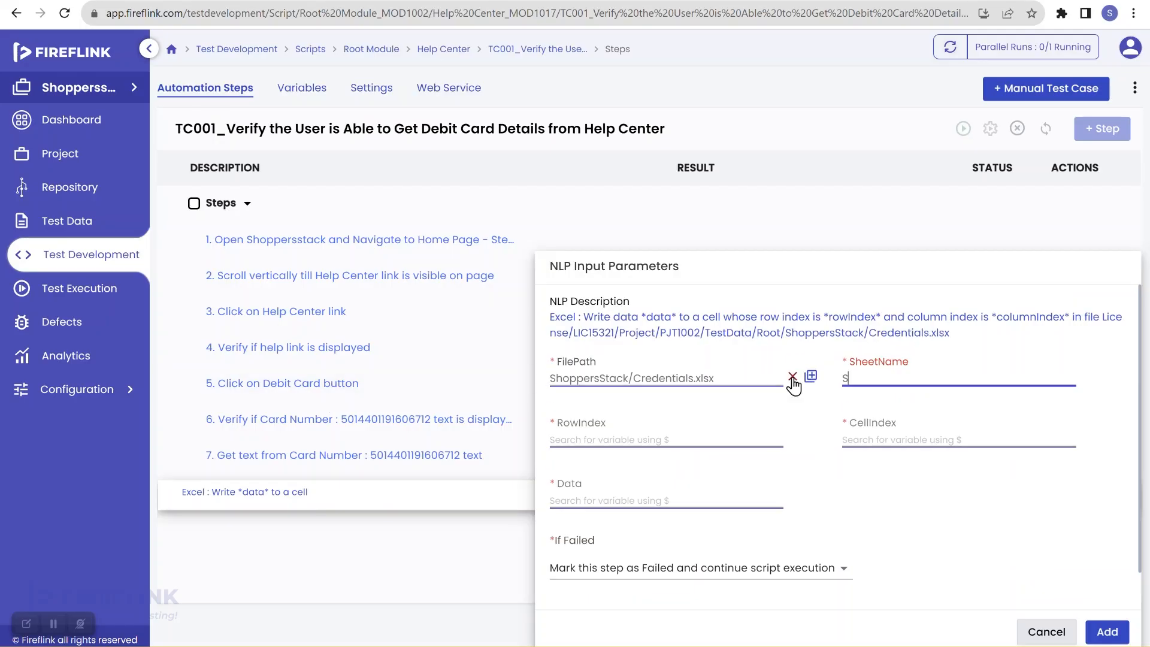
pyautogui.write('heet1')
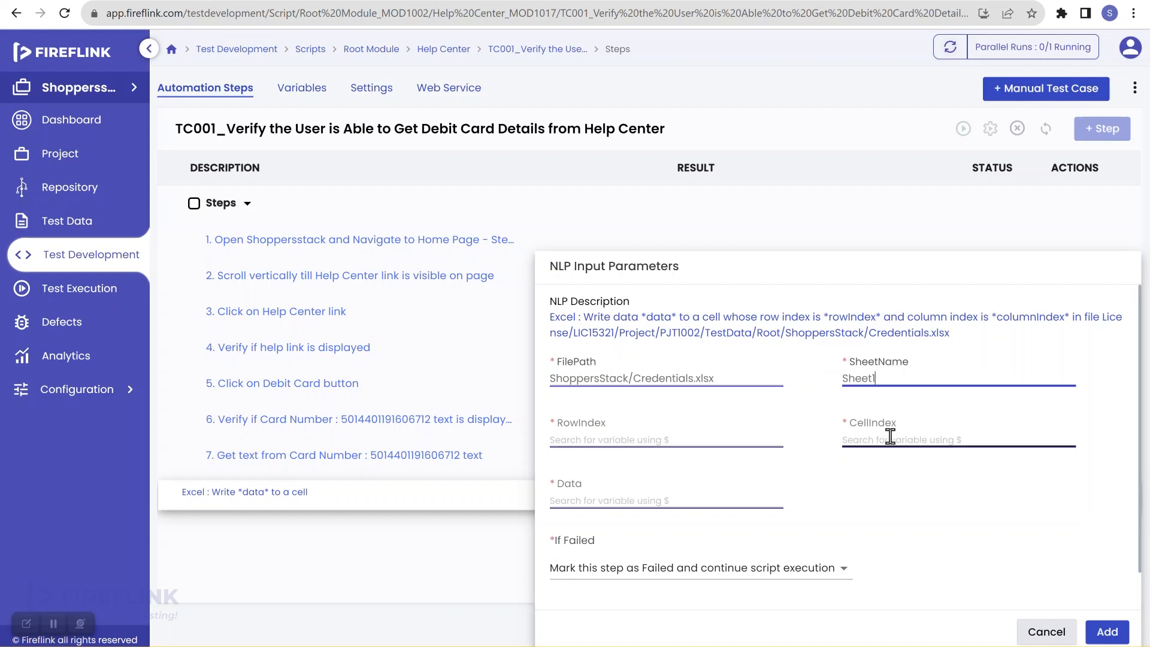
pyautogui.hotkey('alt', 'Tab')
pyautogui.hotkey('alt', 'Tab')
pyautogui.hotkey('alt', 'Tab')
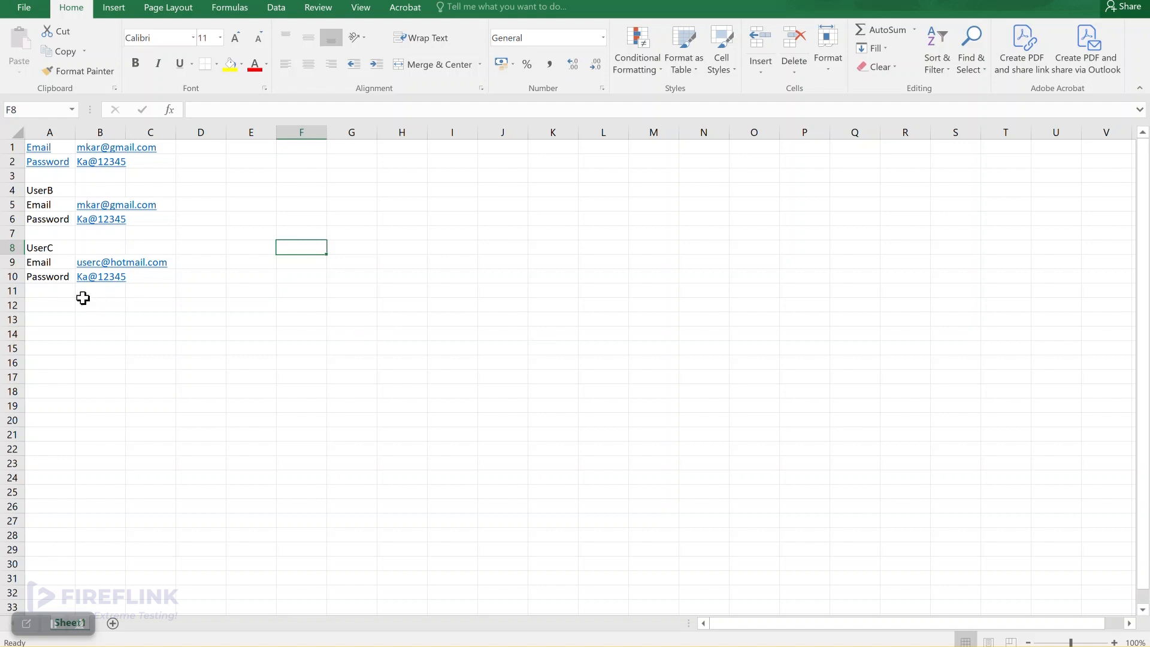
pyautogui.click(49, 304)
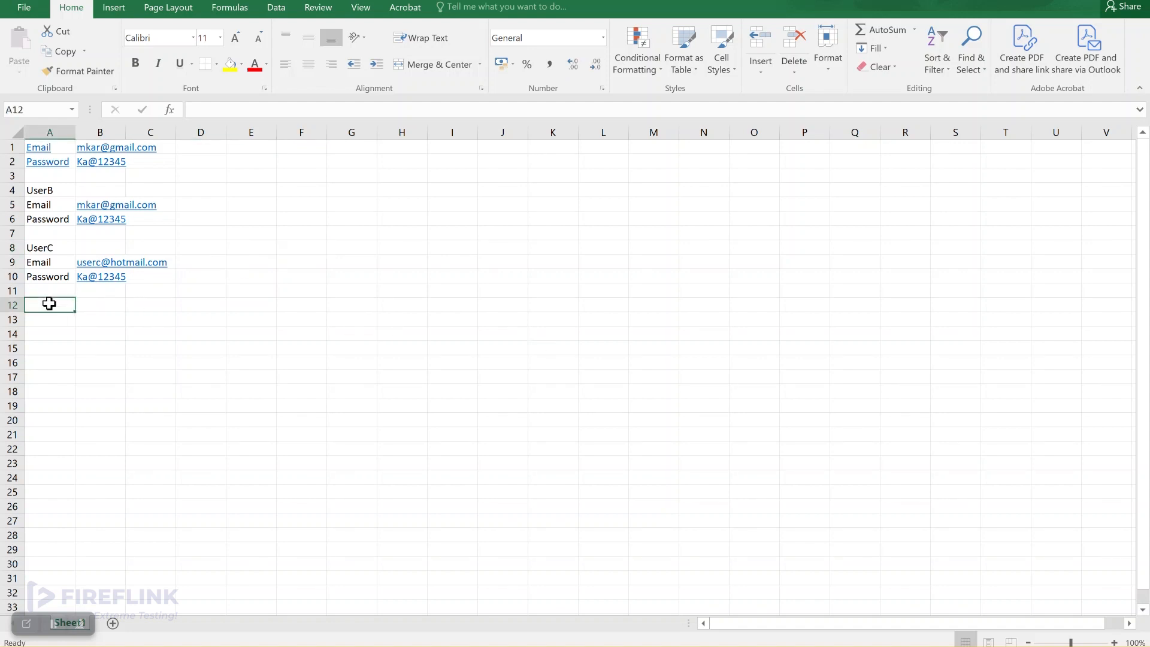
pyautogui.click(7, 304)
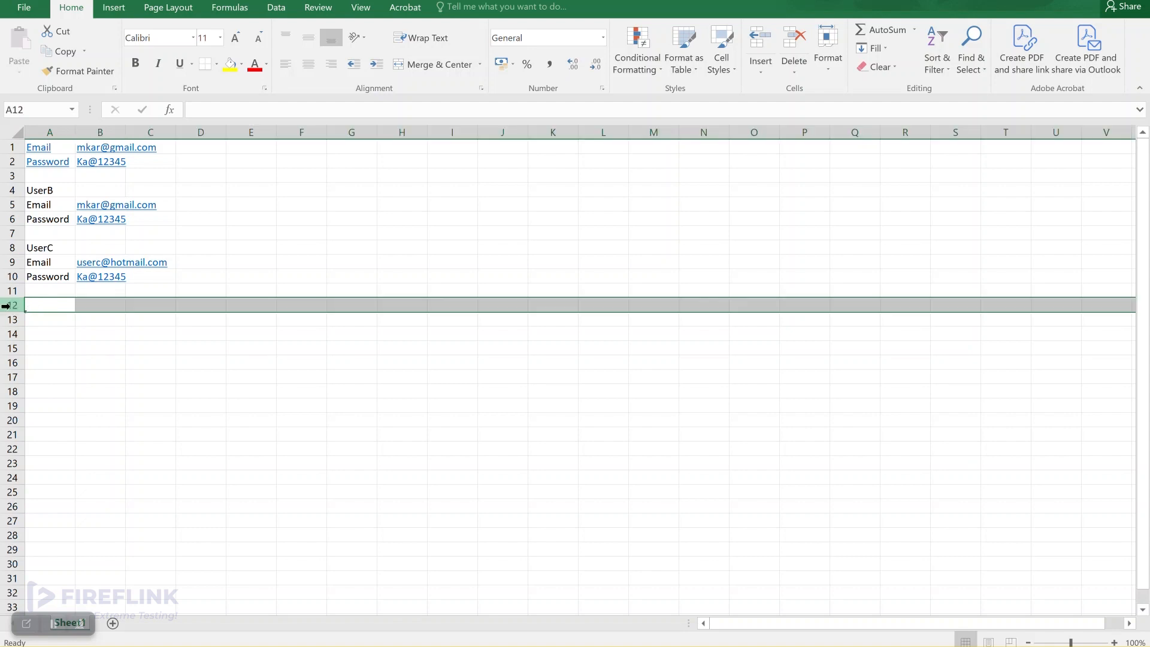
pyautogui.click(51, 129)
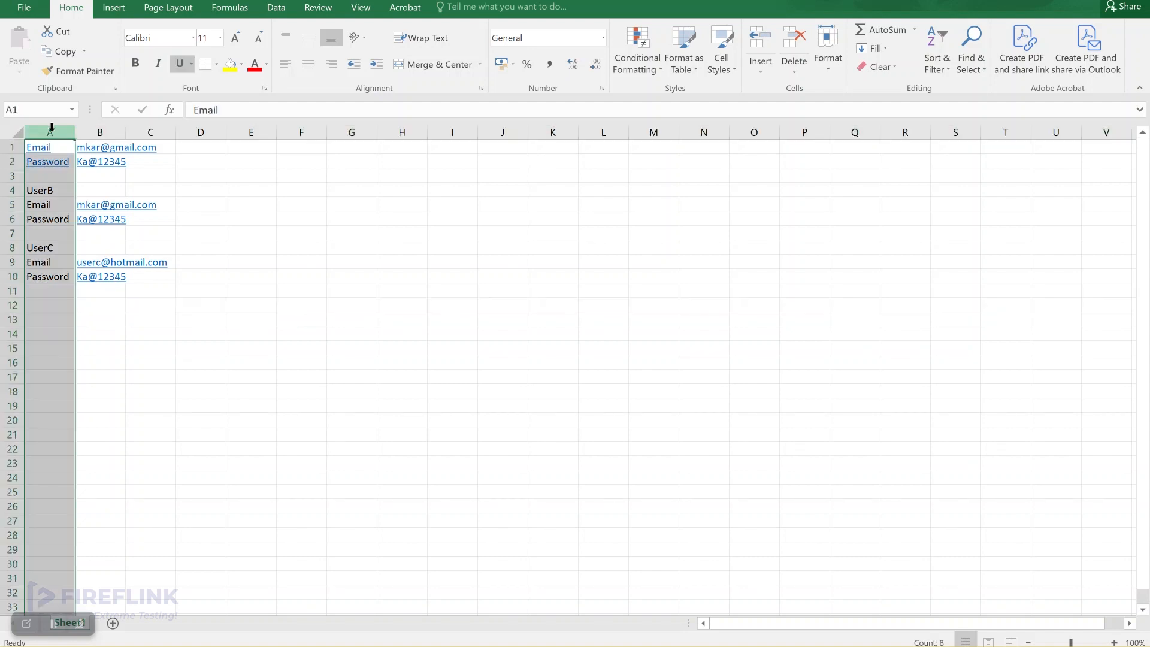
pyautogui.click(40, 304)
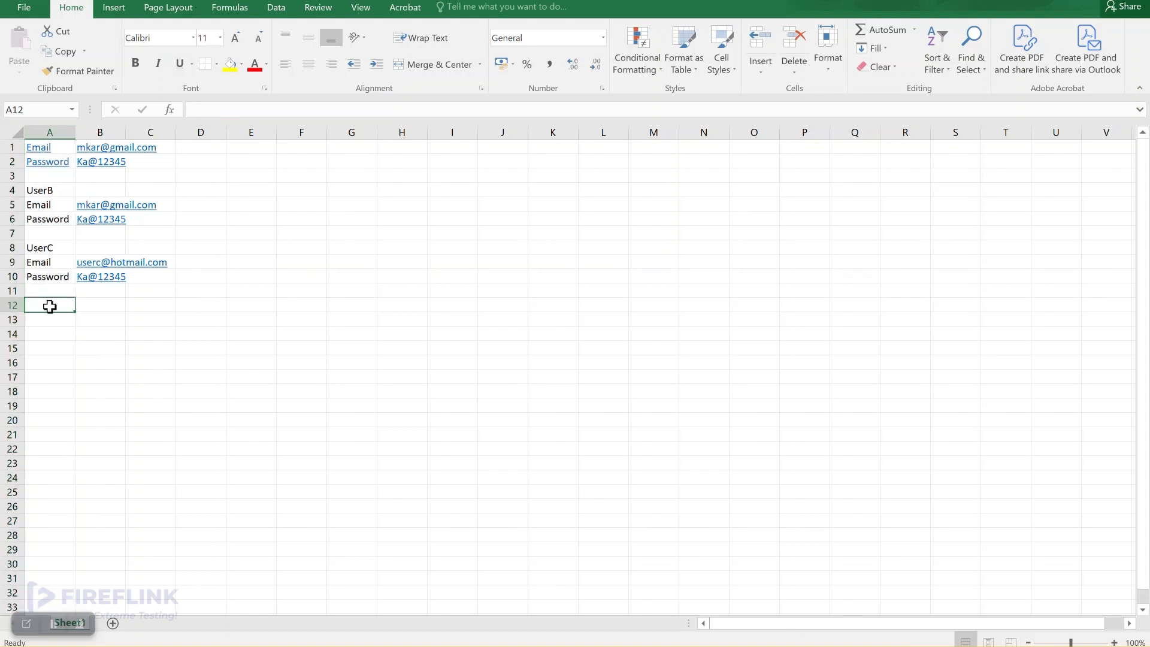
pyautogui.click(12, 305)
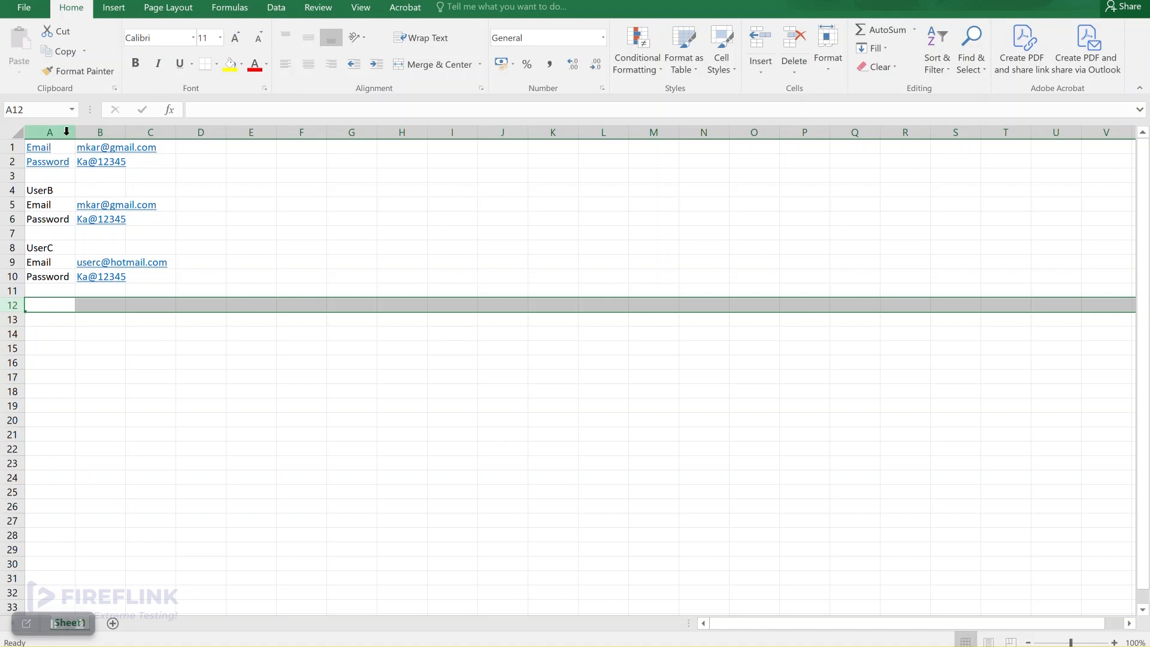
pyautogui.hotkey('alt', 'Tab')
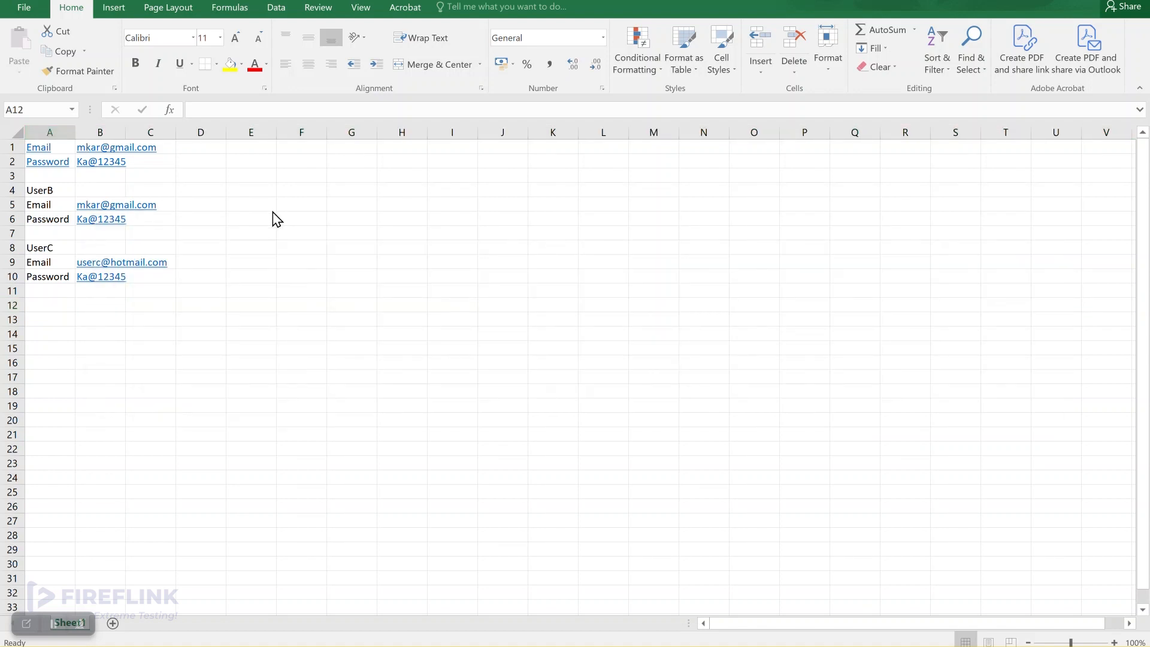
pyautogui.press('super')
pyautogui.press('super')
pyautogui.hotkey('alt', 'Tab')
pyautogui.hotkey('alt', 'Tab')
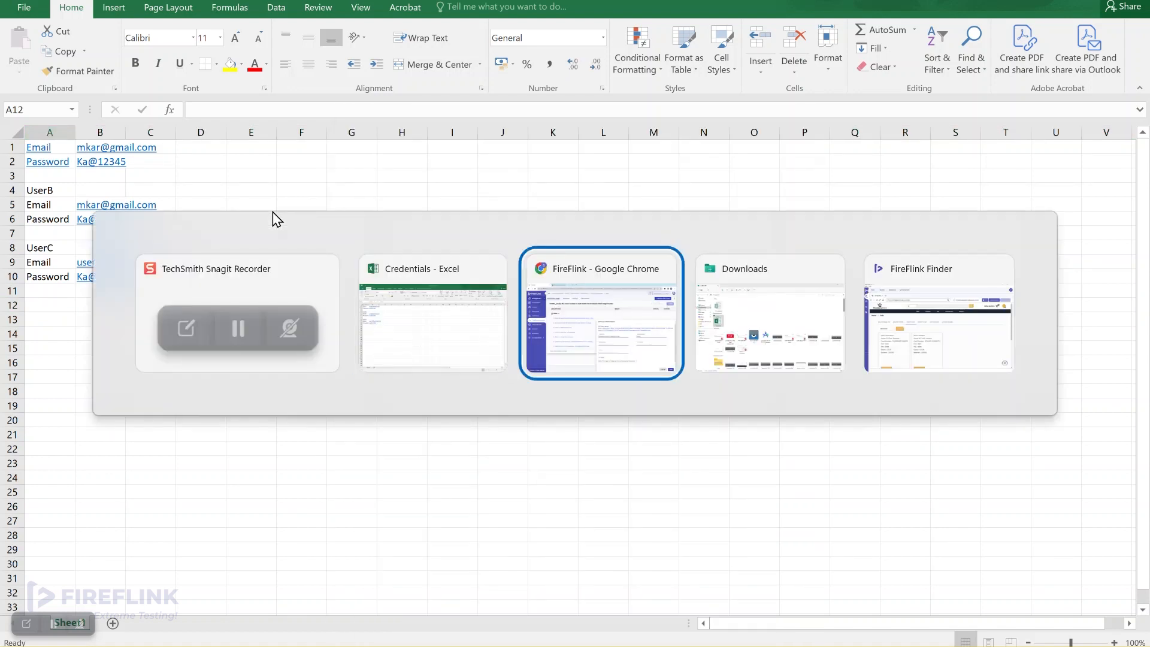
# Set RowIndex 11, CellIndex 0 and Data $cardNumber for the Excel write step
pyautogui.click(610, 440)
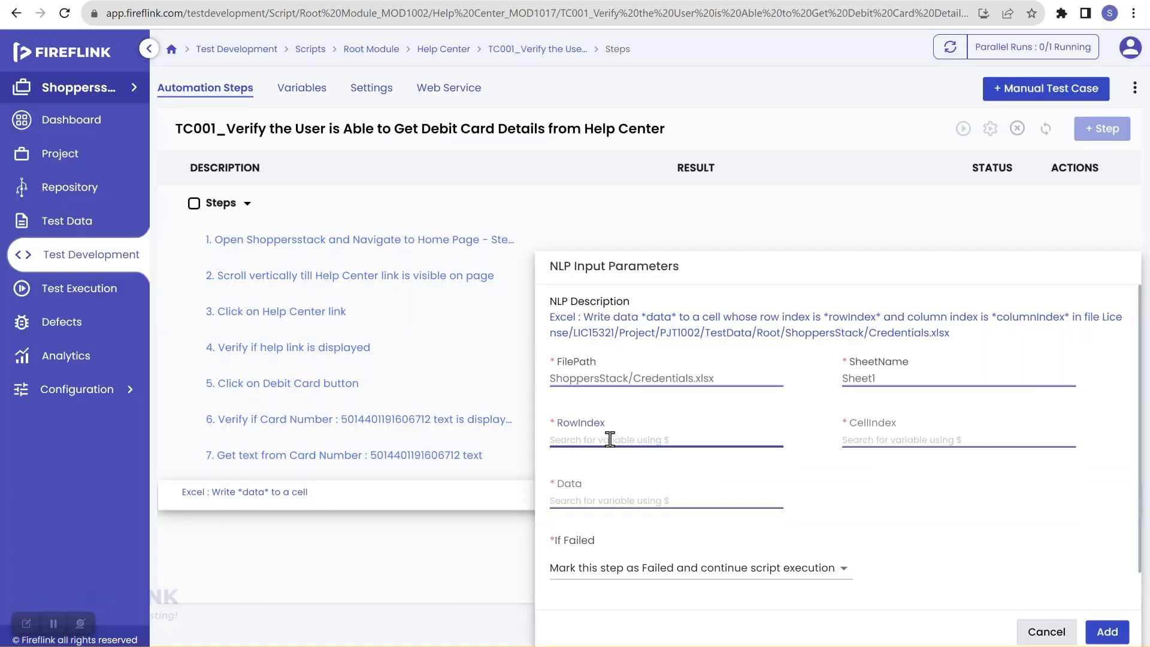
pyautogui.write('11')
pyautogui.click(857, 440)
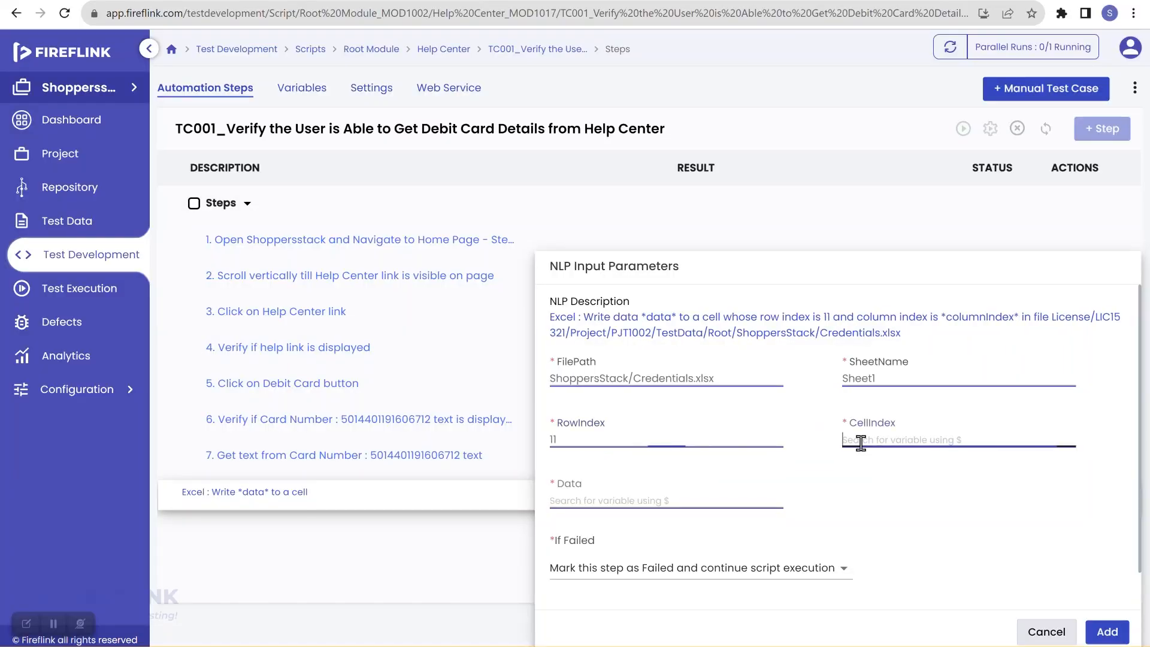
pyautogui.write('0')
pyautogui.click(600, 490)
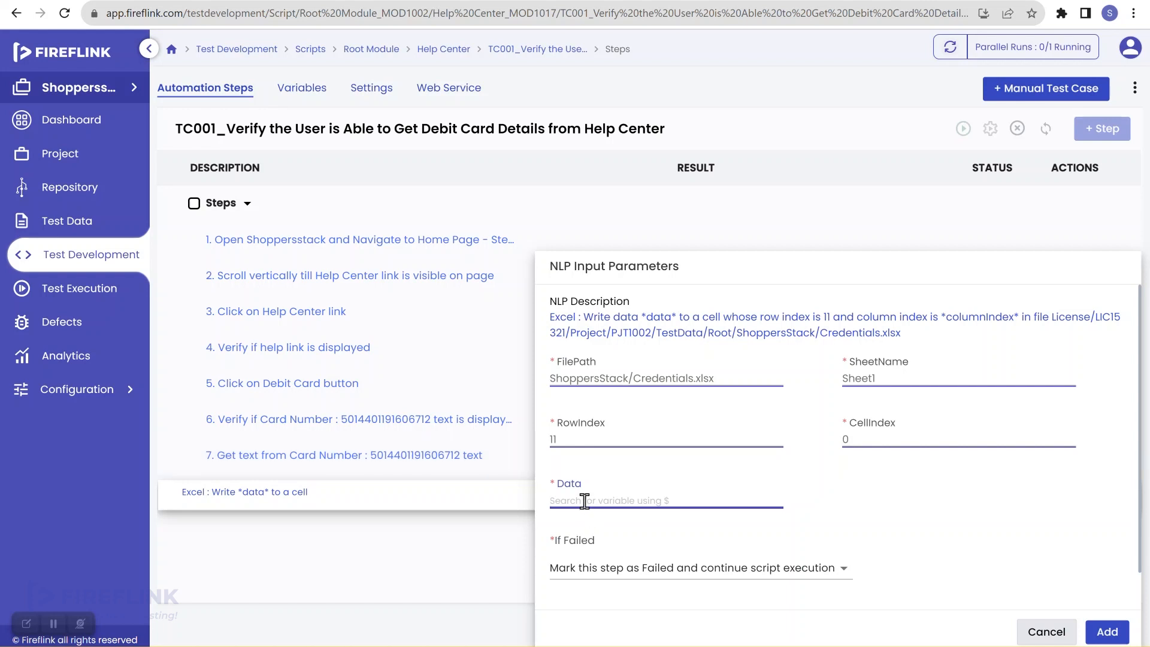
pyautogui.write('$card')
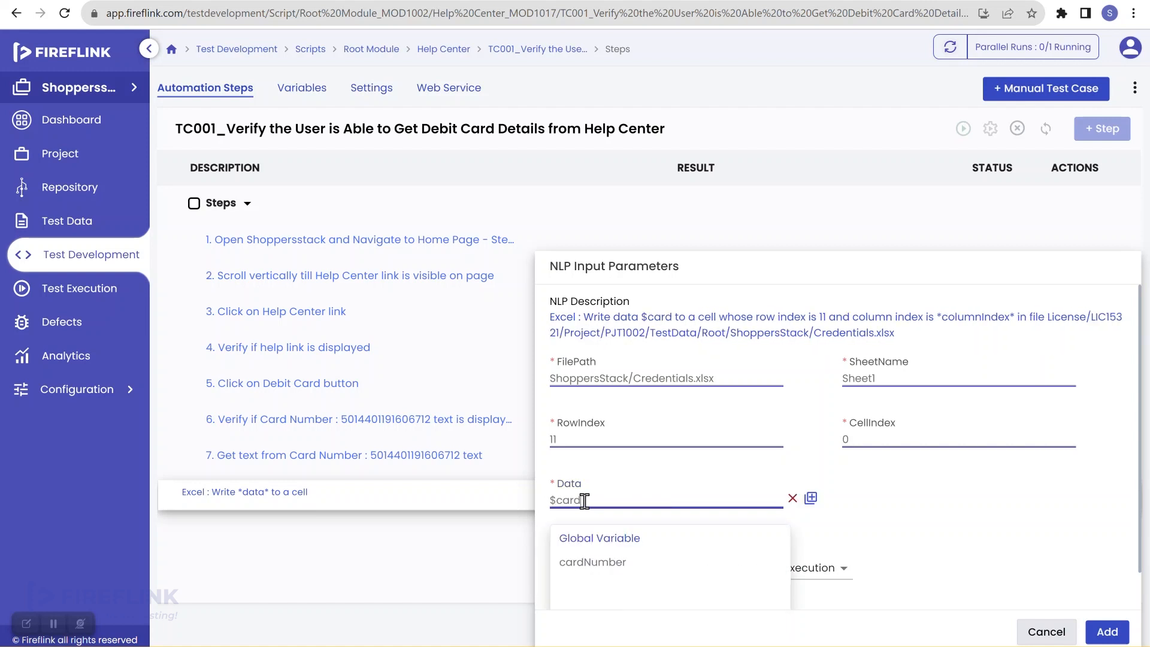
pyautogui.click(590, 563)
# Make the write step stop the script on failure and add it as step 8
pyautogui.click(716, 570)
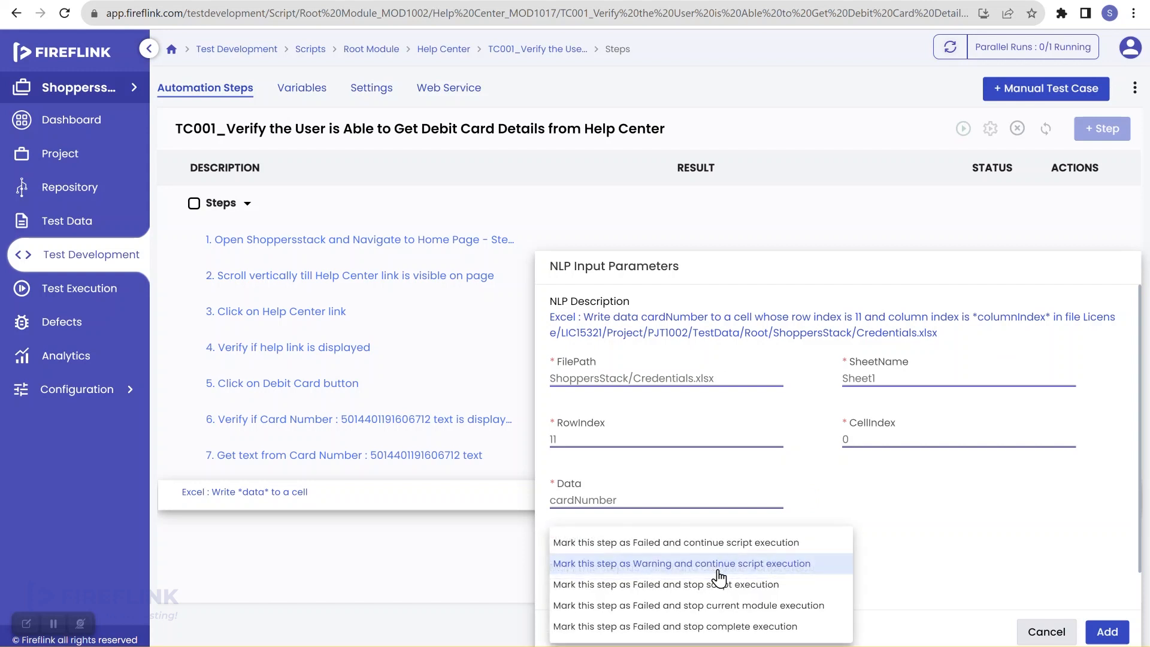
pyautogui.click(721, 584)
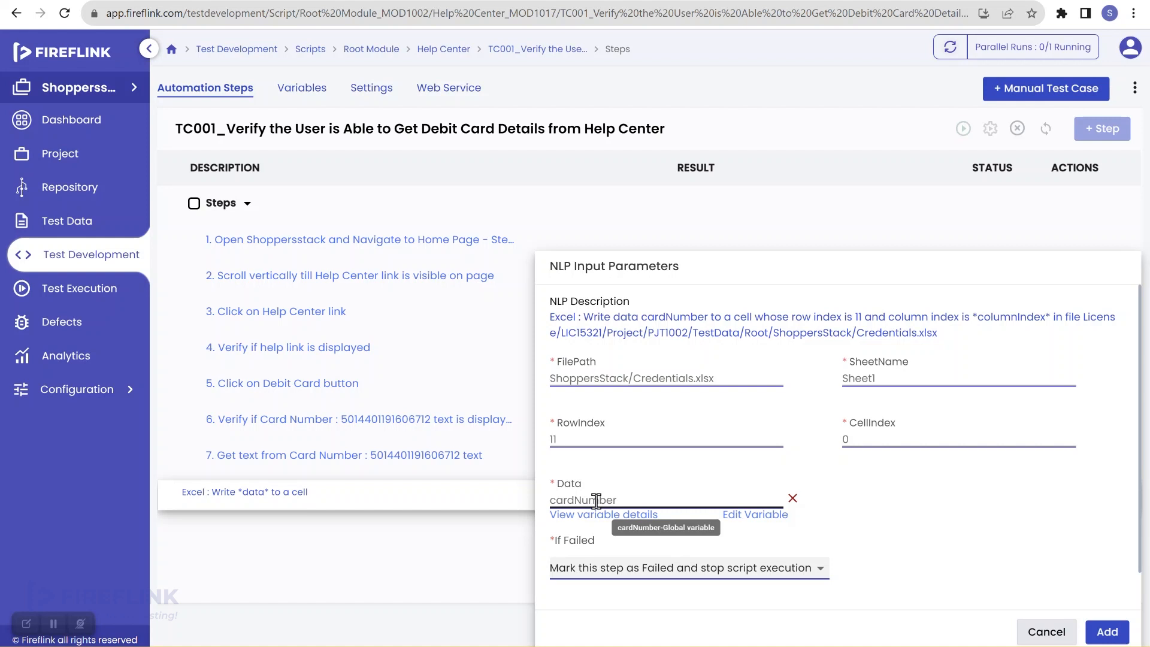
pyautogui.moveTo(840, 646)
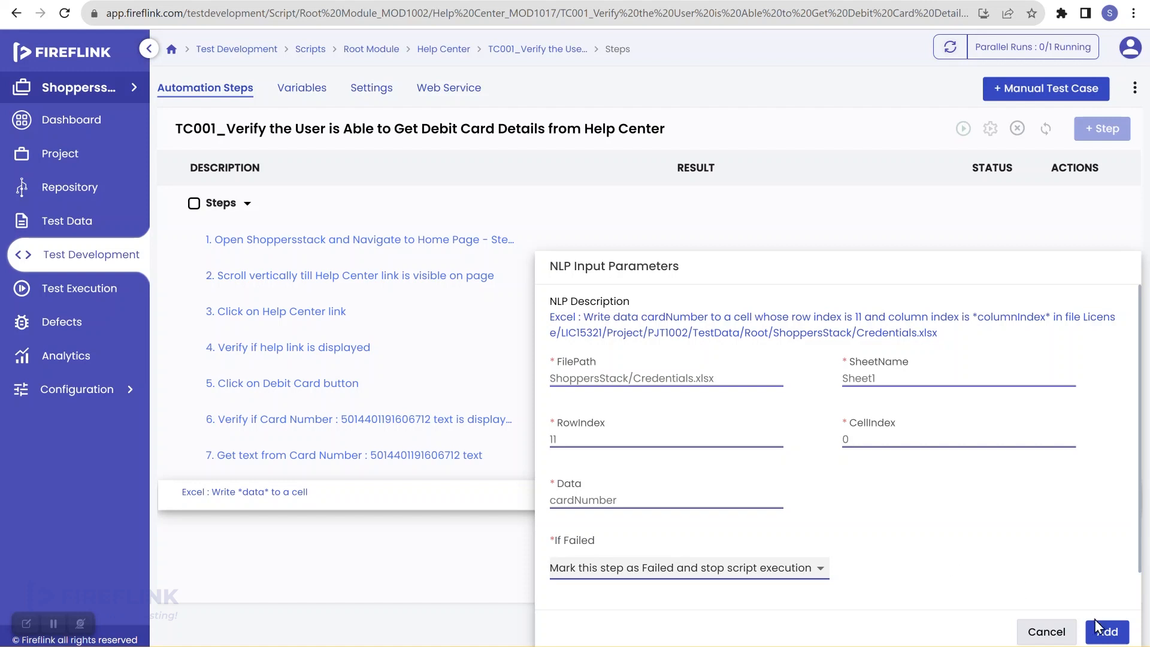
pyautogui.click(1105, 632)
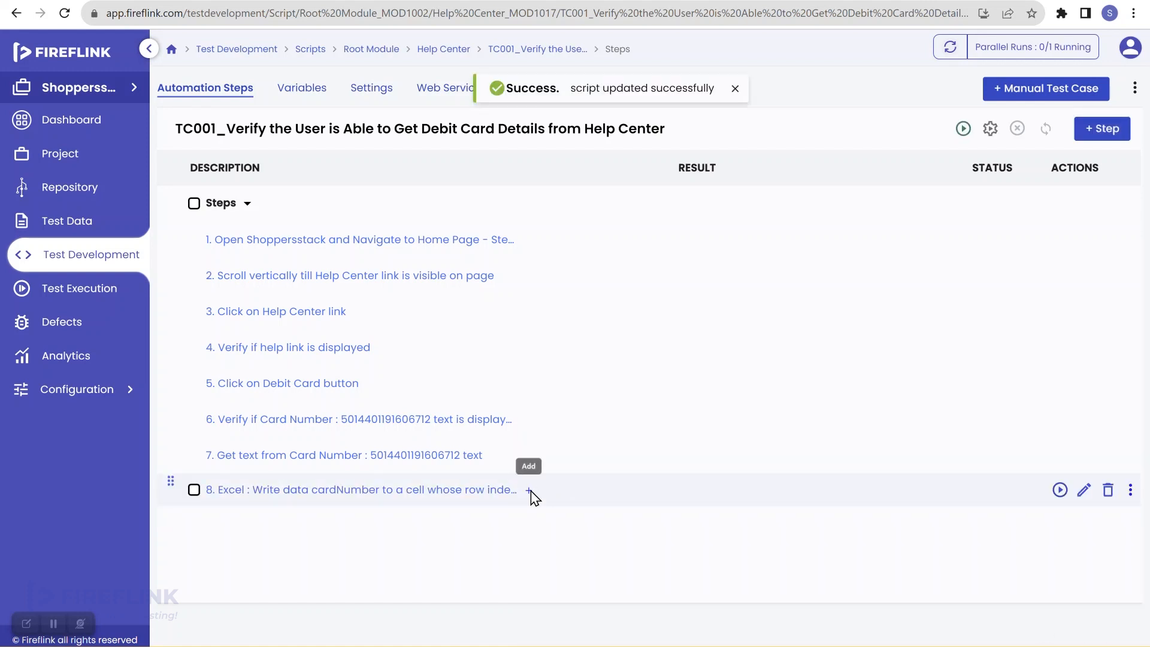
# Search 'close' after step 8 and add the CloseBrowser step group as step 9
pyautogui.click(531, 492)
pyautogui.click(389, 529)
pyautogui.write('close')
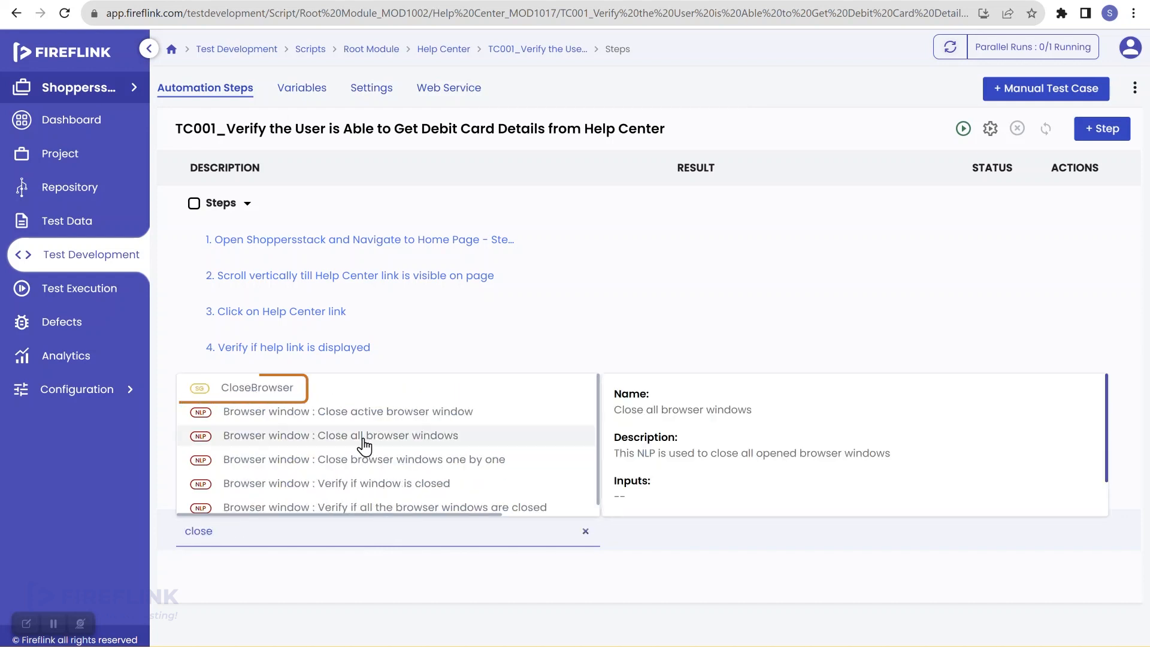
pyautogui.click(340, 389)
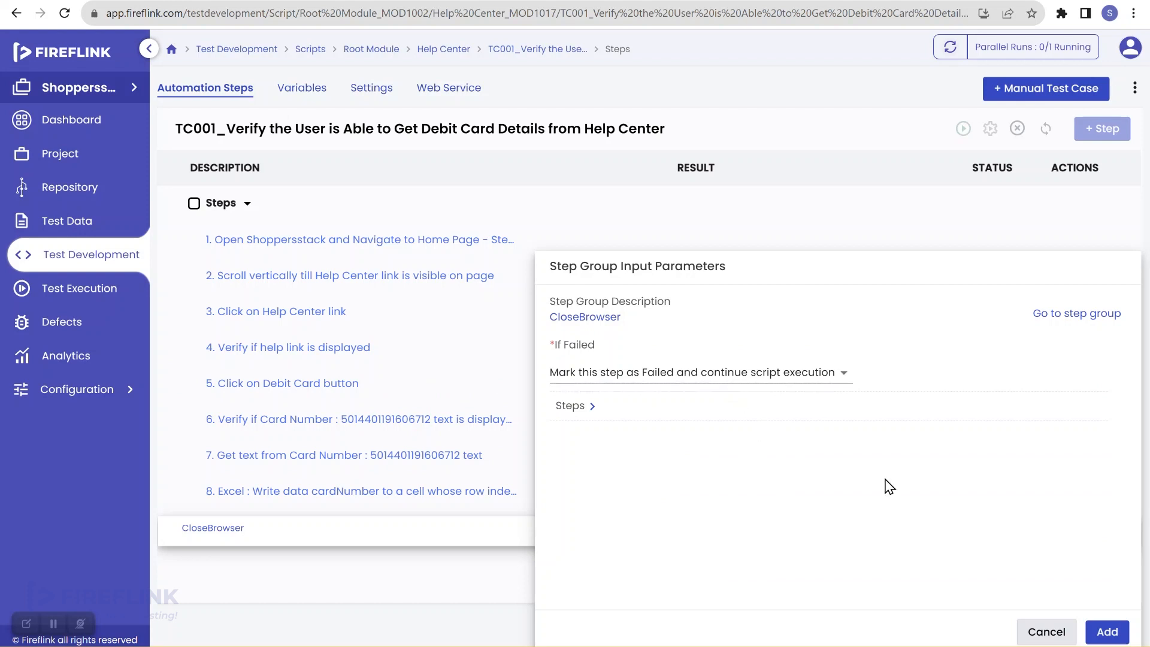
pyautogui.click(1108, 631)
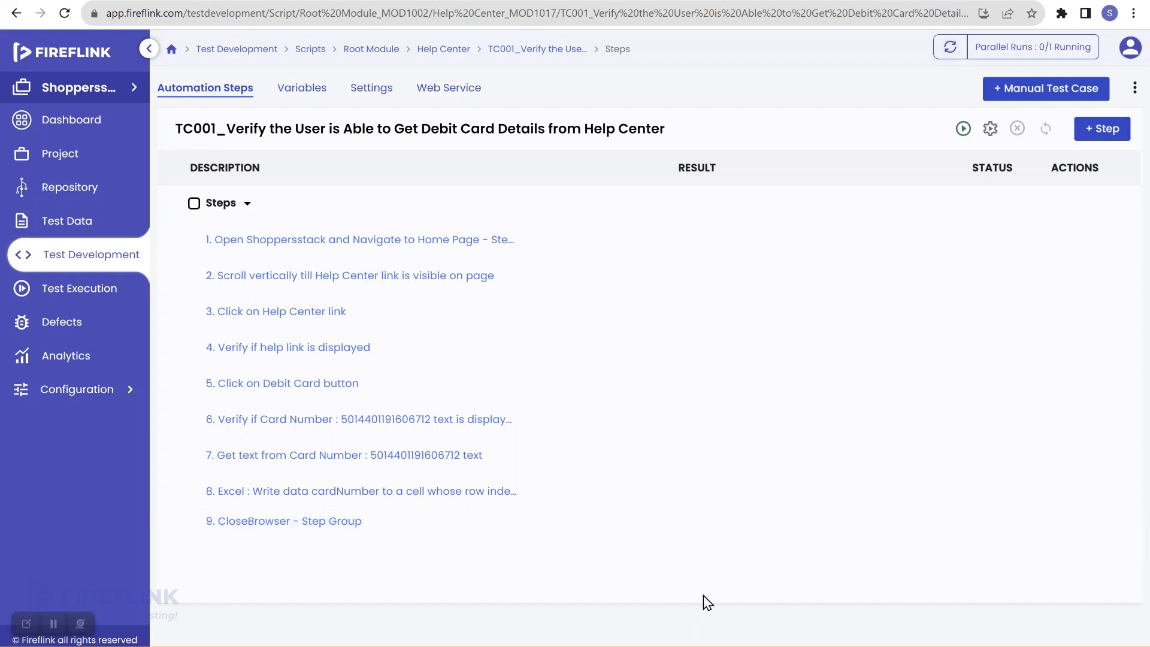
# Quick-run TC001 from Quick Run Settings after reviewing the step wait settings
pyautogui.moveTo(774, 645)
pyautogui.click(773, 594)
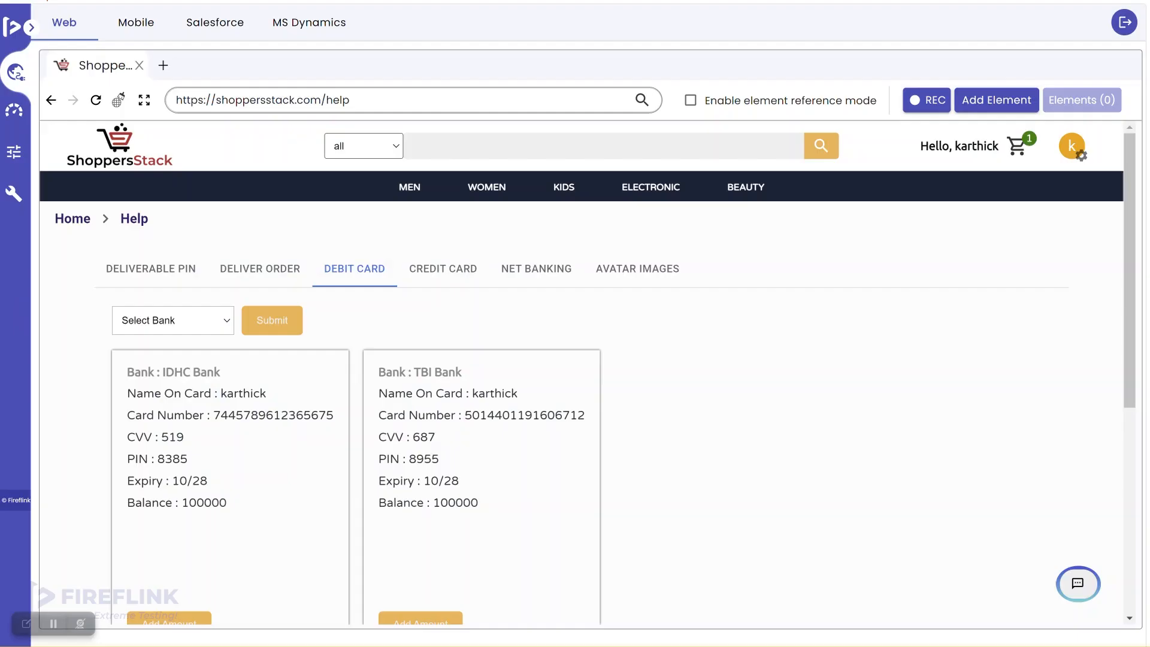
pyautogui.click(14, 152)
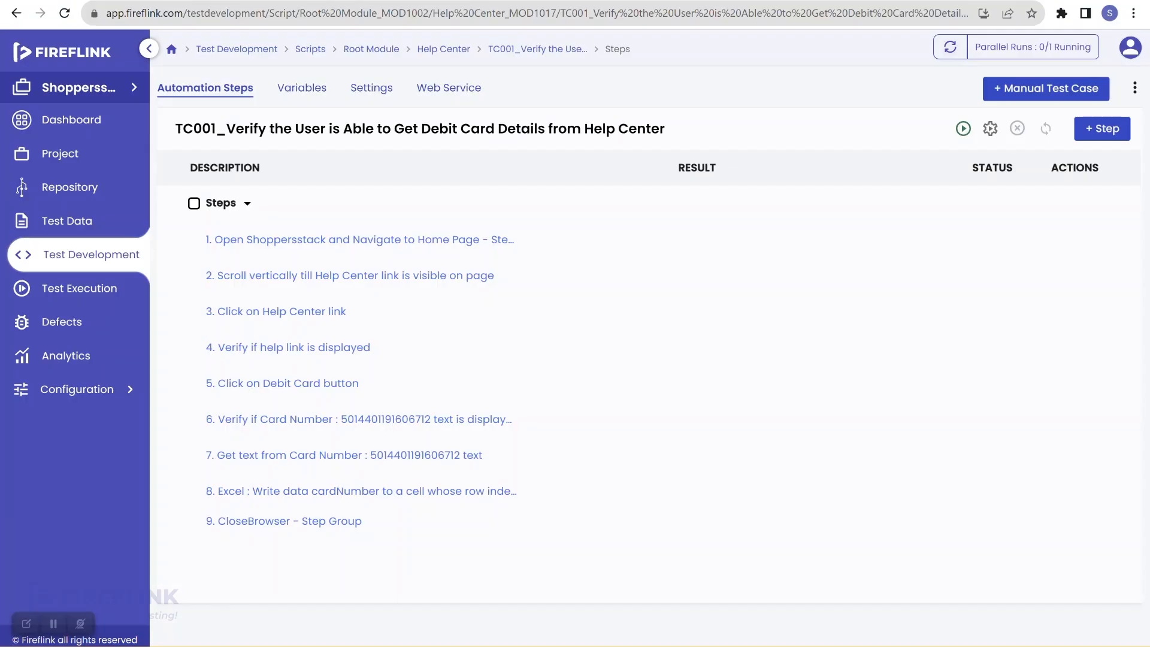
pyautogui.click(990, 129)
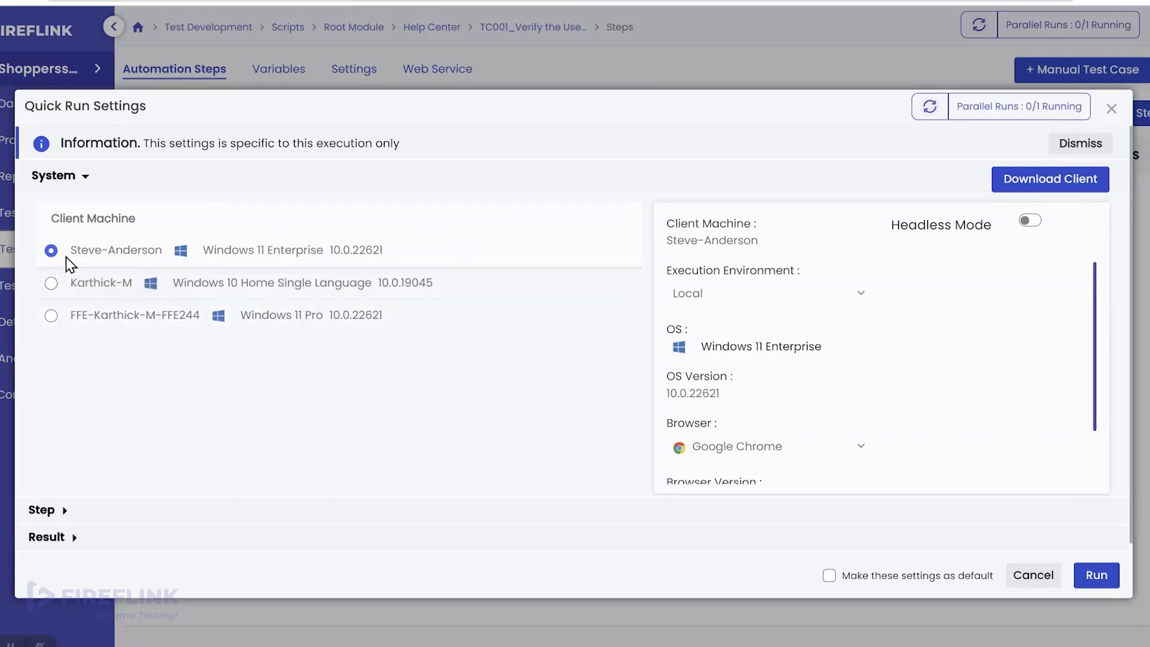
pyautogui.click(65, 510)
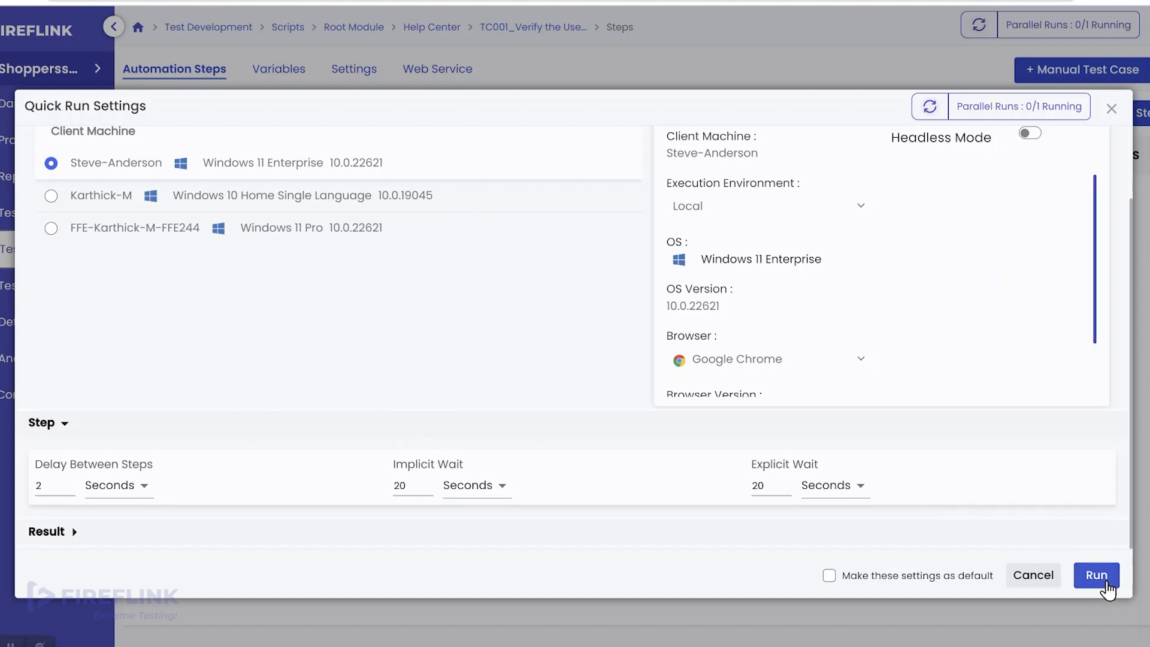
pyautogui.click(1097, 575)
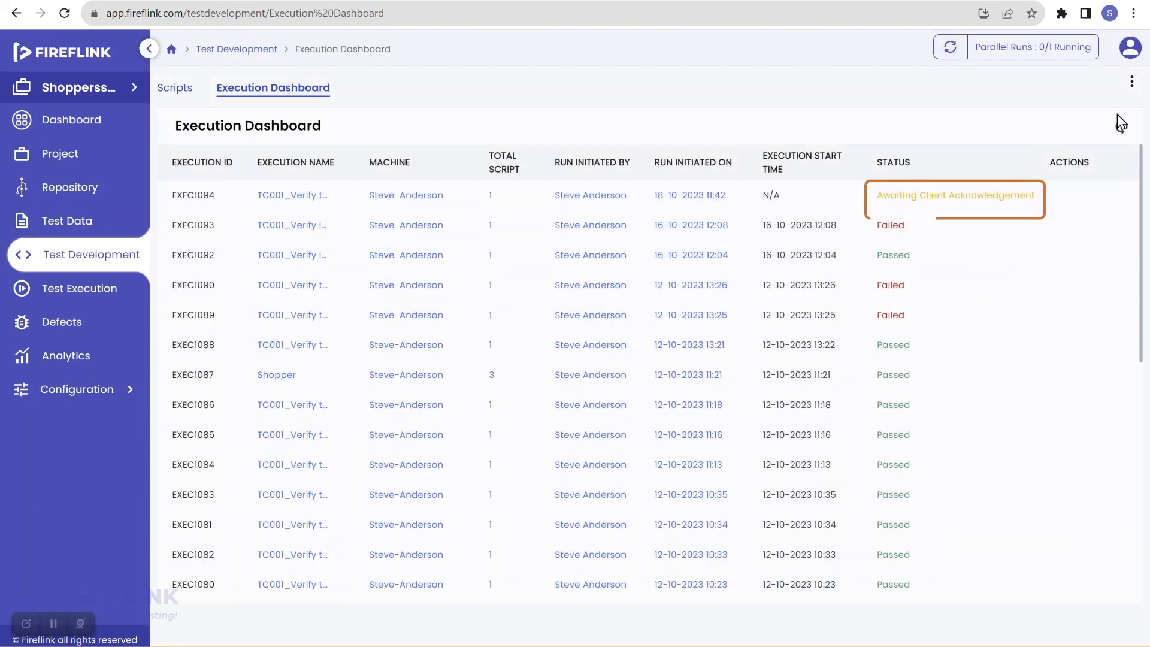
# Sync the execution statuses while the automated run logs in on ShoppersStack
pyautogui.click(1124, 130)
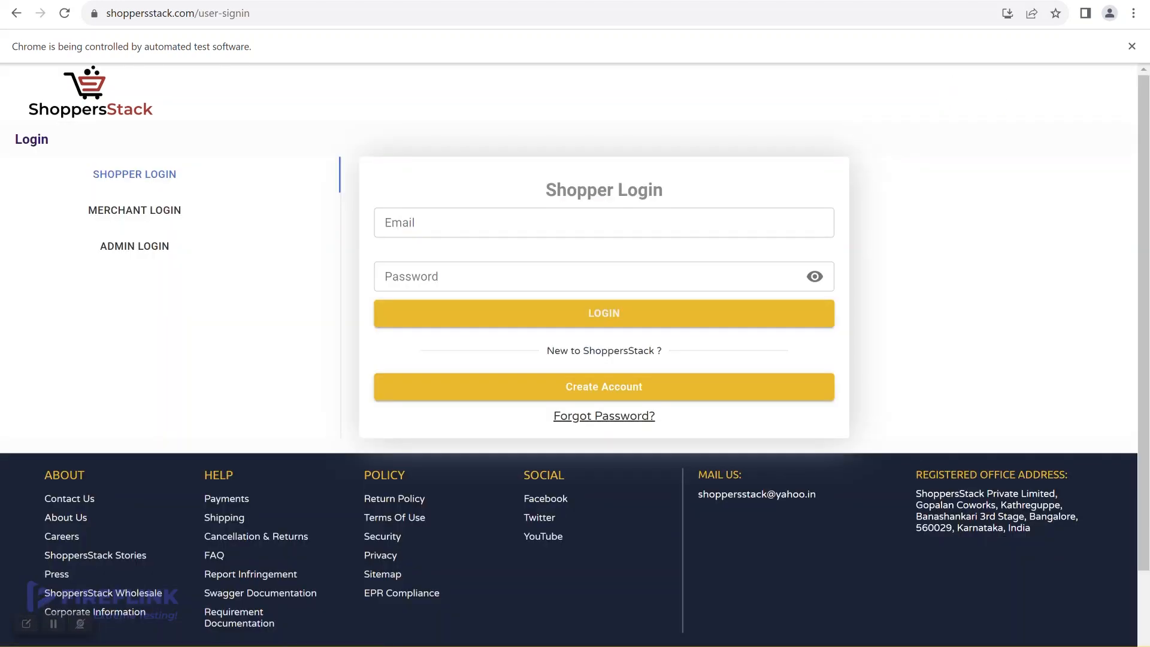
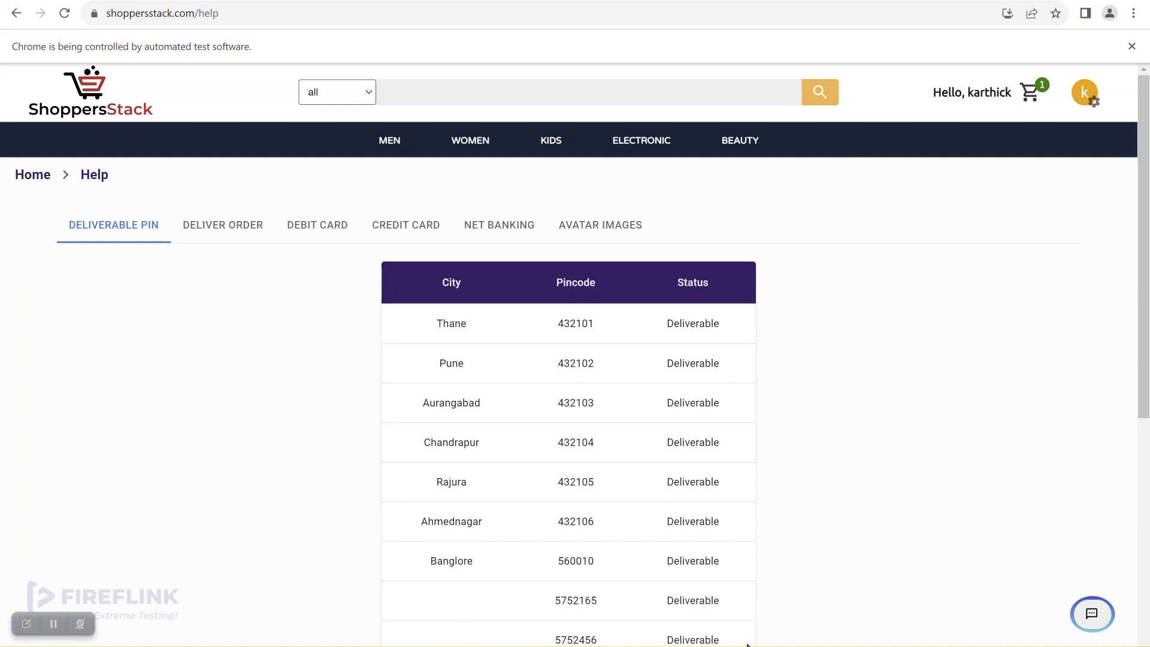
pyautogui.moveTo(725, 646)
pyautogui.click(725, 593)
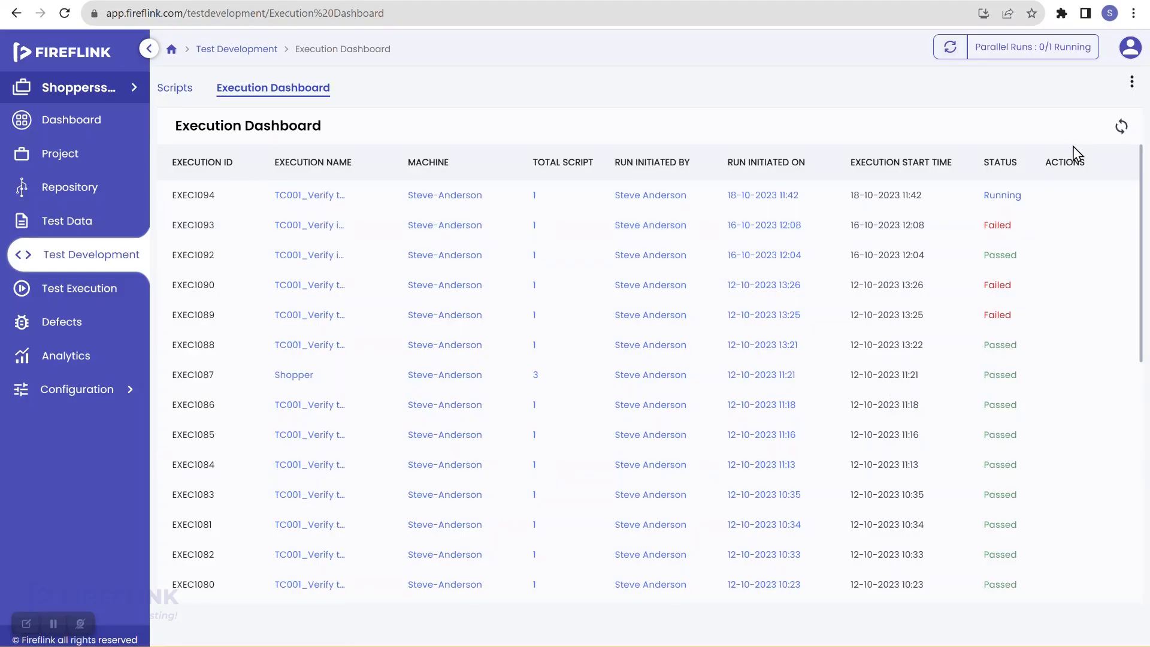
pyautogui.click(1123, 127)
# Watch the automated run reach the Help page, then sync to see EXEC1094 marked Failed
pyautogui.click(860, 590)
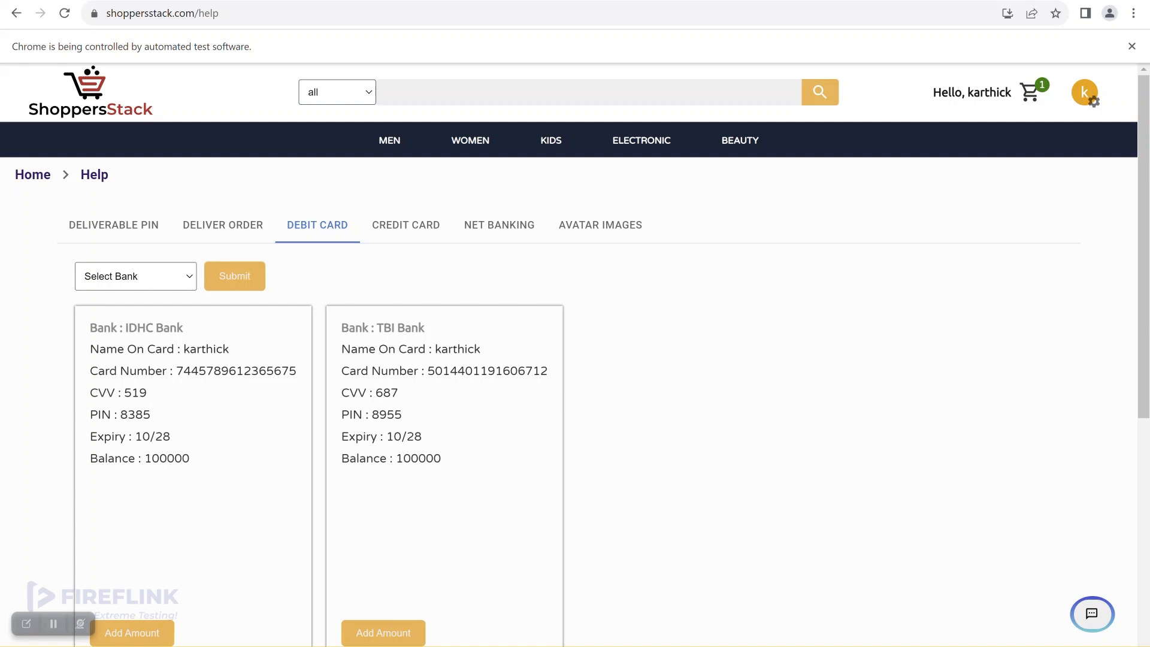
pyautogui.moveTo(726, 646)
pyautogui.click(726, 599)
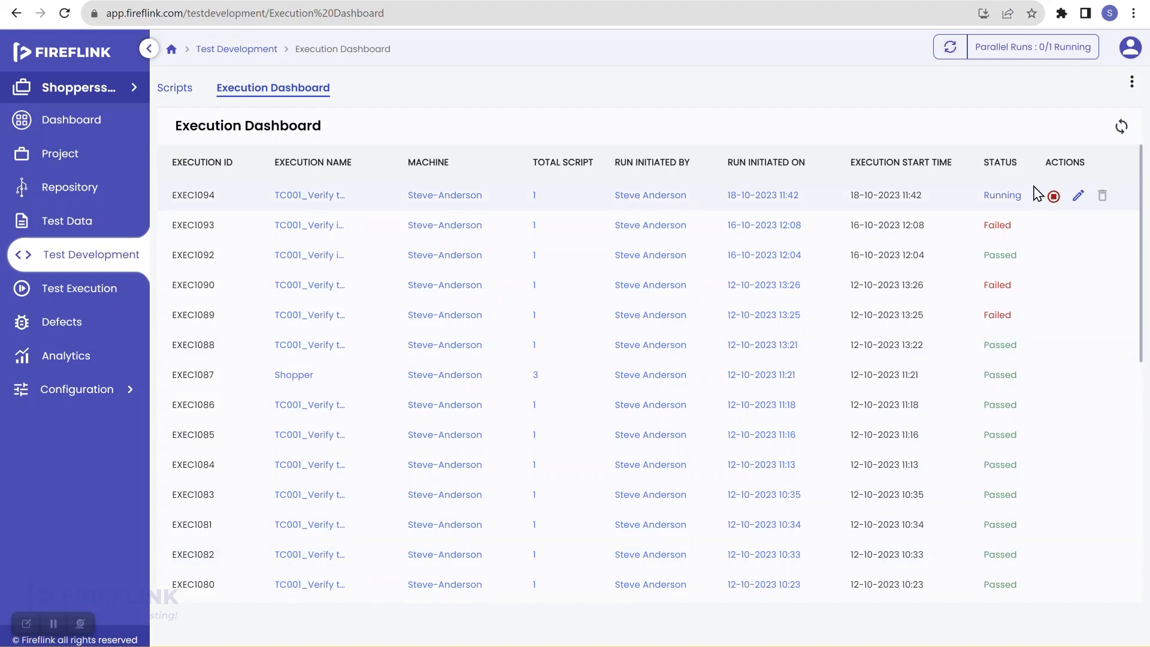
pyautogui.click(1119, 130)
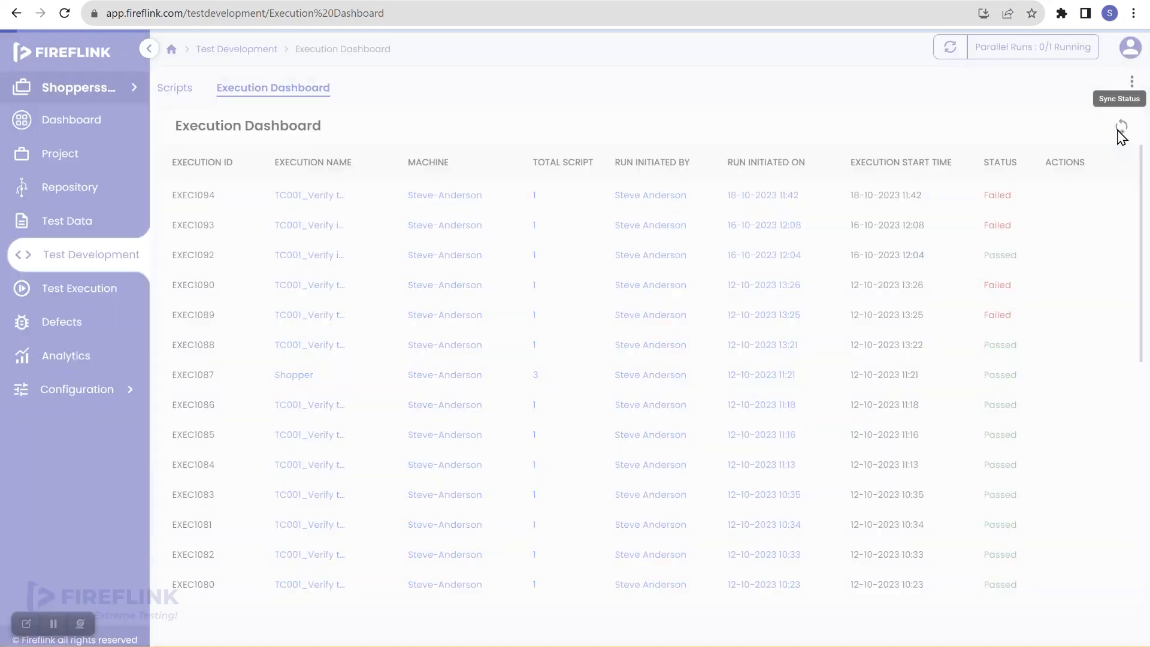
# Open EXEC1094's results and drill into the Help Center TC001 step list
pyautogui.click(998, 197)
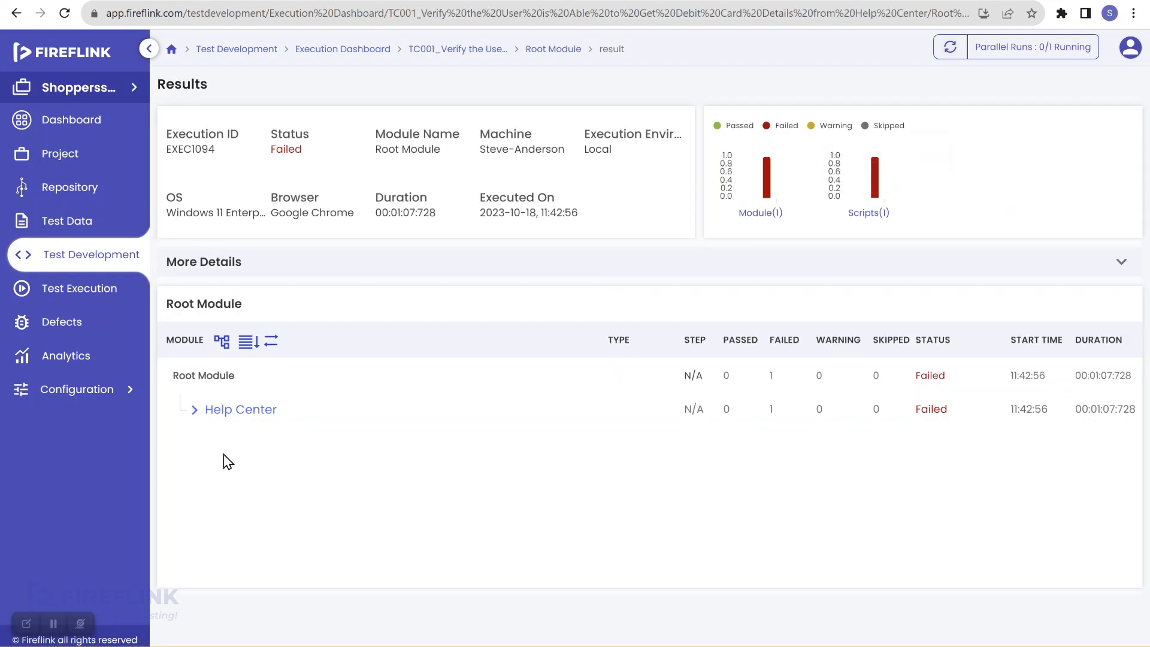
pyautogui.click(193, 410)
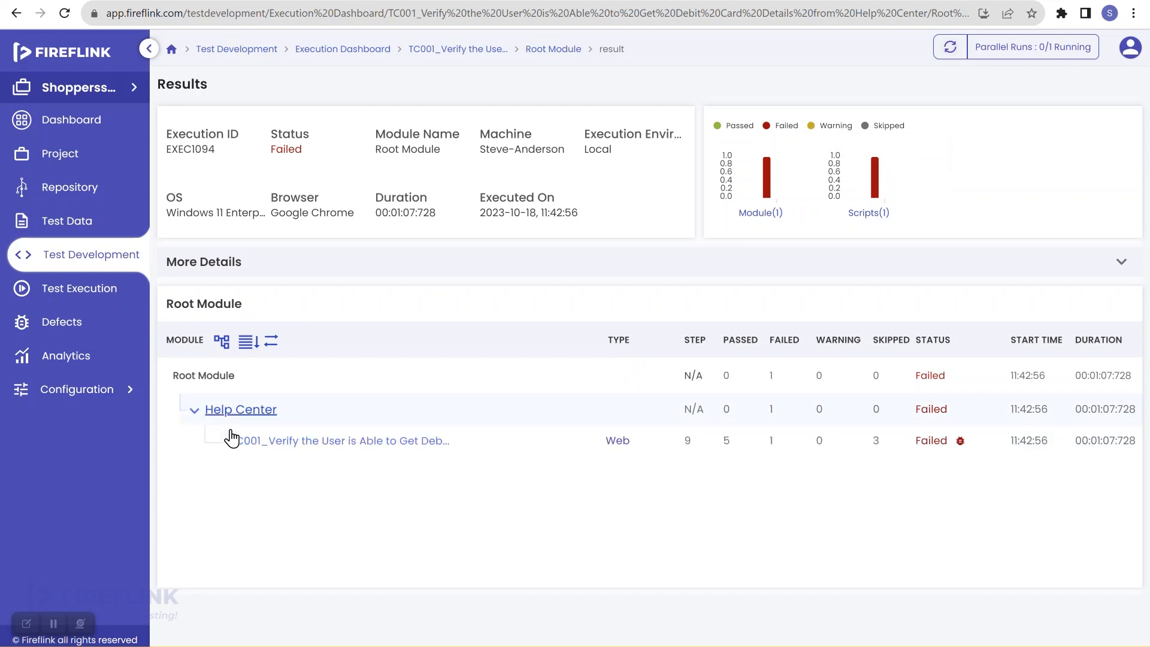
pyautogui.click(289, 442)
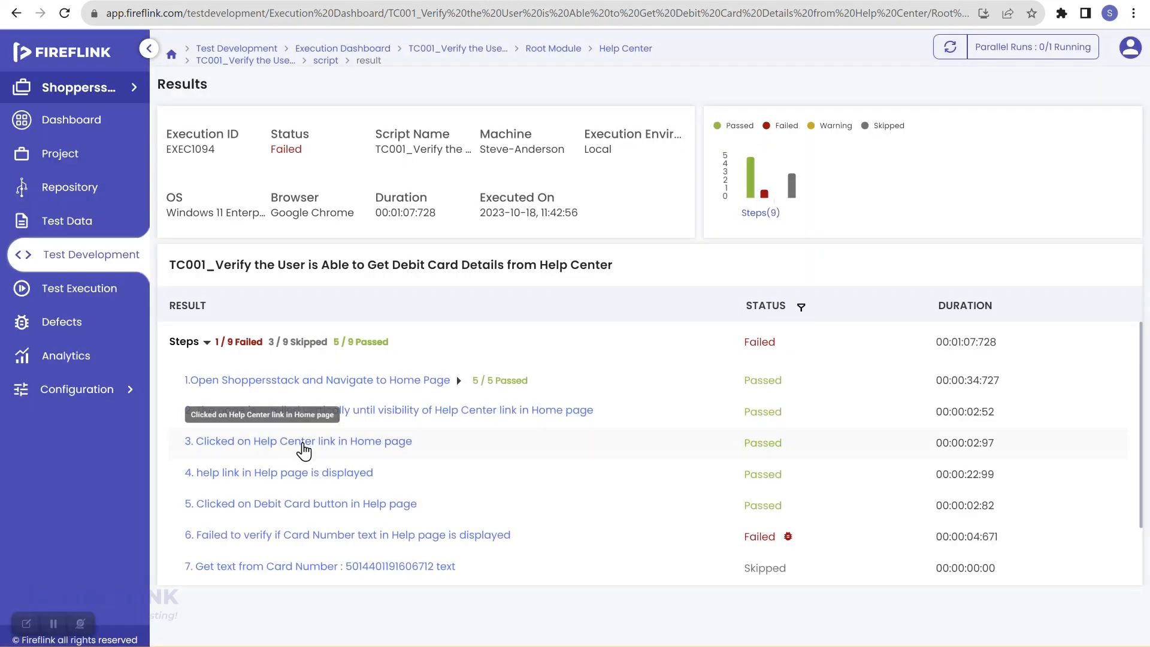
pyautogui.scroll(-2, 524, 496)
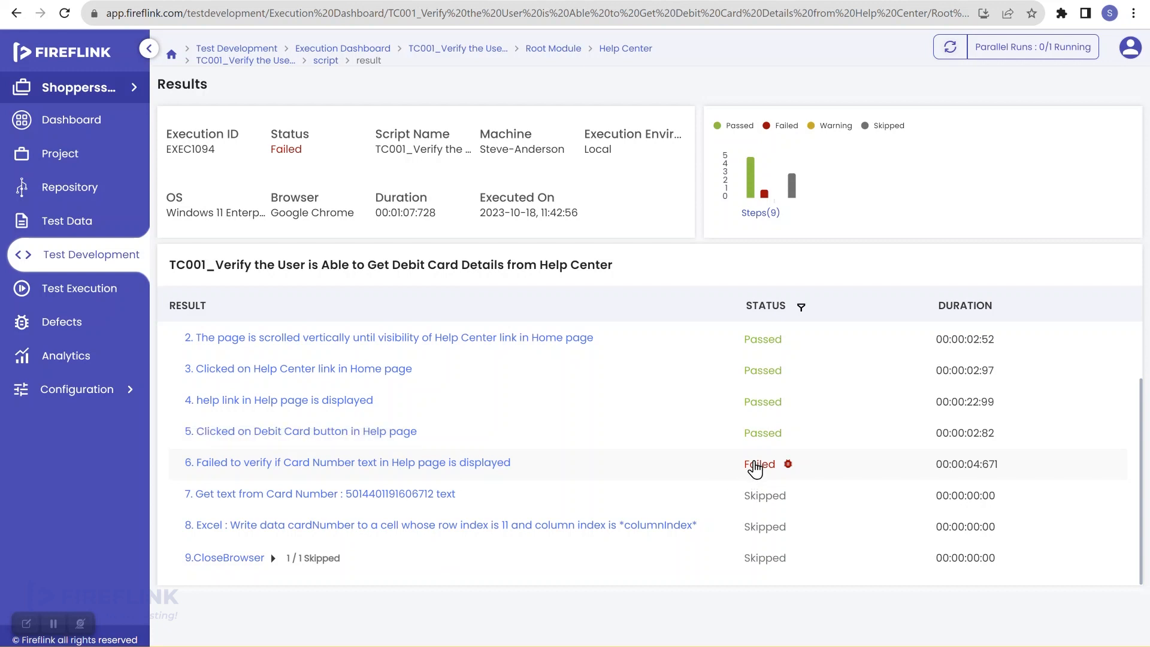
# Inspect step 6's card number failure details and its downloaded screenshot, then close them
pyautogui.click(757, 464)
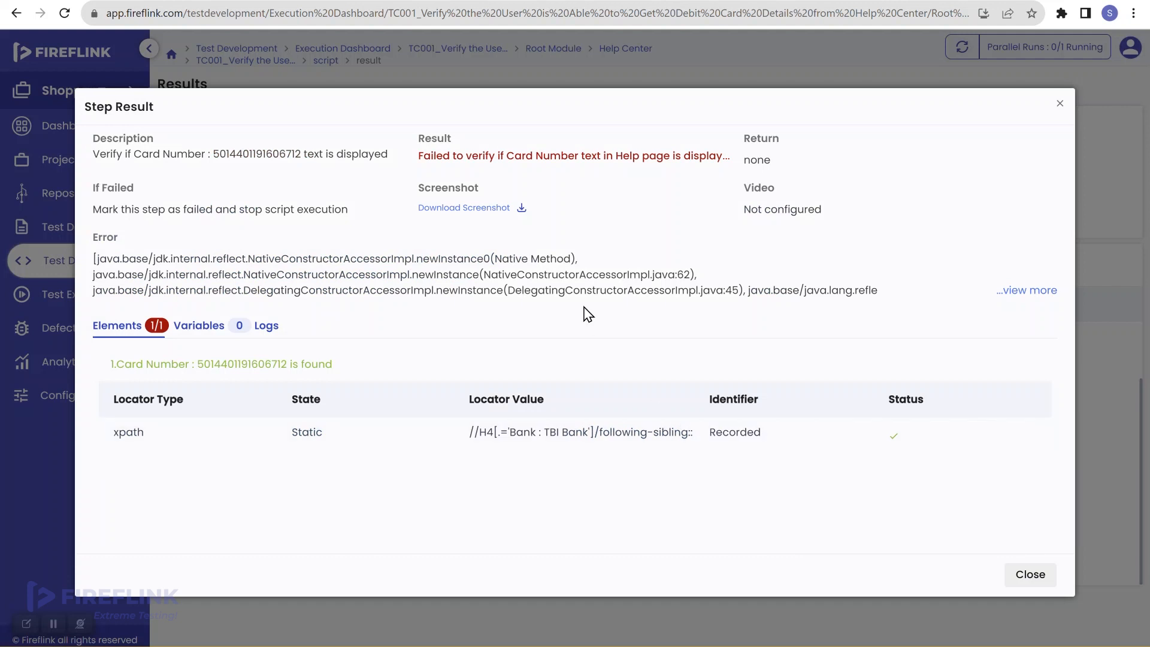
pyautogui.click(472, 208)
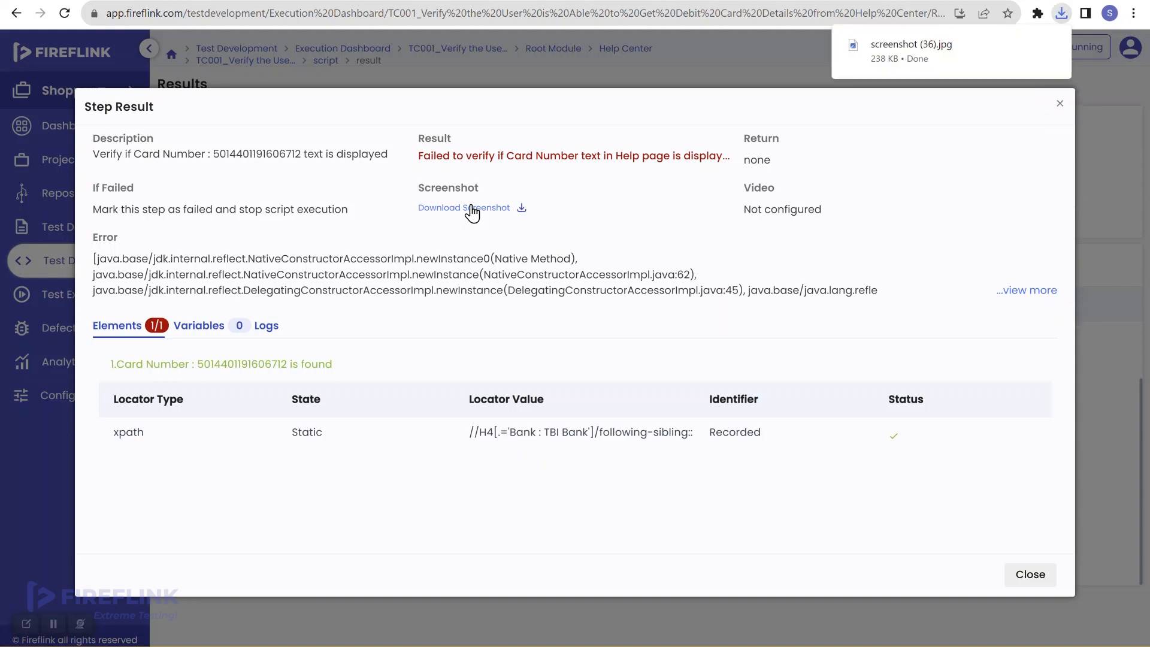
pyautogui.click(920, 50)
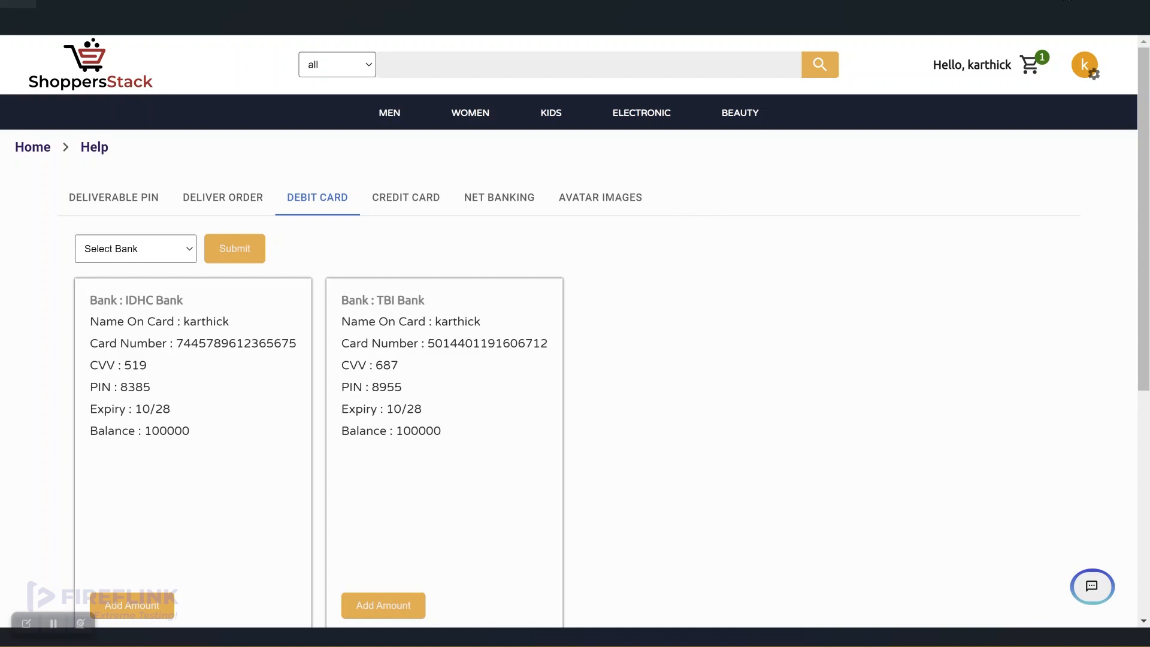
pyautogui.click(1080, 2)
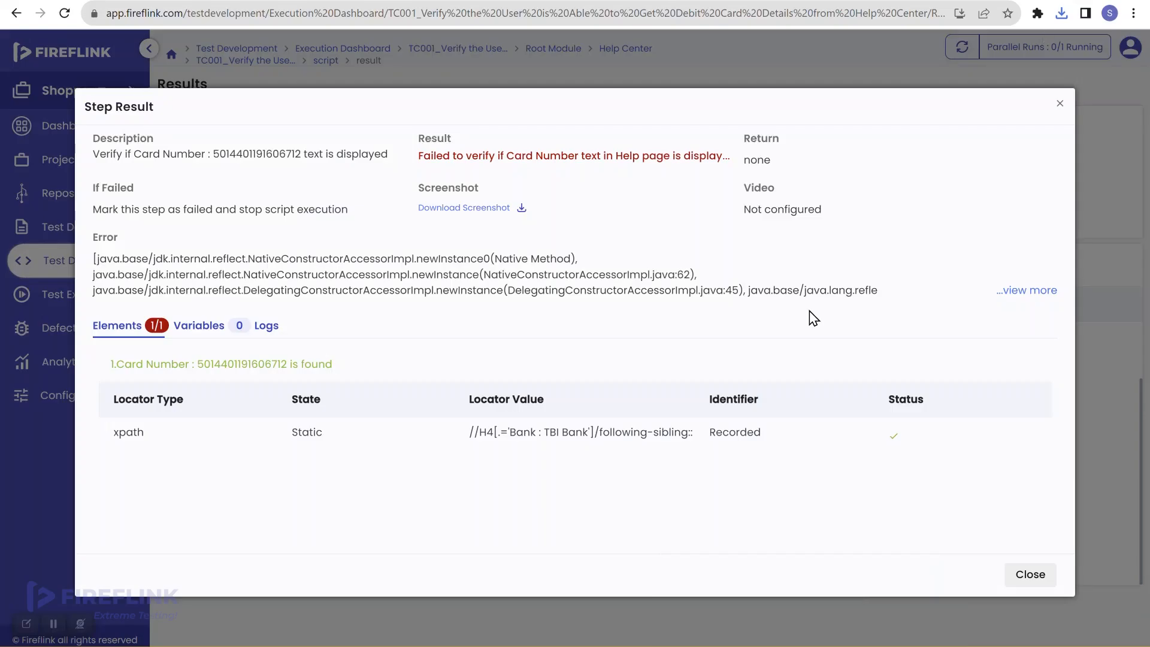
pyautogui.click(1041, 578)
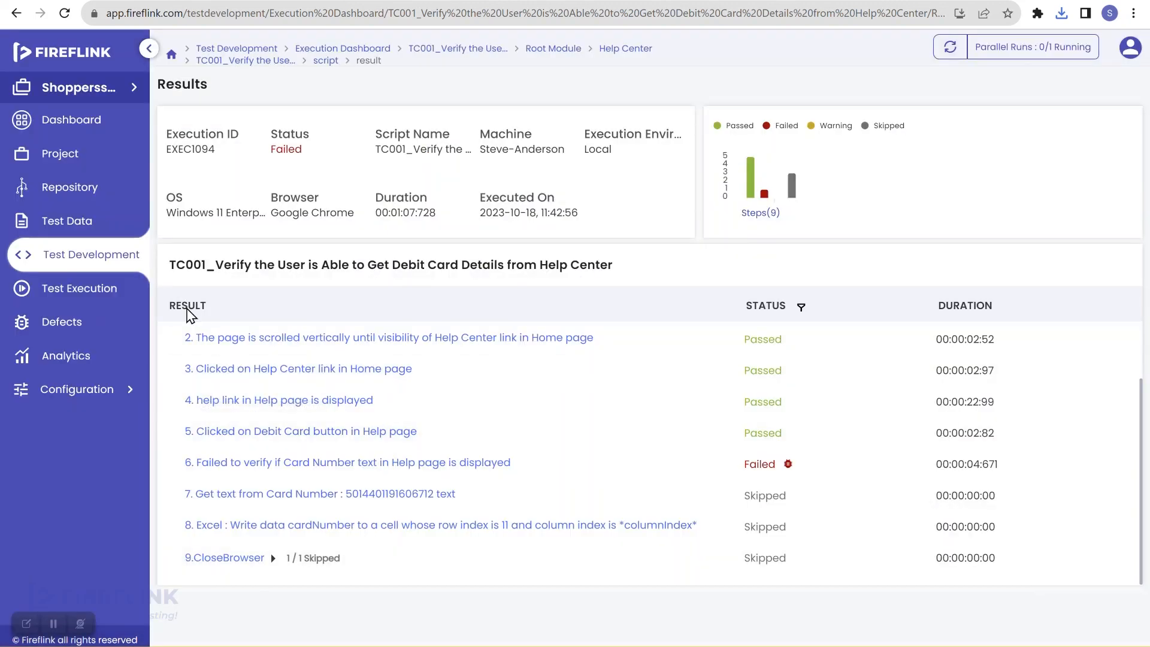
# Open the Card Number element from TC001's failed step 6 and select its full xpath locator
pyautogui.click(107, 262)
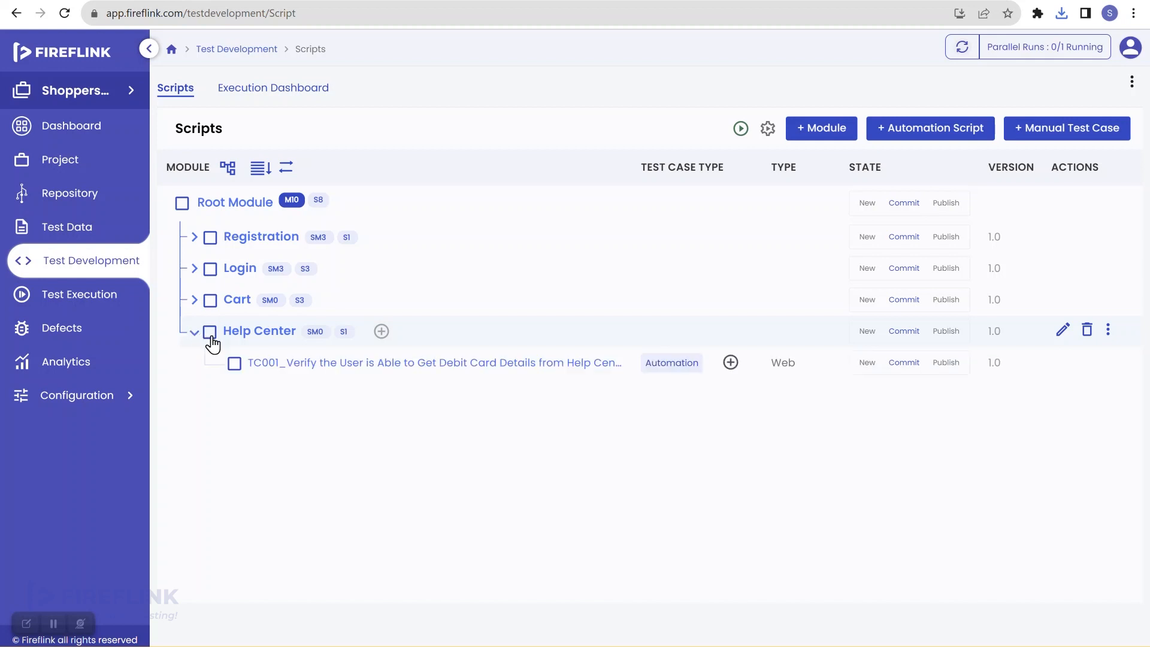
pyautogui.click(322, 364)
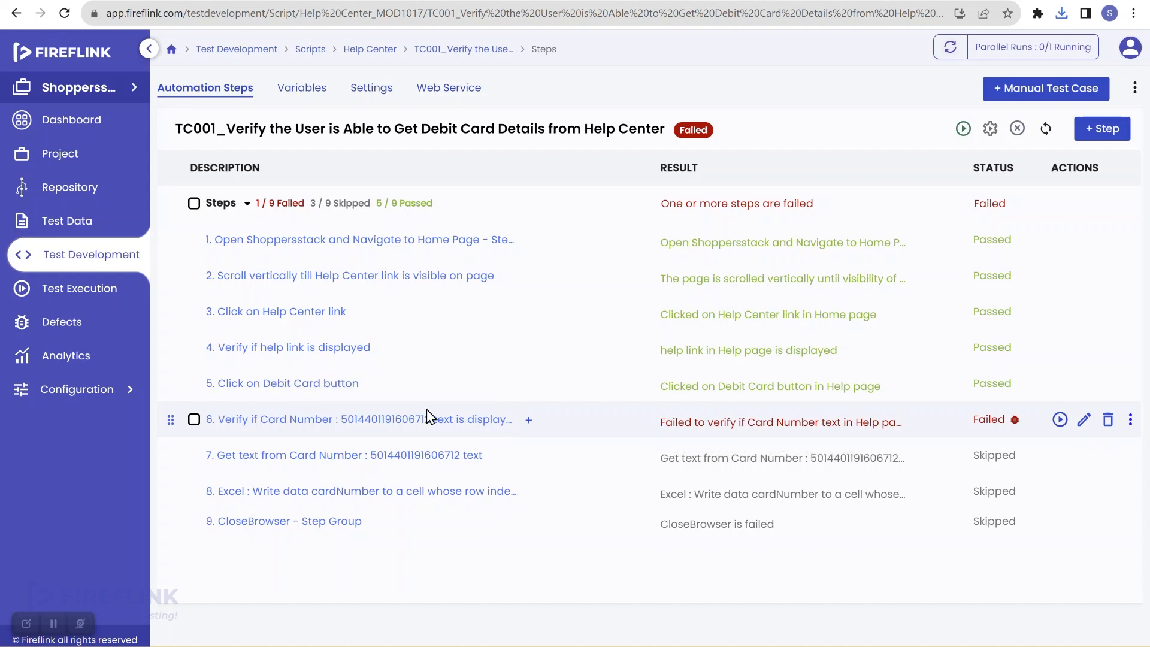
pyautogui.click(390, 423)
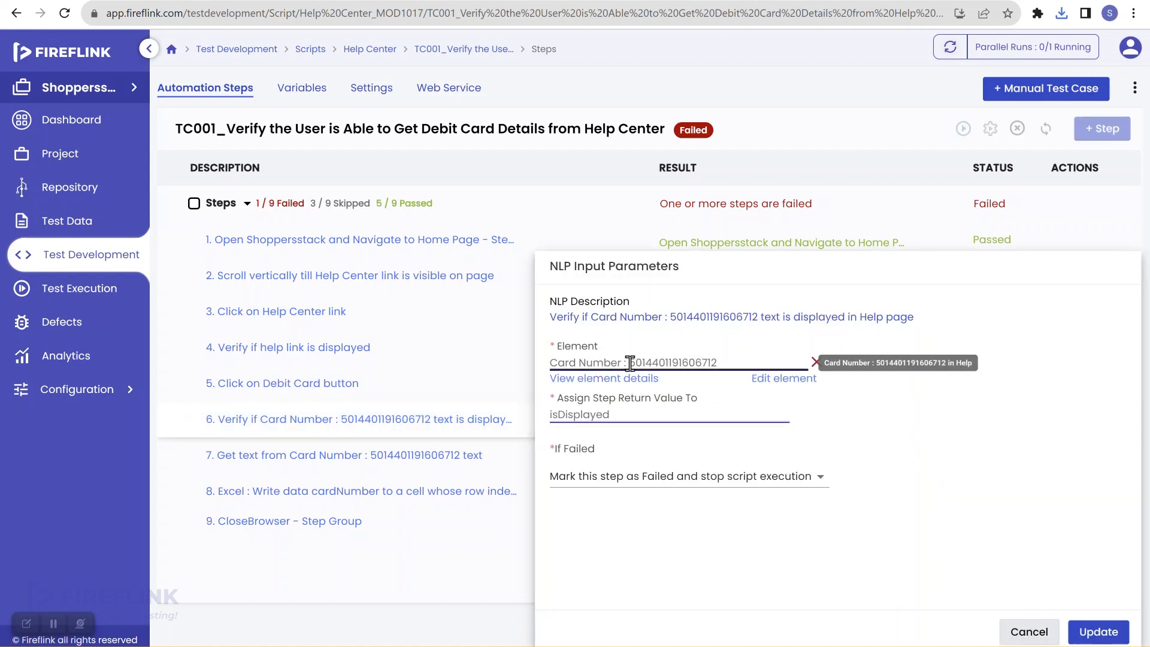
pyautogui.click(795, 383)
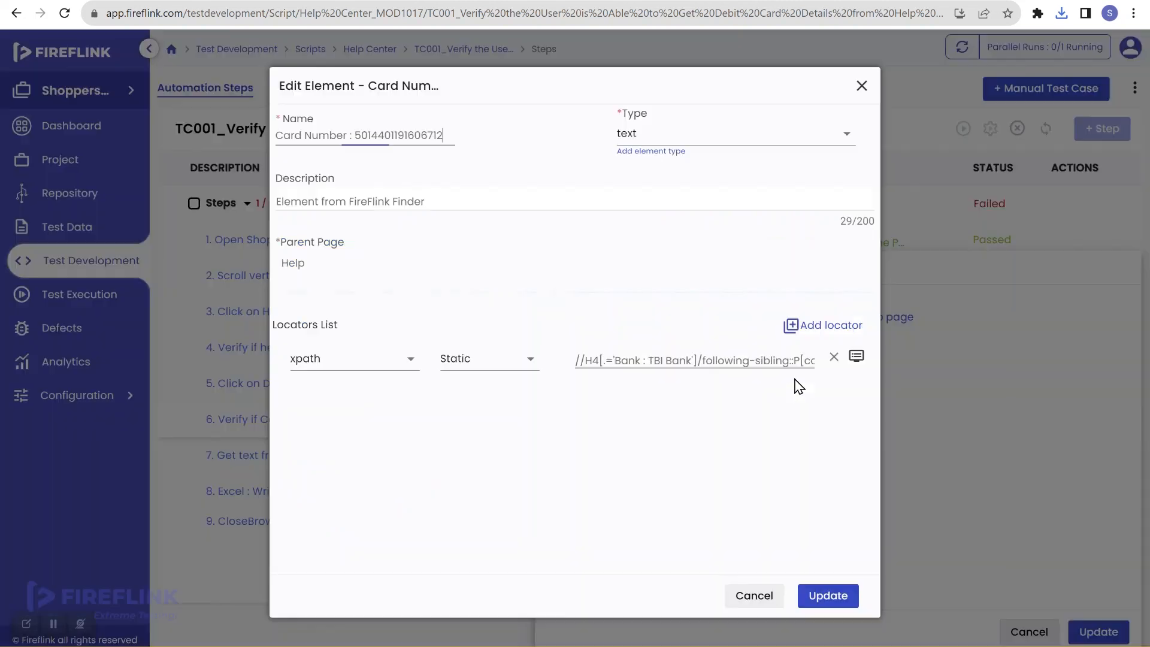
pyautogui.click(717, 359)
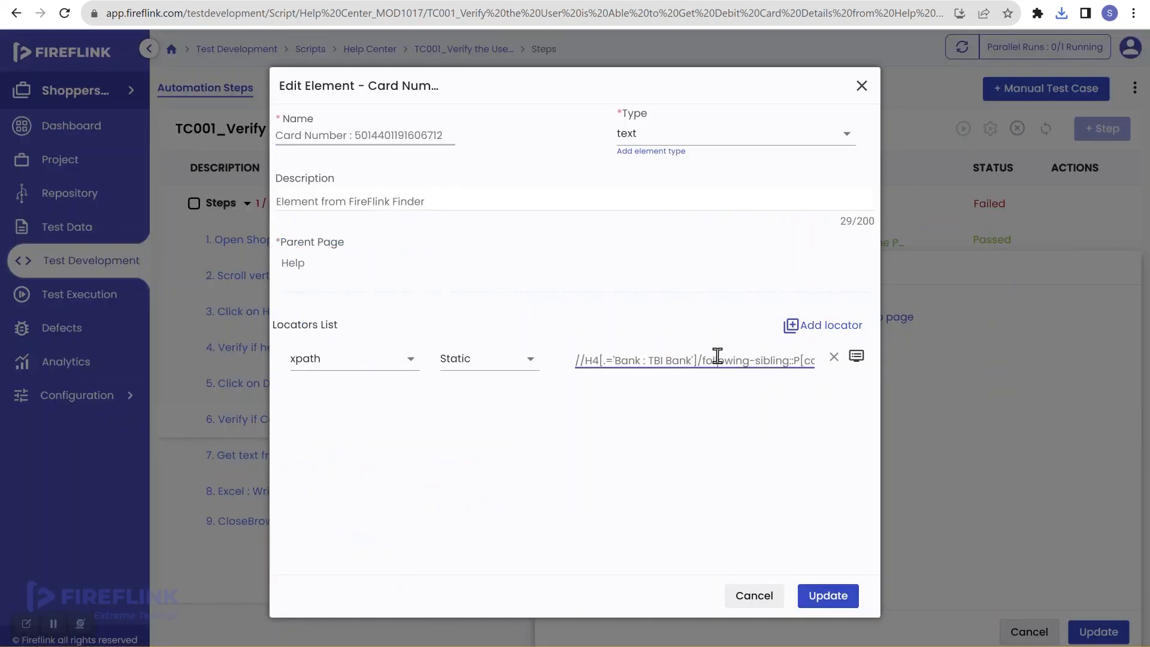
pyautogui.hotkey('ctrl', 'a')
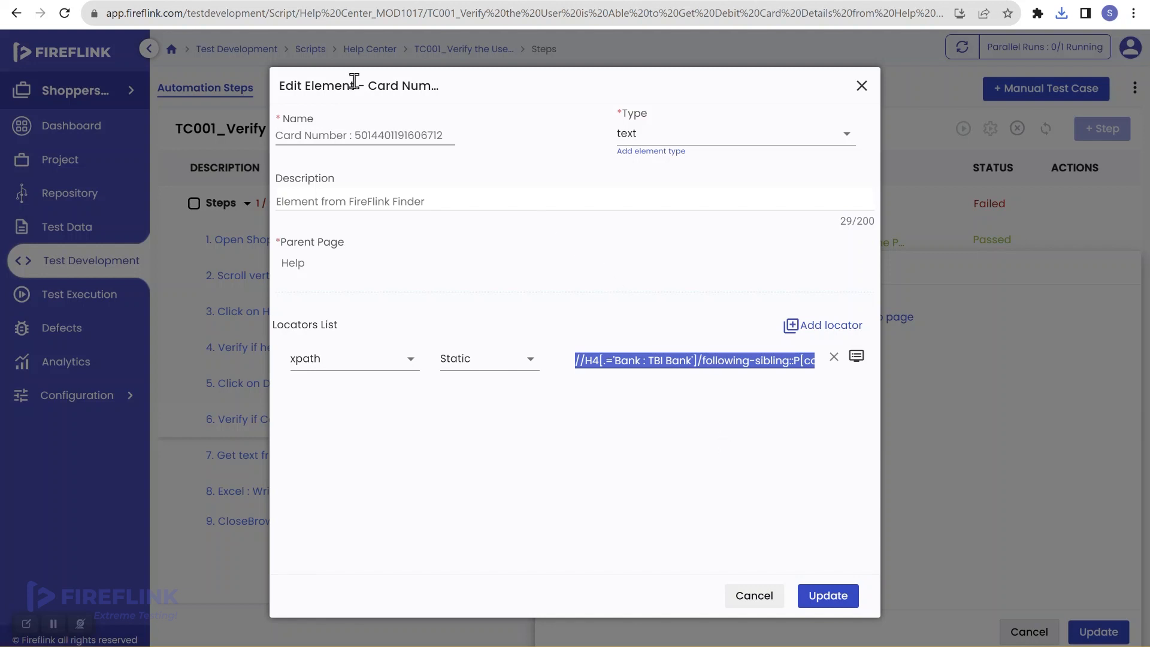
# Open the ShoppersStack Help Center debit card details and launch DevTools on the page
pyautogui.click(569, 1)
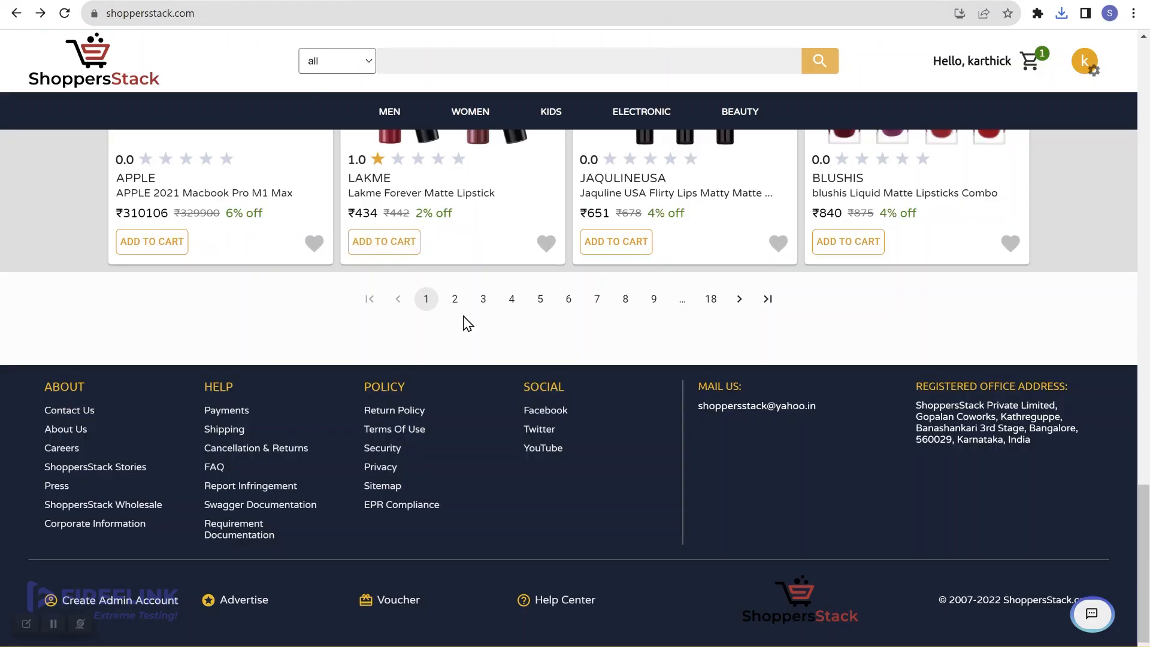
pyautogui.click(552, 606)
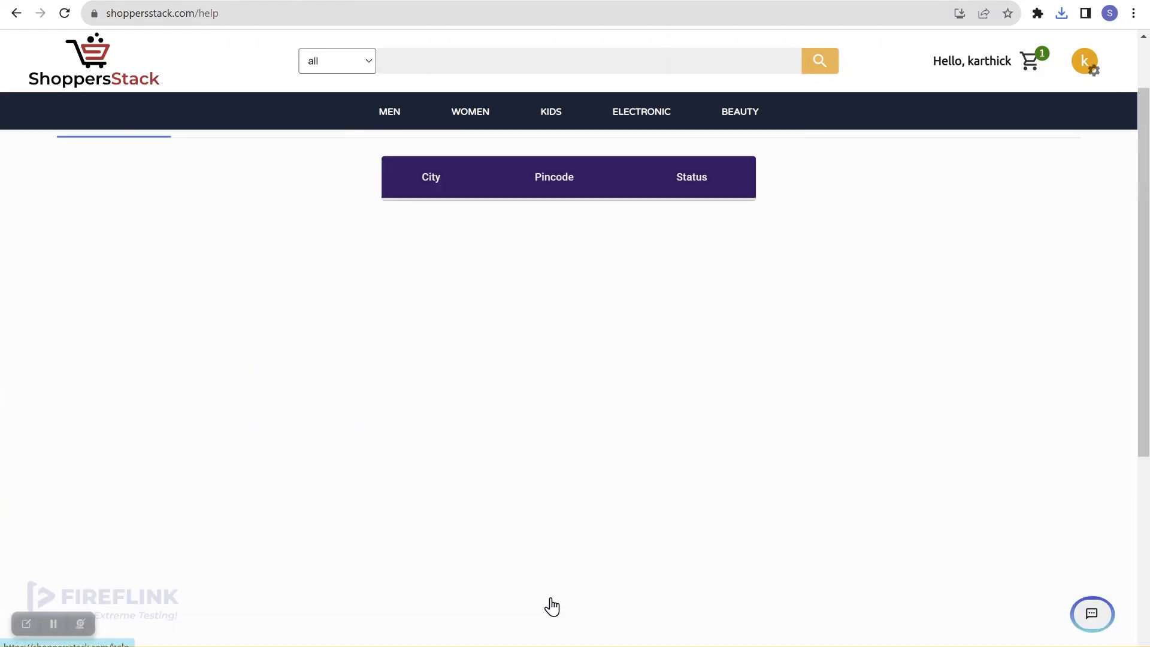
pyautogui.click(326, 206)
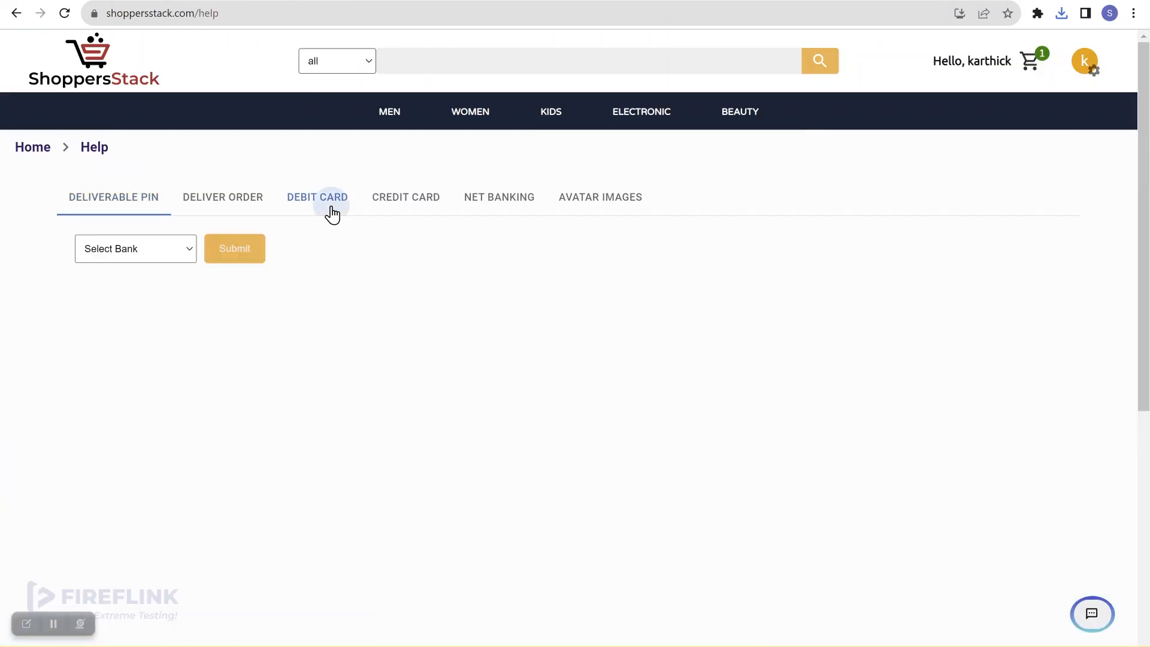
pyautogui.rightClick(699, 373)
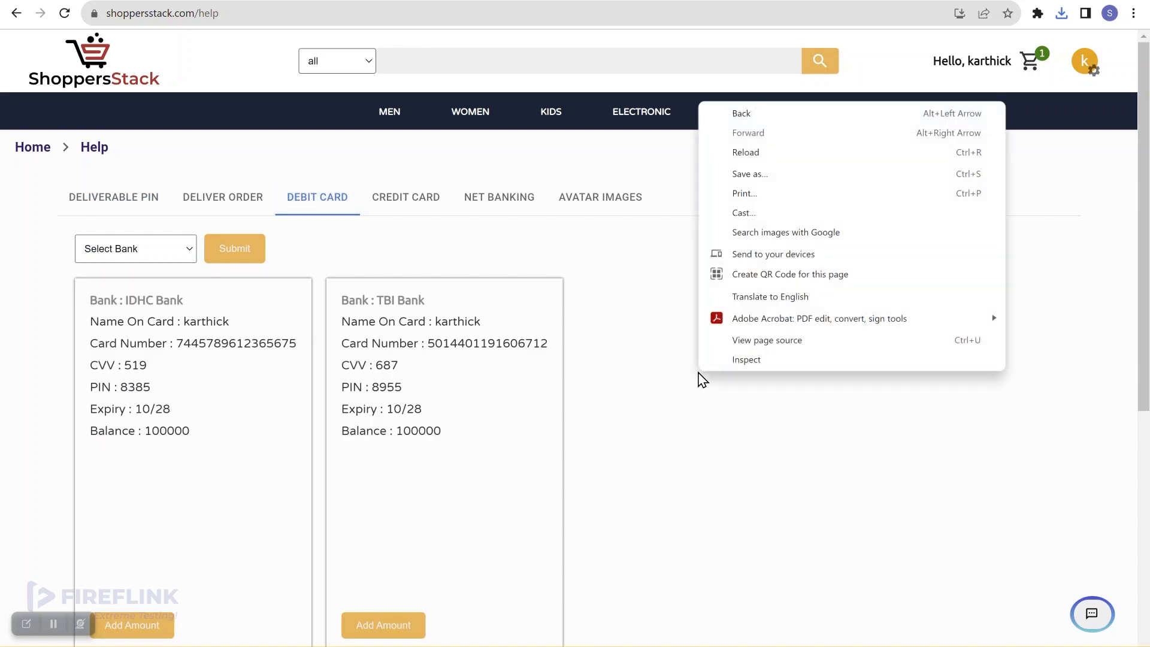
pyautogui.click(760, 364)
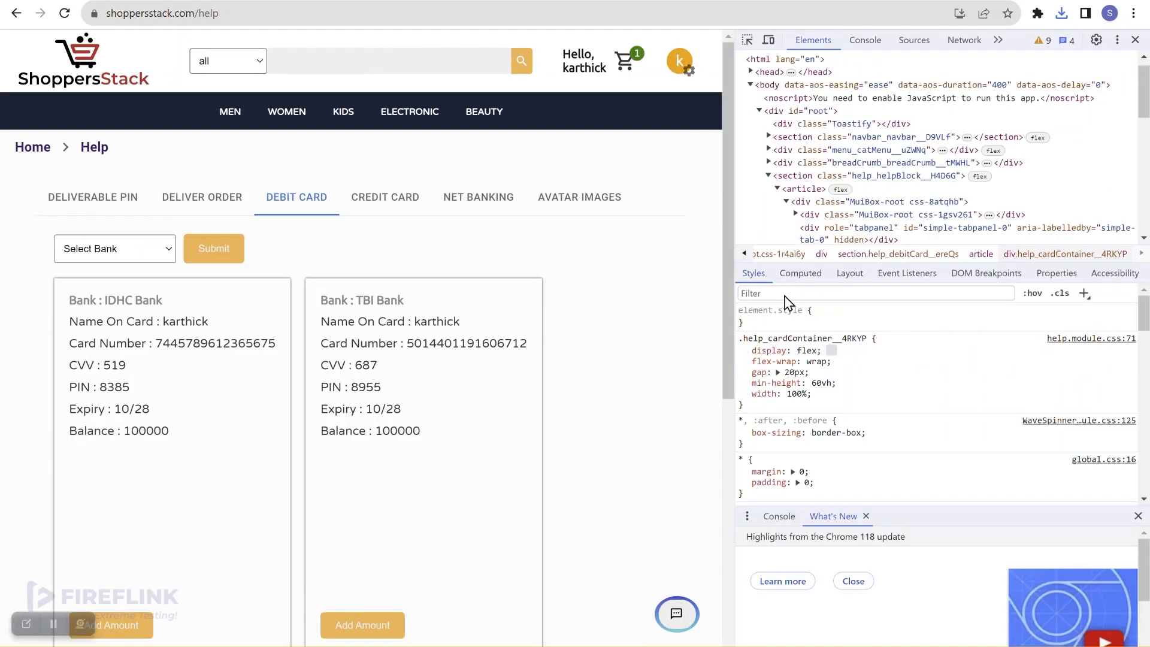
# Search the markup for the copied xpath (1 of 1 match), then close Fireflink's element editor unchanged
pyautogui.click(904, 99)
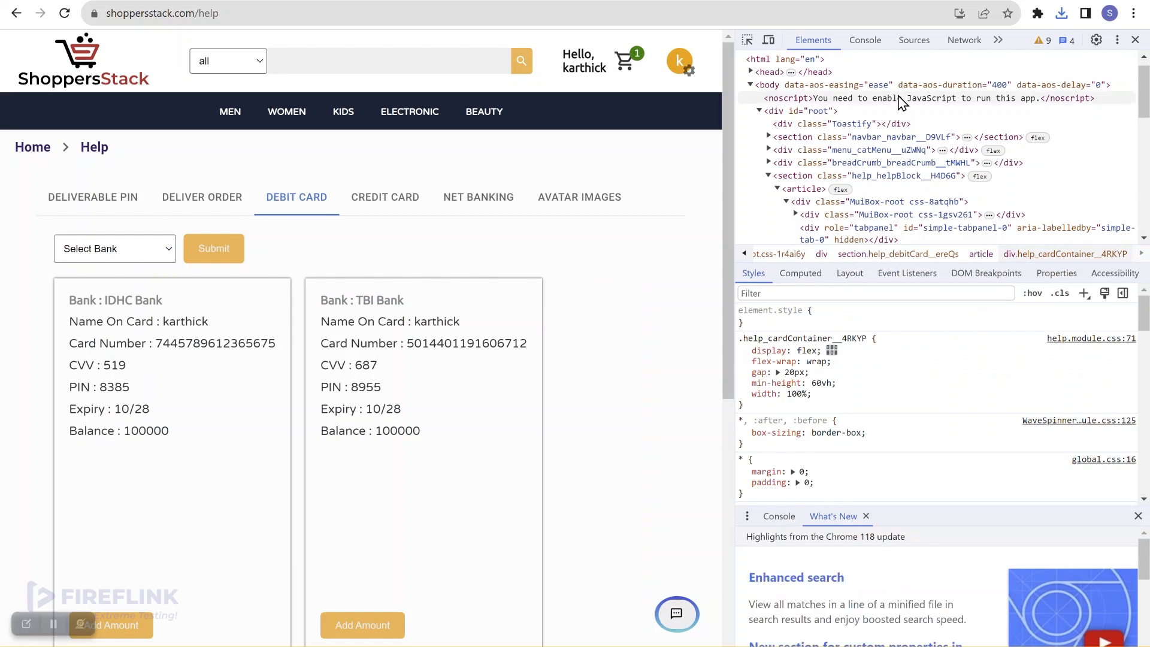
pyautogui.press('Up')
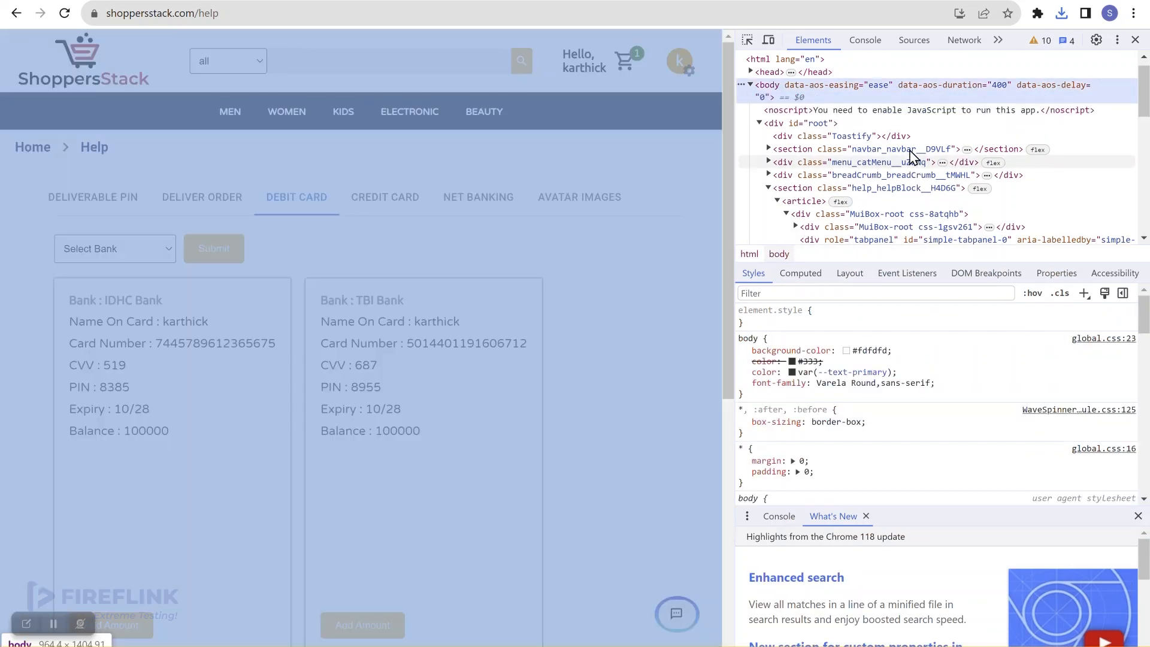
pyautogui.click(929, 175)
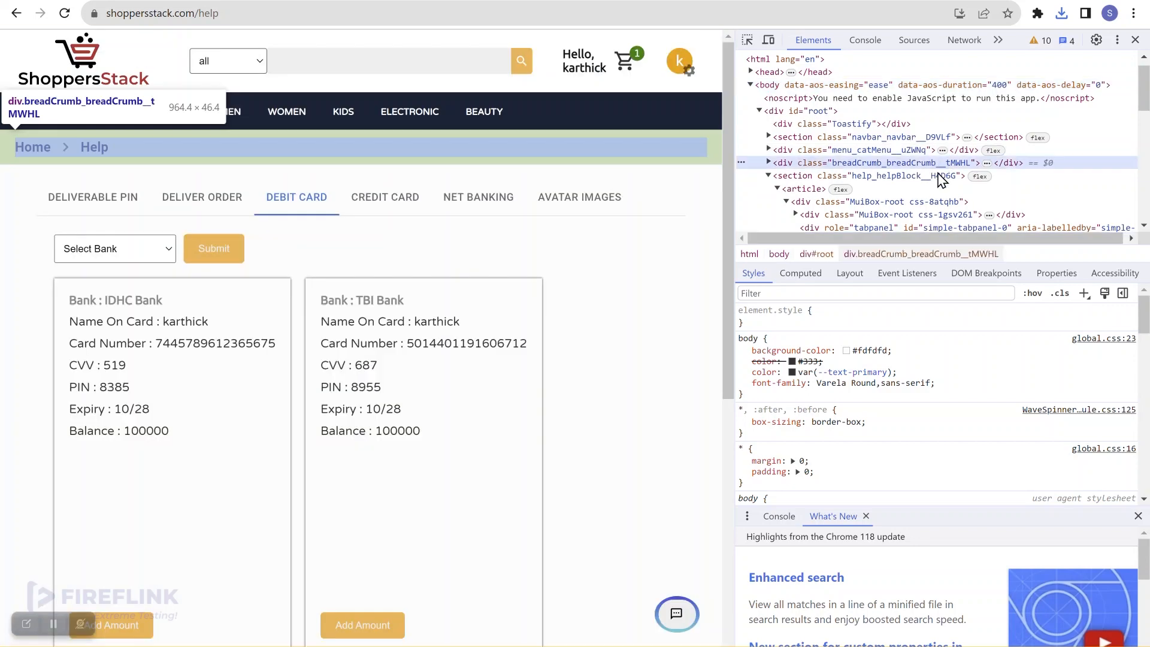
pyautogui.hotkey('ctrl', 'f')
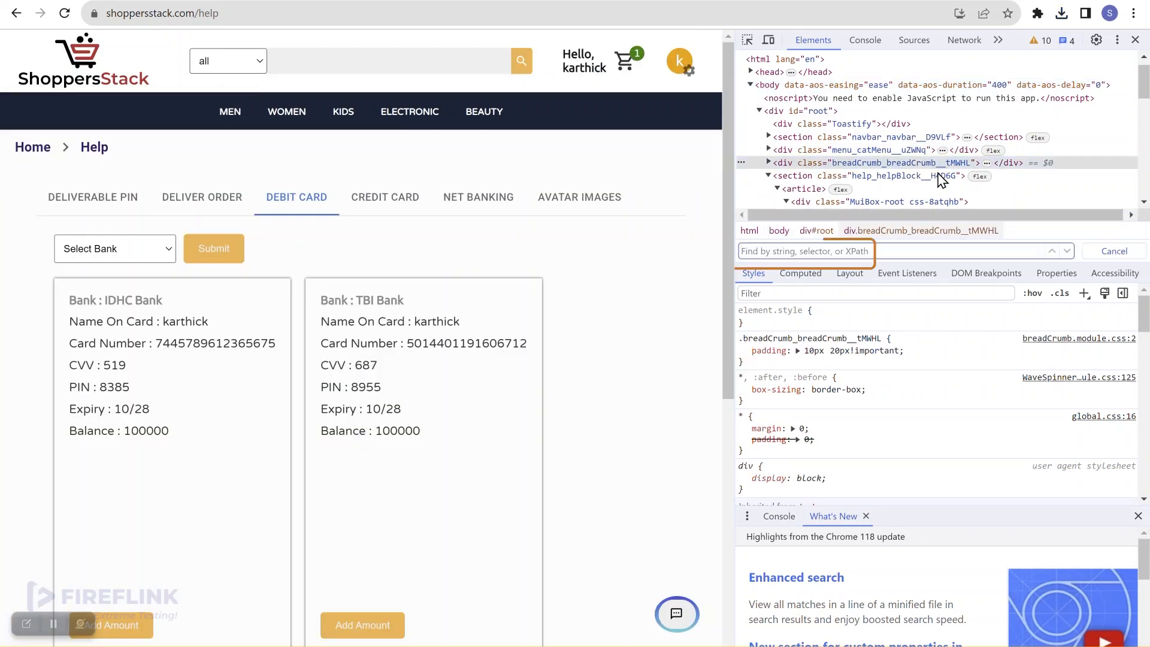
pyautogui.hotkey('ctrl', 'v')
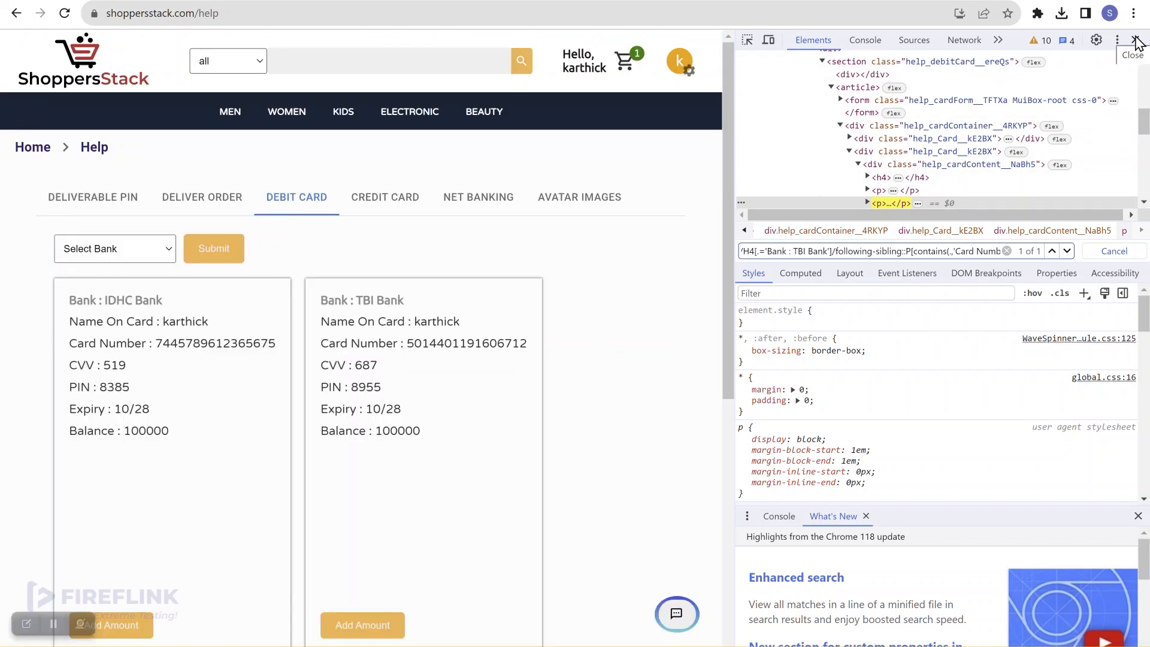
pyautogui.click(1135, 40)
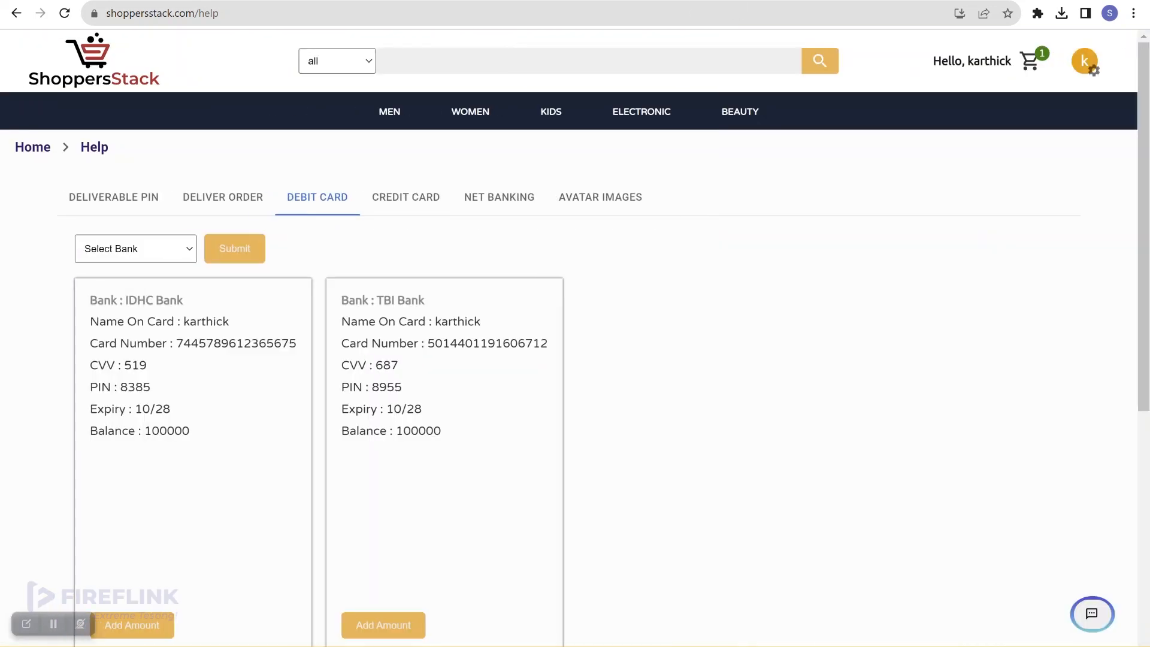
pyautogui.hotkey('ctrl', 'Tab')
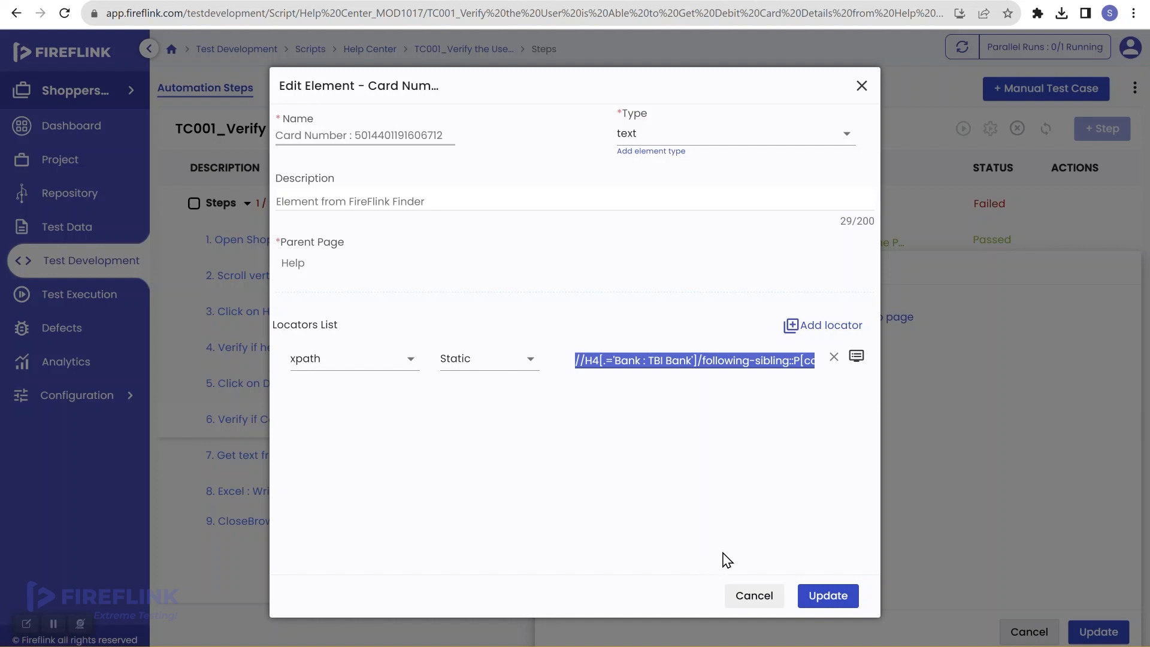
pyautogui.click(757, 597)
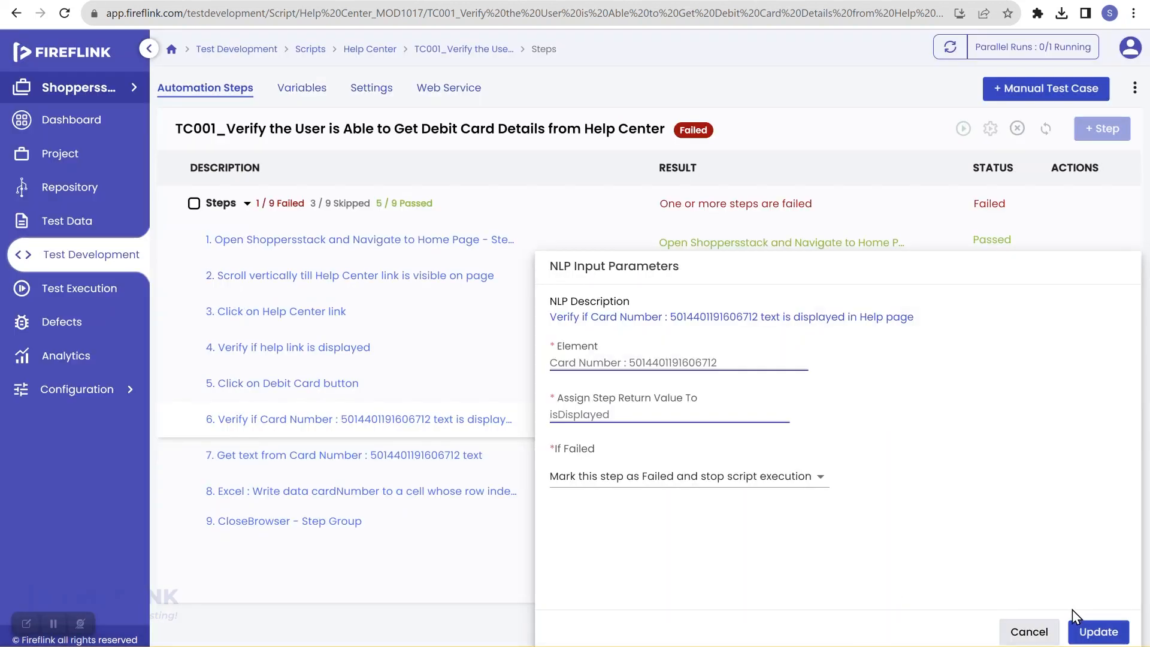
# Insert a step after step 5 using the 'Wait till *element* is visible' action
pyautogui.click(1028, 631)
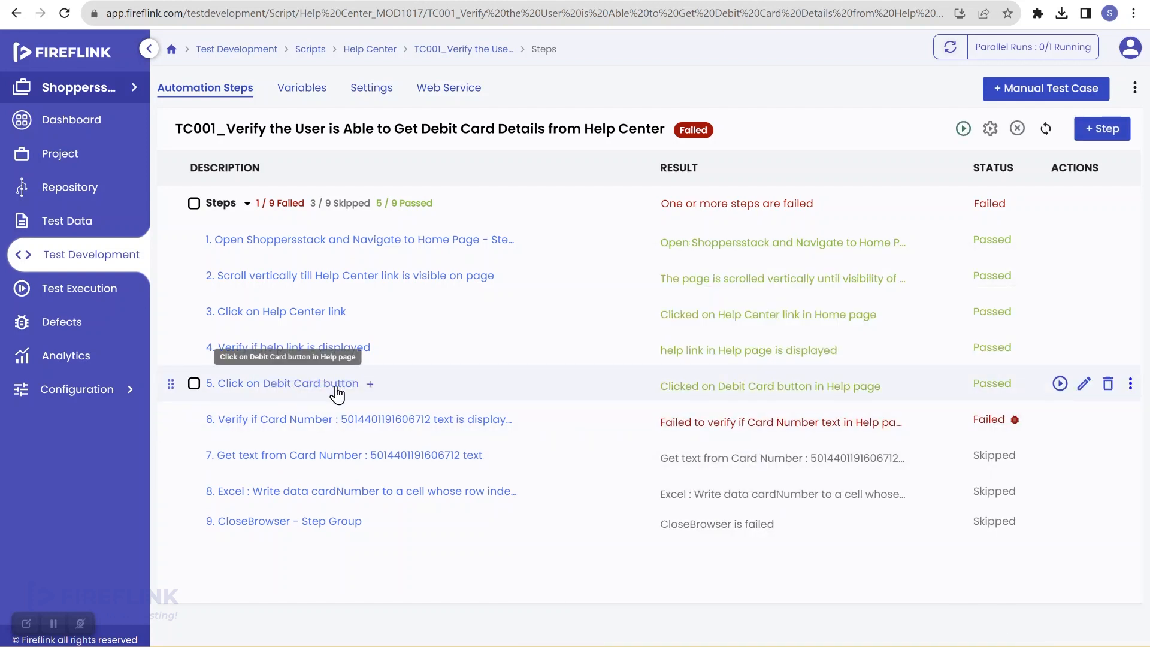
pyautogui.click(370, 384)
pyautogui.click(310, 423)
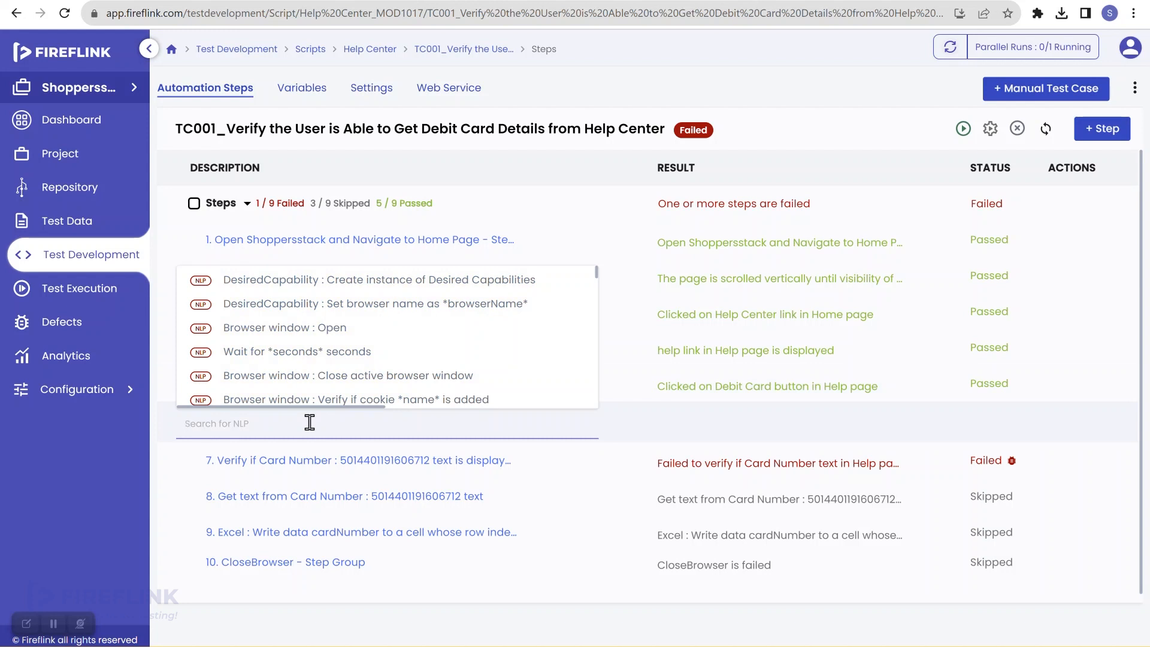
pyautogui.write('wait')
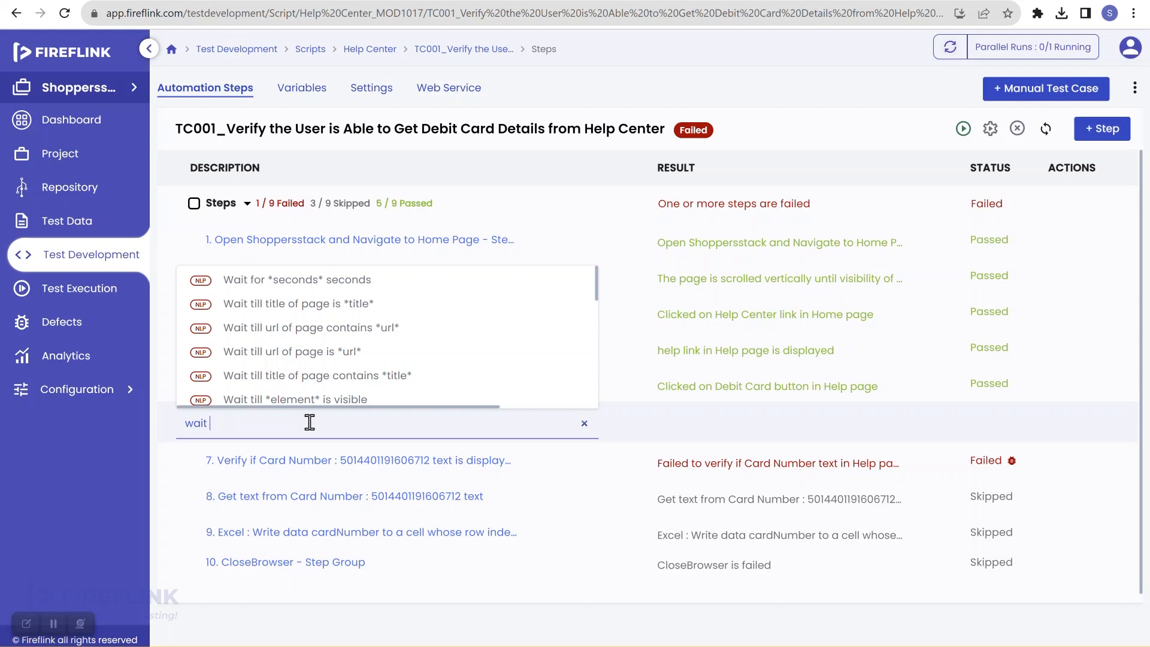
pyautogui.scroll(-1, 304, 404)
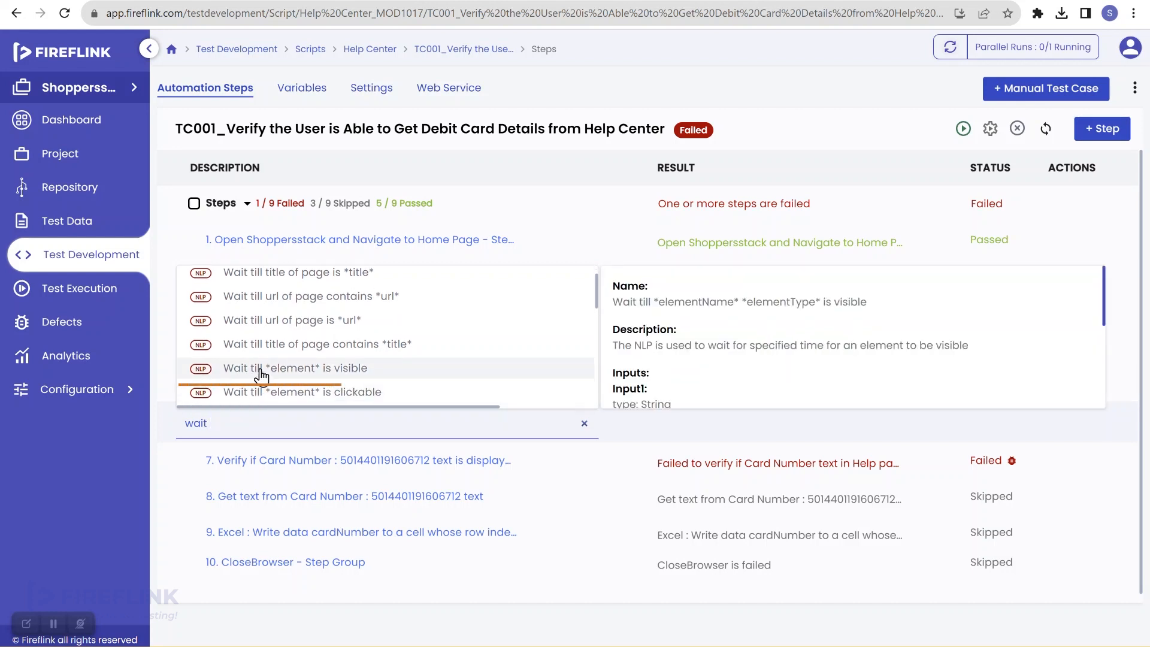
pyautogui.click(344, 372)
pyautogui.click(562, 363)
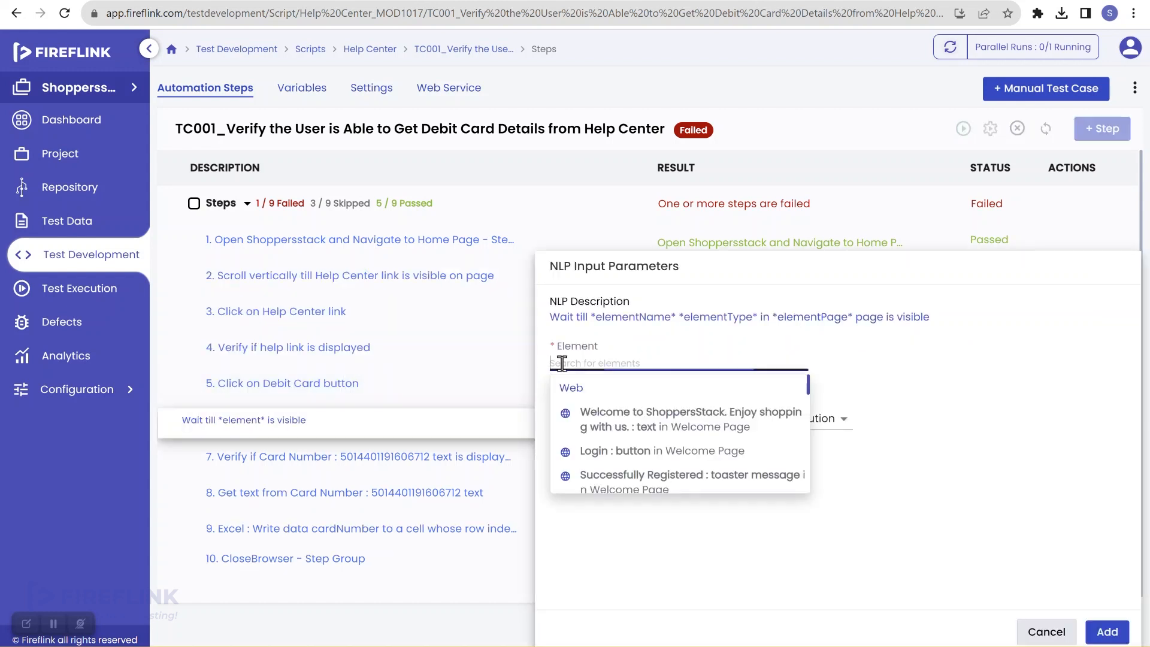
pyautogui.write('card')
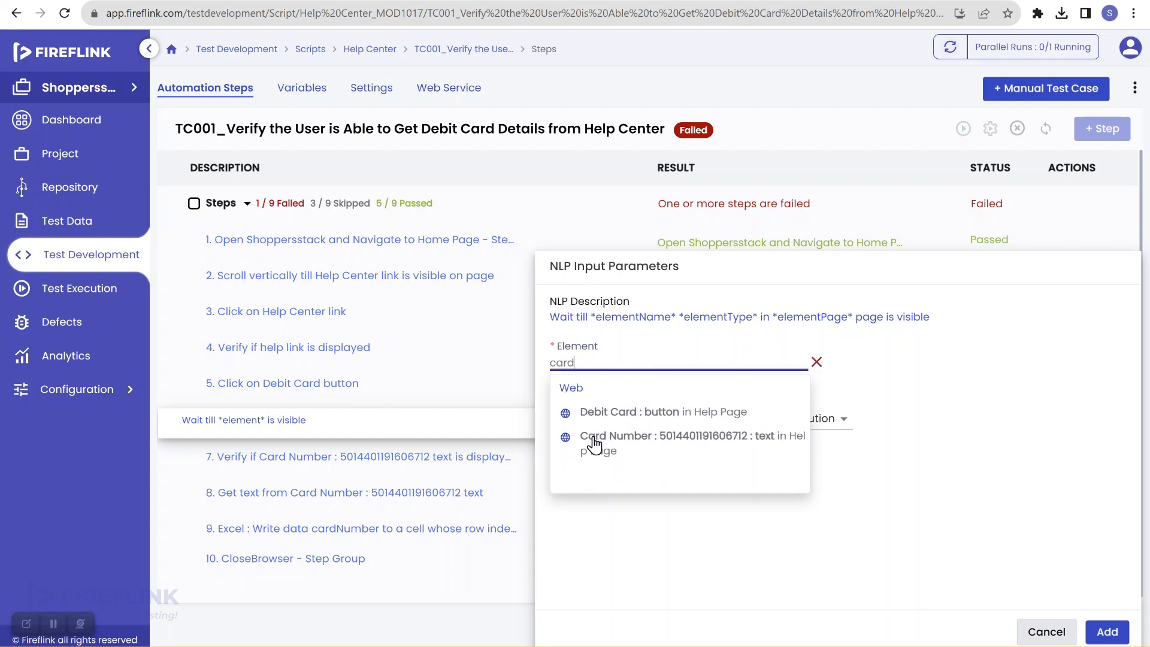
pyautogui.click(596, 444)
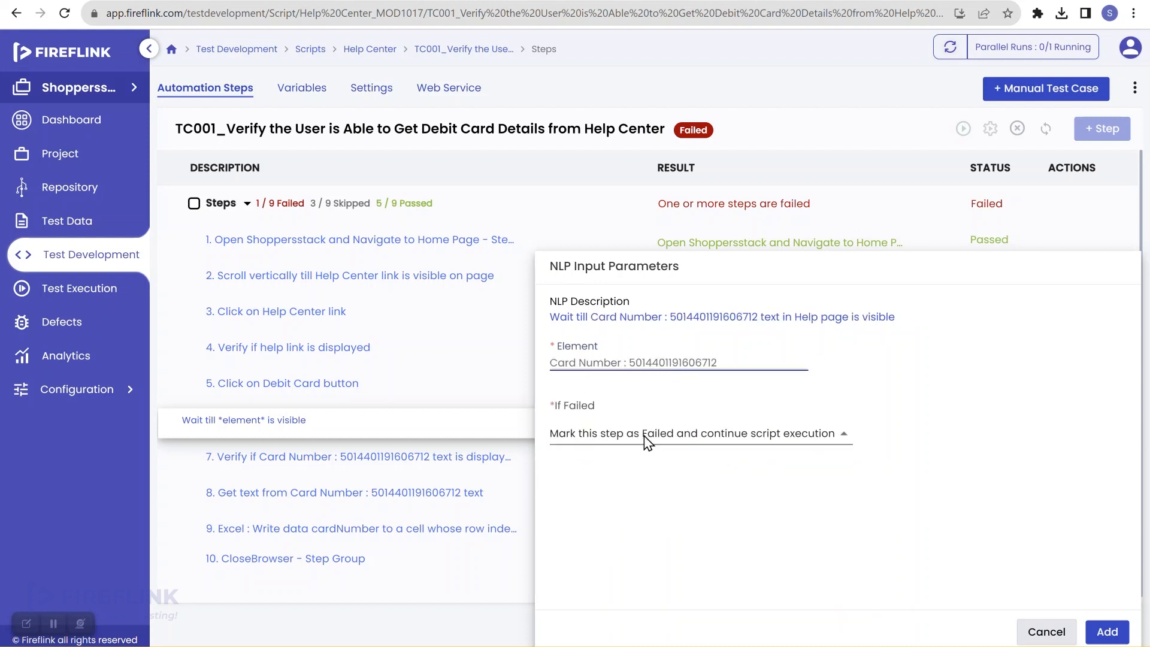
pyautogui.click(644, 440)
pyautogui.click(669, 509)
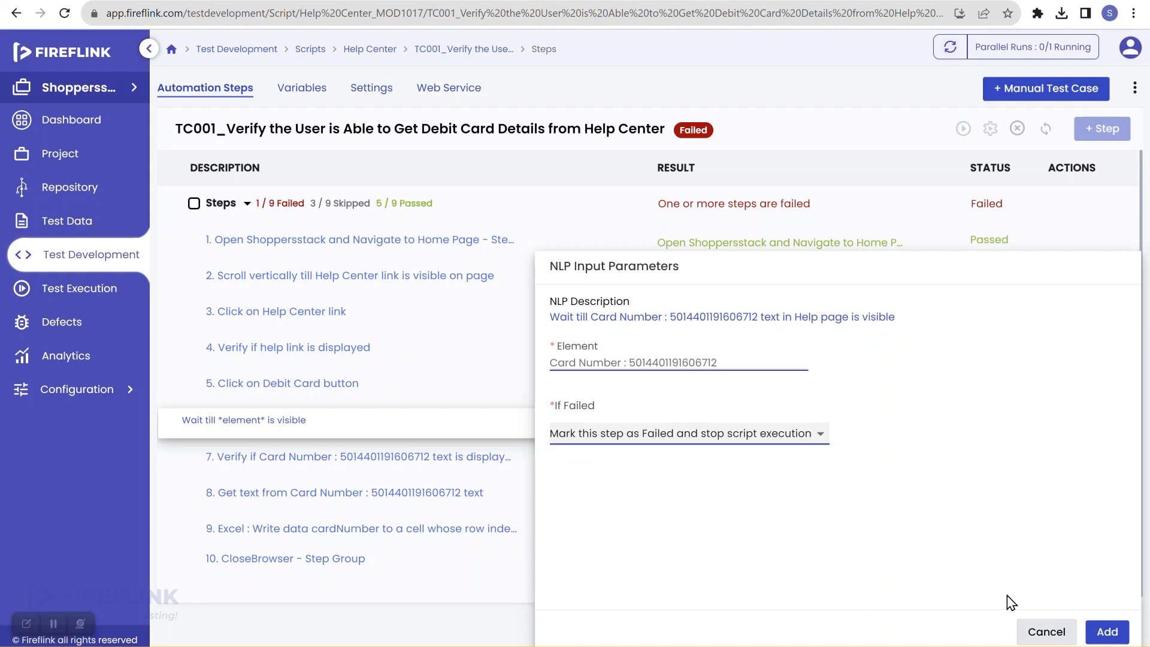
pyautogui.click(1105, 635)
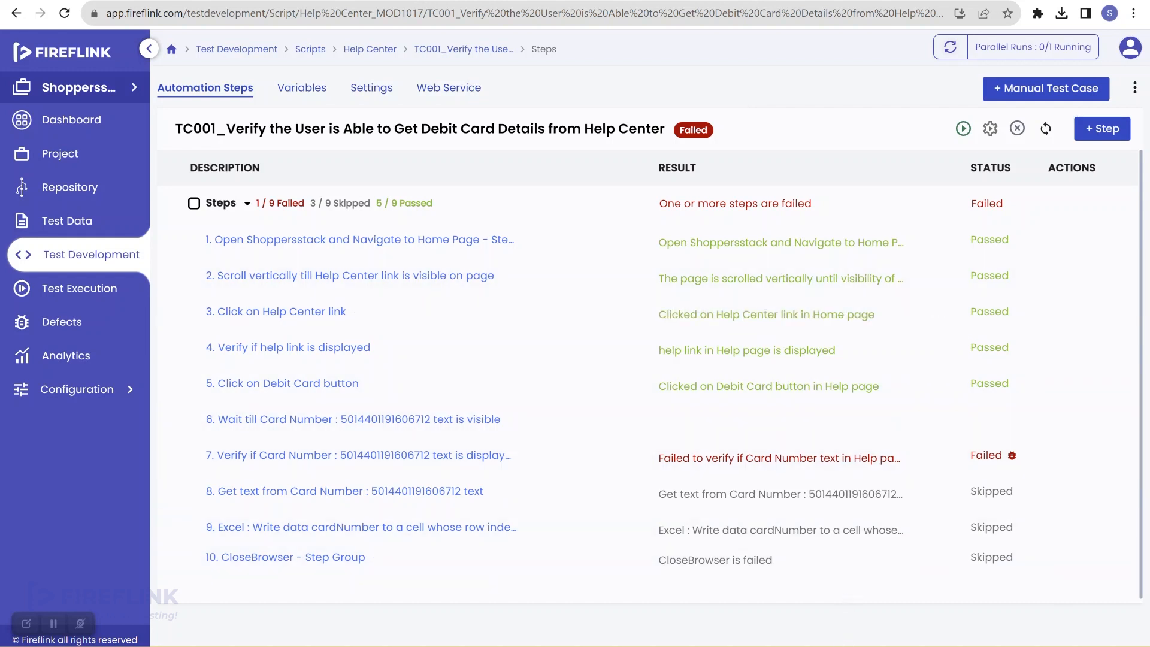
# Watch the ShoppersStack run finish, then view TC001's results with step 7's Card Number verify failed
pyautogui.moveTo(846, 640)
pyautogui.click(839, 584)
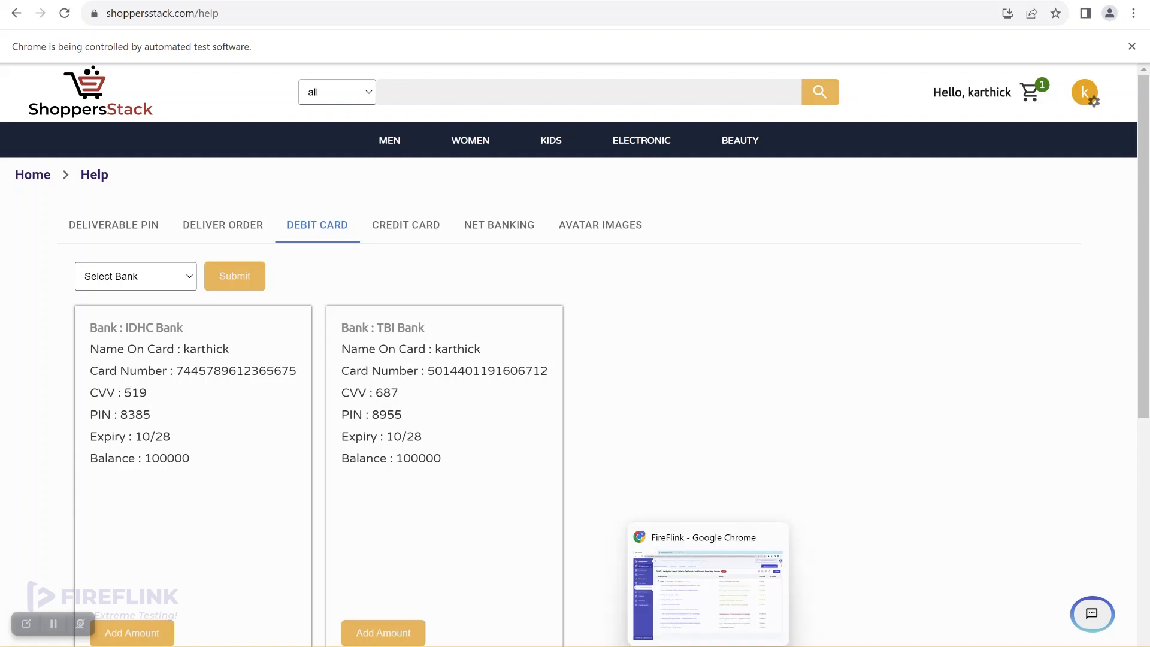
pyautogui.click(708, 645)
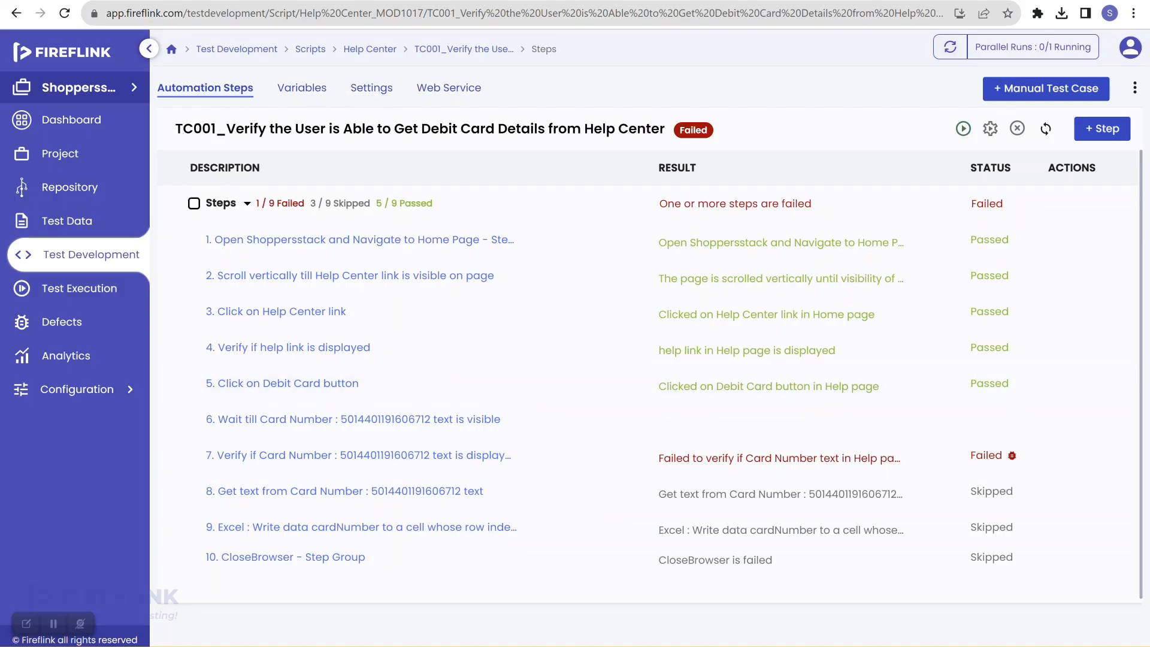
pyautogui.hotkey('alt', 'Tab')
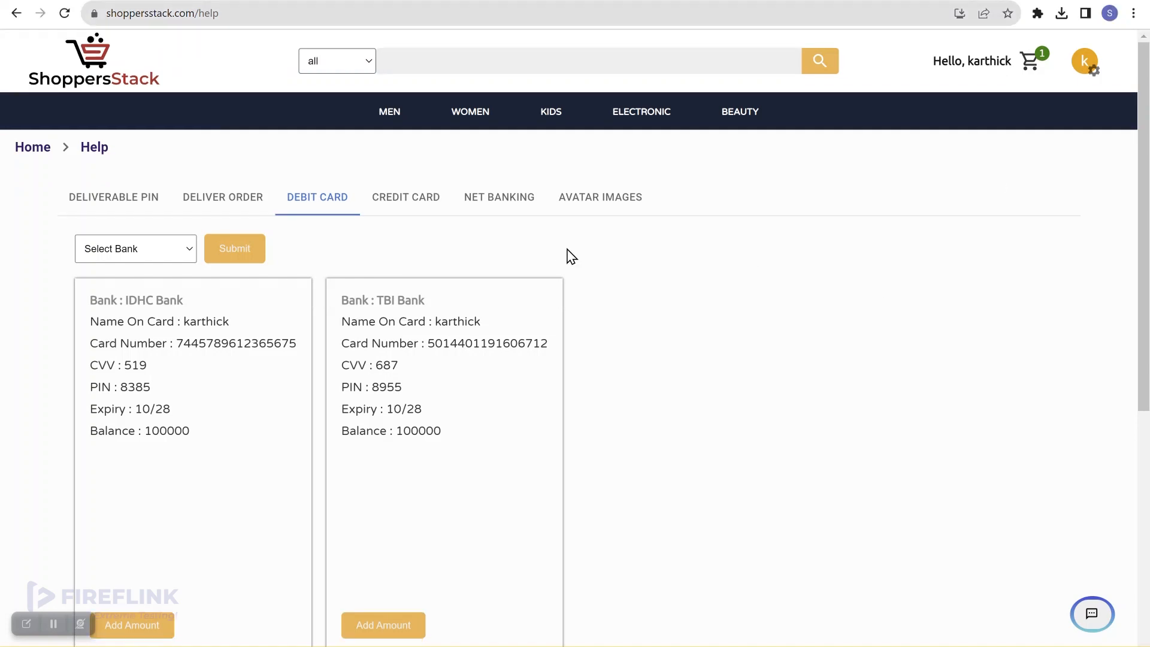
pyautogui.click(119, 0)
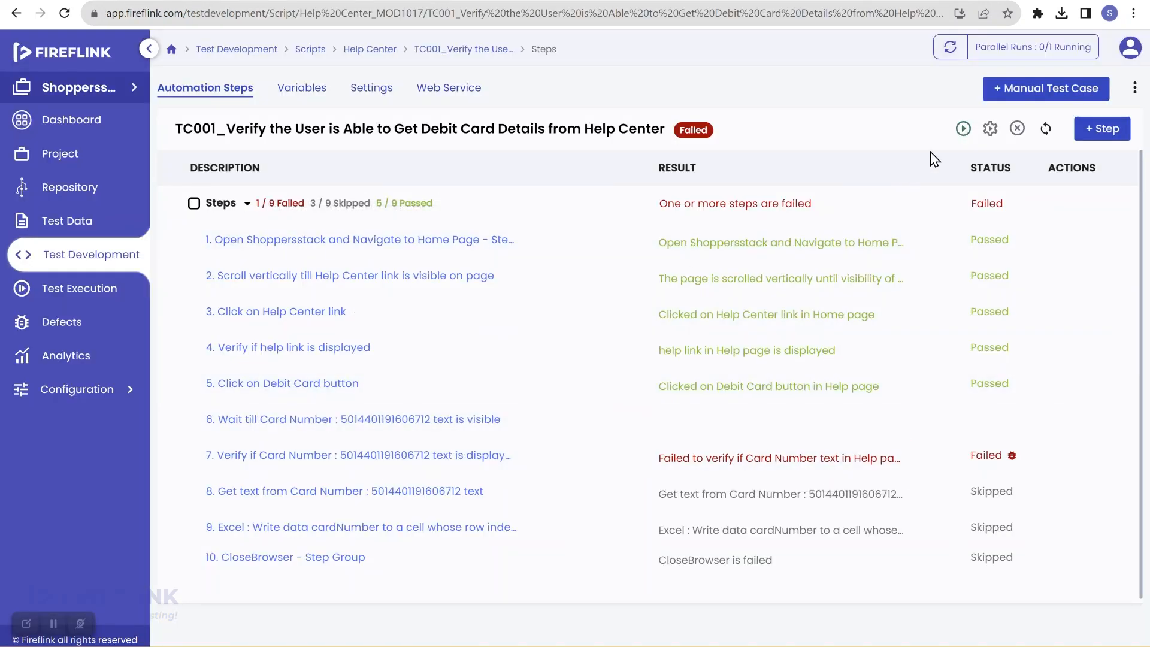
# Run TC001 from Quick Run Settings after reviewing the step delay and wait options
pyautogui.click(988, 130)
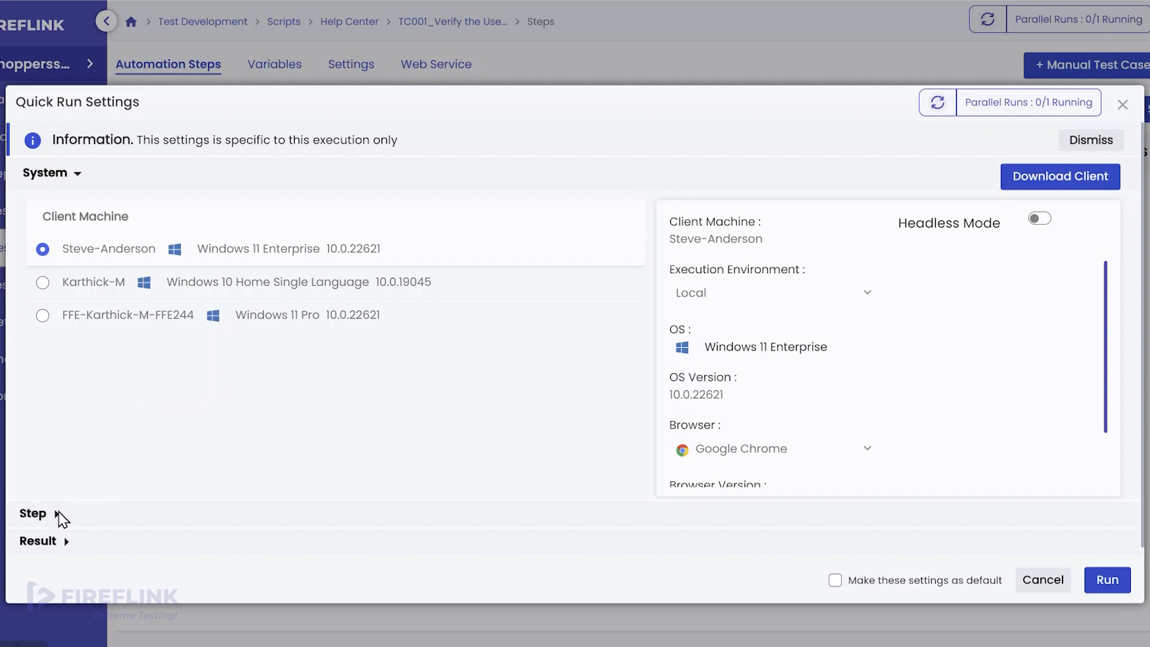
pyautogui.click(56, 514)
pyautogui.scroll(-2, 194, 519)
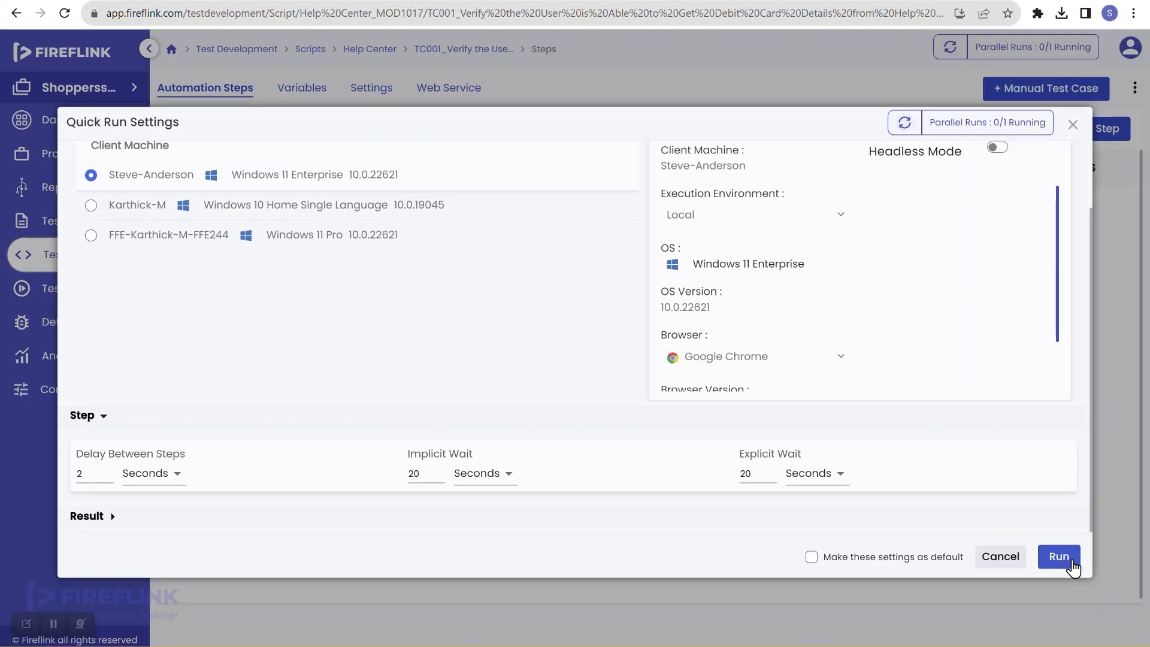
pyautogui.click(1059, 557)
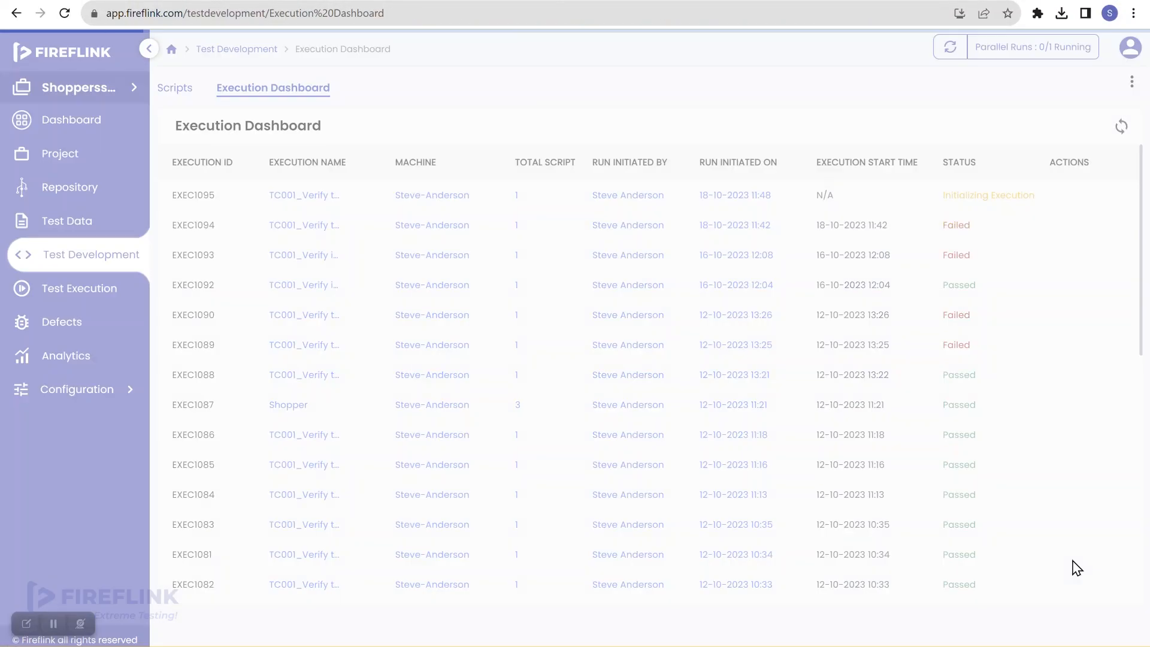
# Sync statuses and reload the Execution Dashboard to track the new EXEC1095 run
pyautogui.click(1121, 128)
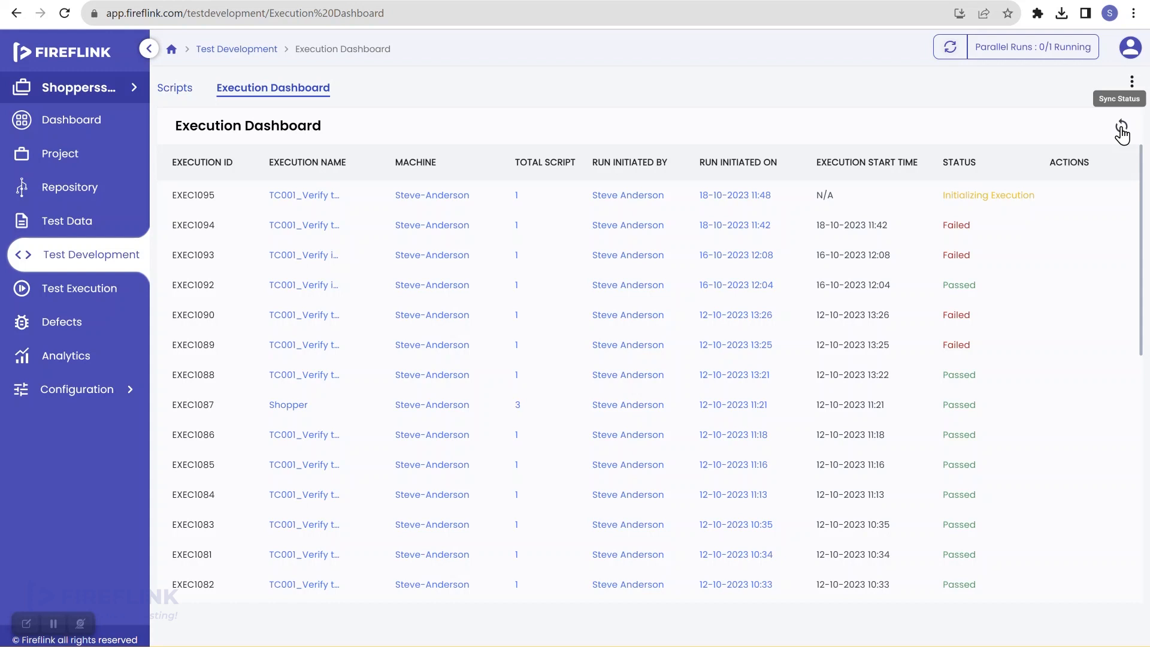
pyautogui.click(62, 14)
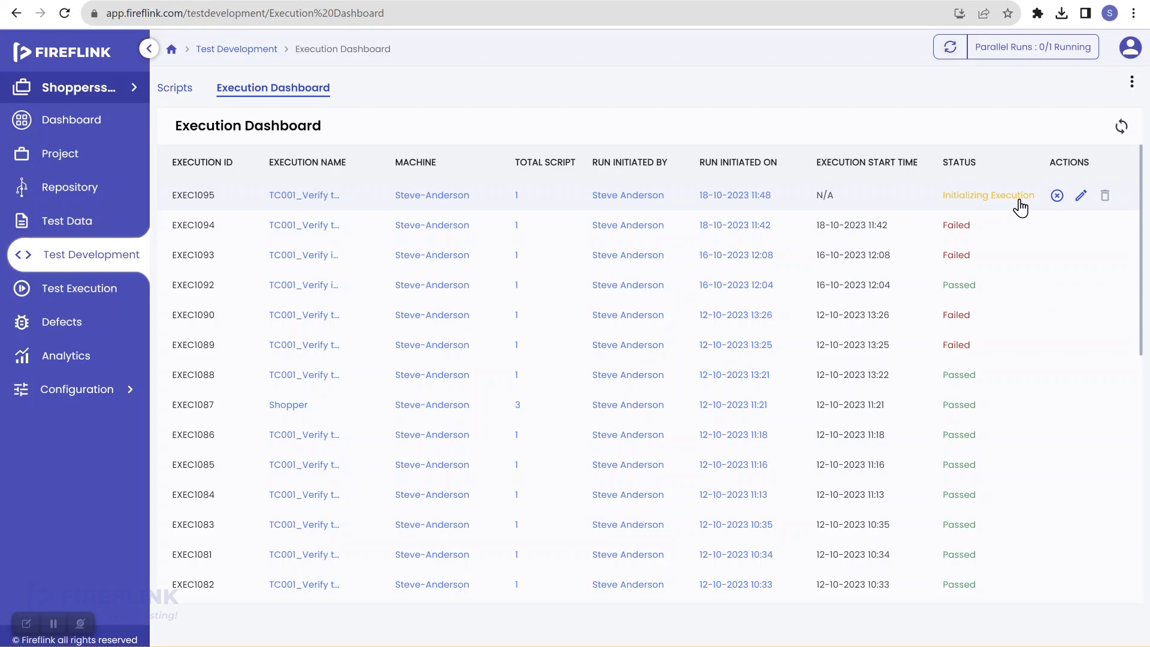
pyautogui.click(1122, 130)
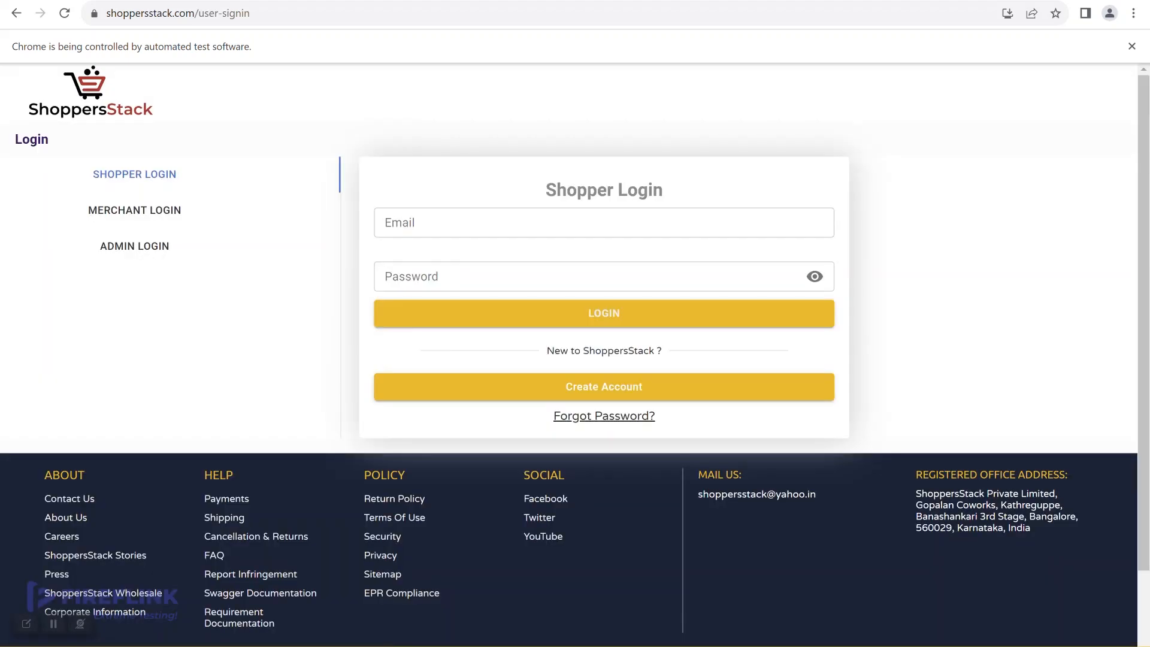
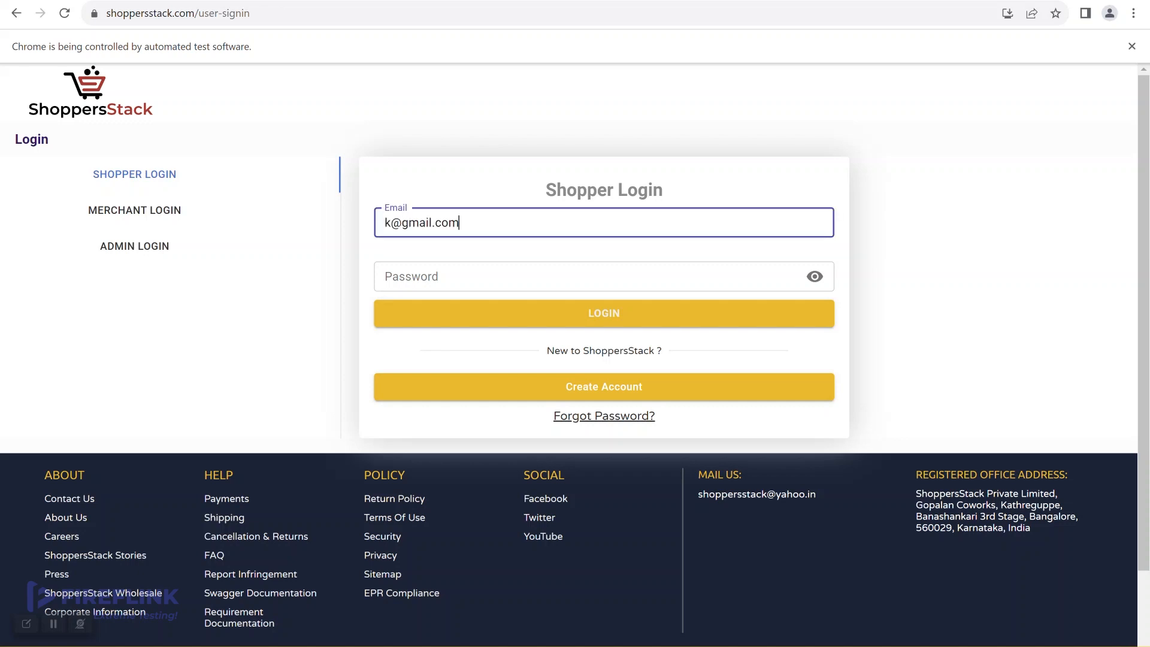
# Enter the ShoppersStack login e-mail and password, then return to the dashboard showing EXEC1095 Running
pyautogui.write('••••••••')
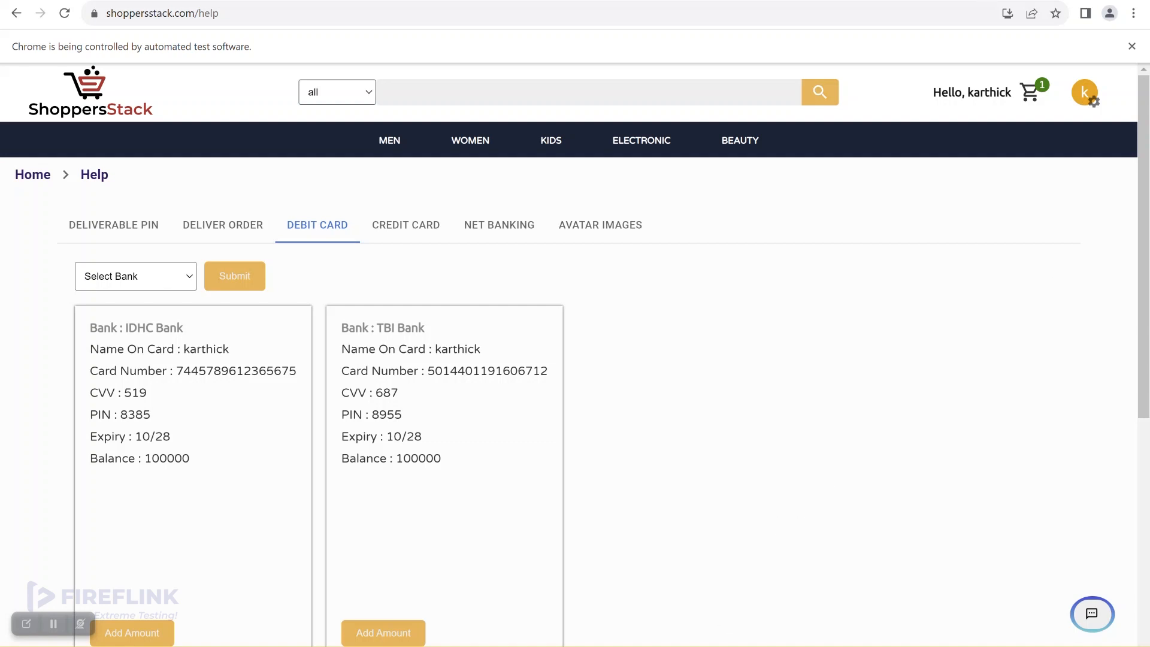
pyautogui.click(706, 586)
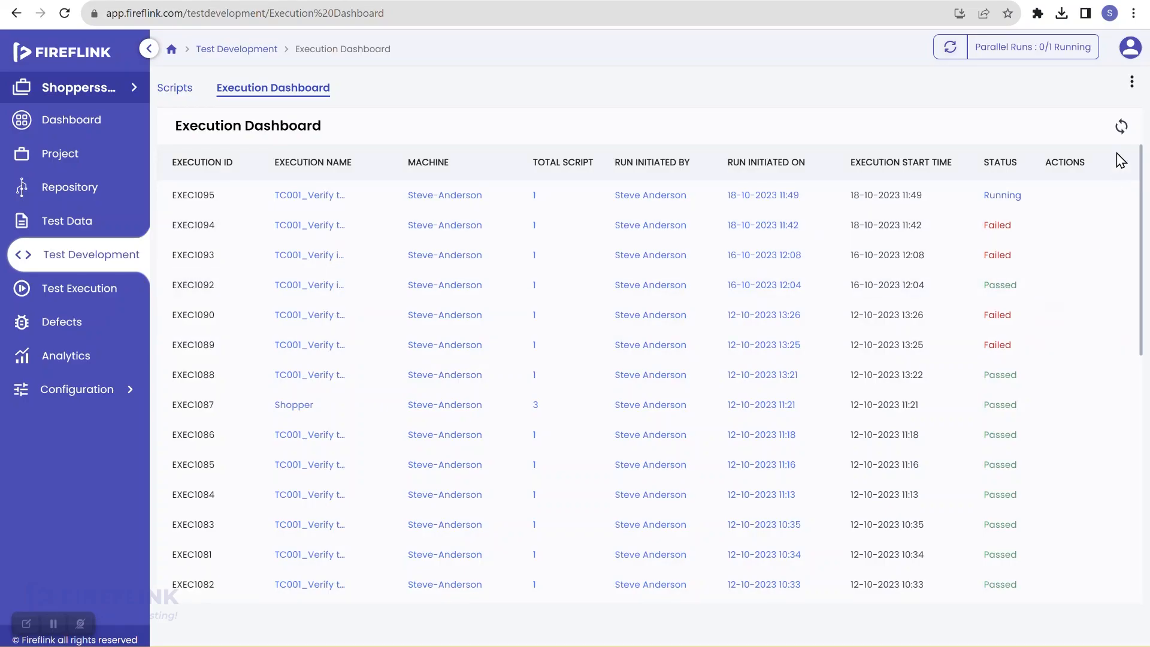
# Sync statuses, reload the dashboard, and sync again until EXEC1095 reads Failed
pyautogui.click(1122, 128)
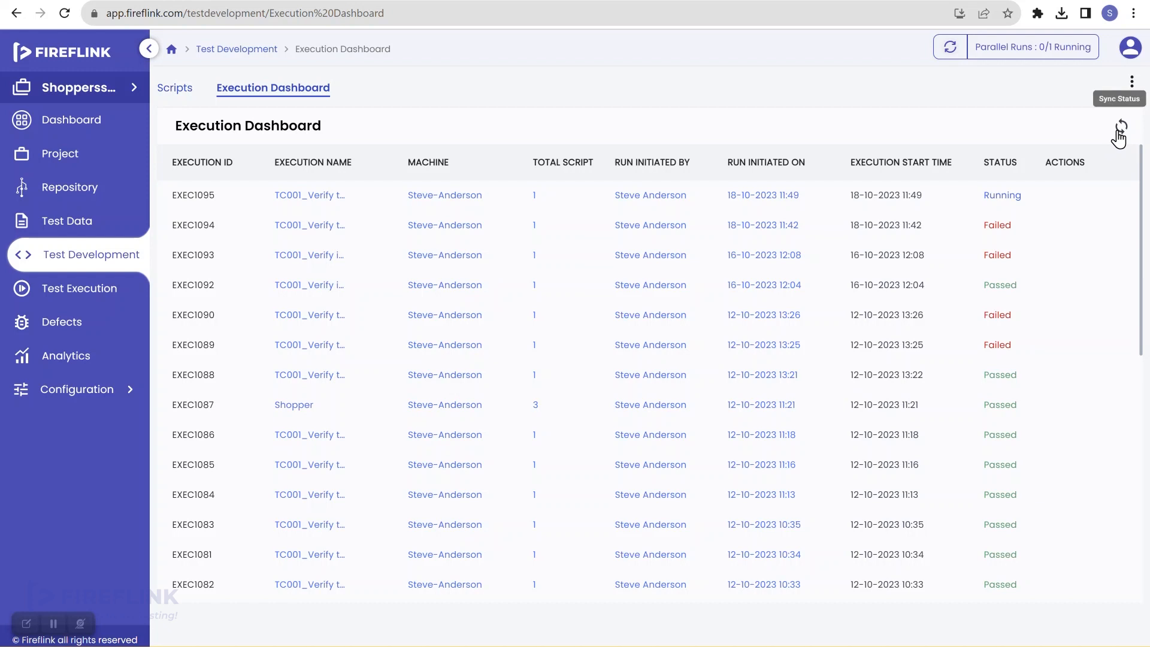
pyautogui.click(64, 13)
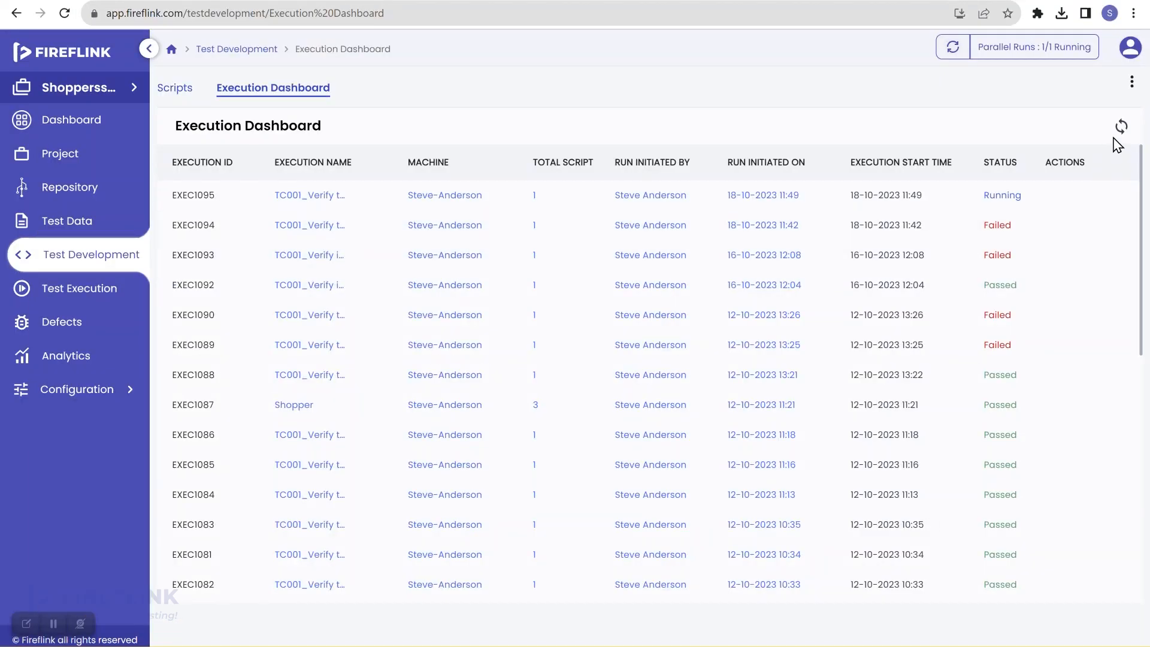
pyautogui.click(1120, 137)
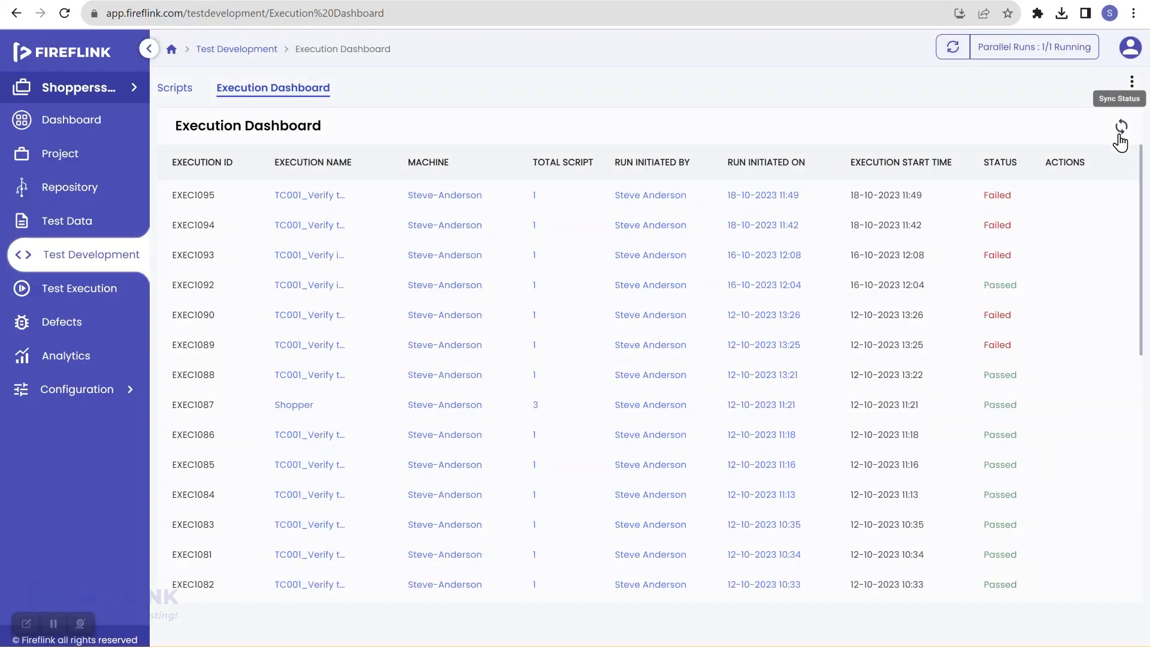
# Open EXEC1095's failed step 6 in TC001 and read its TimeoutException log message
pyautogui.click(1005, 200)
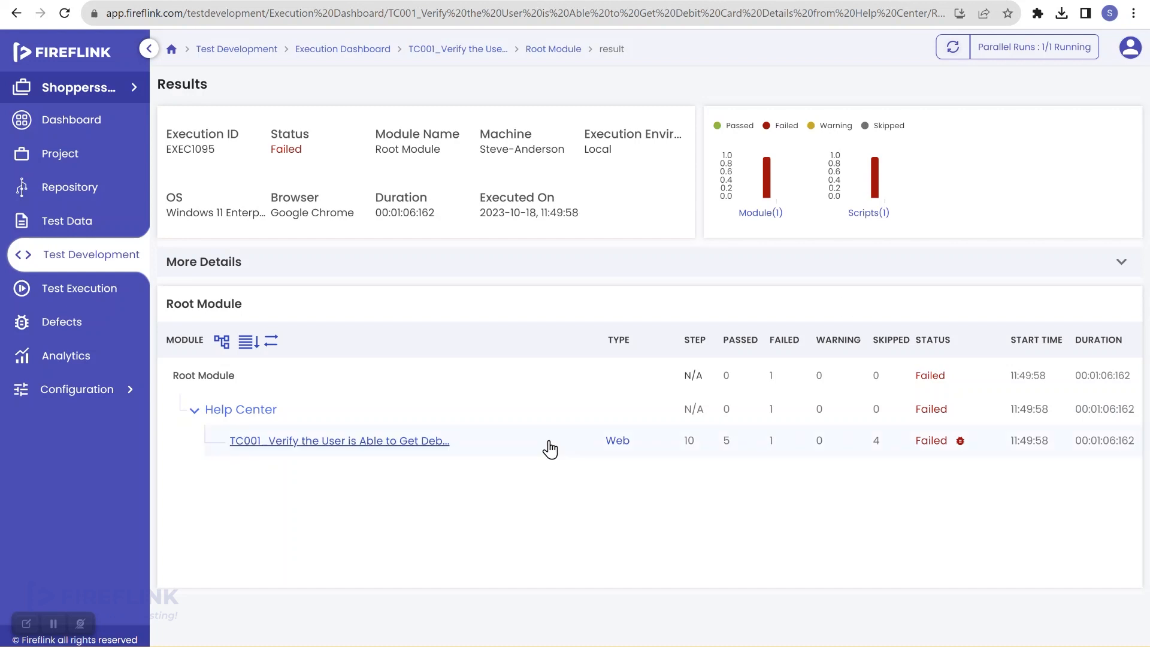
pyautogui.click(376, 444)
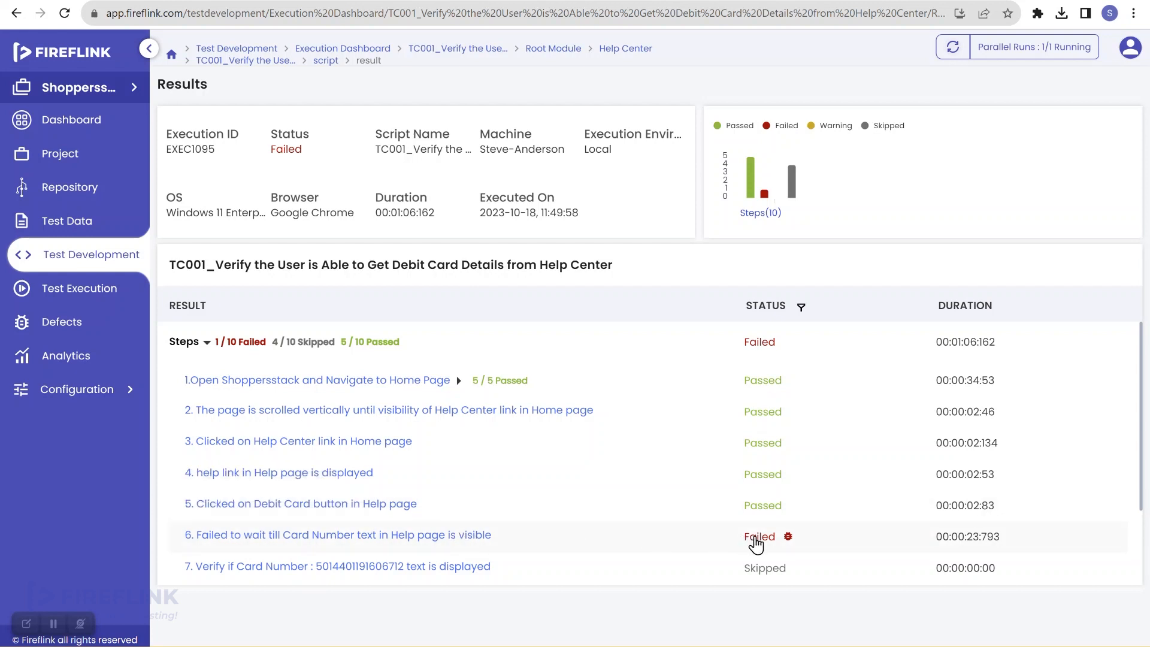
pyautogui.click(756, 539)
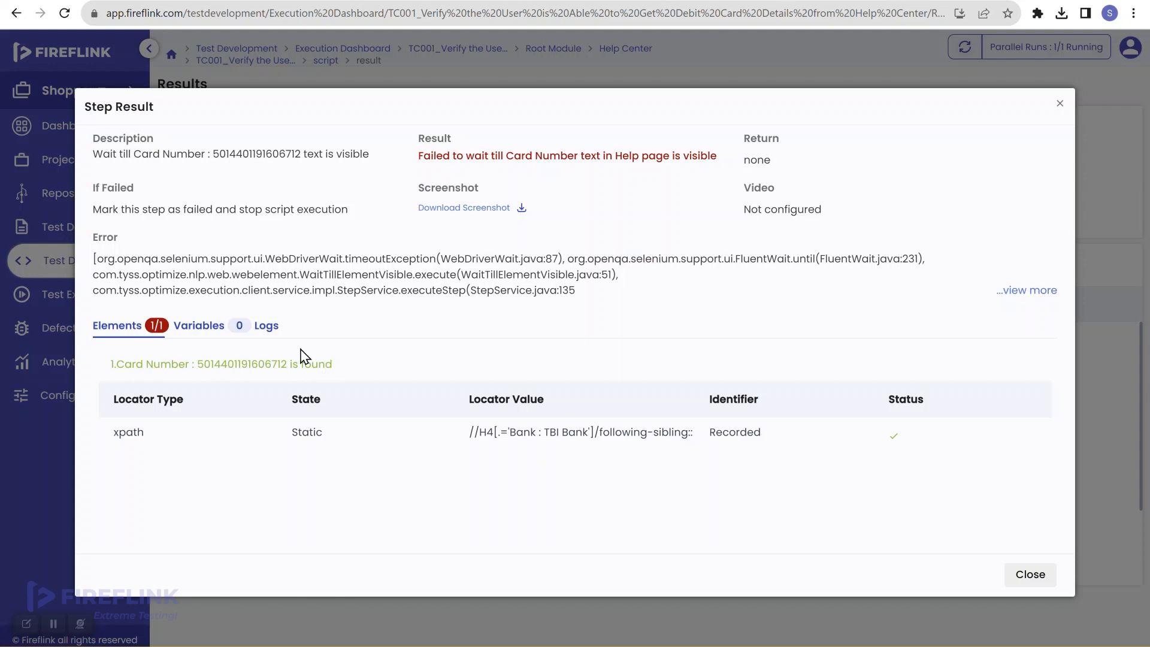
pyautogui.click(270, 338)
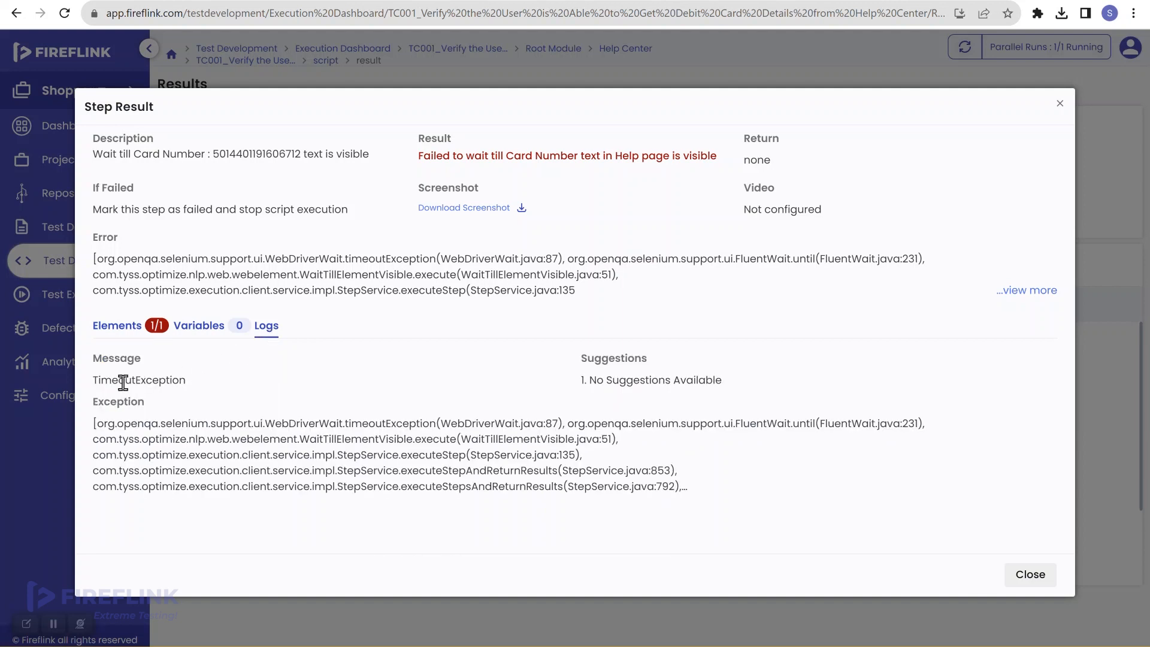
pyautogui.moveTo(96, 382); pyautogui.dragTo(203, 373)
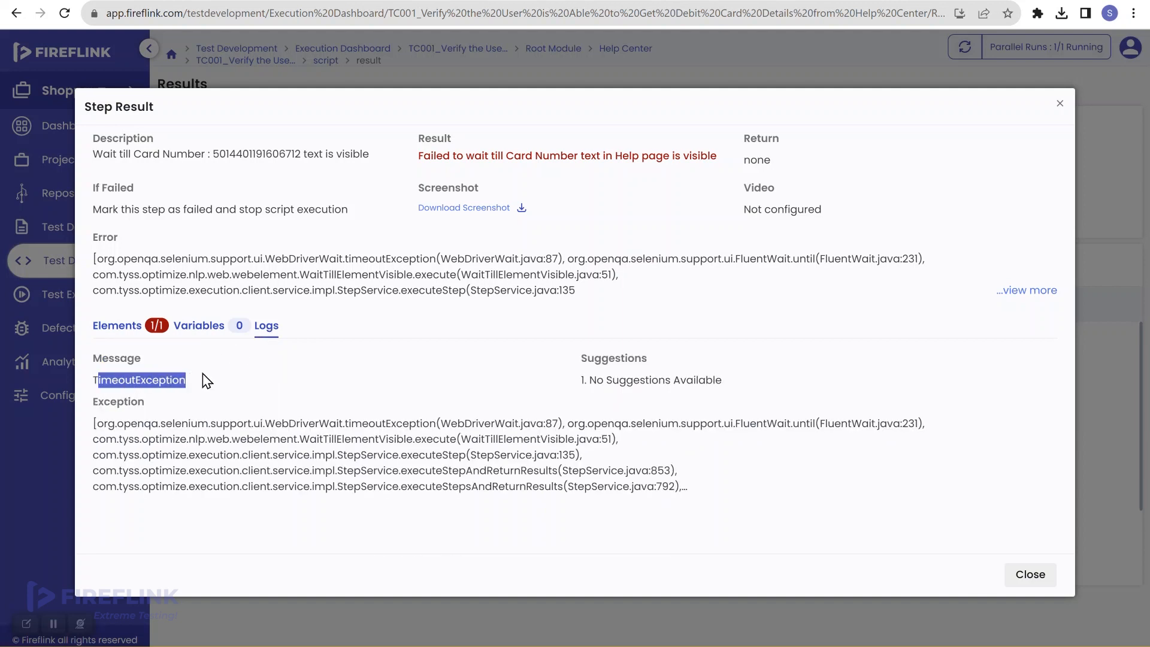
pyautogui.click(203, 373)
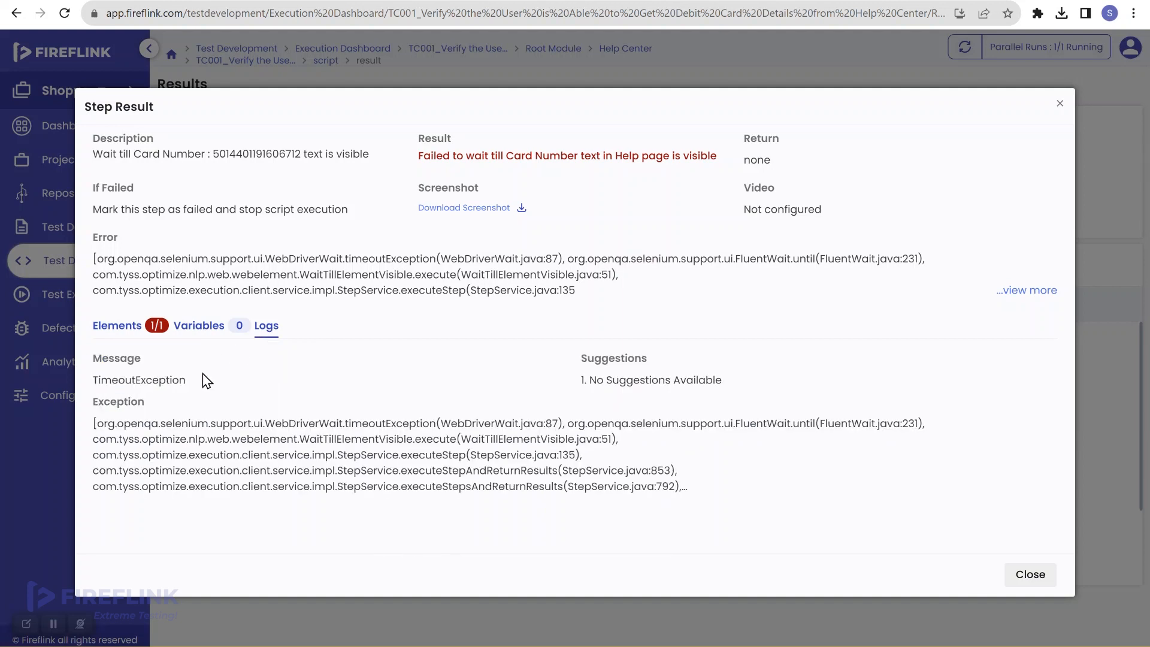
pyautogui.click(117, 331)
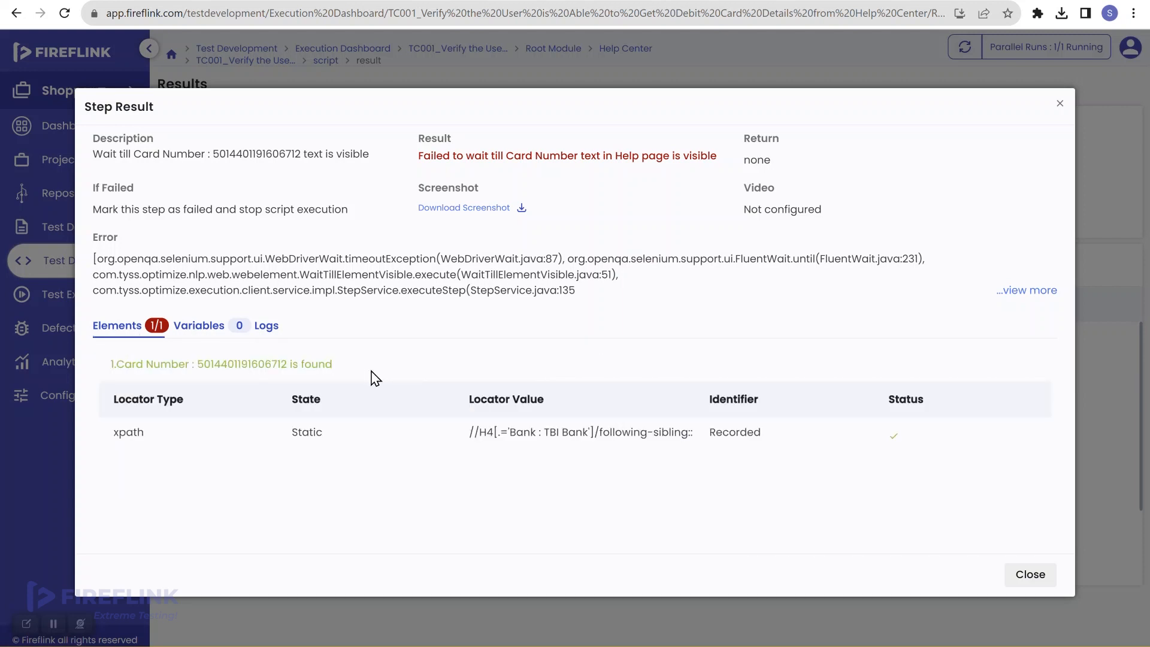
# Download and view the failure screenshot, then close the results and return to the Scripts list
pyautogui.click(479, 210)
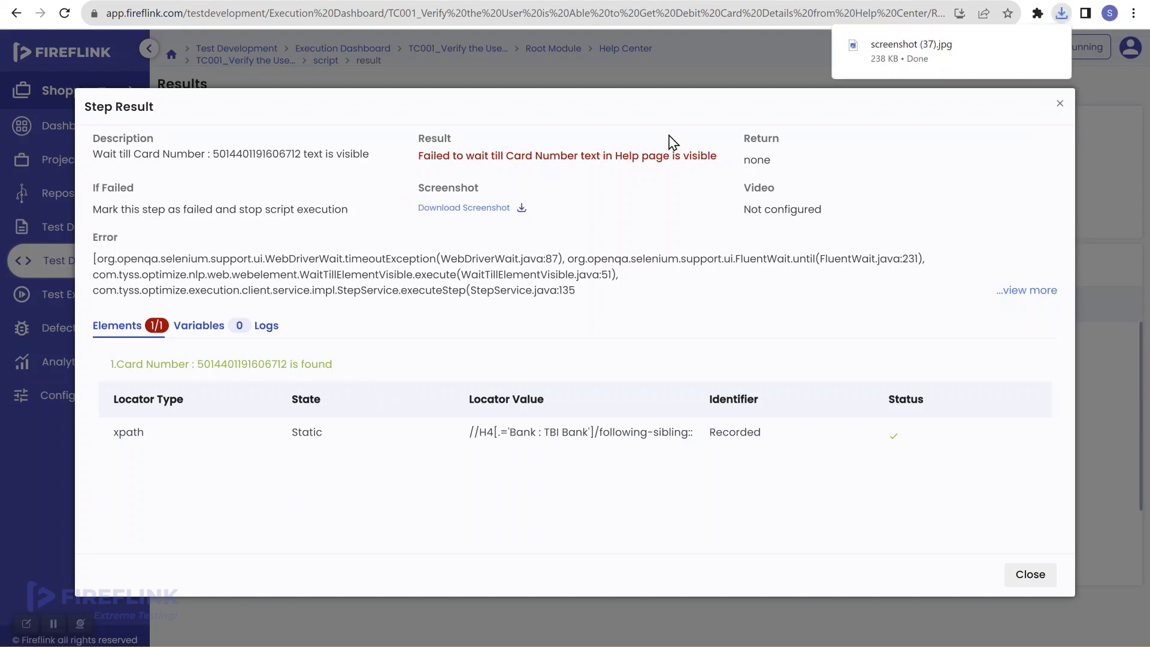
pyautogui.click(906, 53)
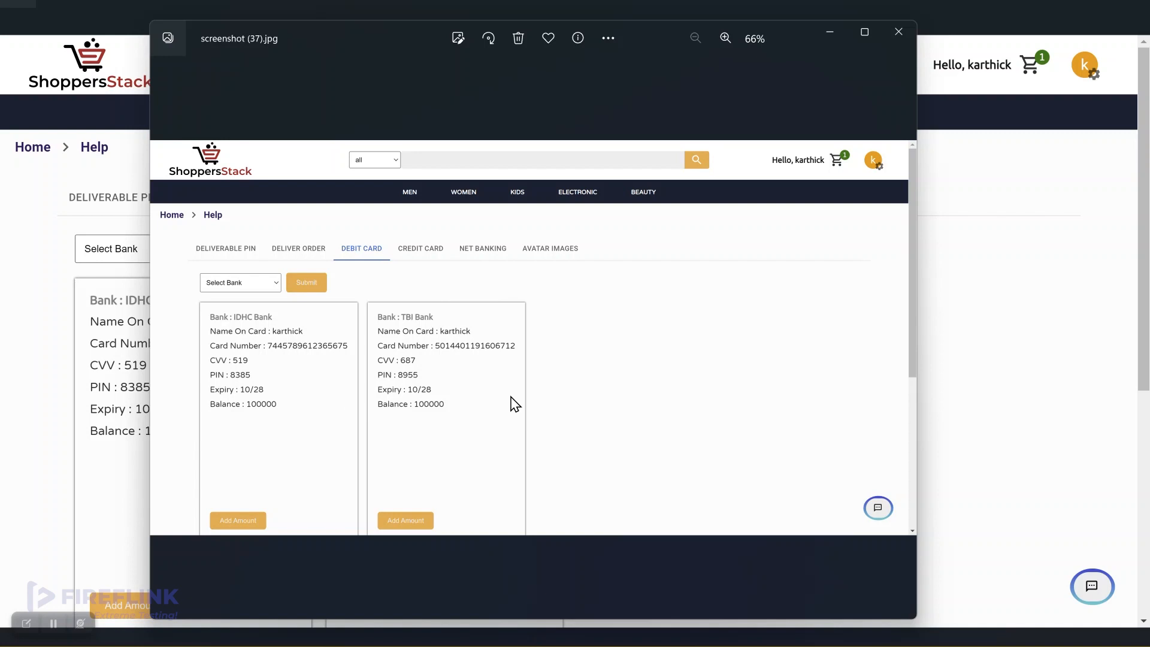
pyautogui.click(897, 31)
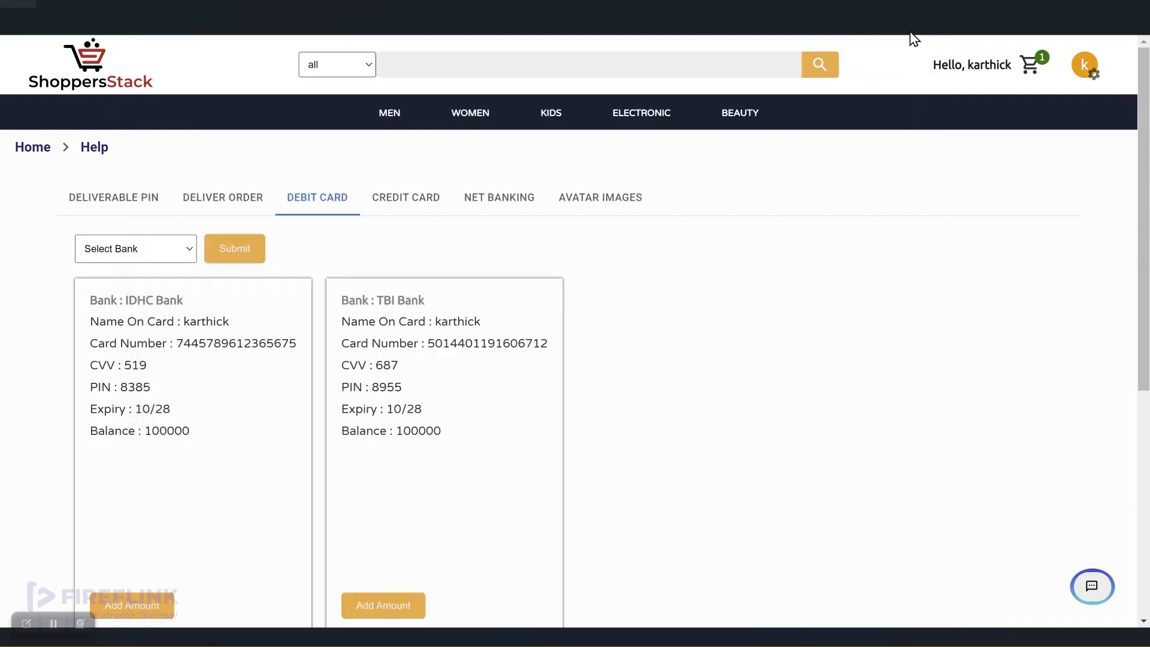
pyautogui.click(1137, 1)
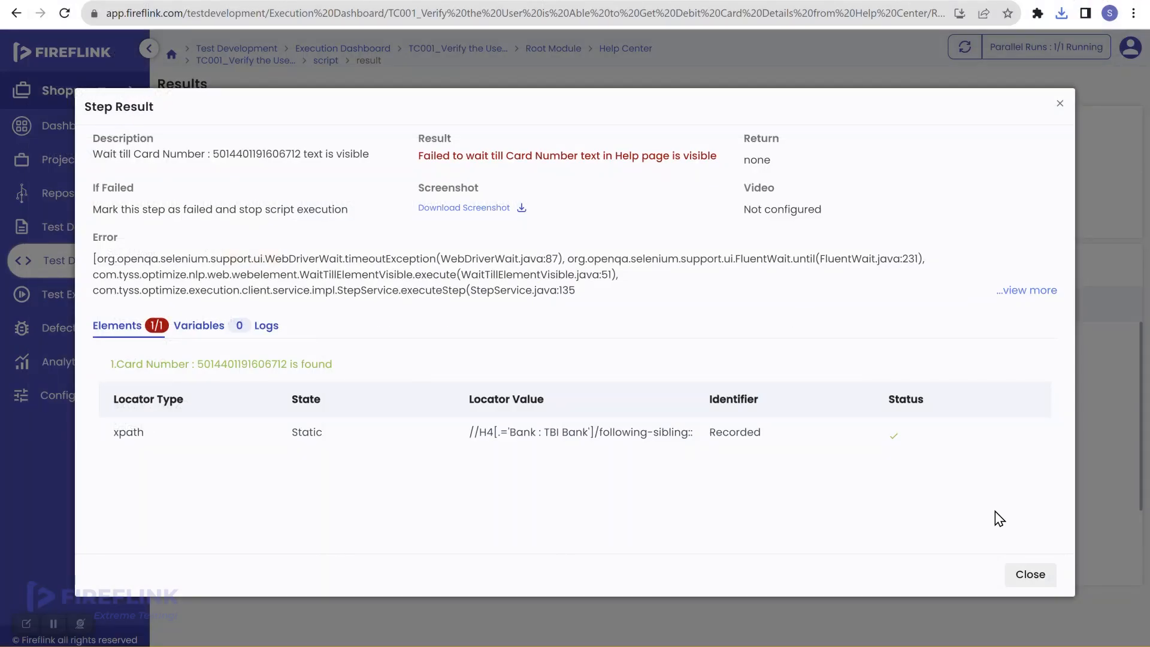
pyautogui.click(1026, 576)
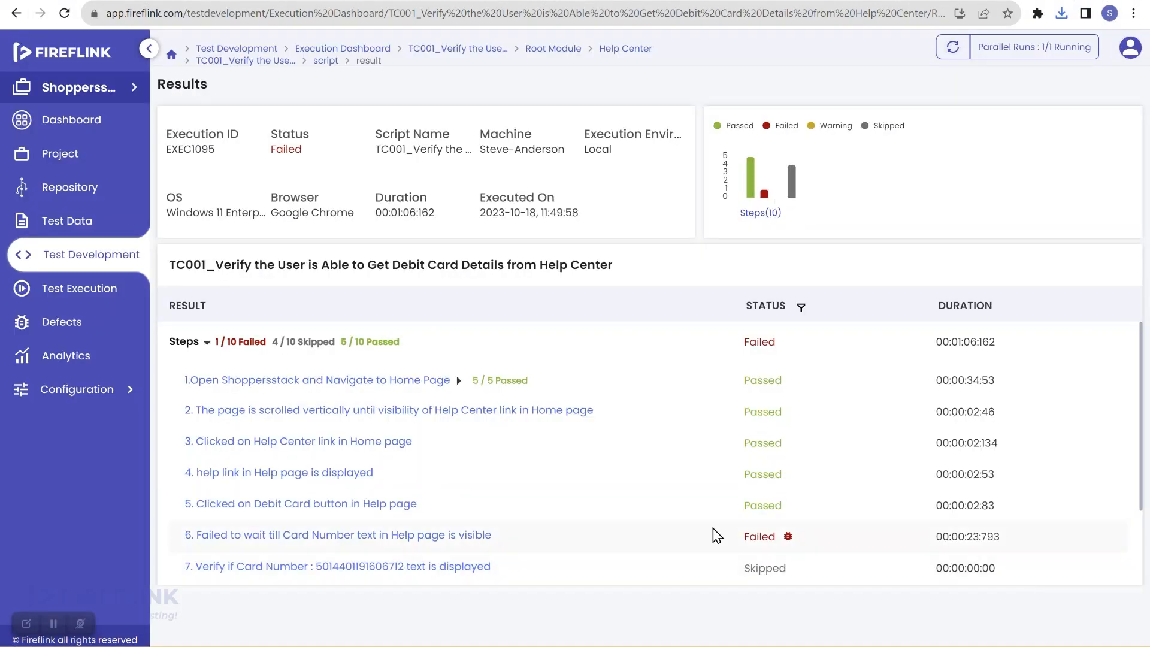
pyautogui.click(78, 271)
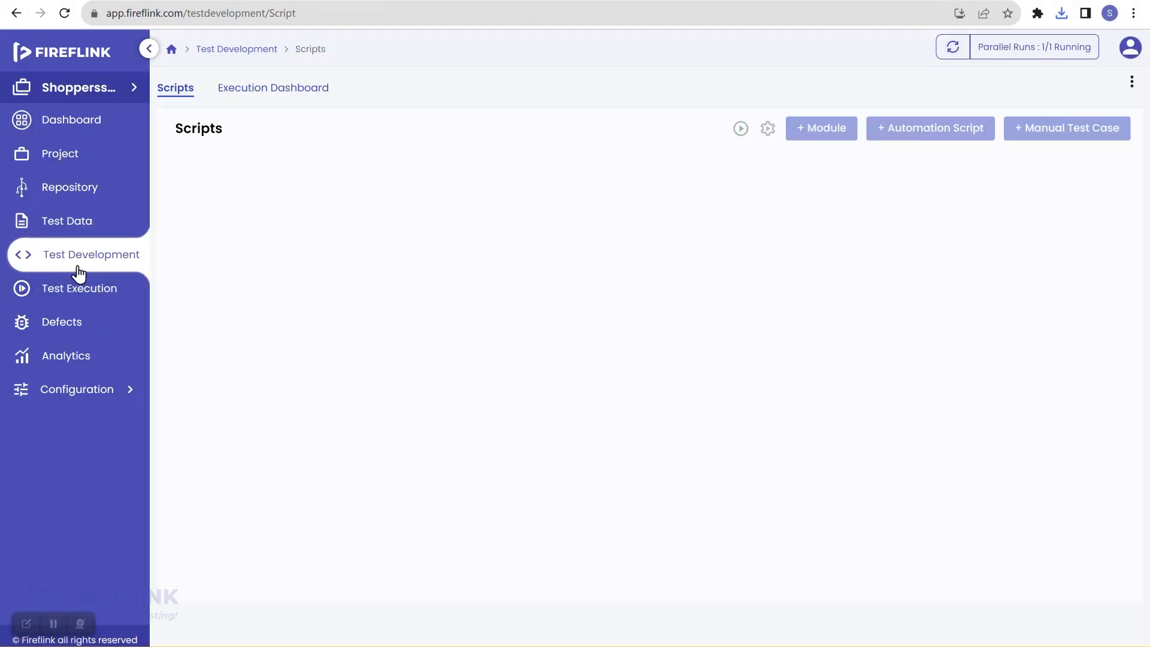
# Delete TC001's Wait till and Verify Card Number steps, then run it and sync statuses to see EXEC1096 Running
pyautogui.click(317, 363)
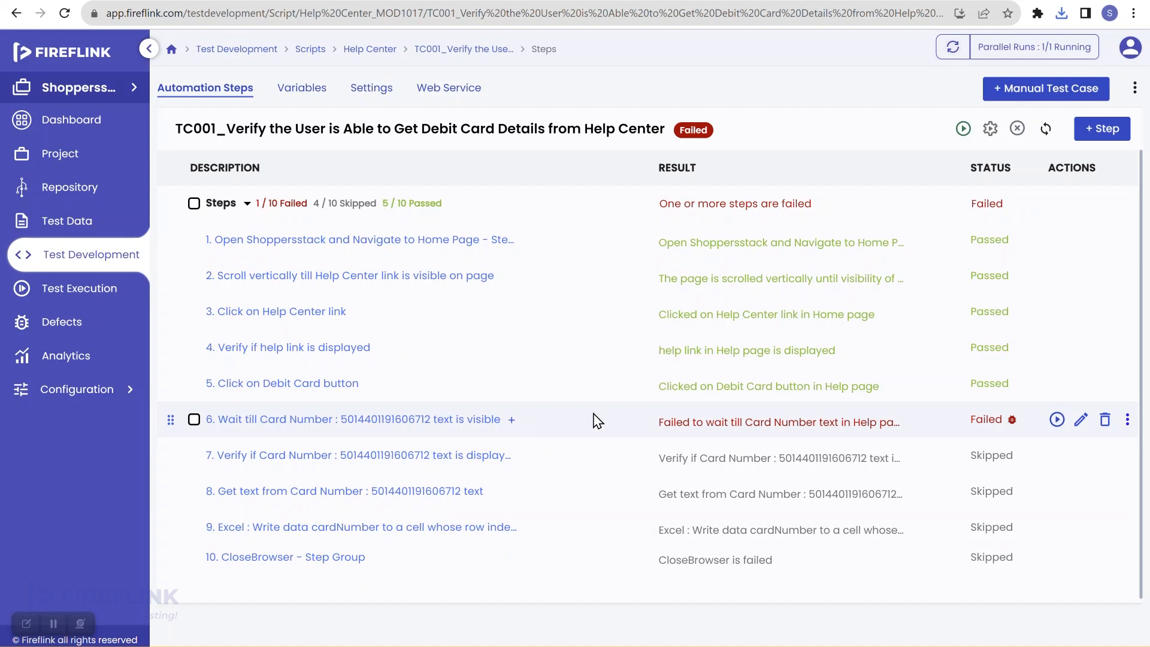
pyautogui.click(1105, 421)
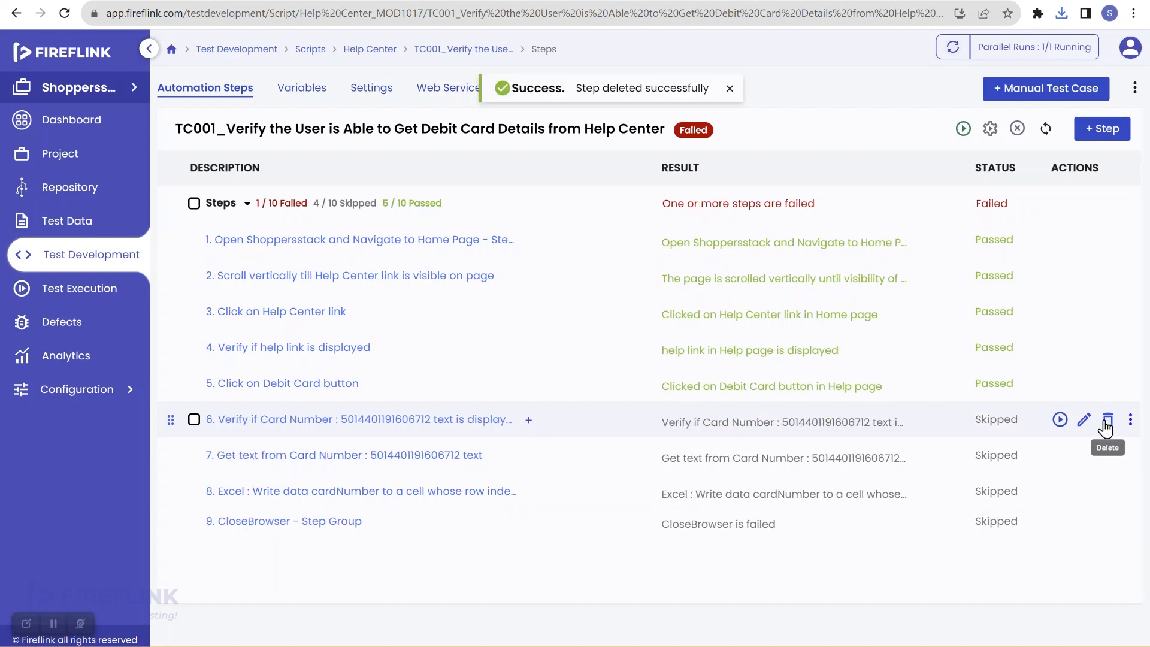
pyautogui.click(1107, 421)
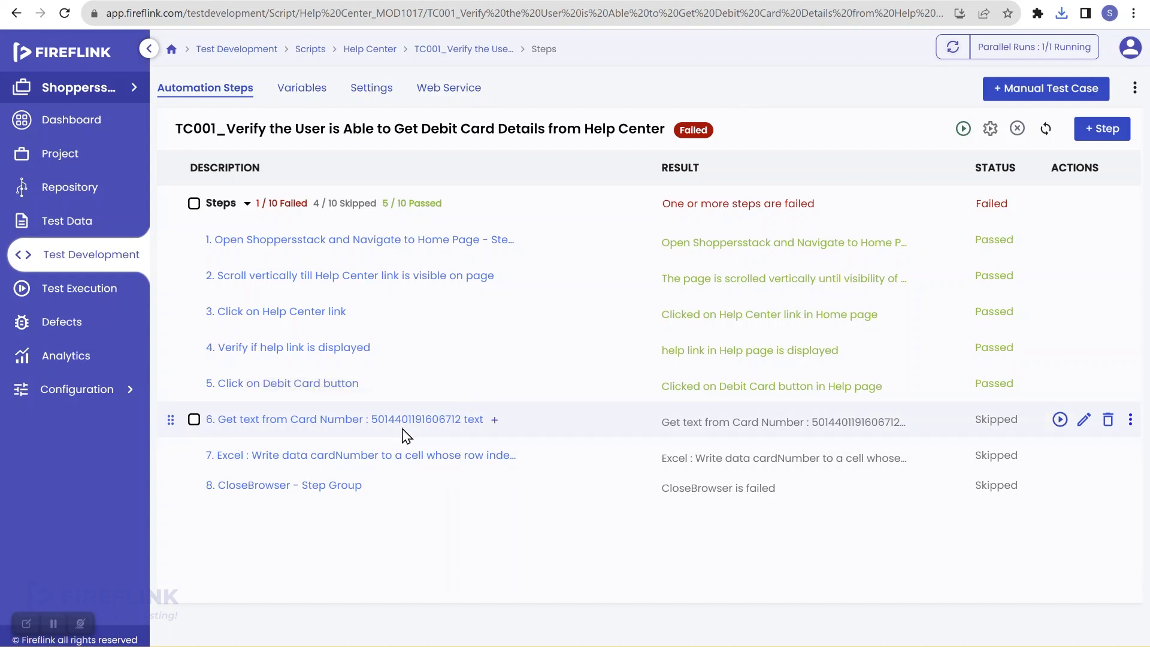
pyautogui.click(963, 129)
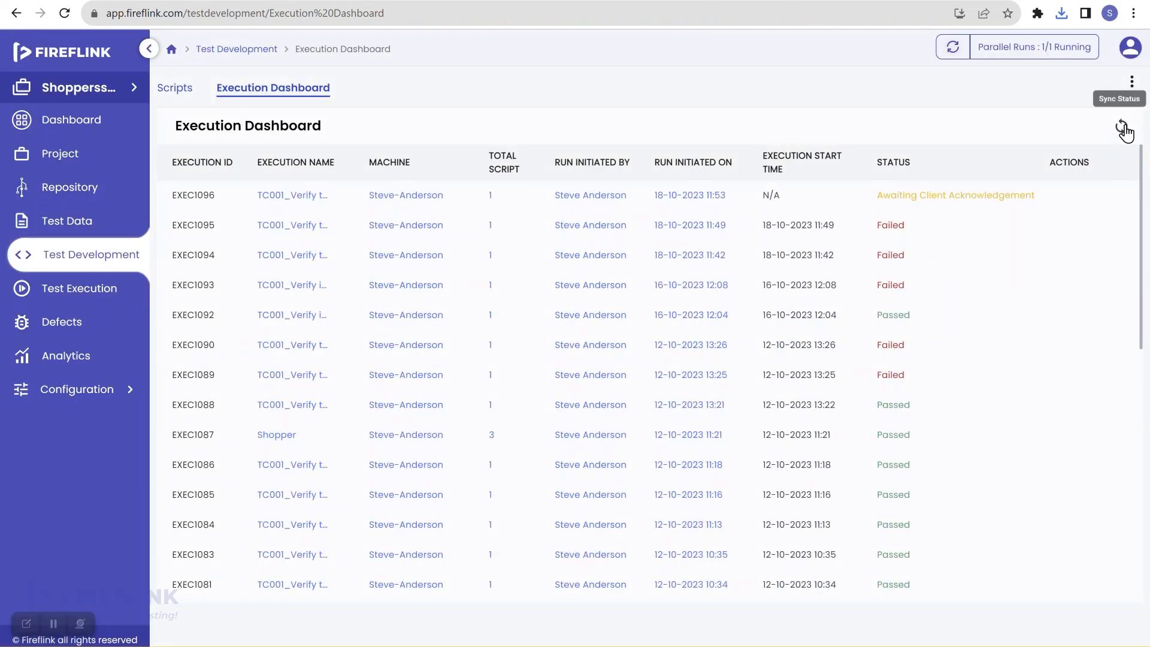
pyautogui.click(1124, 129)
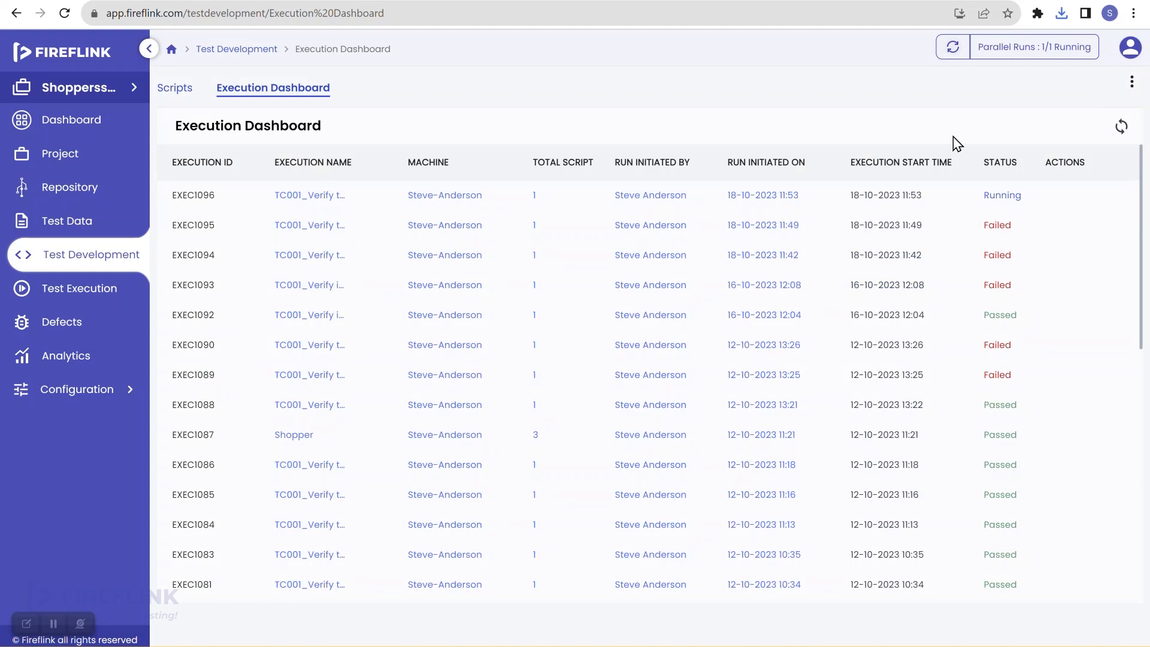
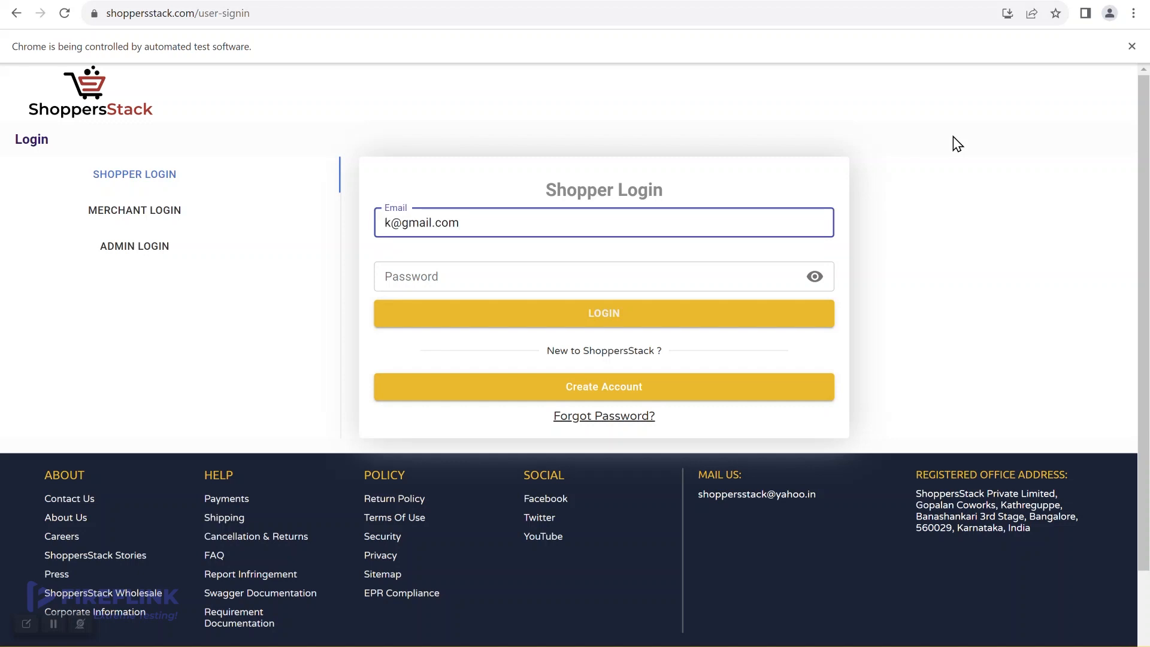
# Log in to ShoppersStack with the shopper's email and password, then return to Fireflink after Debit Card help appears
pyautogui.press('Tab')
pyautogui.write('••••••••')
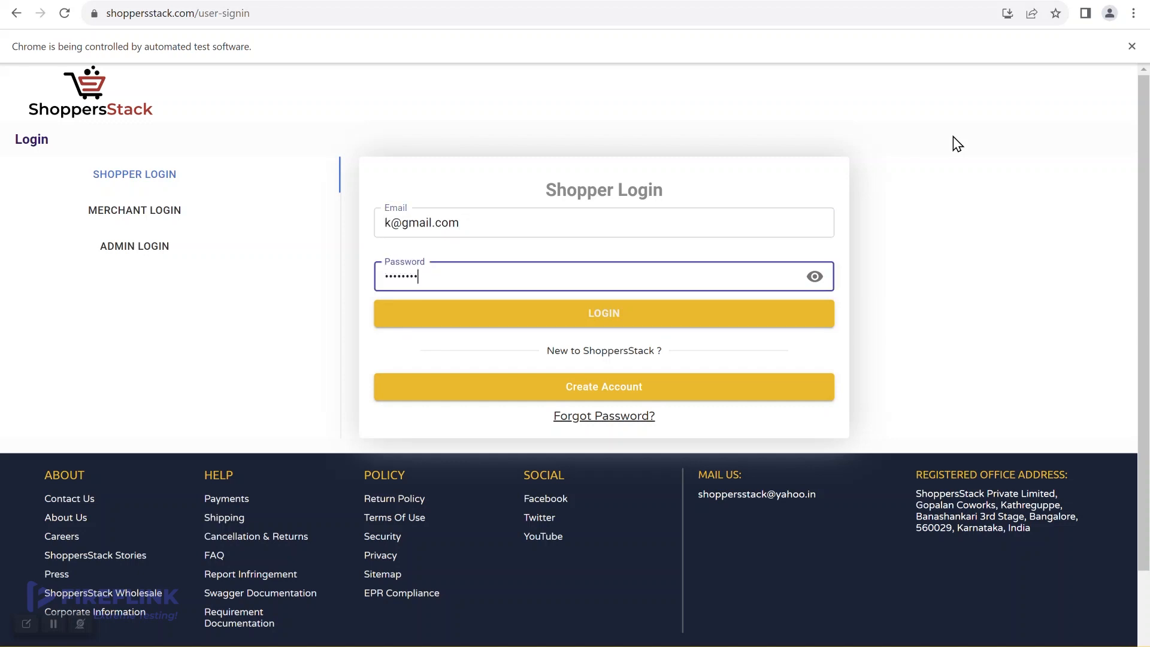
pyautogui.press('Return')
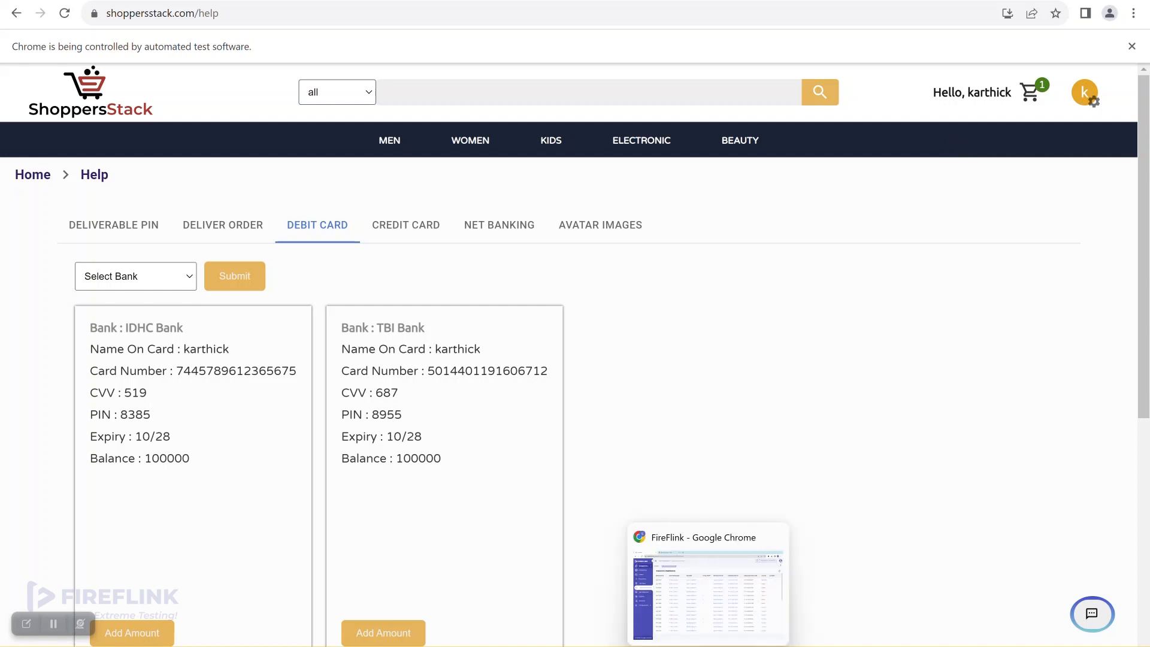
pyautogui.click(707, 646)
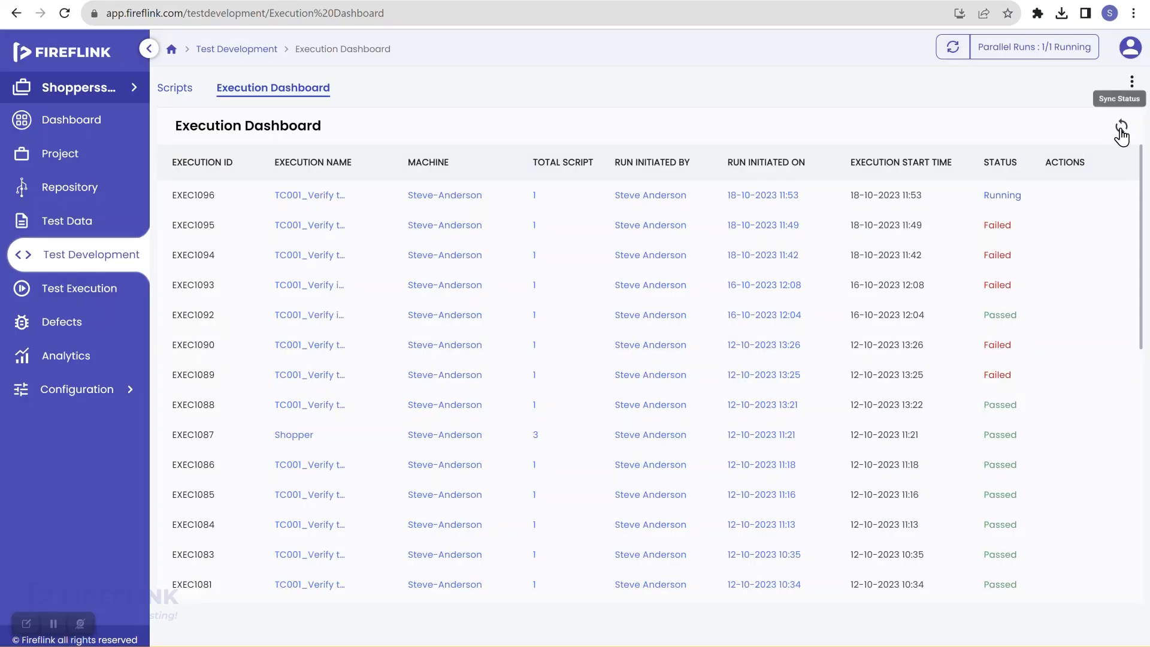
# Sync run statuses, confirm TC001 shows 8/8 steps passed, and open the Test Data page
pyautogui.click(1119, 130)
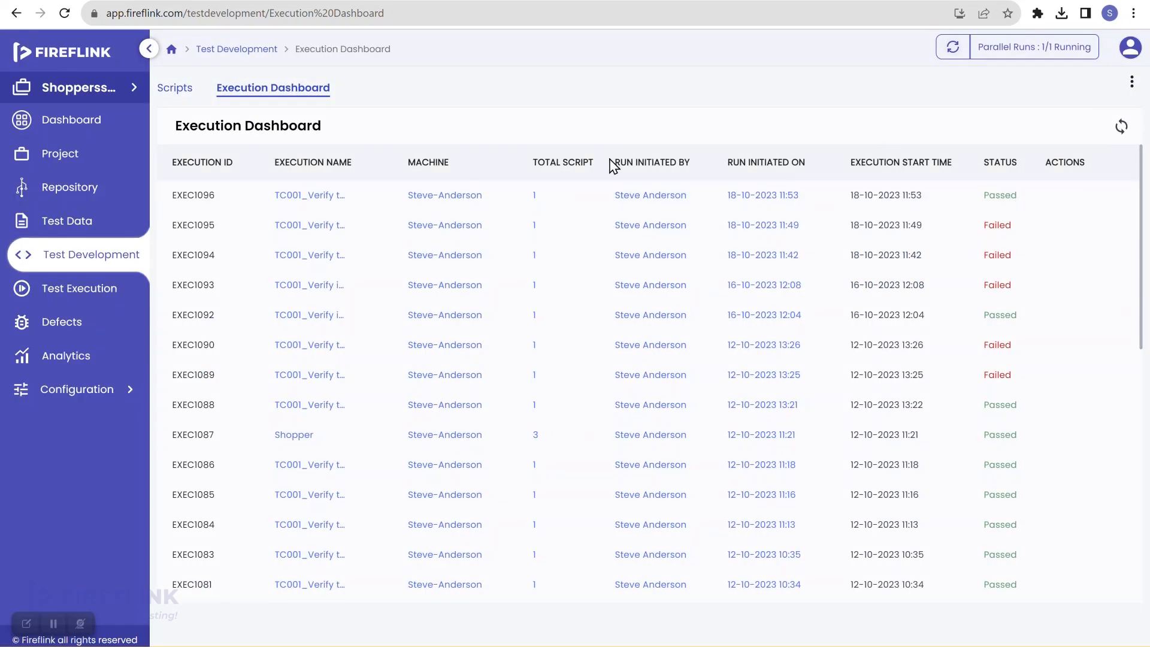
pyautogui.click(102, 267)
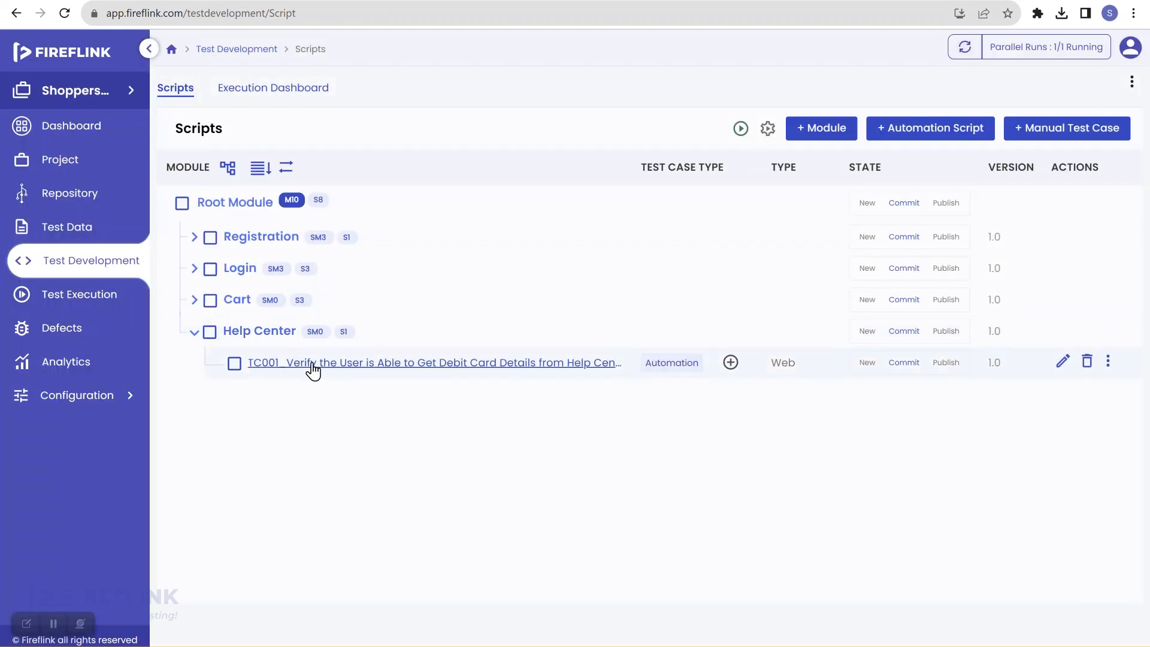
pyautogui.click(310, 364)
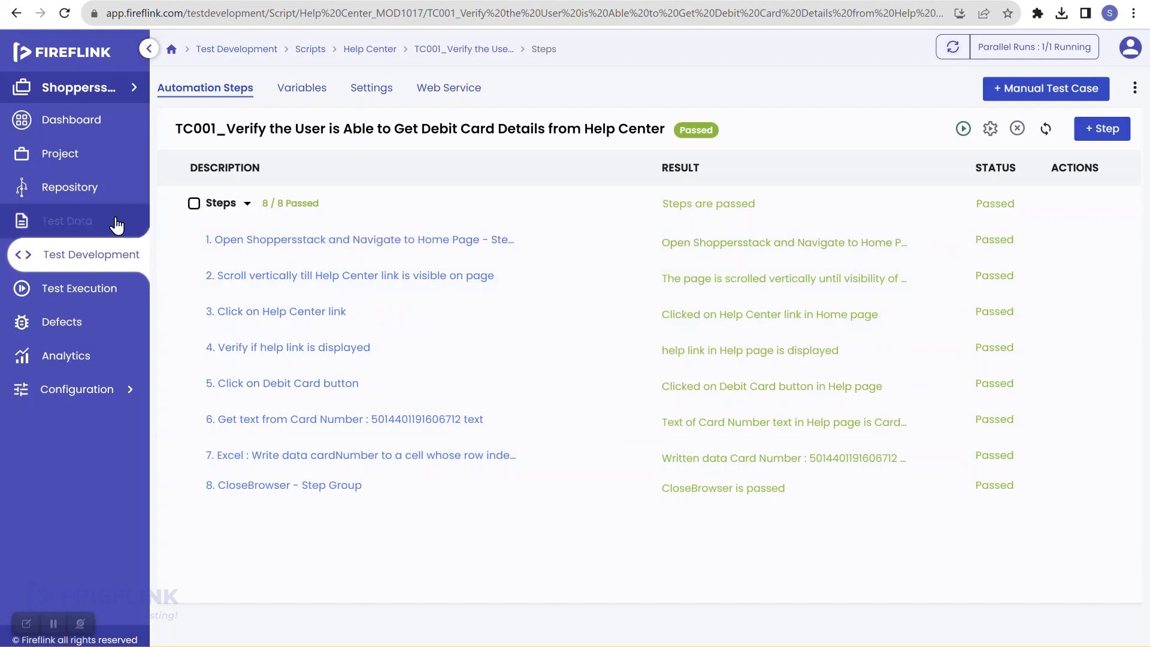
pyautogui.click(116, 226)
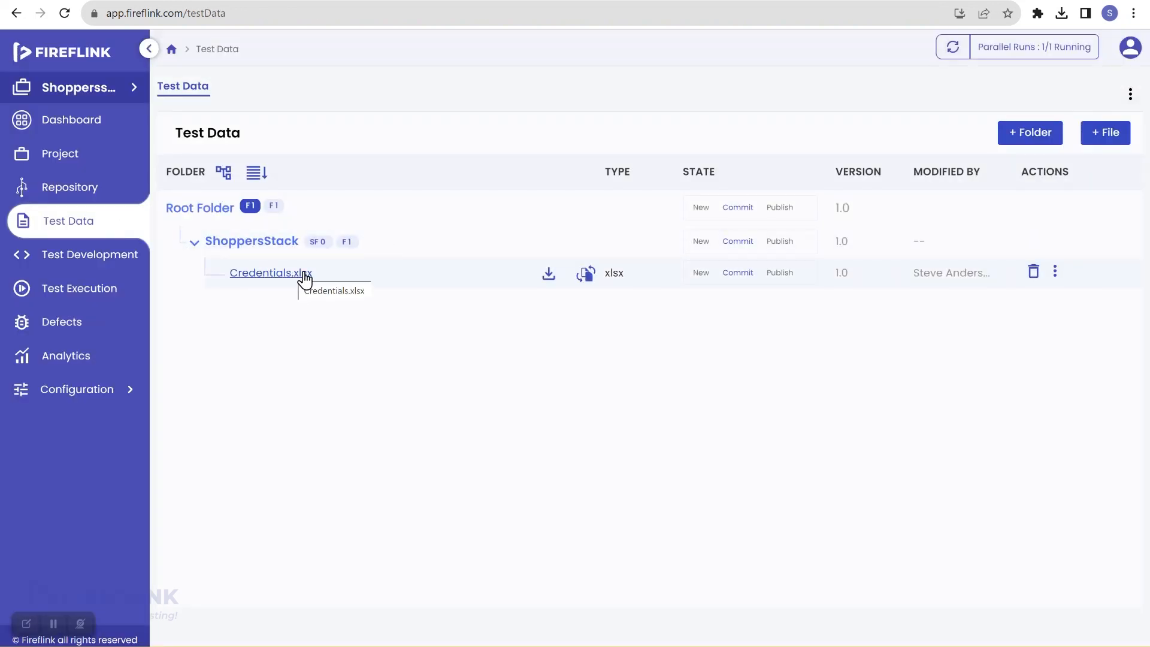
# Download Credentials.xlsx and open the downloaded Credentials (1).xlsx in Excel
pyautogui.click(547, 277)
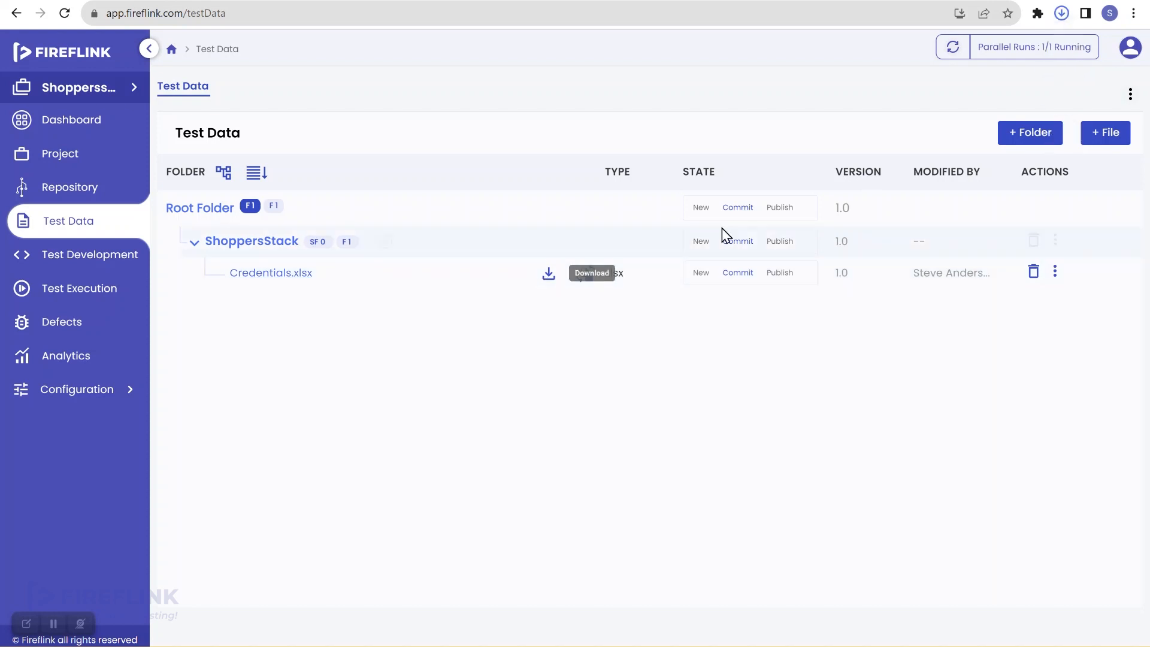
pyautogui.click(1060, 16)
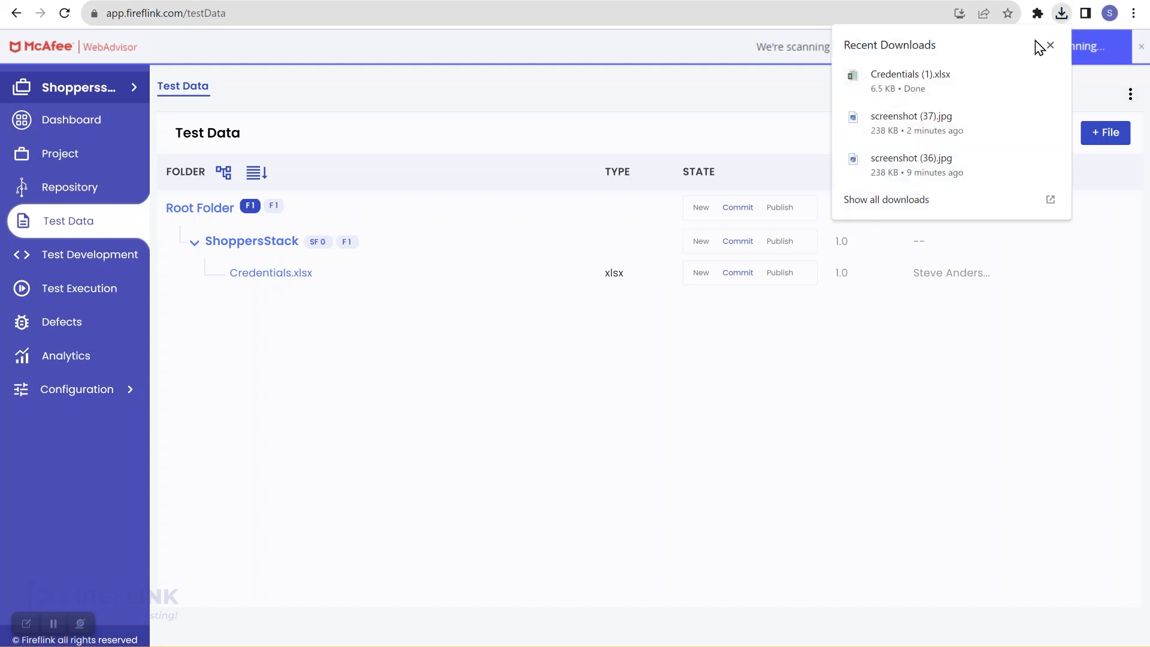
pyautogui.click(947, 93)
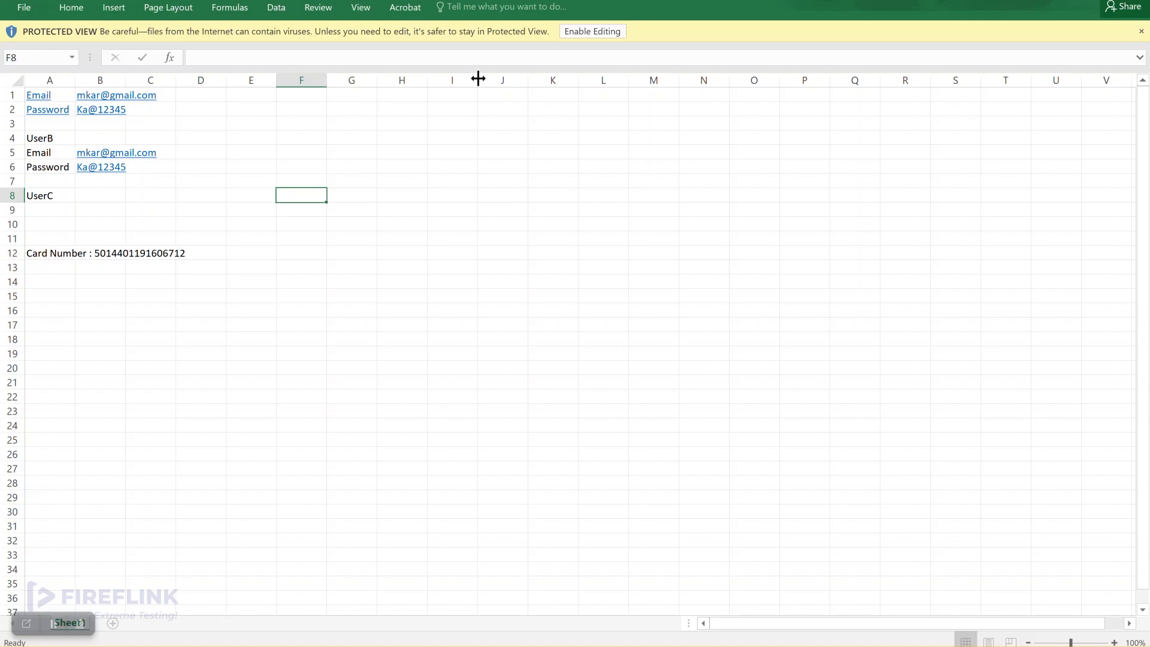
# Enable editing, check the card number in cell A12, then reopen TC001's 8 passed step results
pyautogui.click(593, 32)
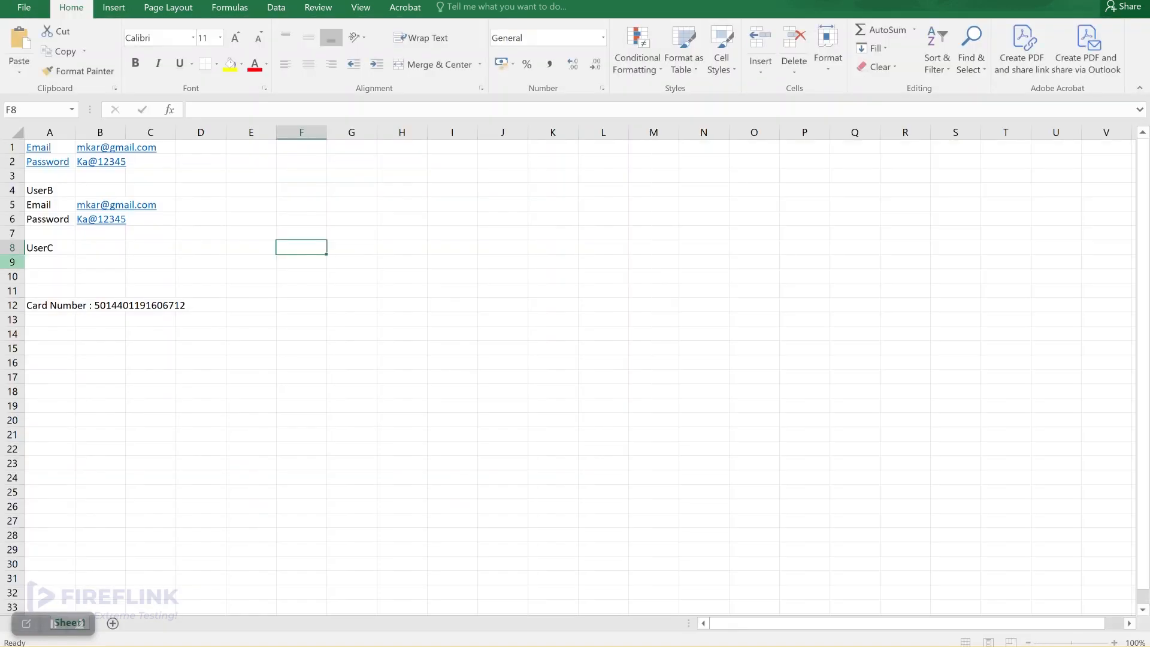
pyautogui.click(12, 305)
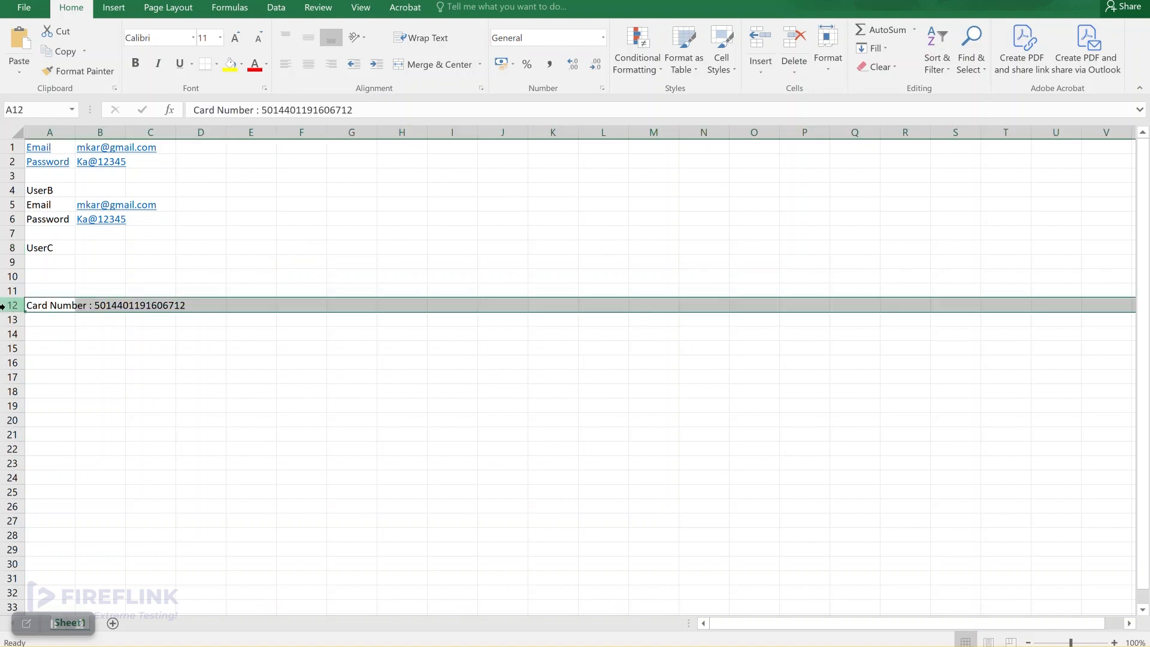
pyautogui.click(60, 129)
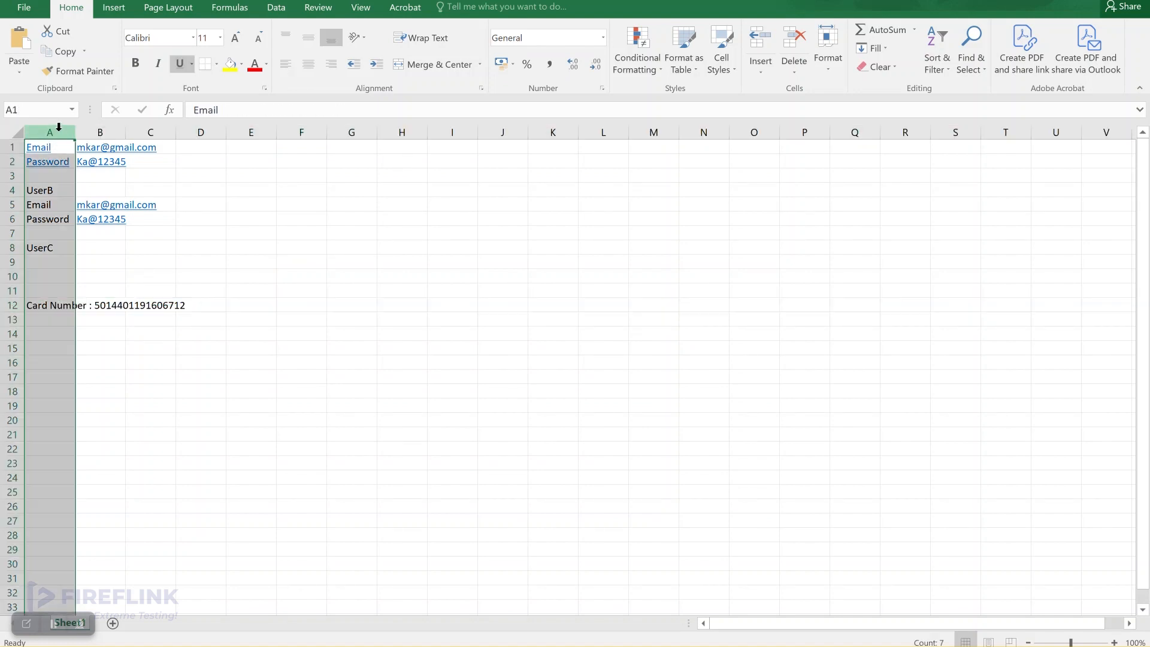
pyautogui.click(62, 308)
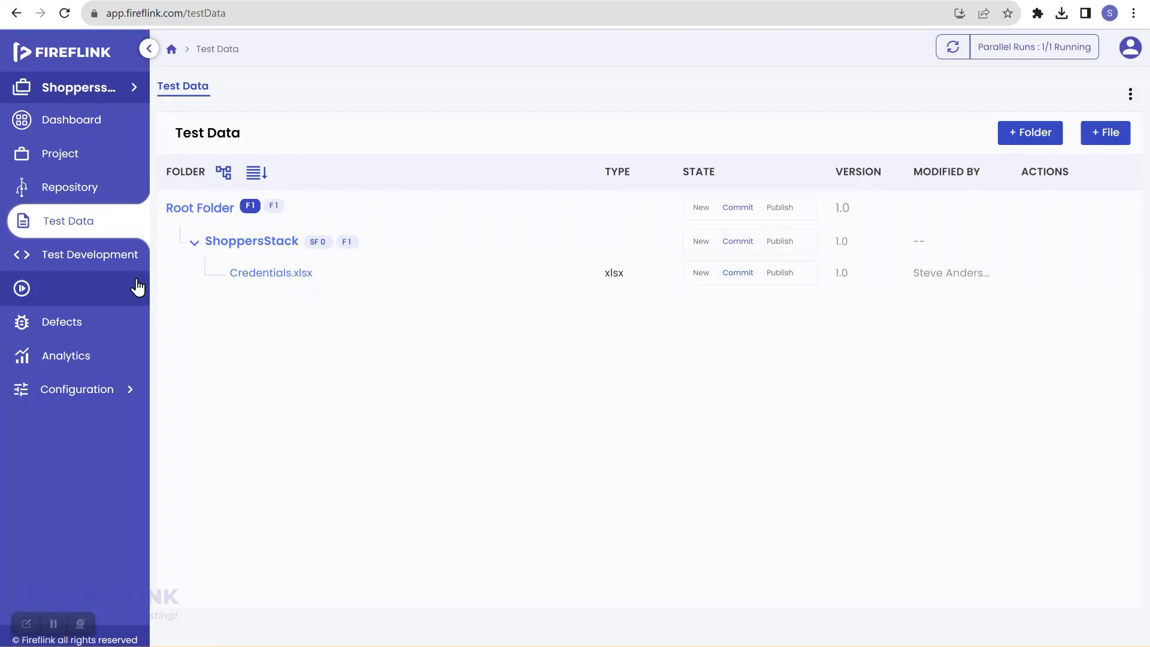
pyautogui.click(114, 265)
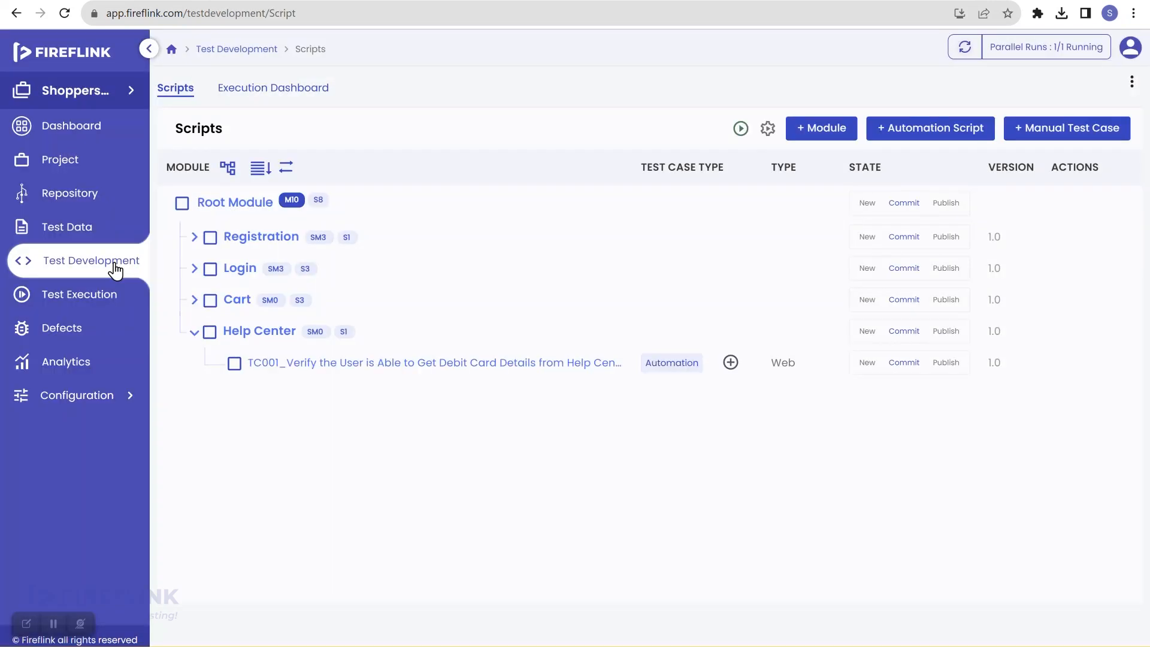
pyautogui.click(330, 363)
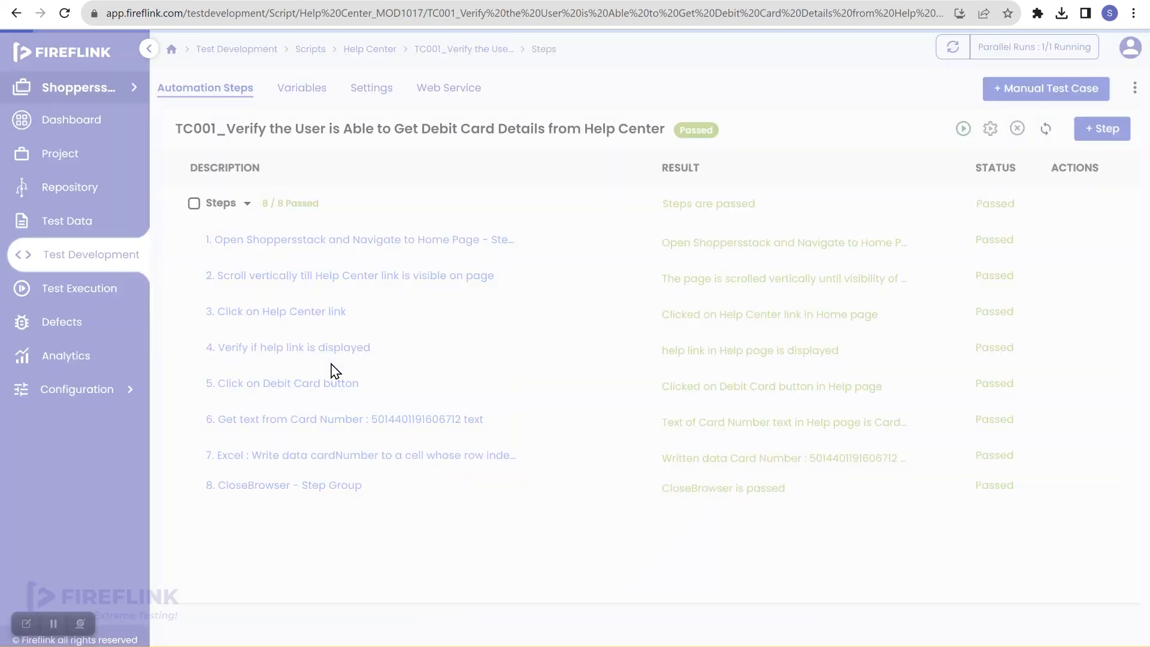